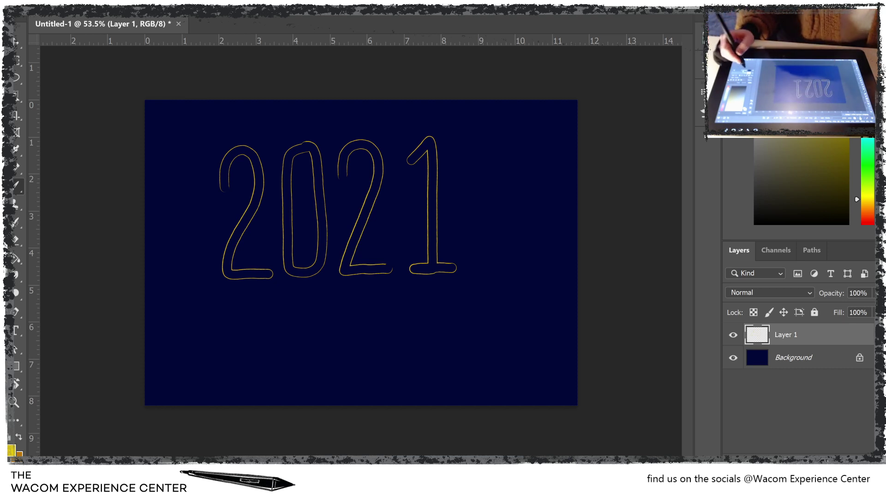
Step: Hide Layer 1's yellow 2021 sketch and create an empty Layer 2
{"action": "left_click", "coordinate": [733, 335]}
{"action": "key", "text": "ctrl+shift+alt+n"}
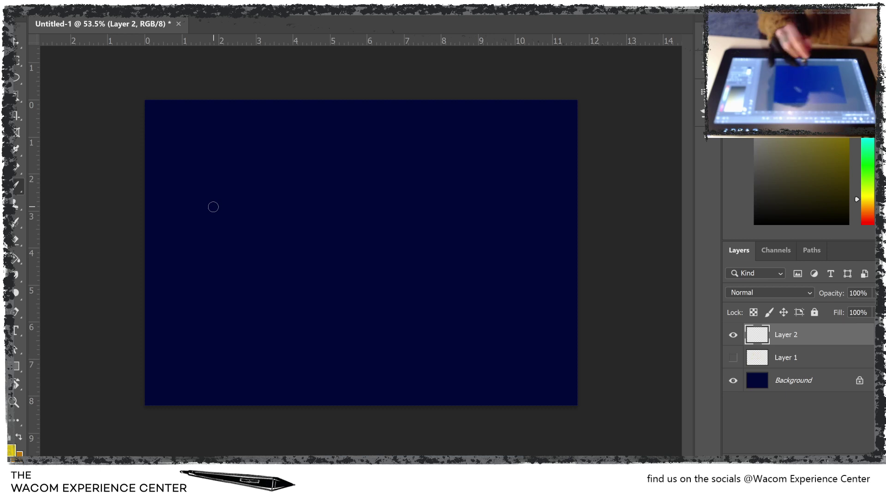
Step: On Layer 2, draw the yellow outlined 2 (after undoing two stray strokes) and the 0
{"action": "mouse_move", "coordinate": [219, 201]}
{"action": "left_mouse_down"}
{"action": "mouse_move", "coordinate": [220, 173]}
{"action": "mouse_move", "coordinate": [237, 158]}
{"action": "mouse_move", "coordinate": [246, 167]}
{"action": "mouse_move", "coordinate": [250, 205]}
{"action": "mouse_move", "coordinate": [219, 287]}
{"action": "mouse_move", "coordinate": [277, 285]}
{"action": "left_mouse_up"}
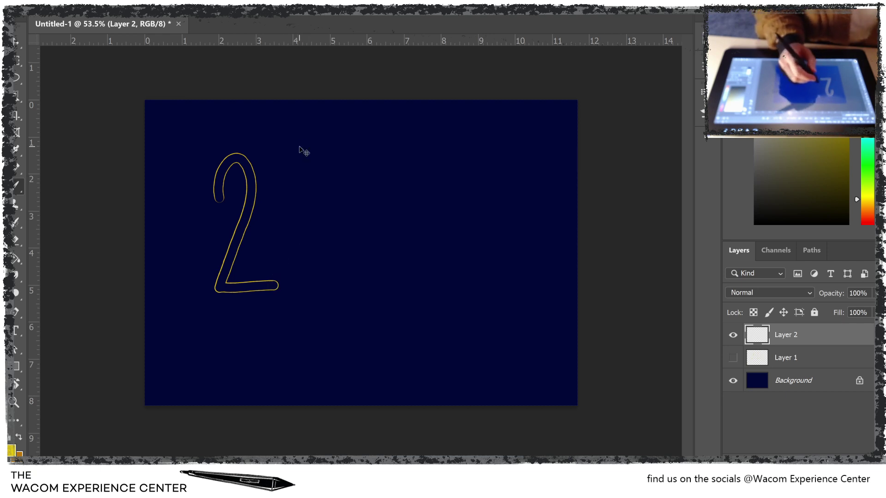
{"action": "key", "text": "ctrl+z"}
{"action": "left_click_drag", "start_coordinate": [300, 146], "coordinate": [239, 194]}
{"action": "key", "text": "ctrl+z"}
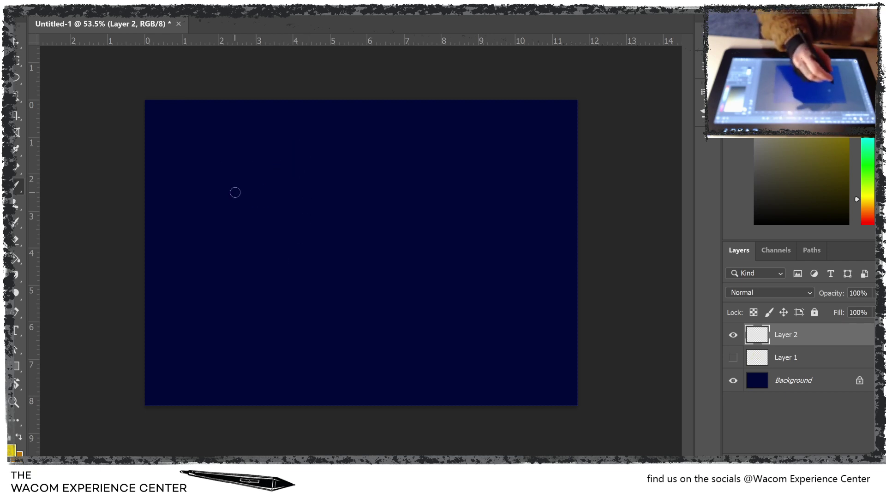
{"action": "mouse_move", "coordinate": [232, 186]}
{"action": "left_mouse_down"}
{"action": "mouse_move", "coordinate": [266, 166]}
{"action": "mouse_move", "coordinate": [274, 197]}
{"action": "mouse_move", "coordinate": [235, 286]}
{"action": "mouse_move", "coordinate": [281, 286]}
{"action": "left_mouse_up"}
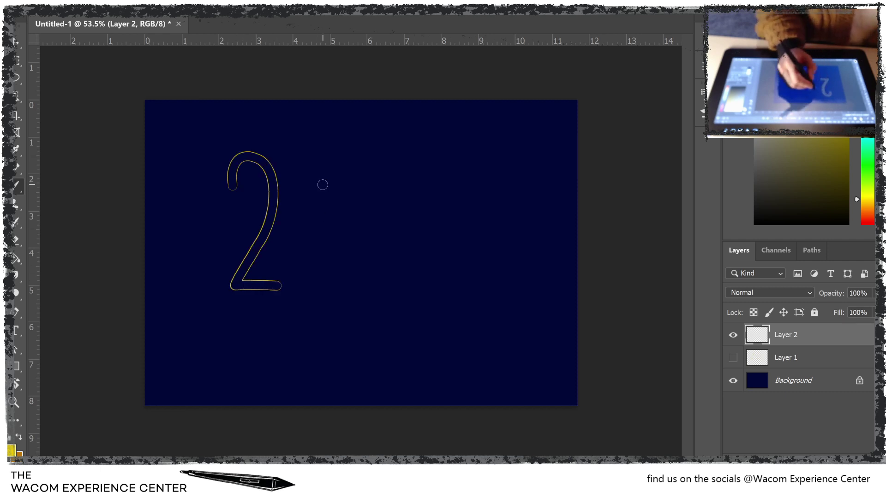
{"action": "mouse_move", "coordinate": [318, 156]}
{"action": "left_mouse_down"}
{"action": "mouse_move", "coordinate": [303, 177]}
{"action": "mouse_move", "coordinate": [301, 281]}
{"action": "mouse_move", "coordinate": [319, 283]}
{"action": "mouse_move", "coordinate": [339, 251]}
{"action": "mouse_move", "coordinate": [339, 179]}
{"action": "mouse_move", "coordinate": [319, 155]}
{"action": "left_mouse_up"}
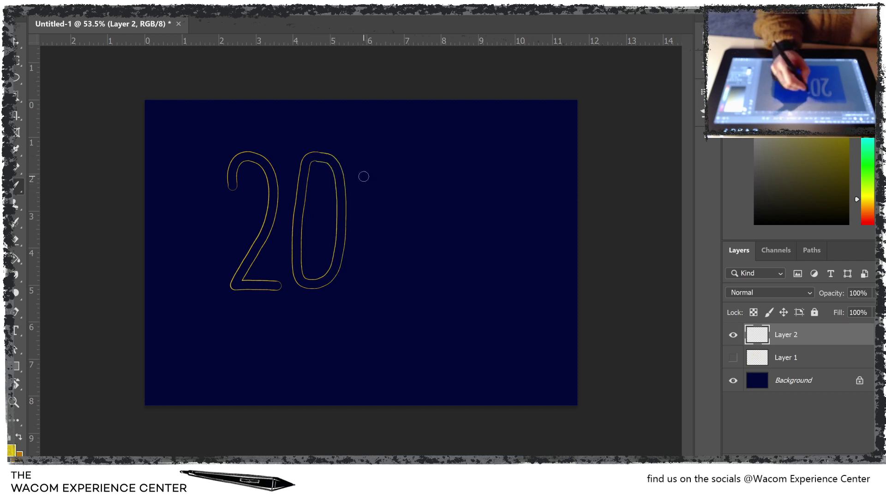
Step: Draw the second 2 and the 1, then delete the old Layer 1
{"action": "mouse_move", "coordinate": [362, 176]}
{"action": "left_mouse_down"}
{"action": "mouse_move", "coordinate": [390, 153]}
{"action": "mouse_move", "coordinate": [397, 177]}
{"action": "mouse_move", "coordinate": [362, 284]}
{"action": "mouse_move", "coordinate": [416, 283]}
{"action": "left_mouse_up"}
{"action": "mouse_move", "coordinate": [434, 170]}
{"action": "left_mouse_down"}
{"action": "mouse_move", "coordinate": [448, 146]}
{"action": "mouse_move", "coordinate": [449, 283]}
{"action": "mouse_move", "coordinate": [438, 283]}
{"action": "mouse_move", "coordinate": [467, 281]}
{"action": "left_mouse_up"}
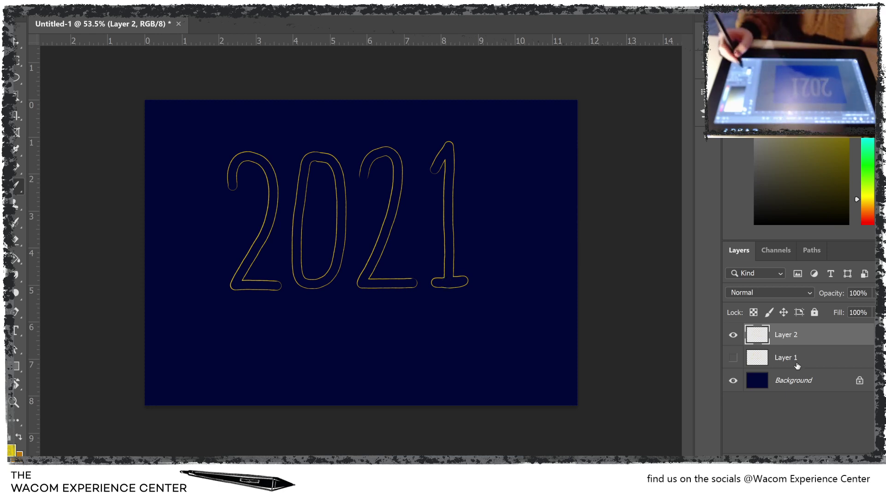
{"action": "left_click_drag", "start_coordinate": [786, 358], "coordinate": [865, 461]}
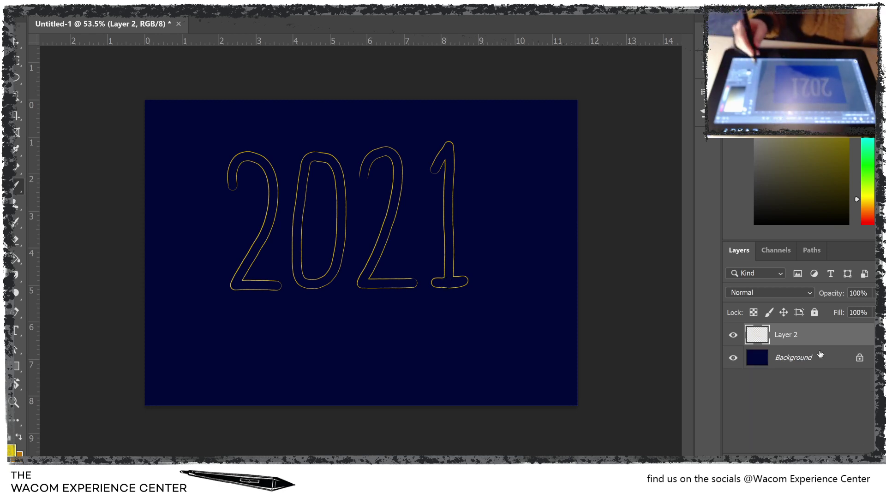
Step: Free-transform the yellow 2021 to enlarge it and shift it slightly left and down
{"action": "left_click", "coordinate": [17, 41]}
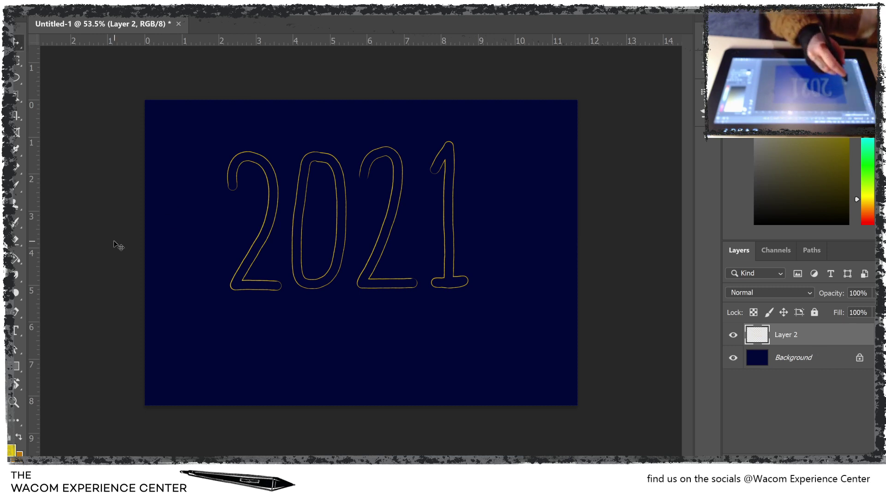
{"action": "key", "text": "ctrl+t"}
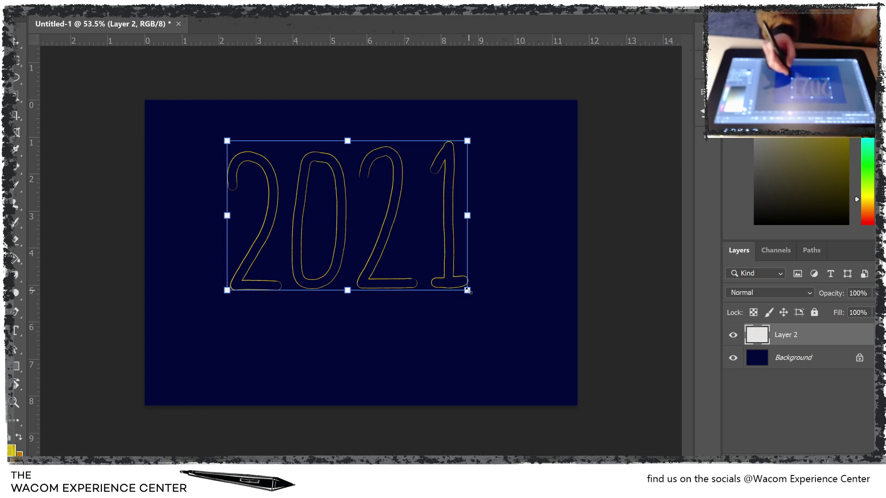
{"action": "left_click_drag", "start_coordinate": [468, 290], "coordinate": [519, 321]}
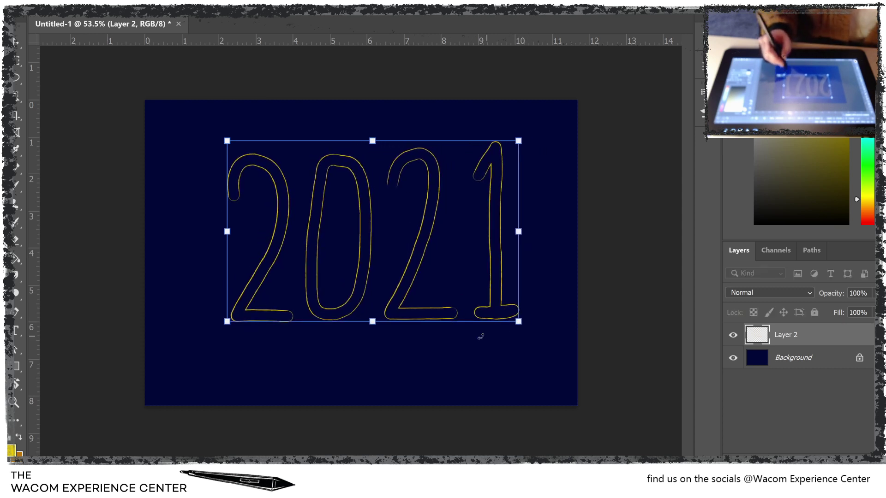
{"action": "mouse_move", "coordinate": [417, 321]}
{"action": "left_mouse_down"}
{"action": "mouse_move", "coordinate": [397, 324]}
{"action": "mouse_move", "coordinate": [406, 331]}
{"action": "left_mouse_up"}
{"action": "left_click_drag", "start_coordinate": [215, 332], "coordinate": [209, 337]}
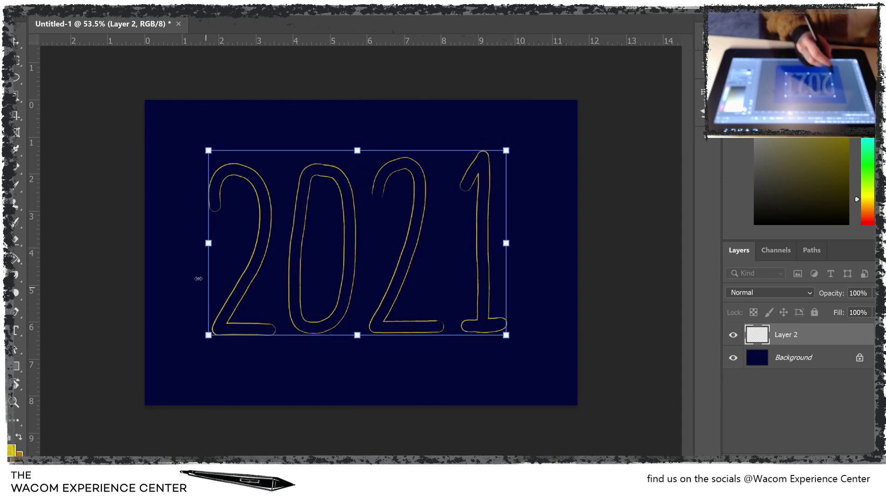
{"action": "key", "text": "Return"}
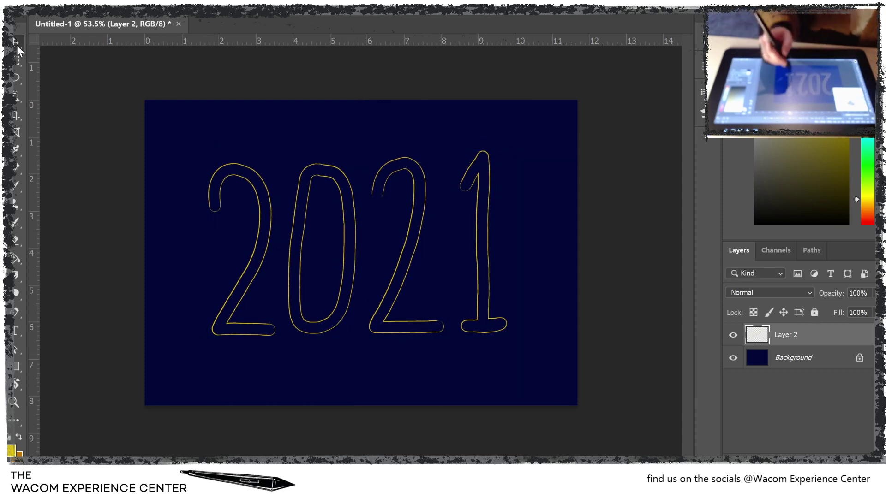
Step: Deselect, then select Layer 2 and then the Background layer
{"action": "left_click", "coordinate": [570, 216]}
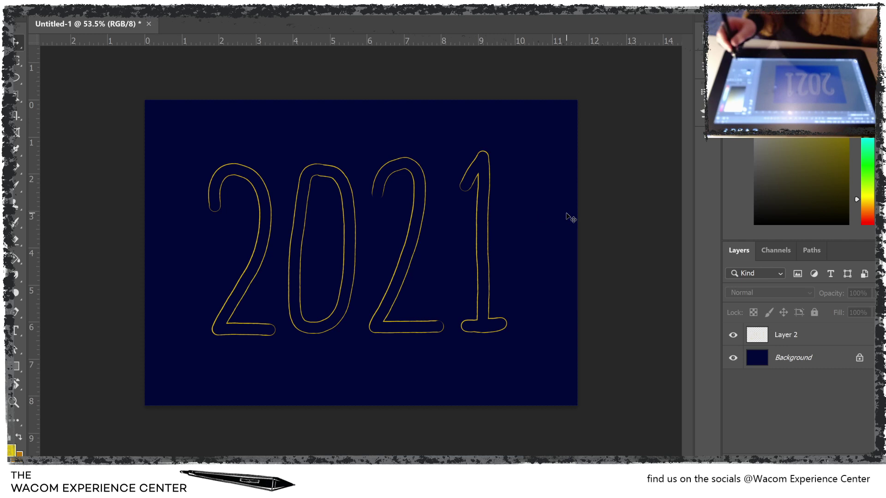
{"action": "left_click", "coordinate": [807, 339]}
{"action": "left_click", "coordinate": [831, 360]}
Step: Create Layer 3 above Background, pick a dark green paint colour, and hide Layer 2
{"action": "key", "text": "ctrl+shift+alt+n"}
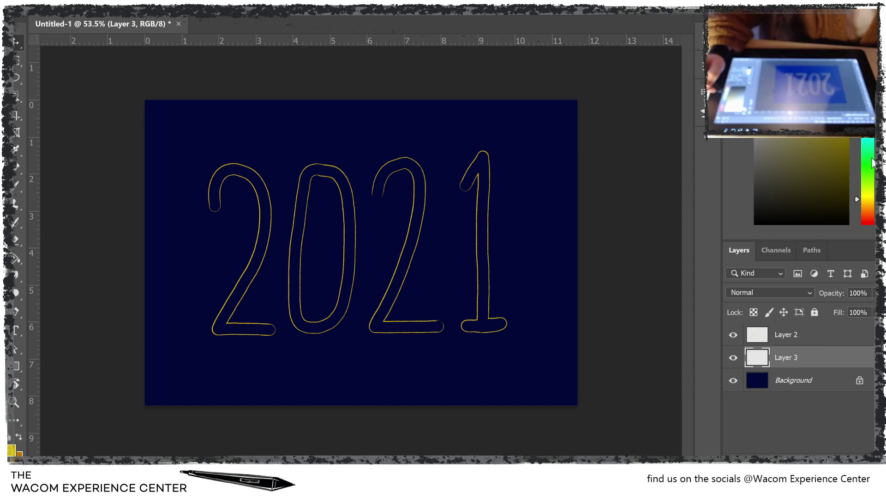
{"action": "left_click_drag", "start_coordinate": [871, 159], "coordinate": [869, 179]}
{"action": "left_click", "coordinate": [846, 138]}
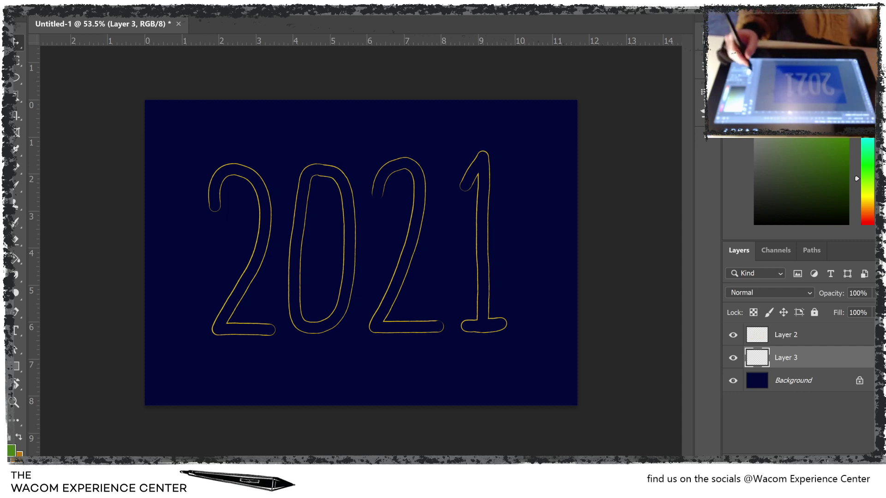
{"action": "left_click", "coordinate": [733, 336]}
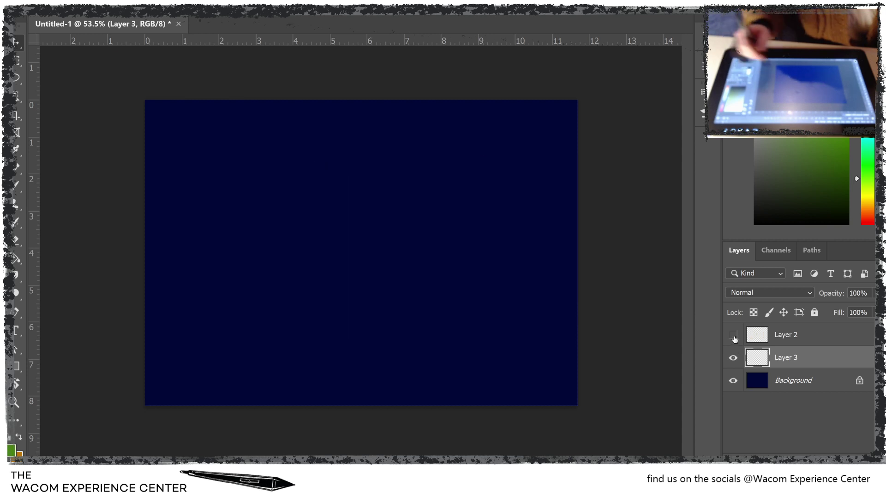
Step: Paint the green outlined 2 and 0 on Layer 3 with the Brush
{"action": "left_click", "coordinate": [19, 188]}
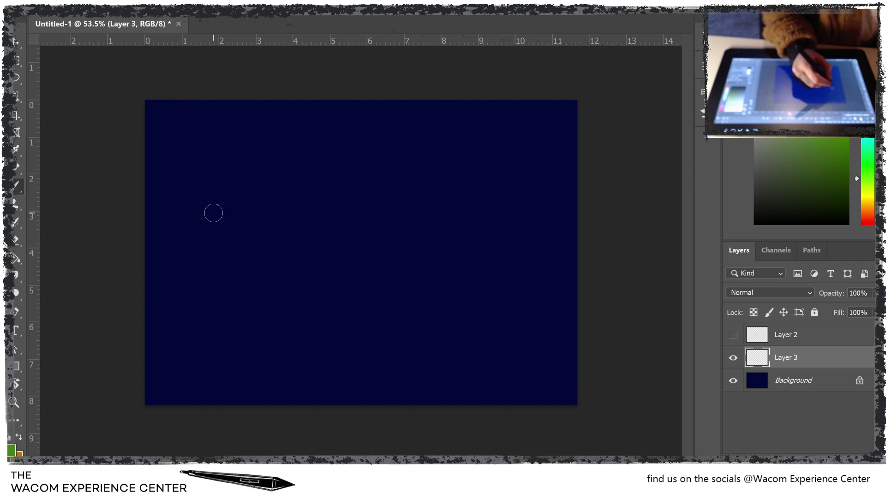
{"action": "mouse_move", "coordinate": [210, 205]}
{"action": "left_mouse_down"}
{"action": "mouse_move", "coordinate": [221, 172]}
{"action": "mouse_move", "coordinate": [255, 162]}
{"action": "mouse_move", "coordinate": [266, 188]}
{"action": "mouse_move", "coordinate": [258, 244]}
{"action": "mouse_move", "coordinate": [215, 324]}
{"action": "mouse_move", "coordinate": [286, 323]}
{"action": "left_mouse_up"}
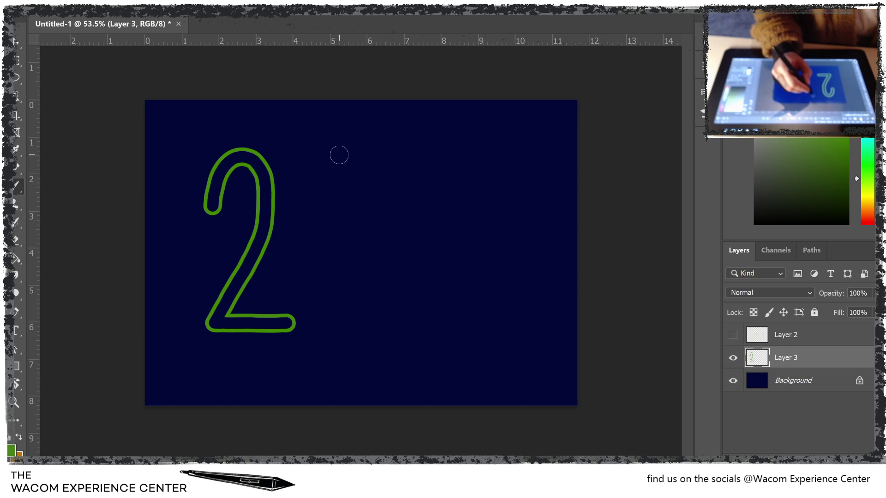
{"action": "mouse_move", "coordinate": [347, 159]}
{"action": "left_mouse_down"}
{"action": "mouse_move", "coordinate": [328, 165]}
{"action": "mouse_move", "coordinate": [321, 210]}
{"action": "mouse_move", "coordinate": [326, 306]}
{"action": "mouse_move", "coordinate": [337, 324]}
{"action": "mouse_move", "coordinate": [359, 318]}
{"action": "mouse_move", "coordinate": [371, 271]}
{"action": "mouse_move", "coordinate": [372, 189]}
{"action": "mouse_move", "coordinate": [346, 155]}
{"action": "left_mouse_up"}
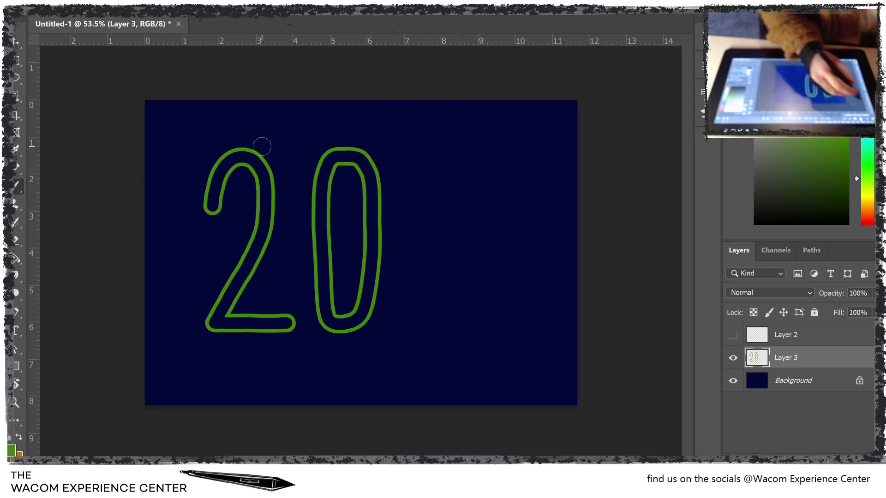
Step: Draw a rectangular marquee around the 2, then deselect
{"action": "key", "text": "m"}
{"action": "left_click_drag", "start_coordinate": [186, 142], "coordinate": [305, 345]}
{"action": "key", "text": "ctrl+d"}
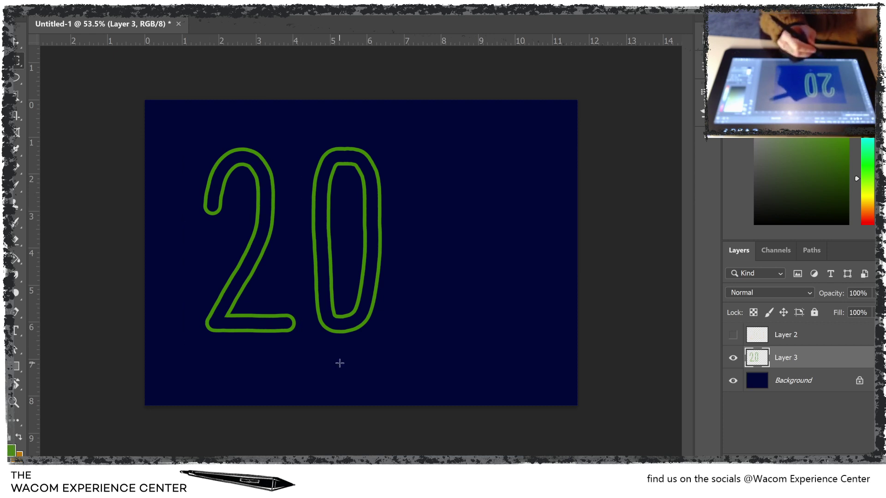
Step: Duplicate the green 20 layer and line the copy up so it reads 2020
{"action": "key", "text": "ctrl+j"}
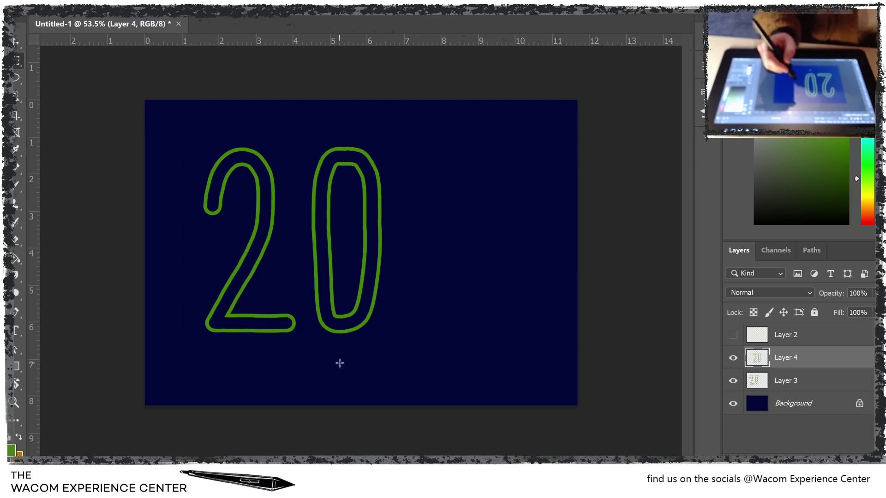
{"action": "left_click_drag", "start_coordinate": [339, 363], "coordinate": [408, 377]}
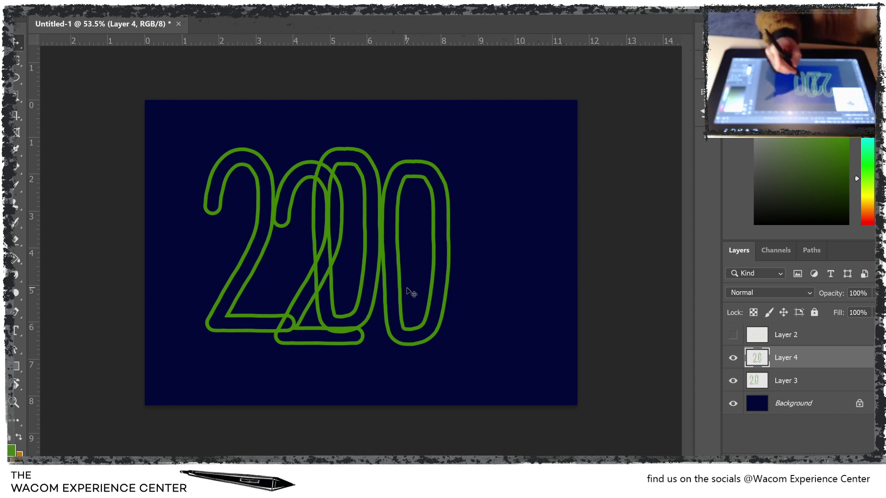
{"action": "left_click_drag", "start_coordinate": [405, 297], "coordinate": [525, 275]}
Step: Marquee-select the final 0 and delete it, leaving 202
{"action": "left_click", "coordinate": [16, 60]}
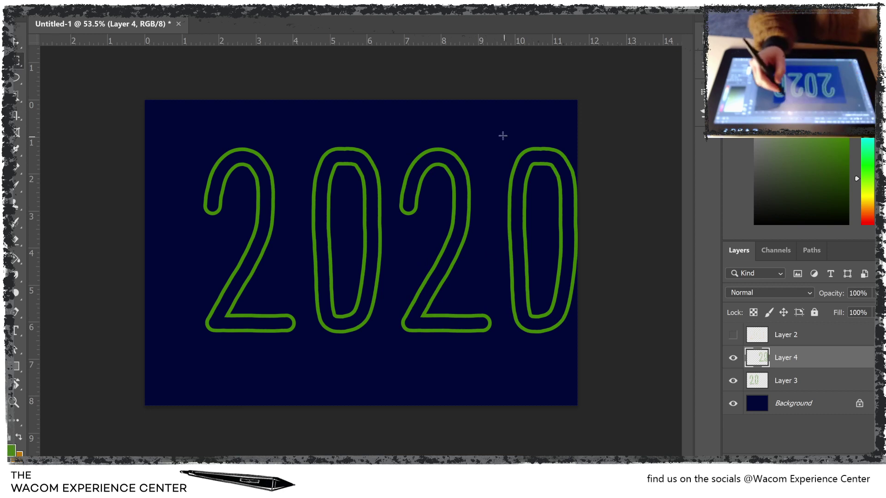
{"action": "left_click_drag", "start_coordinate": [565, 366], "coordinate": [594, 373]}
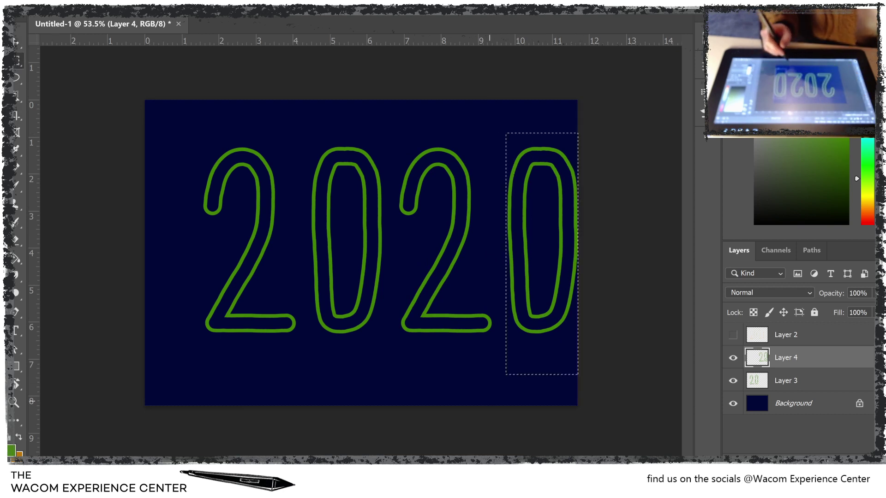
{"action": "key", "text": "Delete"}
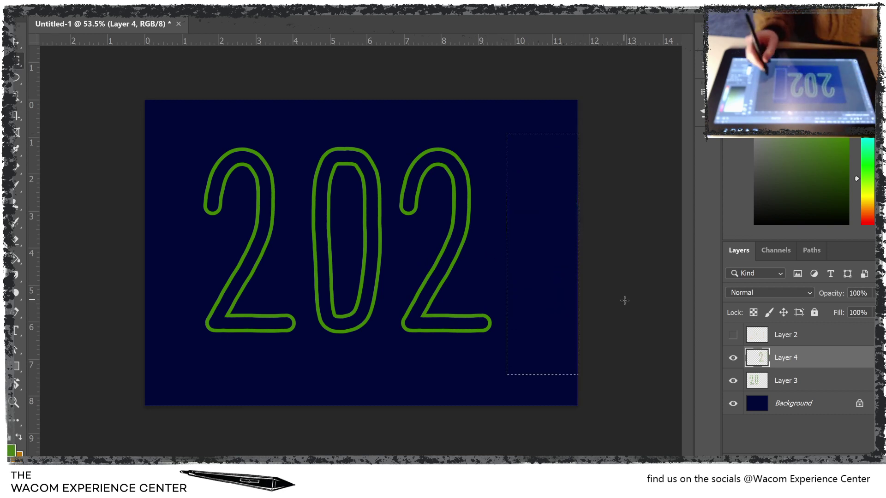
{"action": "key", "text": "ctrl+d"}
Step: Delete the hidden yellow Layer 2 and merge the two green layers into Layer 4
{"action": "left_click_drag", "start_coordinate": [785, 345], "coordinate": [871, 444]}
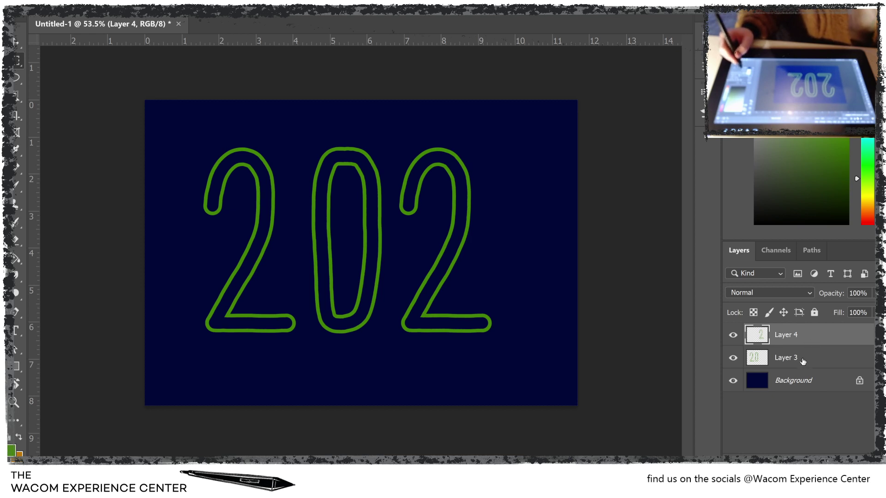
{"action": "left_click", "coordinate": [816, 350], "text": "shift"}
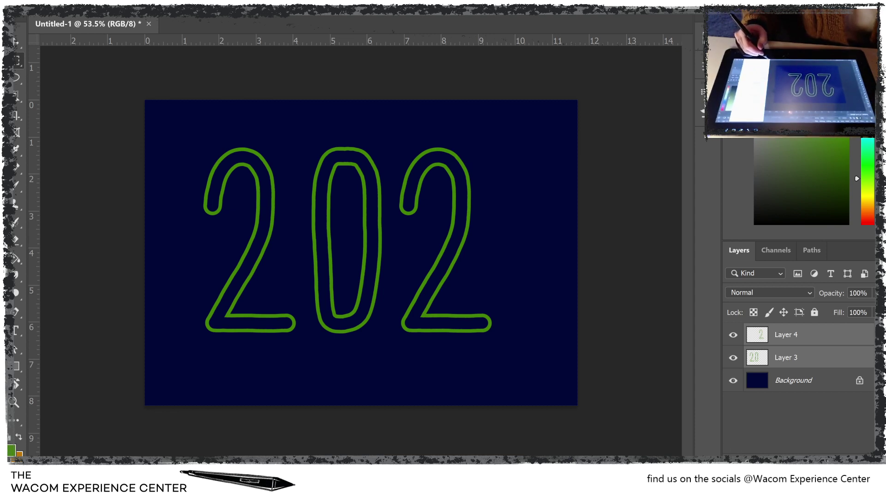
{"action": "key", "text": "ctrl+e"}
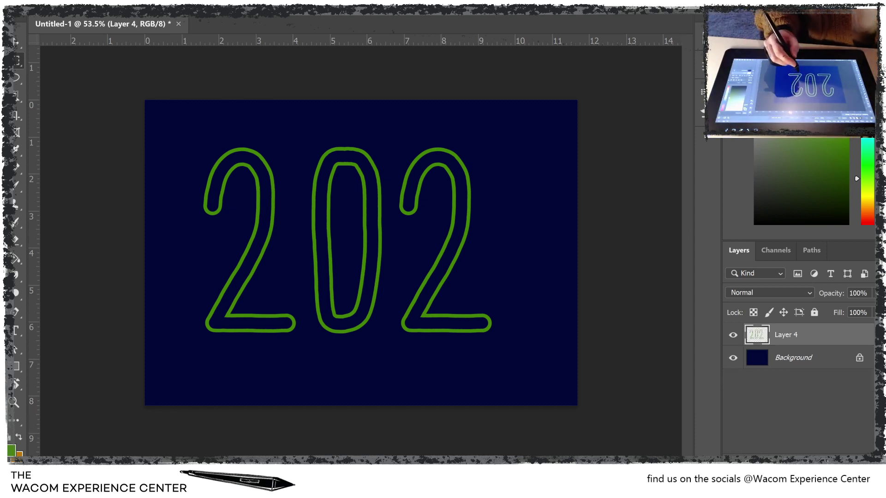
Step: Scale the green 202 down and move it lower on the canvas
{"action": "key", "text": "ctrl+t"}
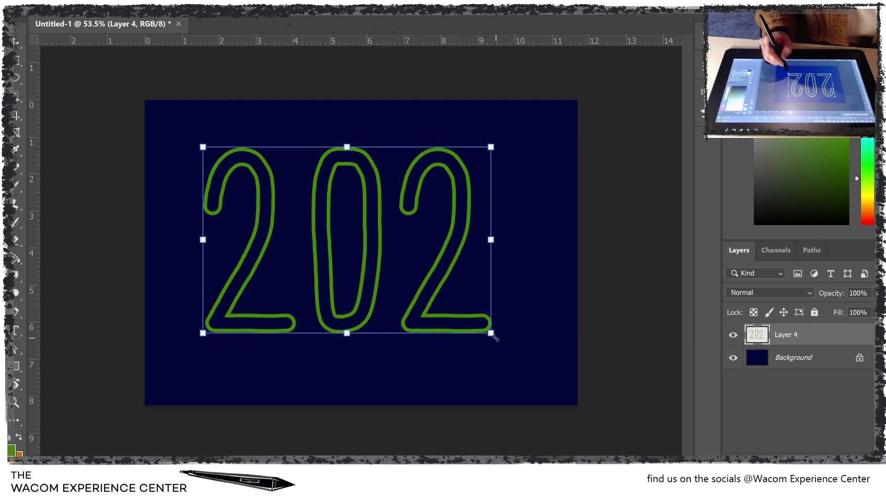
{"action": "left_click_drag", "start_coordinate": [492, 334], "coordinate": [434, 296]}
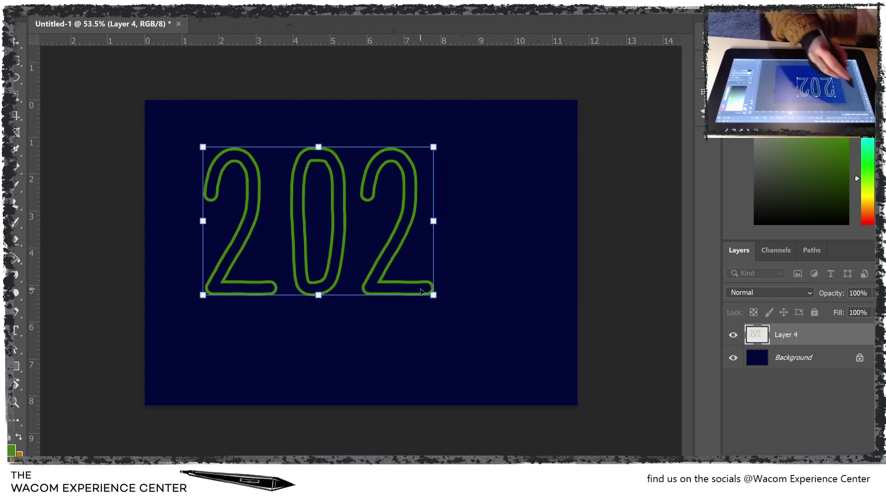
{"action": "key", "text": "Return"}
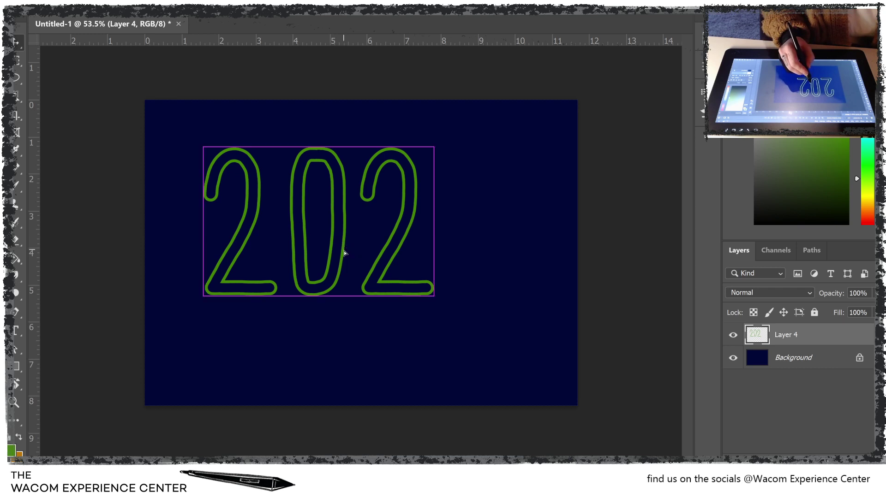
{"action": "left_click_drag", "start_coordinate": [345, 251], "coordinate": [330, 275]}
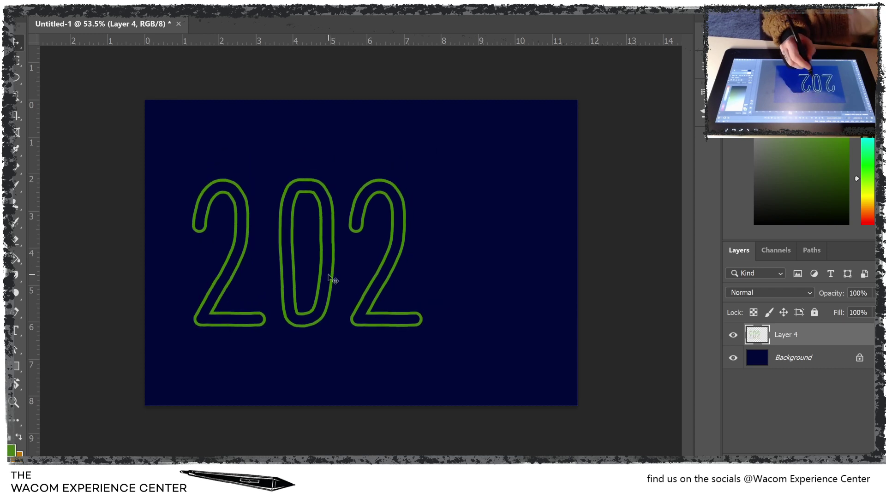
Step: Brush an outlined green 1 after the 202, redrawing it twice until it looks right
{"action": "key", "text": "b"}
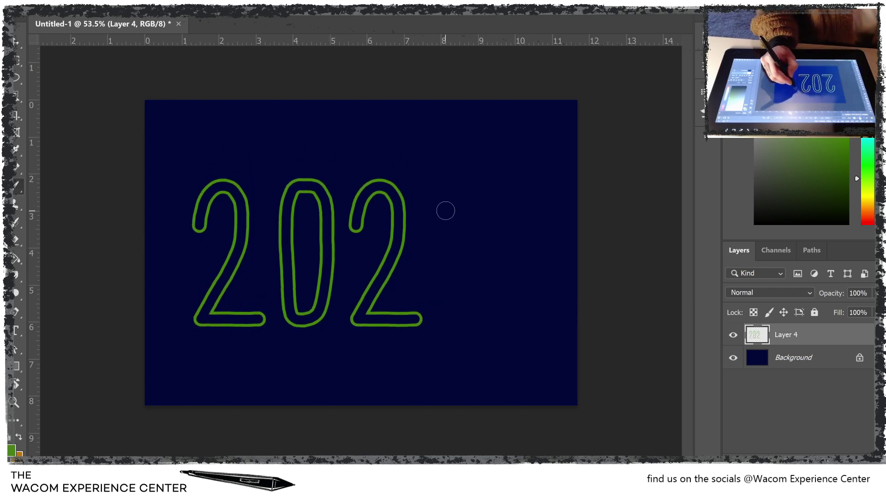
{"action": "mouse_move", "coordinate": [447, 206]}
{"action": "left_mouse_down"}
{"action": "mouse_move", "coordinate": [466, 184]}
{"action": "mouse_move", "coordinate": [467, 318]}
{"action": "left_mouse_up"}
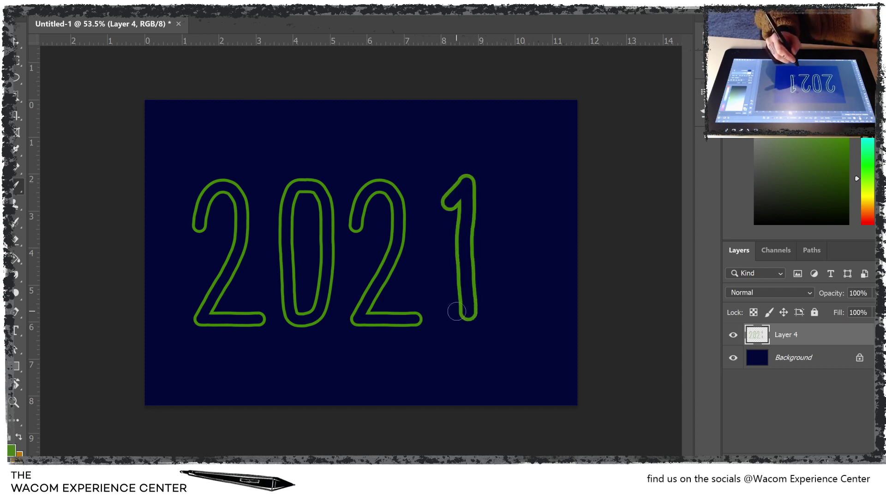
{"action": "key", "text": "ctrl+z"}
{"action": "mouse_move", "coordinate": [447, 201]}
{"action": "left_mouse_down"}
{"action": "mouse_move", "coordinate": [465, 179]}
{"action": "mouse_move", "coordinate": [468, 319]}
{"action": "mouse_move", "coordinate": [450, 322]}
{"action": "mouse_move", "coordinate": [486, 320]}
{"action": "left_mouse_up"}
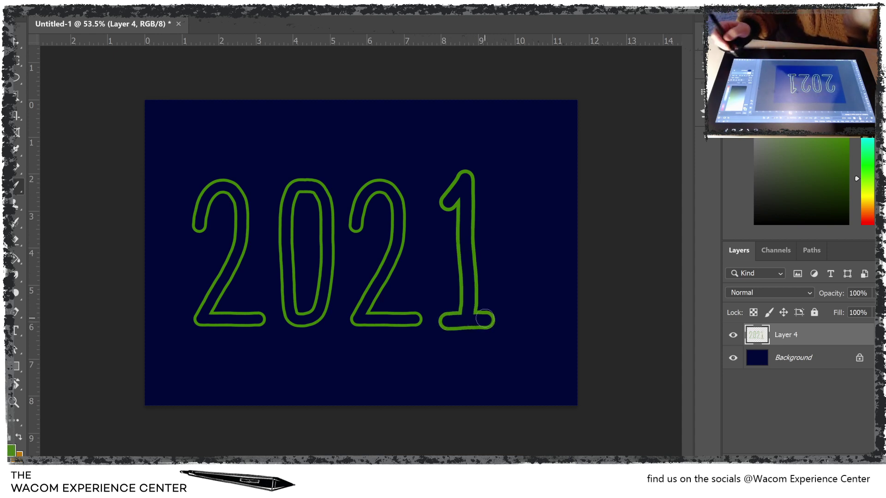
{"action": "key", "text": "ctrl+z"}
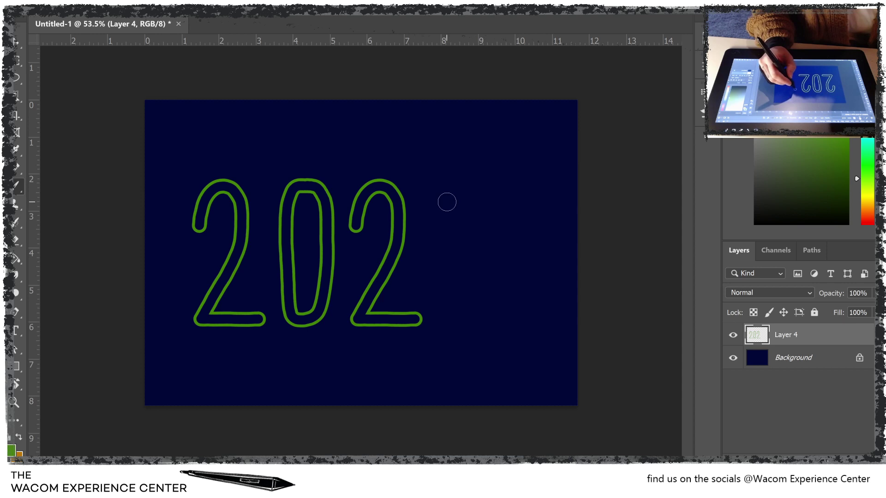
{"action": "mouse_move", "coordinate": [445, 205]}
{"action": "left_mouse_down"}
{"action": "mouse_move", "coordinate": [462, 183]}
{"action": "mouse_move", "coordinate": [459, 321]}
{"action": "mouse_move", "coordinate": [436, 318]}
{"action": "mouse_move", "coordinate": [470, 318]}
{"action": "left_mouse_up"}
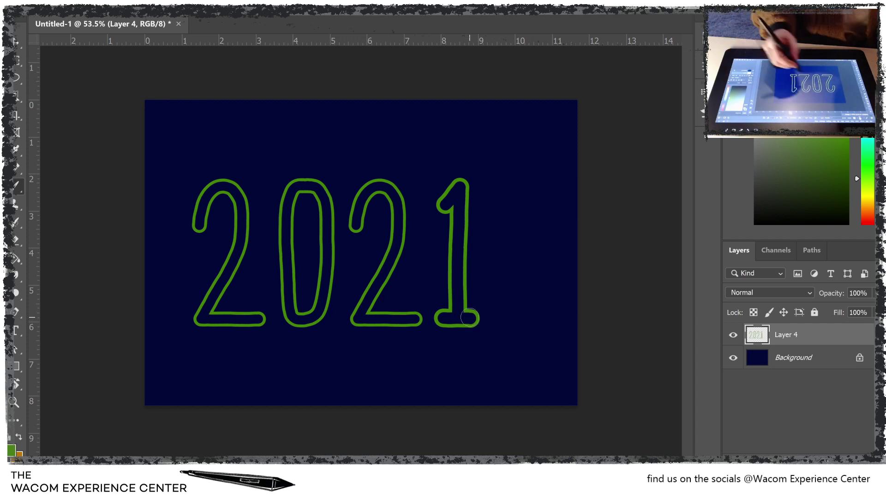
Step: On new Layer 5, trace thin green strokes inside the 2, 0, 2 and along the 1
{"action": "key", "text": "ctrl+shift+alt+n"}
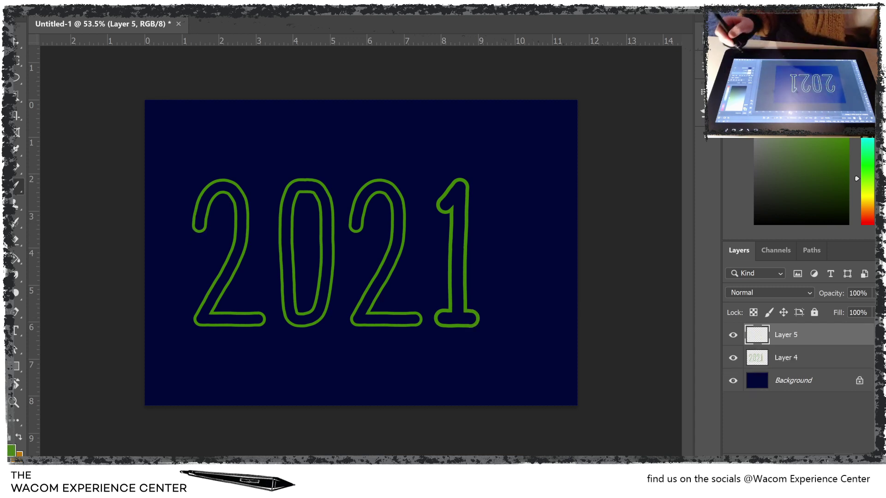
{"action": "mouse_move", "coordinate": [198, 228]}
{"action": "left_mouse_down"}
{"action": "mouse_move", "coordinate": [198, 198]}
{"action": "mouse_move", "coordinate": [219, 181]}
{"action": "mouse_move", "coordinate": [238, 194]}
{"action": "mouse_move", "coordinate": [244, 237]}
{"action": "mouse_move", "coordinate": [198, 318]}
{"action": "mouse_move", "coordinate": [265, 319]}
{"action": "left_mouse_up"}
{"action": "mouse_move", "coordinate": [309, 189]}
{"action": "left_mouse_down"}
{"action": "mouse_move", "coordinate": [302, 180]}
{"action": "mouse_move", "coordinate": [284, 226]}
{"action": "mouse_move", "coordinate": [284, 290]}
{"action": "mouse_move", "coordinate": [290, 323]}
{"action": "mouse_move", "coordinate": [318, 325]}
{"action": "mouse_move", "coordinate": [328, 214]}
{"action": "mouse_move", "coordinate": [325, 193]}
{"action": "mouse_move", "coordinate": [311, 185]}
{"action": "left_mouse_up"}
{"action": "mouse_move", "coordinate": [355, 227]}
{"action": "left_mouse_down"}
{"action": "mouse_move", "coordinate": [366, 190]}
{"action": "mouse_move", "coordinate": [378, 182]}
{"action": "mouse_move", "coordinate": [396, 201]}
{"action": "mouse_move", "coordinate": [397, 223]}
{"action": "mouse_move", "coordinate": [360, 319]}
{"action": "mouse_move", "coordinate": [412, 312]}
{"action": "left_mouse_up"}
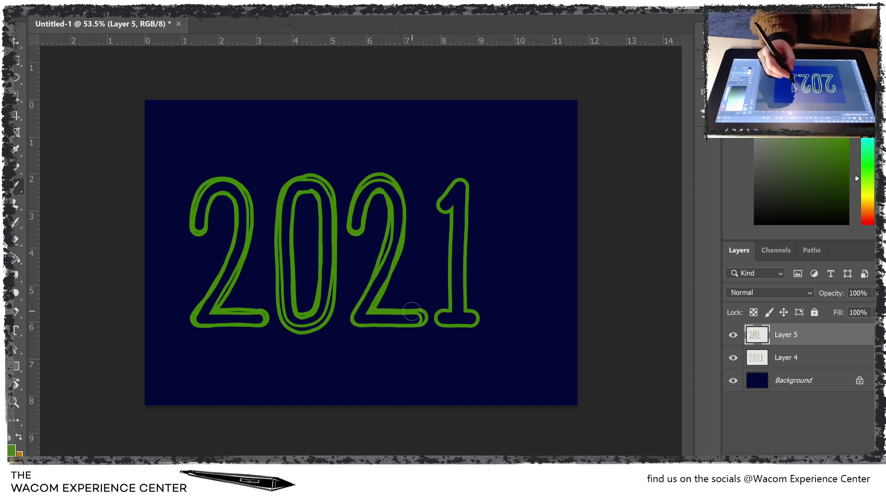
{"action": "mouse_move", "coordinate": [451, 212]}
{"action": "left_mouse_down"}
{"action": "mouse_move", "coordinate": [438, 203]}
{"action": "mouse_move", "coordinate": [469, 183]}
{"action": "mouse_move", "coordinate": [458, 318]}
{"action": "mouse_move", "coordinate": [443, 317]}
{"action": "mouse_move", "coordinate": [482, 323]}
{"action": "mouse_move", "coordinate": [471, 310]}
{"action": "left_mouse_up"}
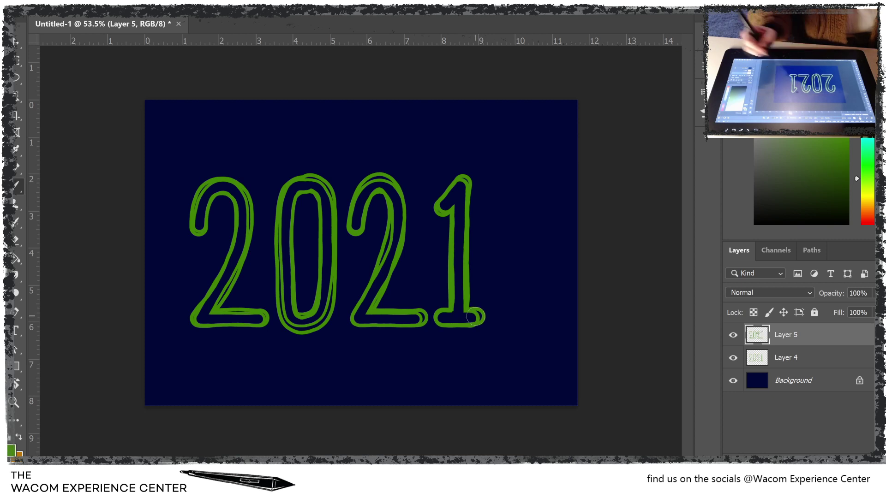
Step: Hide and delete Layer 4, then move Layer 5's 2021 right and slightly up
{"action": "left_click", "coordinate": [733, 358]}
{"action": "left_click_drag", "start_coordinate": [792, 365], "coordinate": [867, 454]}
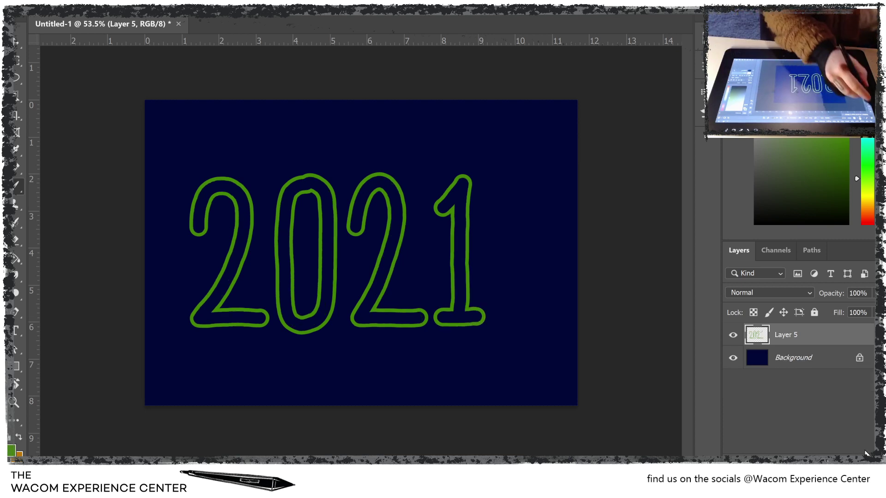
{"action": "left_click", "coordinate": [16, 43]}
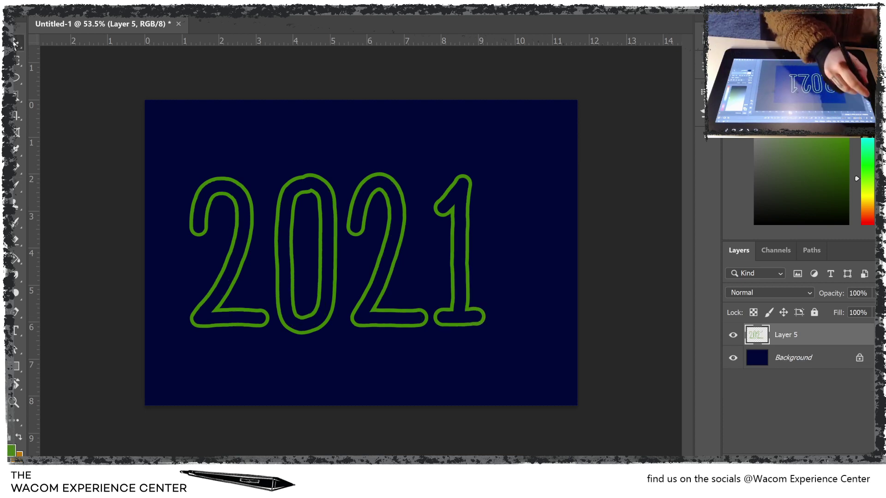
{"action": "left_click", "coordinate": [288, 66]}
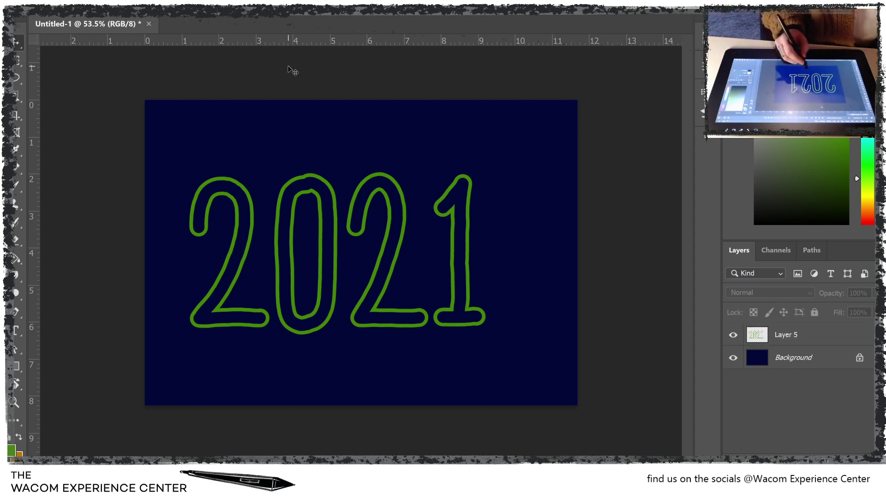
{"action": "left_click_drag", "start_coordinate": [359, 326], "coordinate": [393, 342]}
{"action": "left_click_drag", "start_coordinate": [393, 338], "coordinate": [392, 332]}
Step: Enlarge the 2021 taller and wider, nudge it right, then select the Background layer
{"action": "key", "text": "ctrl+t"}
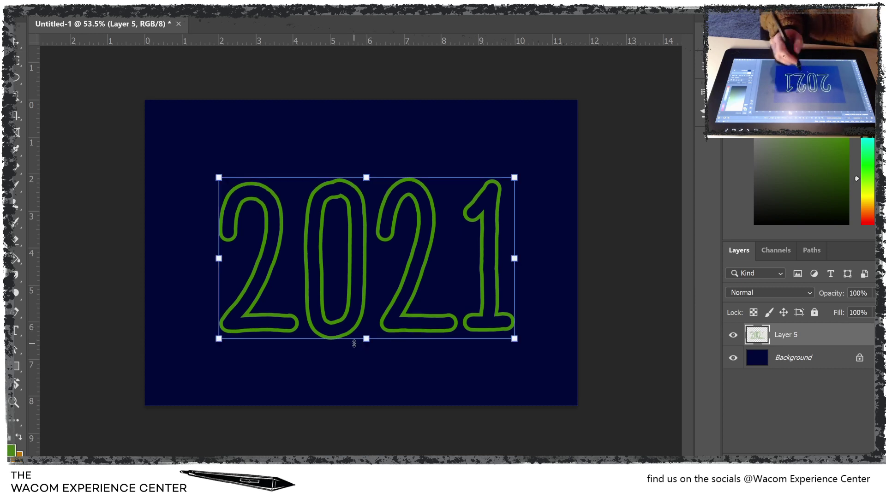
{"action": "left_click_drag", "start_coordinate": [367, 179], "coordinate": [368, 147]}
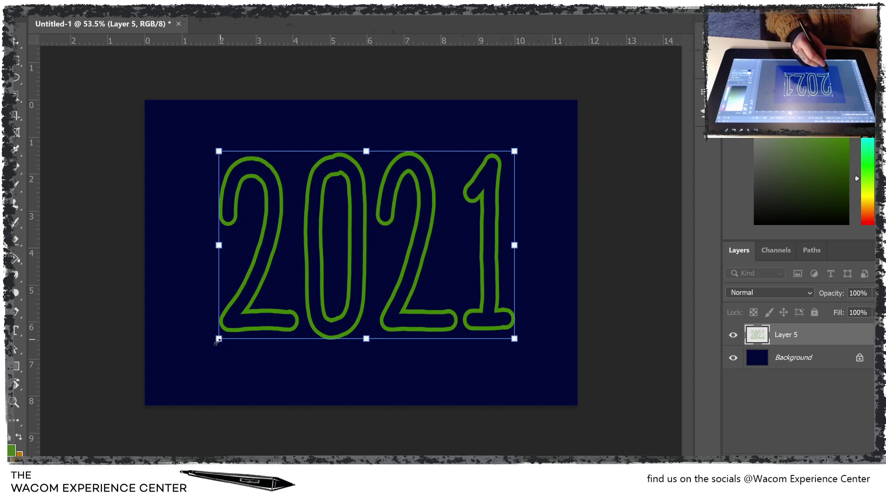
{"action": "left_click_drag", "start_coordinate": [219, 345], "coordinate": [195, 360]}
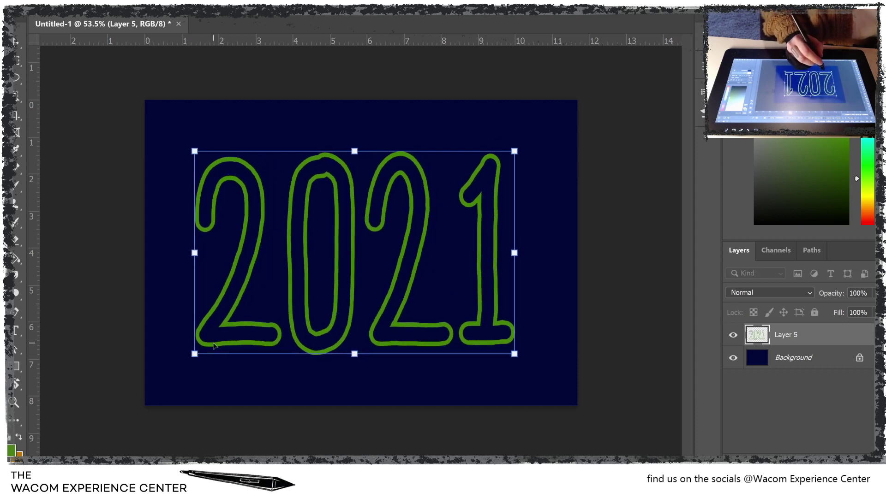
{"action": "left_click_drag", "start_coordinate": [356, 267], "coordinate": [363, 264]}
{"action": "left_click", "coordinate": [17, 42]}
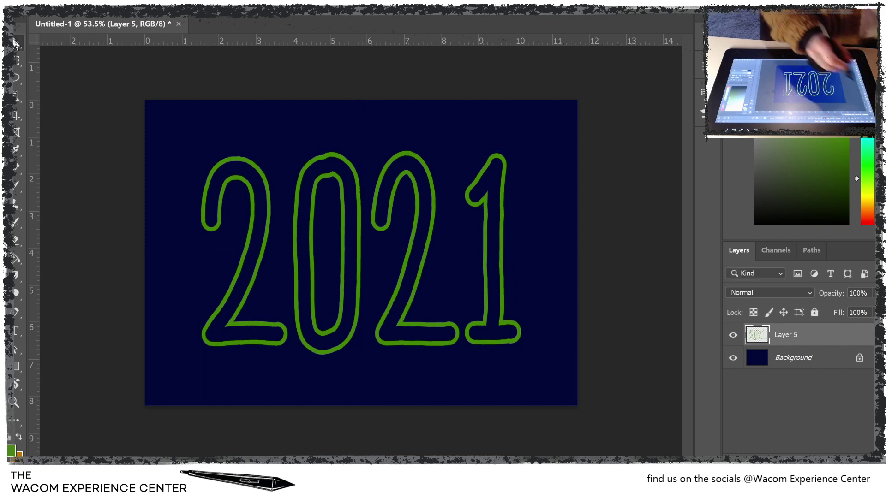
{"action": "left_click", "coordinate": [811, 362]}
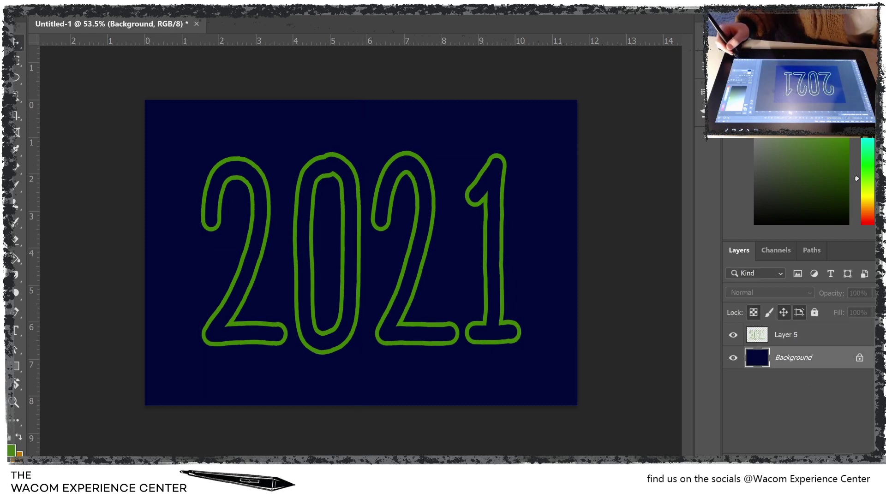
Step: Add Layer 6 above Background and pick bright green in the Color panel field
{"action": "key", "text": "ctrl+shift+alt+n"}
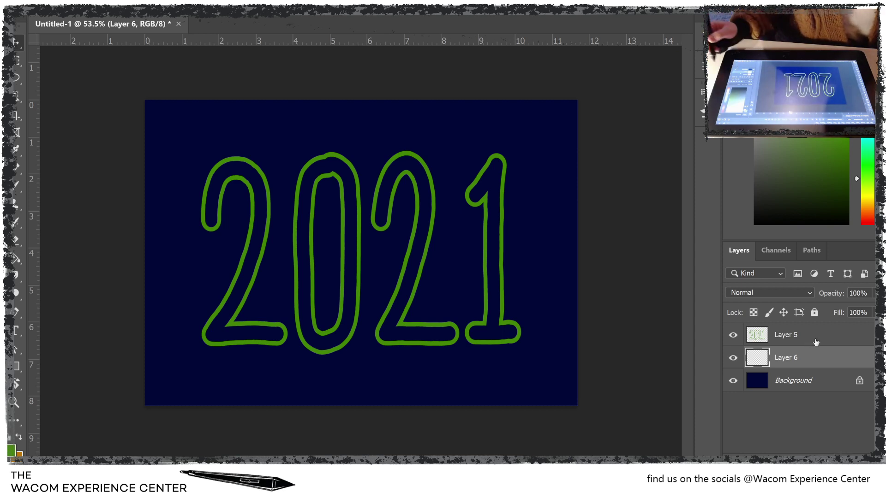
{"action": "left_click", "coordinate": [844, 149]}
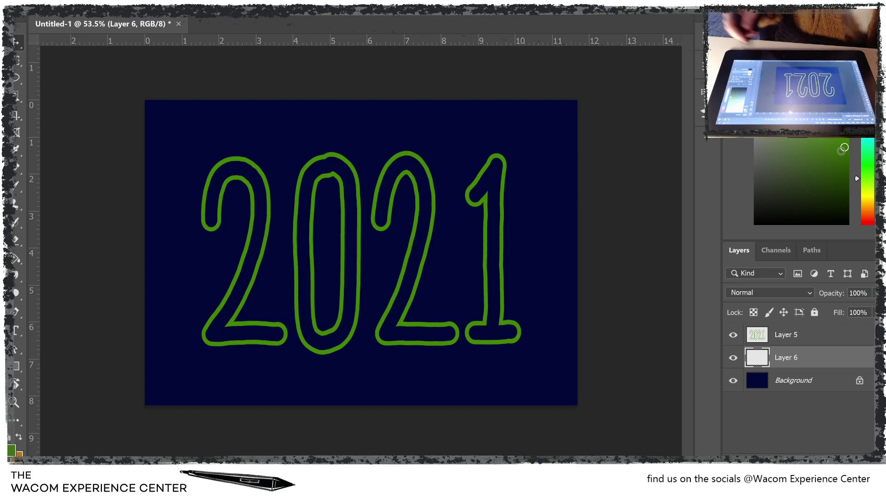
Step: Switch to the Brush tool to paint on the empty Layer 6
{"action": "left_click", "coordinate": [15, 184]}
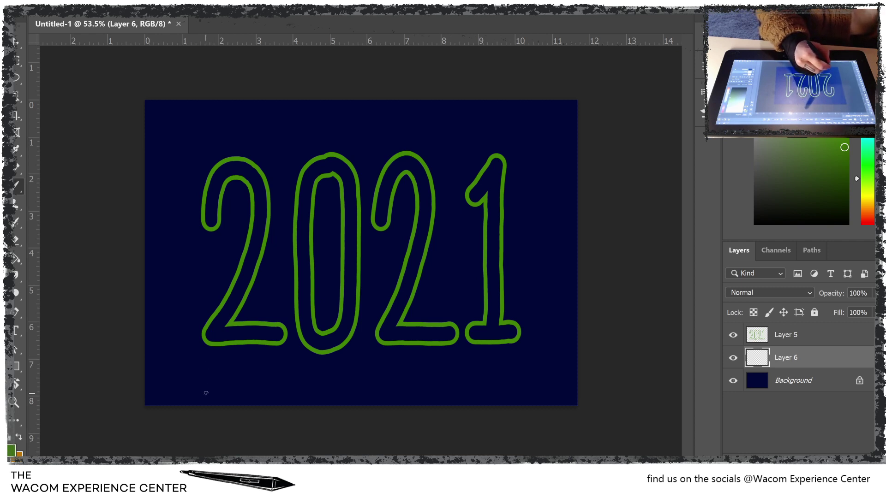
Step: Drop Layer 5's 2021 outline to 53% opacity and reselect the empty Layer 6
{"action": "left_click", "coordinate": [800, 342]}
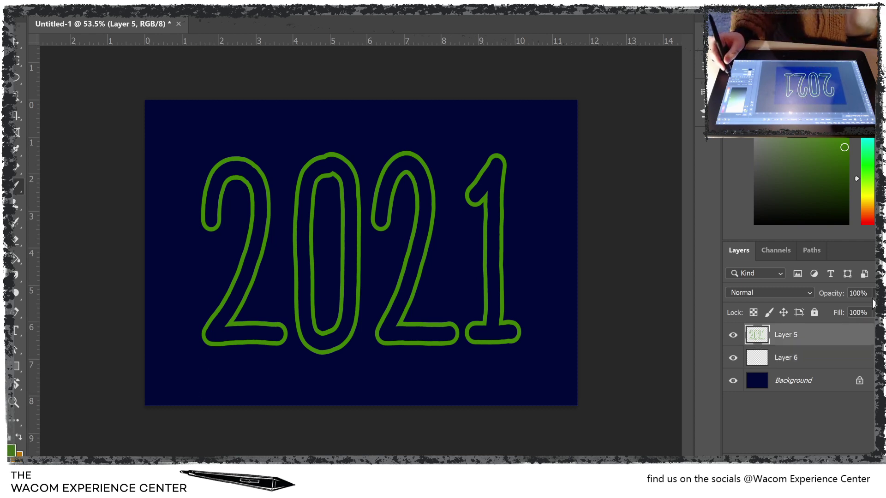
{"action": "left_click_drag", "start_coordinate": [874, 304], "coordinate": [853, 302]}
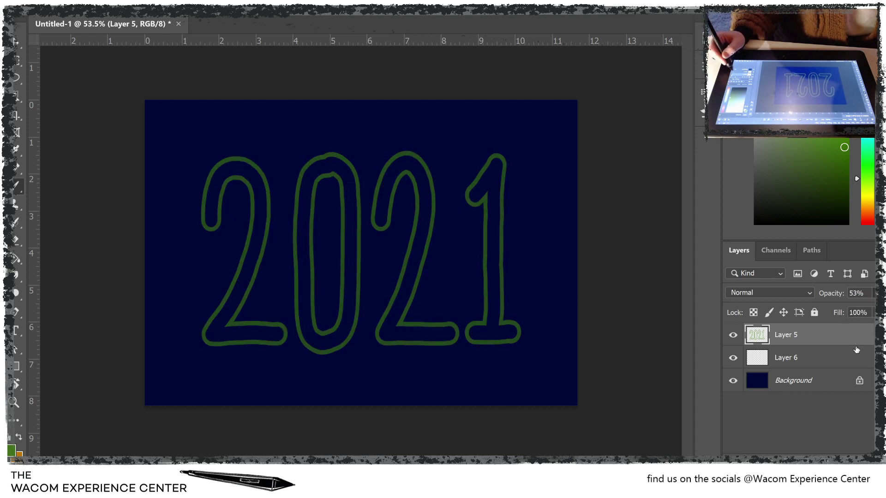
{"action": "left_click", "coordinate": [833, 361]}
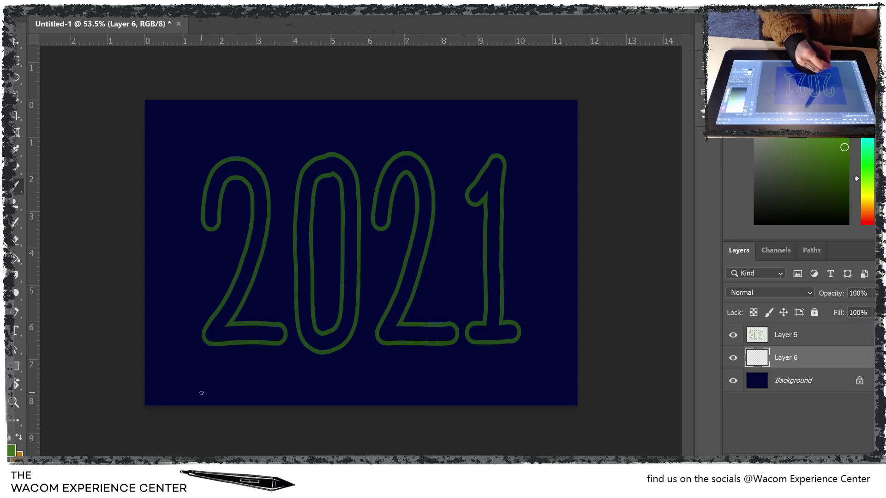
Step: Sketch a trial leaf at lower left and toggle the 2021 outline's visibility to compare
{"action": "mouse_move", "coordinate": [201, 393]}
{"action": "left_mouse_down"}
{"action": "mouse_move", "coordinate": [185, 310]}
{"action": "mouse_move", "coordinate": [195, 344]}
{"action": "mouse_move", "coordinate": [185, 351]}
{"action": "mouse_move", "coordinate": [179, 294]}
{"action": "mouse_move", "coordinate": [194, 302]}
{"action": "mouse_move", "coordinate": [203, 327]}
{"action": "mouse_move", "coordinate": [200, 381]}
{"action": "left_mouse_up"}
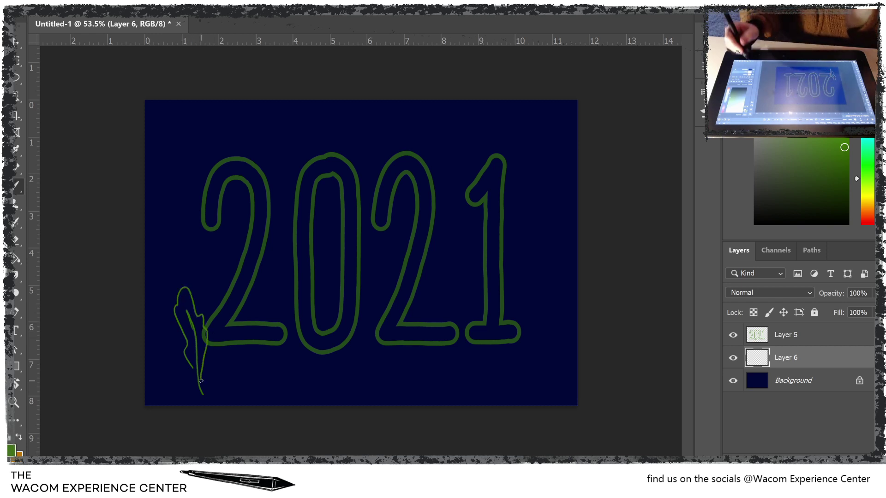
{"action": "left_click", "coordinate": [733, 335]}
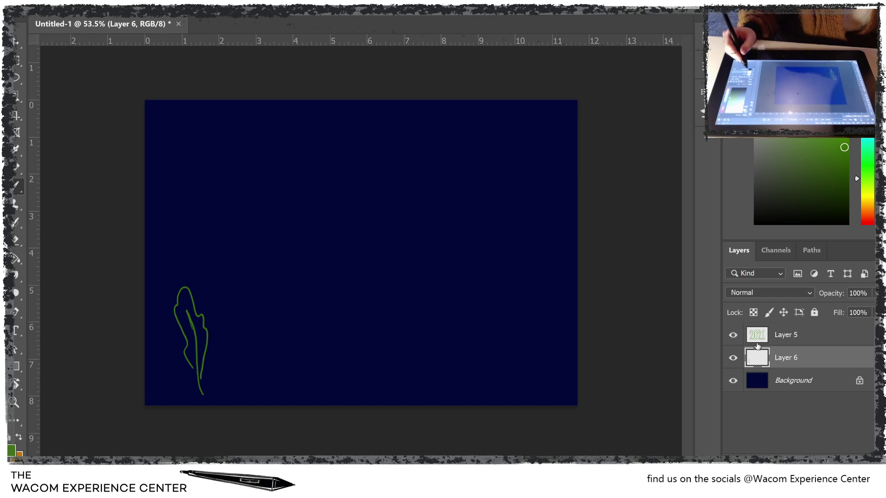
{"action": "left_click", "coordinate": [733, 336]}
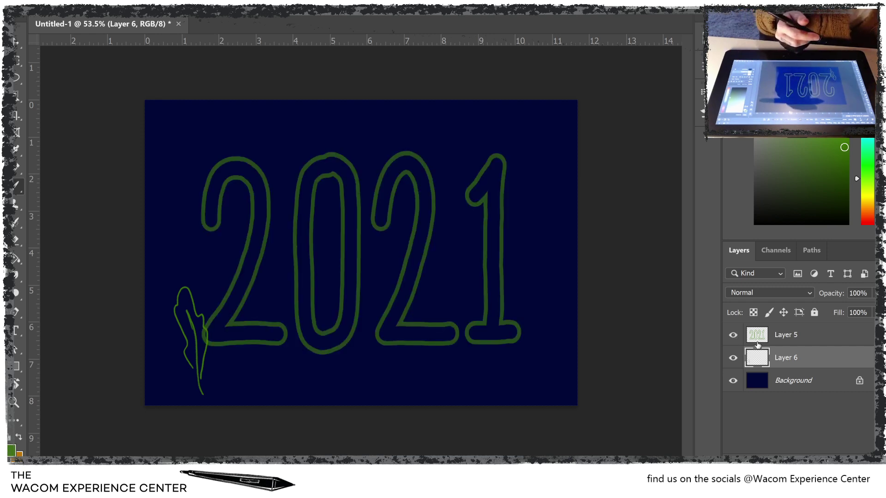
{"action": "left_click", "coordinate": [758, 343]}
{"action": "key", "text": "ctrl+comma"}
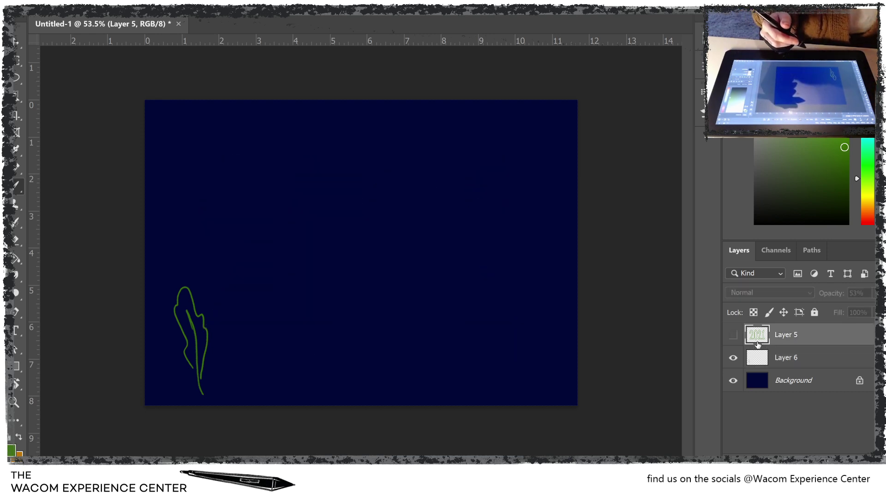
{"action": "left_click", "coordinate": [731, 340]}
Step: Undo the leaf strokes left of the 2 on Layer 6 and pick a paler green
{"action": "left_click", "coordinate": [792, 365]}
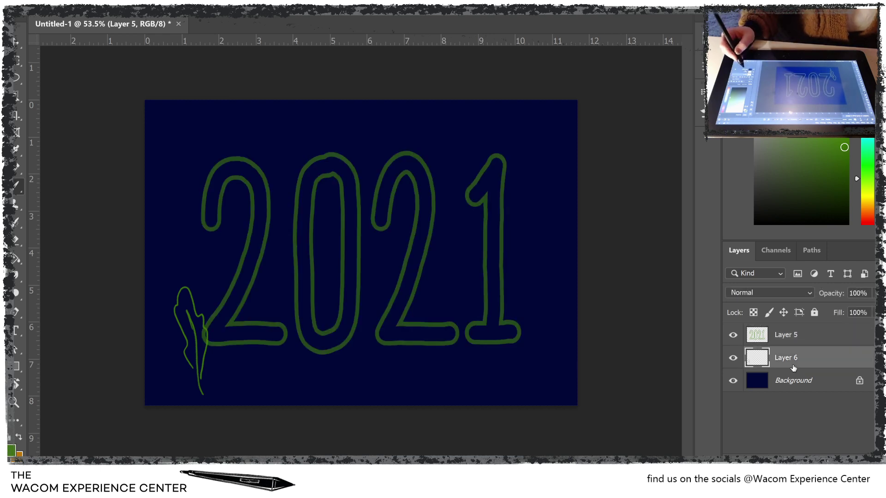
{"action": "key", "text": "ctrl+z"}
{"action": "left_click", "coordinate": [733, 334]}
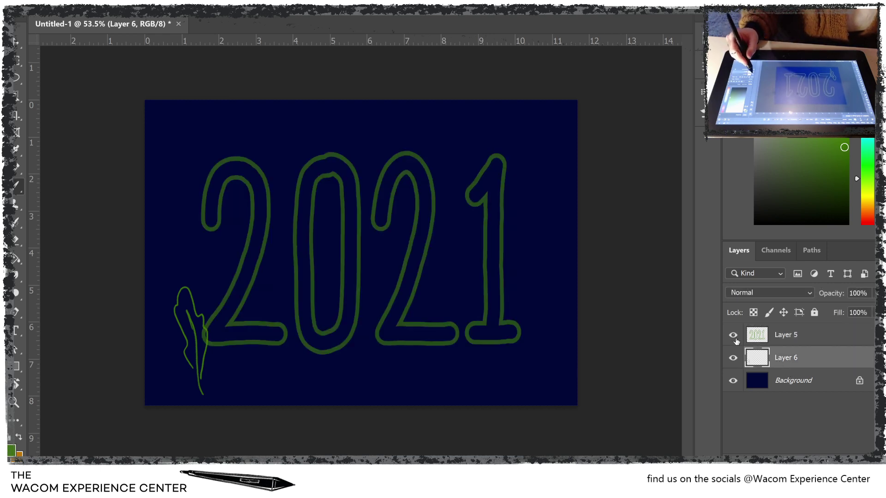
{"action": "key", "text": "ctrl+z"}
{"action": "key", "text": "ctrl+z"}
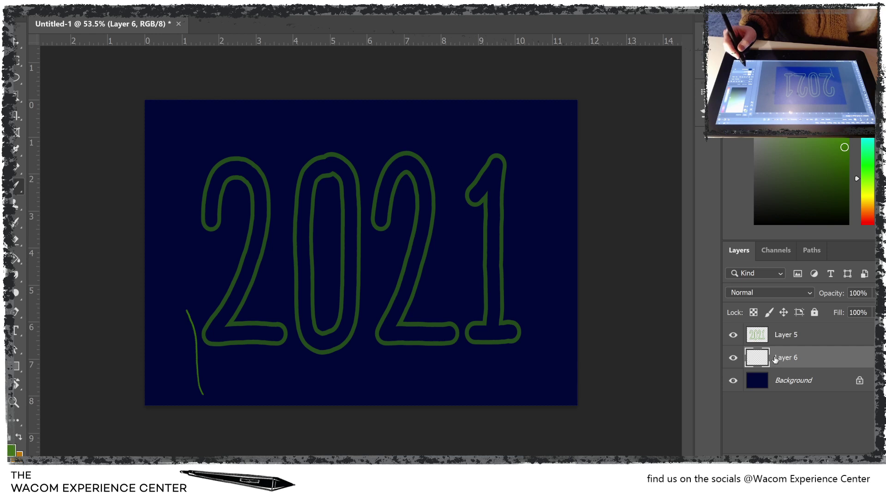
{"action": "key", "text": "ctrl+z"}
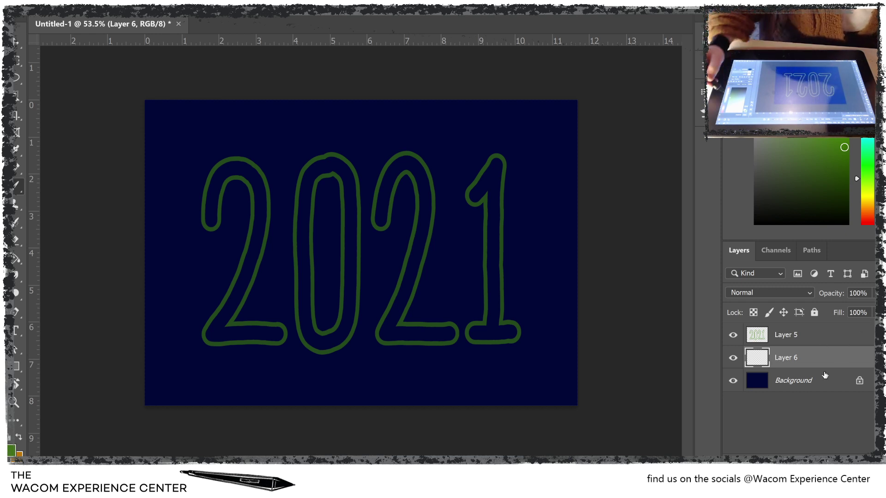
{"action": "mouse_move", "coordinate": [843, 157]}
{"action": "left_mouse_down"}
{"action": "mouse_move", "coordinate": [832, 134]}
{"action": "mouse_move", "coordinate": [806, 134]}
{"action": "mouse_move", "coordinate": [802, 147]}
{"action": "left_mouse_up"}
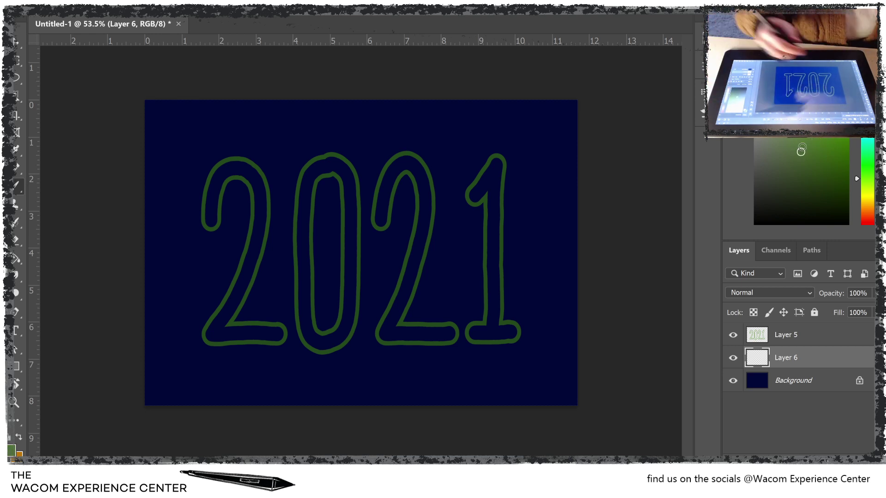
Step: Zoom in and brush a thin leaf stem and outline beside the first 2's lower left
{"action": "scroll", "coordinate": [361, 253], "scroll_direction": "up", "scroll_amount": 1}
{"action": "scroll", "coordinate": [361, 249], "scroll_direction": "up", "scroll_amount": 1}
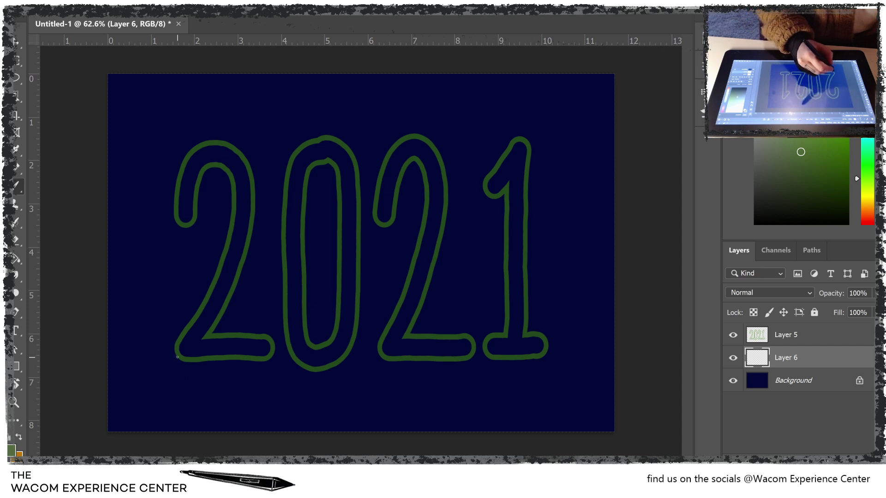
{"action": "left_click_drag", "start_coordinate": [184, 319], "coordinate": [179, 295]}
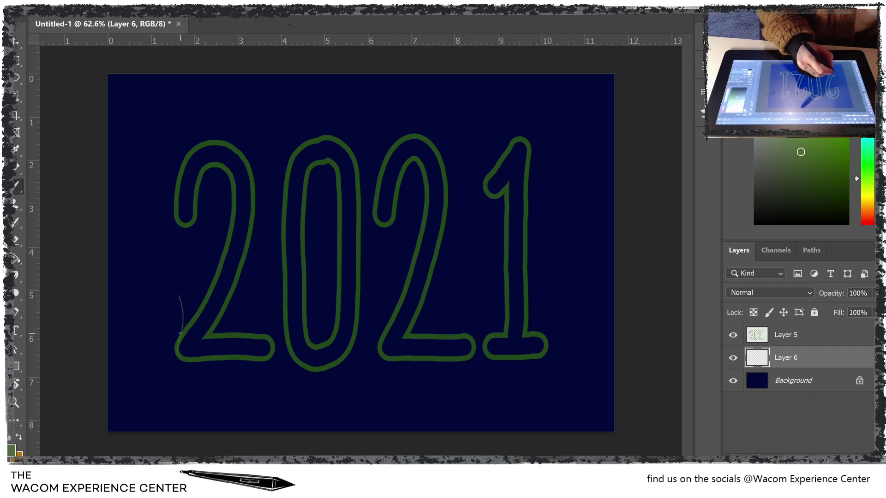
{"action": "mouse_move", "coordinate": [180, 337]}
{"action": "left_mouse_down"}
{"action": "mouse_move", "coordinate": [165, 279]}
{"action": "mouse_move", "coordinate": [189, 315]}
{"action": "mouse_move", "coordinate": [182, 340]}
{"action": "mouse_move", "coordinate": [160, 317]}
{"action": "mouse_move", "coordinate": [177, 347]}
{"action": "mouse_move", "coordinate": [153, 300]}
{"action": "mouse_move", "coordinate": [157, 319]}
{"action": "left_mouse_up"}
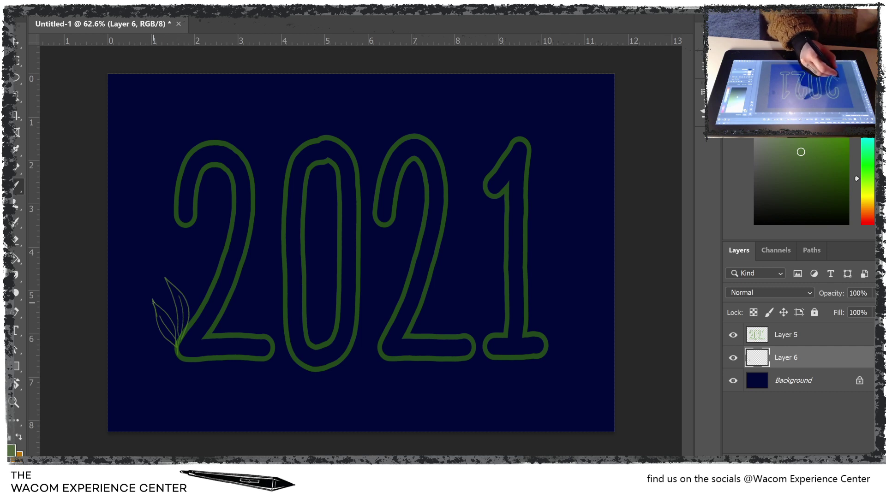
{"action": "left_click_drag", "start_coordinate": [152, 300], "coordinate": [156, 318]}
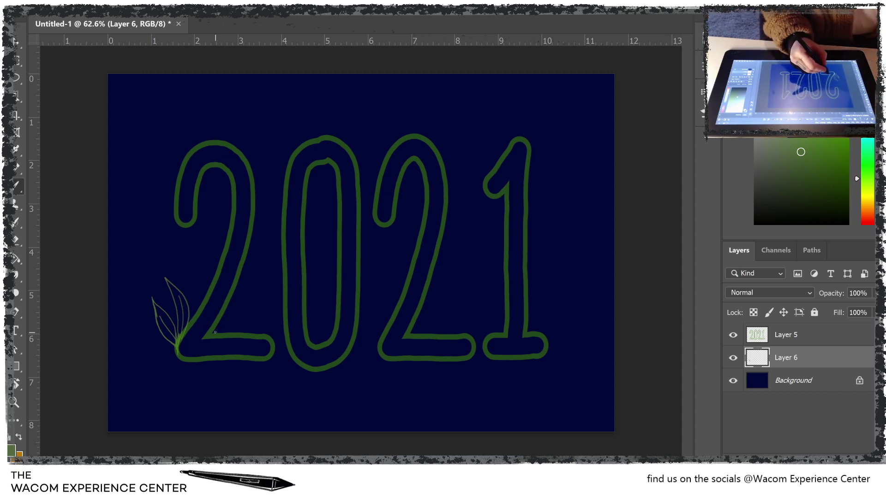
Step: Brush leaves on the 2's base, diagonal and top-right curve, undoing the top-left stroke
{"action": "mouse_move", "coordinate": [220, 322]}
{"action": "left_mouse_down"}
{"action": "mouse_move", "coordinate": [244, 286]}
{"action": "mouse_move", "coordinate": [234, 320]}
{"action": "mouse_move", "coordinate": [213, 335]}
{"action": "mouse_move", "coordinate": [239, 307]}
{"action": "left_mouse_up"}
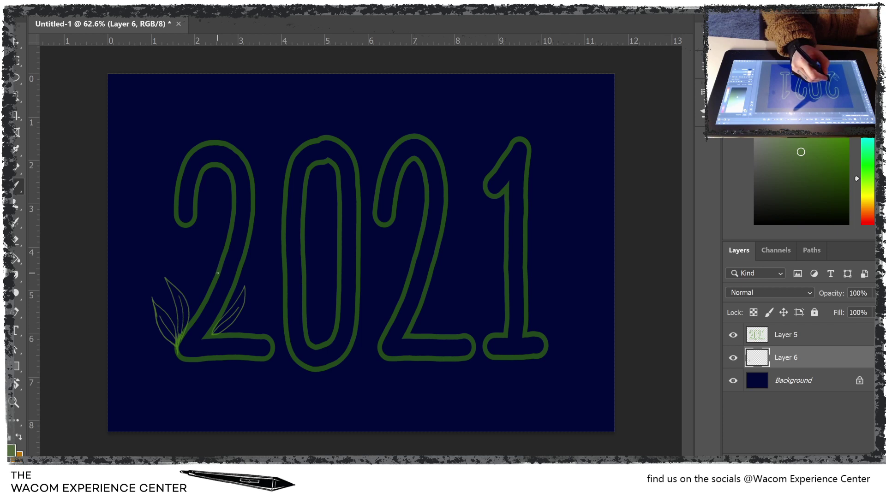
{"action": "mouse_move", "coordinate": [221, 257]}
{"action": "left_mouse_down"}
{"action": "mouse_move", "coordinate": [205, 203]}
{"action": "mouse_move", "coordinate": [222, 244]}
{"action": "mouse_move", "coordinate": [220, 262]}
{"action": "mouse_move", "coordinate": [203, 242]}
{"action": "mouse_move", "coordinate": [220, 260]}
{"action": "left_mouse_up"}
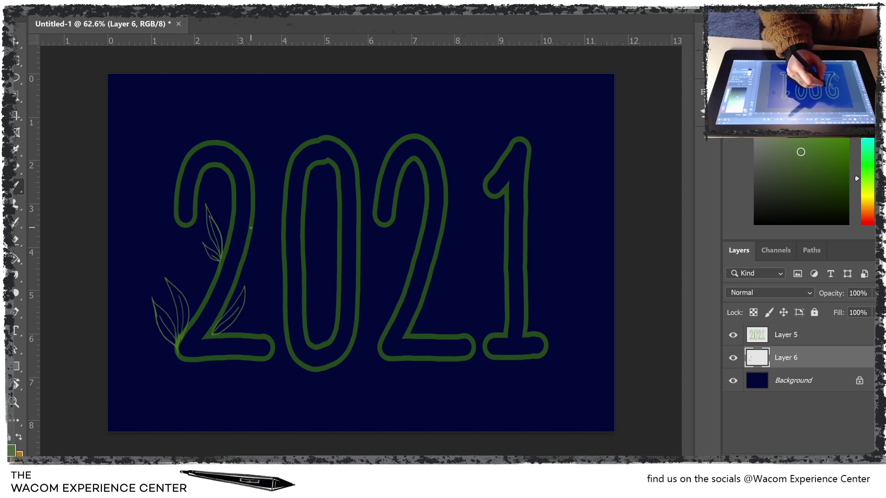
{"action": "mouse_move", "coordinate": [254, 206]}
{"action": "left_mouse_down"}
{"action": "mouse_move", "coordinate": [262, 155]}
{"action": "mouse_move", "coordinate": [254, 212]}
{"action": "left_mouse_up"}
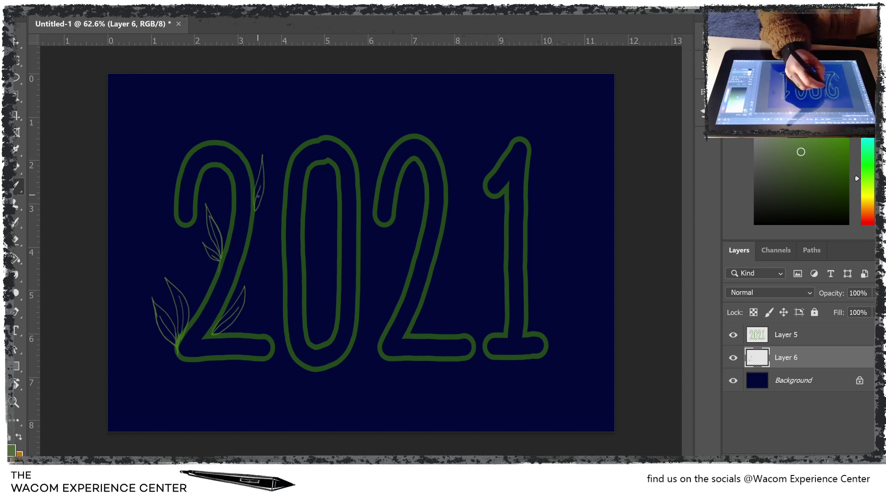
{"action": "mouse_move", "coordinate": [260, 203]}
{"action": "left_mouse_down"}
{"action": "mouse_move", "coordinate": [269, 202]}
{"action": "mouse_move", "coordinate": [253, 227]}
{"action": "mouse_move", "coordinate": [261, 207]}
{"action": "left_mouse_up"}
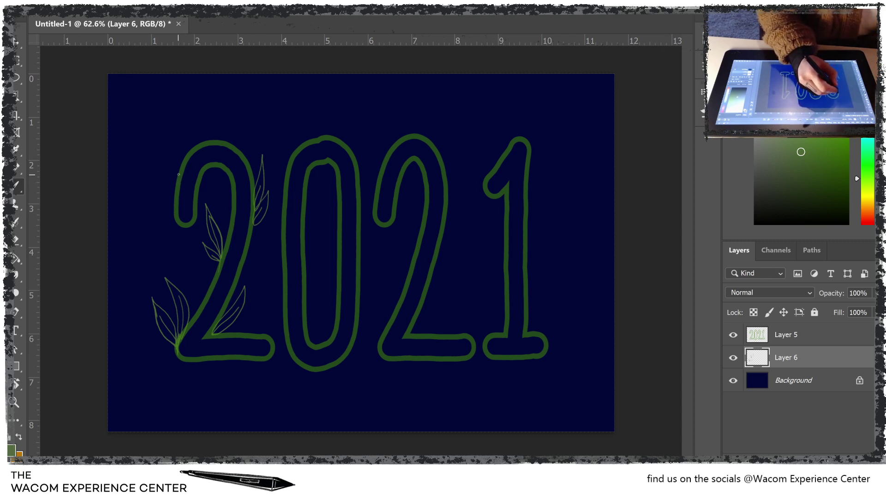
{"action": "mouse_move", "coordinate": [179, 175]}
{"action": "left_mouse_down"}
{"action": "mouse_move", "coordinate": [152, 219]}
{"action": "mouse_move", "coordinate": [163, 214]}
{"action": "mouse_move", "coordinate": [178, 174]}
{"action": "mouse_move", "coordinate": [143, 221]}
{"action": "mouse_move", "coordinate": [164, 212]}
{"action": "mouse_move", "coordinate": [179, 173]}
{"action": "left_mouse_up"}
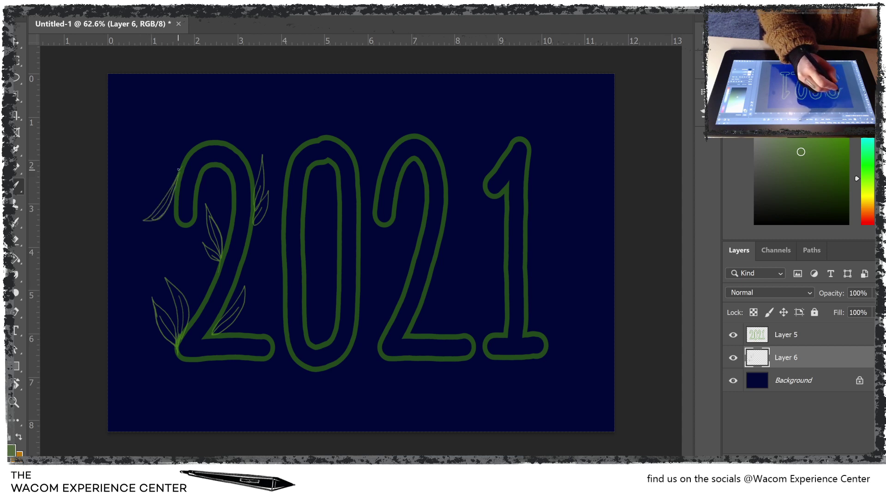
{"action": "key", "text": "ctrl+z"}
{"action": "key", "text": "ctrl+z"}
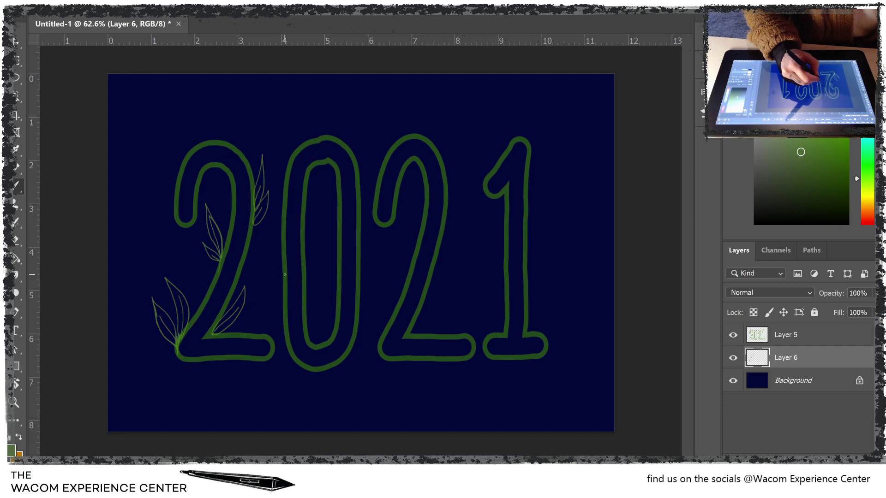
Step: Draw veined leaves along the 0's left side and inside its upper hollow, discarding the in-between leaf
{"action": "mouse_move", "coordinate": [269, 251]}
{"action": "left_mouse_down"}
{"action": "mouse_move", "coordinate": [284, 279]}
{"action": "mouse_move", "coordinate": [259, 239]}
{"action": "mouse_move", "coordinate": [283, 273]}
{"action": "mouse_move", "coordinate": [263, 266]}
{"action": "mouse_move", "coordinate": [282, 286]}
{"action": "mouse_move", "coordinate": [277, 276]}
{"action": "left_mouse_up"}
{"action": "key", "text": "ctrl+z"}
{"action": "key", "text": "ctrl+z"}
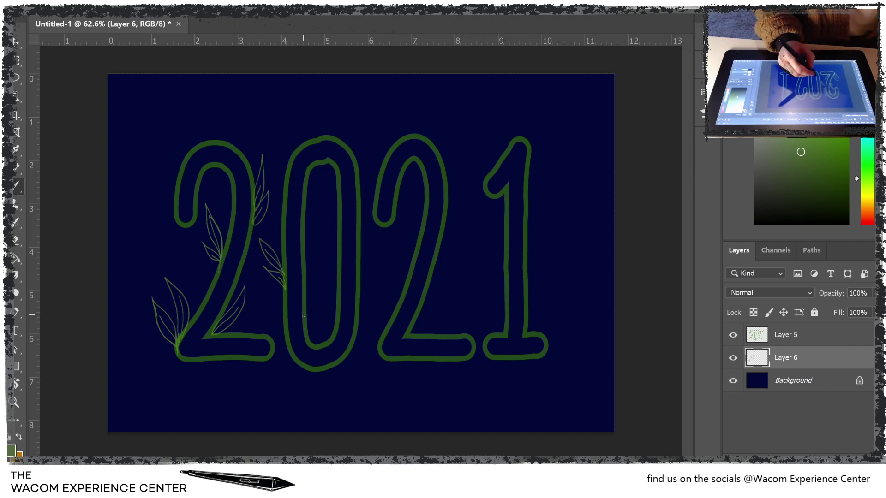
{"action": "mouse_move", "coordinate": [305, 318]}
{"action": "left_mouse_down"}
{"action": "mouse_move", "coordinate": [315, 291]}
{"action": "mouse_move", "coordinate": [306, 325]}
{"action": "mouse_move", "coordinate": [309, 309]}
{"action": "left_mouse_up"}
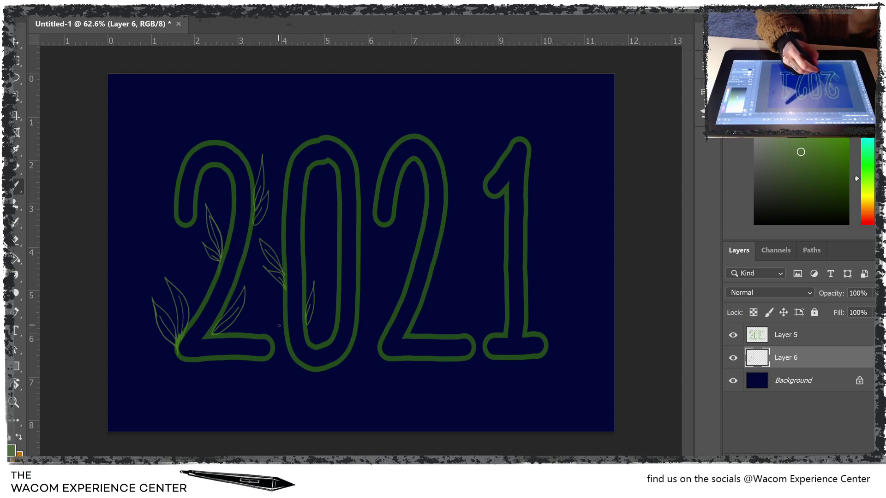
{"action": "left_click_drag", "start_coordinate": [276, 330], "coordinate": [289, 352]}
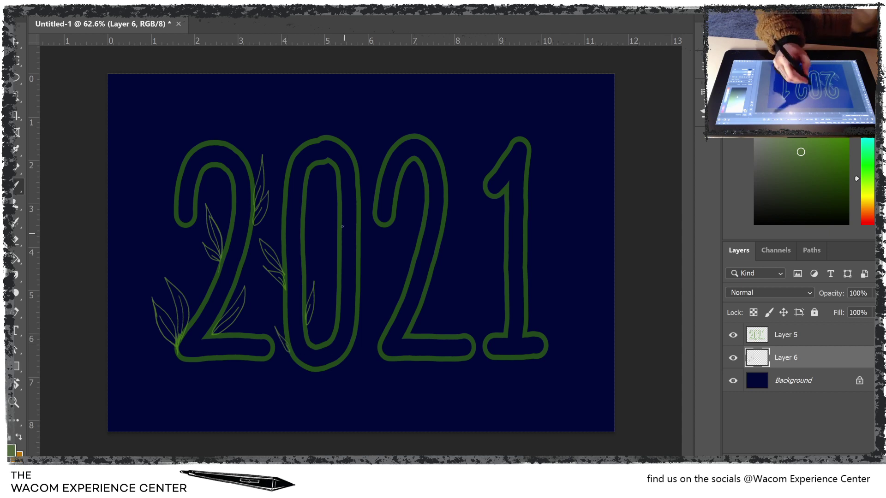
{"action": "left_click_drag", "start_coordinate": [334, 213], "coordinate": [327, 199]}
{"action": "mouse_move", "coordinate": [327, 199]}
{"action": "left_mouse_down"}
{"action": "mouse_move", "coordinate": [339, 234]}
{"action": "mouse_move", "coordinate": [333, 219]}
{"action": "mouse_move", "coordinate": [339, 223]}
{"action": "left_mouse_up"}
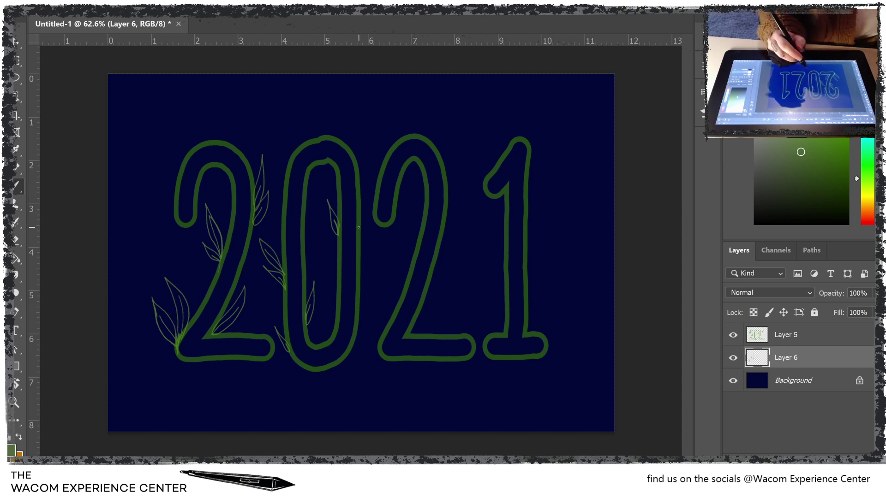
Step: Add leaves inside the 0's right side and lower right, erasing the leaf in its top
{"action": "mouse_move", "coordinate": [359, 227]}
{"action": "left_mouse_down"}
{"action": "mouse_move", "coordinate": [368, 190]}
{"action": "mouse_move", "coordinate": [361, 235]}
{"action": "mouse_move", "coordinate": [364, 217]}
{"action": "mouse_move", "coordinate": [360, 234]}
{"action": "mouse_move", "coordinate": [359, 221]}
{"action": "mouse_move", "coordinate": [363, 234]}
{"action": "mouse_move", "coordinate": [374, 223]}
{"action": "mouse_move", "coordinate": [367, 241]}
{"action": "left_mouse_up"}
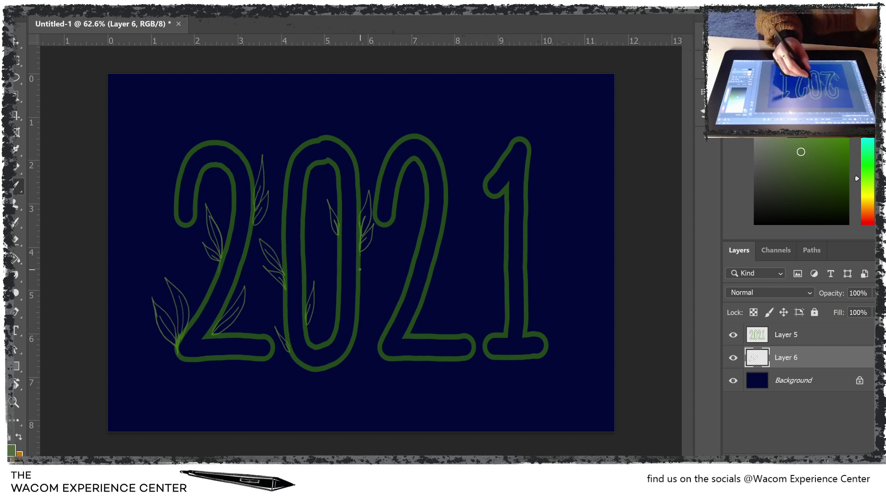
{"action": "mouse_move", "coordinate": [358, 320]}
{"action": "left_mouse_down"}
{"action": "mouse_move", "coordinate": [366, 297]}
{"action": "mouse_move", "coordinate": [357, 331]}
{"action": "mouse_move", "coordinate": [361, 318]}
{"action": "left_mouse_up"}
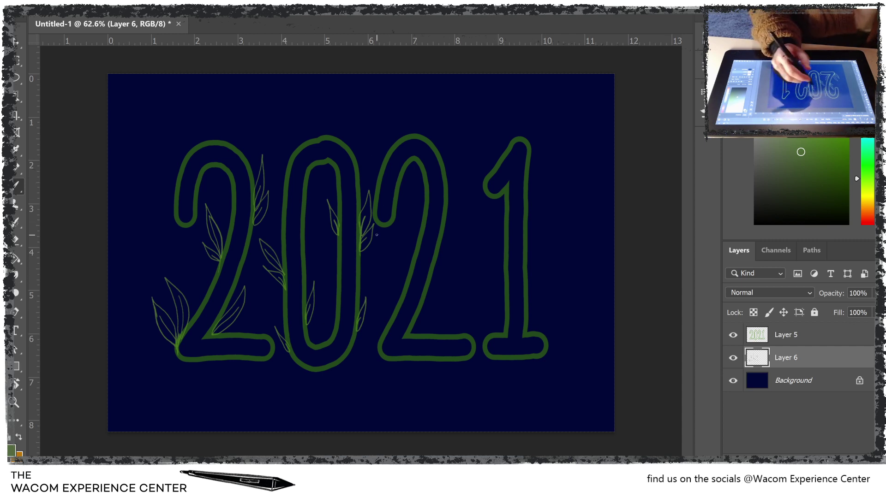
{"action": "key", "text": "e"}
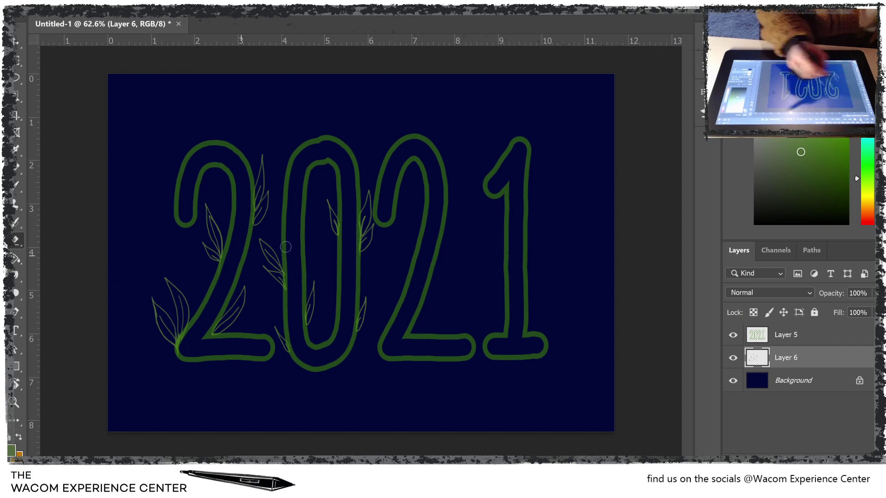
{"action": "left_click_drag", "start_coordinate": [327, 203], "coordinate": [336, 240]}
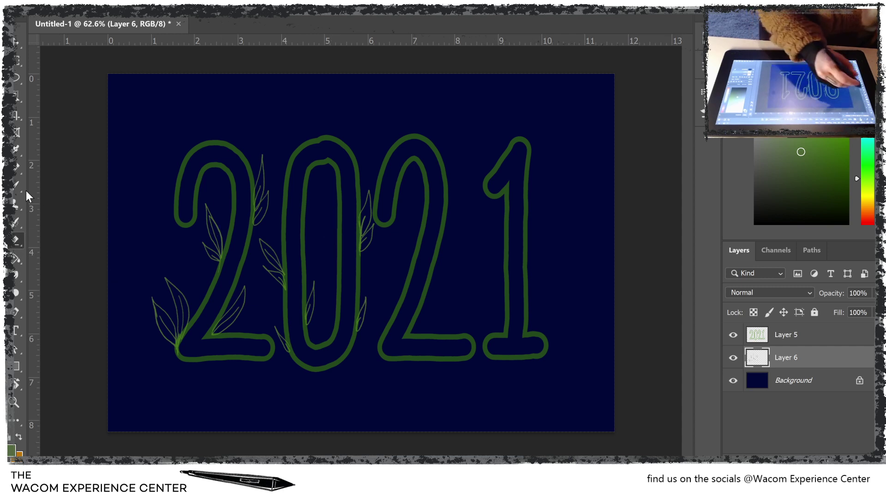
{"action": "left_click", "coordinate": [21, 182]}
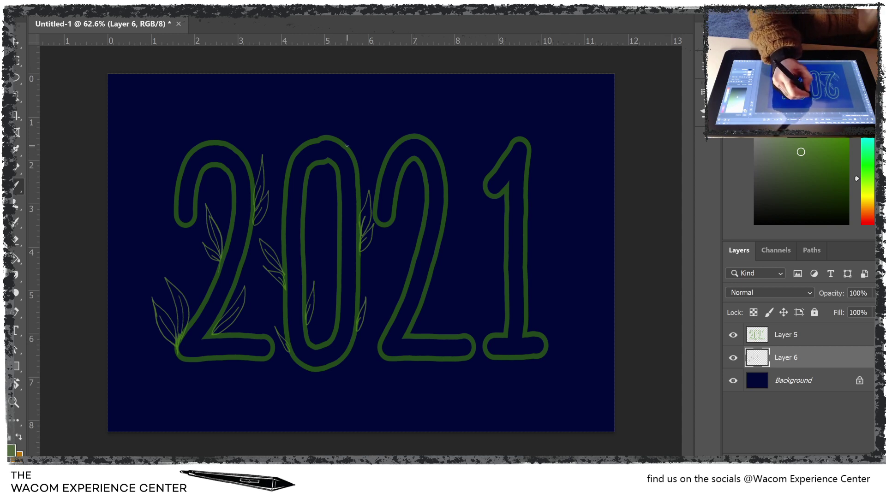
Step: Brush veined leaf stems above the 0 and a leaf sprig off the first 2's top-left
{"action": "left_click_drag", "start_coordinate": [343, 143], "coordinate": [322, 110]}
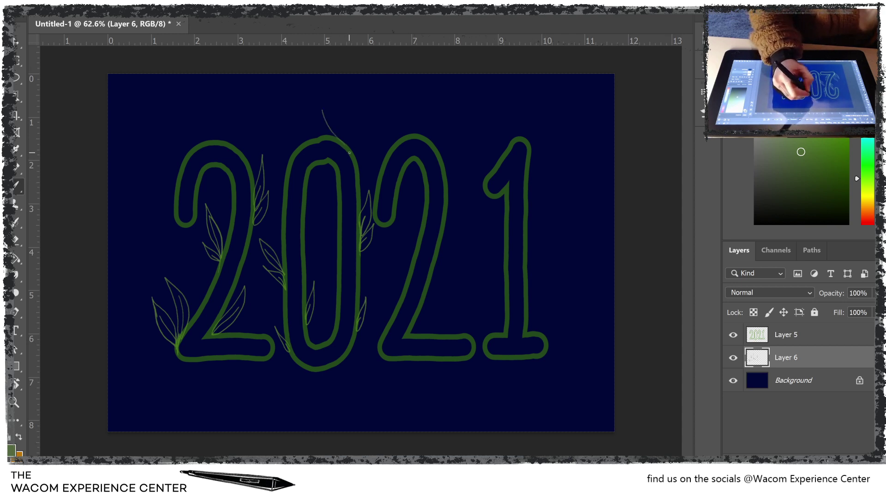
{"action": "mouse_move", "coordinate": [342, 144]}
{"action": "left_mouse_down"}
{"action": "mouse_move", "coordinate": [343, 109]}
{"action": "mouse_move", "coordinate": [328, 123]}
{"action": "mouse_move", "coordinate": [333, 138]}
{"action": "mouse_move", "coordinate": [313, 95]}
{"action": "mouse_move", "coordinate": [344, 147]}
{"action": "mouse_move", "coordinate": [343, 109]}
{"action": "left_mouse_up"}
{"action": "mouse_move", "coordinate": [345, 147]}
{"action": "left_mouse_down"}
{"action": "mouse_move", "coordinate": [345, 121]}
{"action": "mouse_move", "coordinate": [323, 114]}
{"action": "left_mouse_up"}
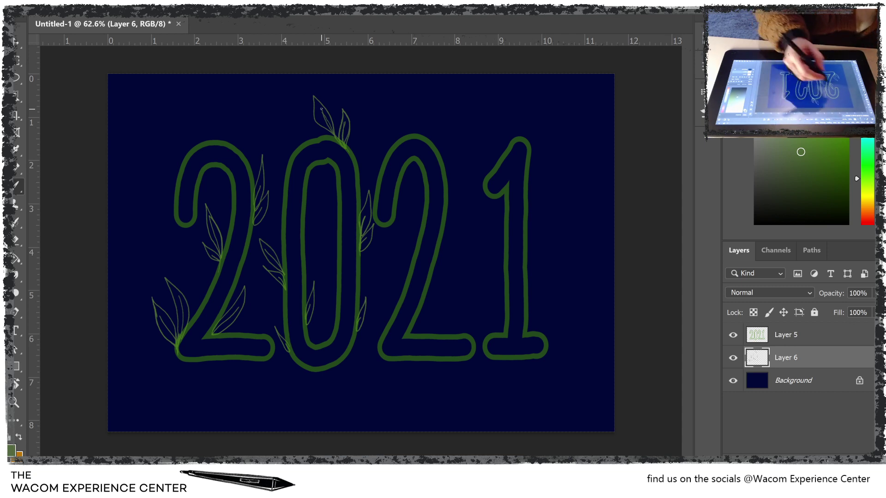
{"action": "mouse_move", "coordinate": [184, 161]}
{"action": "left_mouse_down"}
{"action": "mouse_move", "coordinate": [192, 121]}
{"action": "mouse_move", "coordinate": [199, 126]}
{"action": "mouse_move", "coordinate": [205, 110]}
{"action": "mouse_move", "coordinate": [188, 153]}
{"action": "mouse_move", "coordinate": [203, 102]}
{"action": "left_mouse_up"}
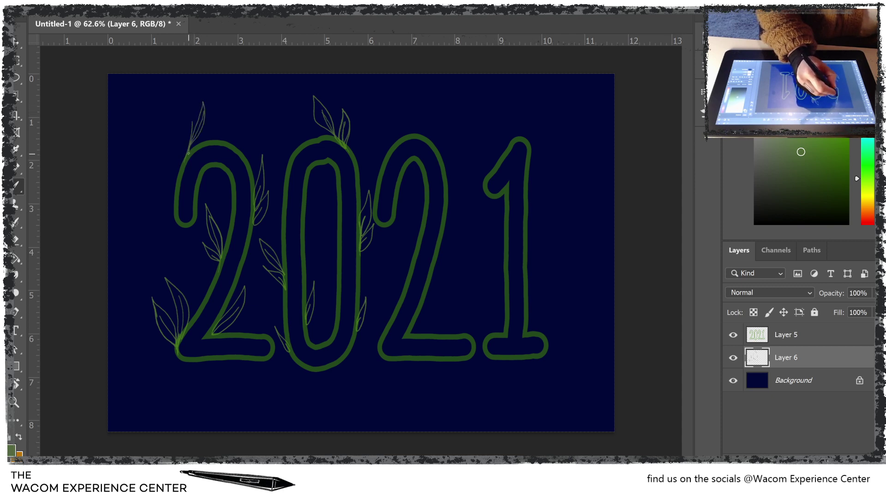
{"action": "mouse_move", "coordinate": [188, 144]}
{"action": "left_mouse_down"}
{"action": "mouse_move", "coordinate": [184, 106]}
{"action": "mouse_move", "coordinate": [193, 136]}
{"action": "left_mouse_up"}
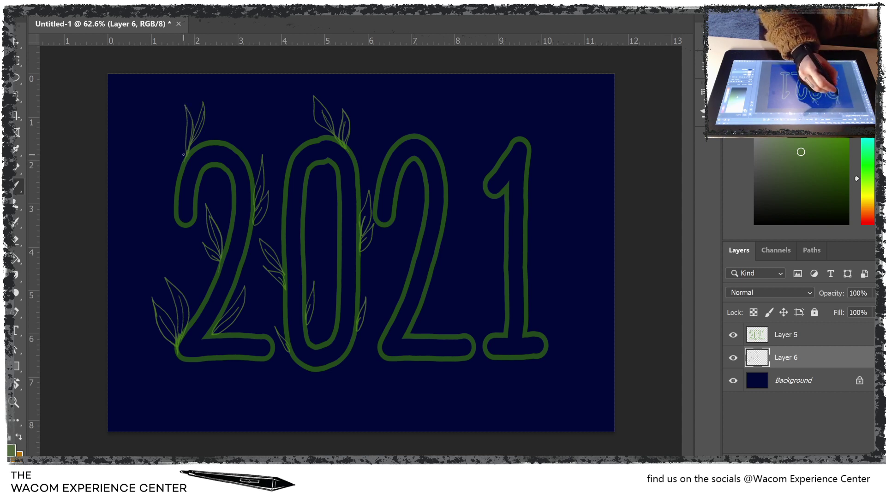
{"action": "mouse_move", "coordinate": [200, 137]}
{"action": "left_mouse_down"}
{"action": "mouse_move", "coordinate": [210, 125]}
{"action": "mouse_move", "coordinate": [191, 157]}
{"action": "left_mouse_up"}
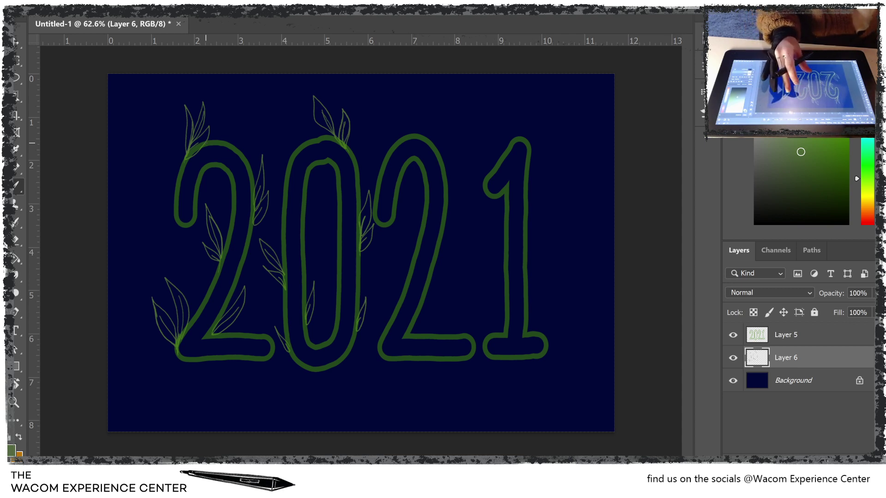
{"action": "scroll", "coordinate": [360, 253], "scroll_direction": "down", "scroll_amount": 1}
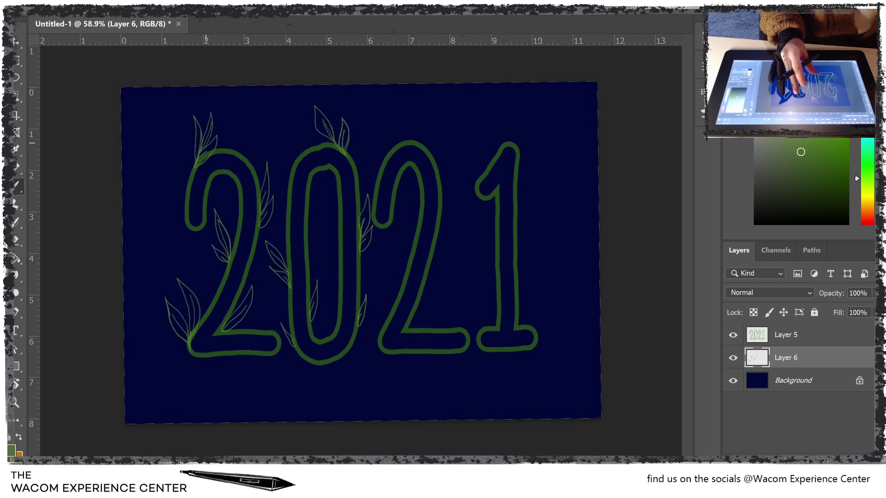
Step: Reset the rotated canvas view to no rotation and return to the Brush
{"action": "scroll", "coordinate": [361, 253], "scroll_direction": "up", "scroll_amount": 1}
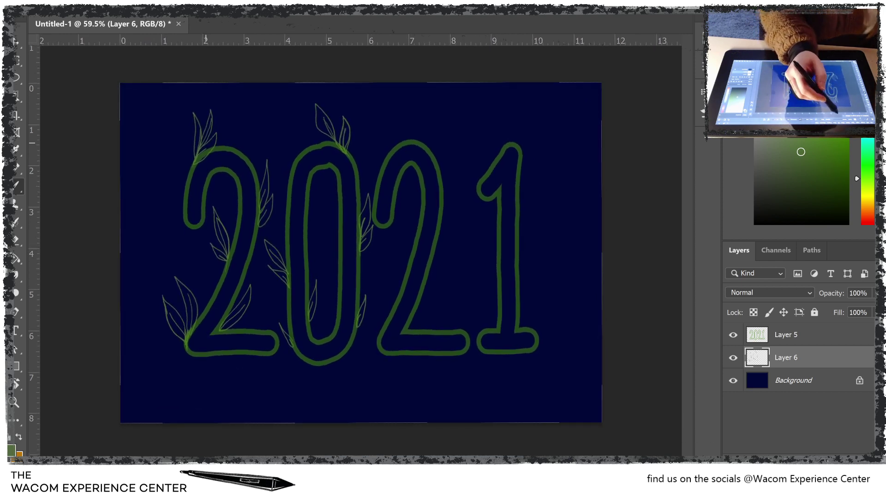
{"action": "key", "text": "r"}
{"action": "left_click", "coordinate": [197, 6]}
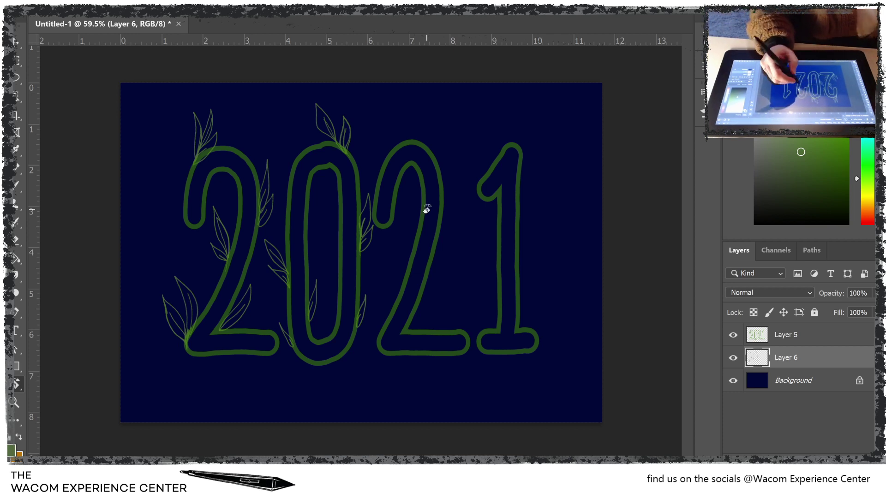
{"action": "left_click", "coordinate": [16, 188]}
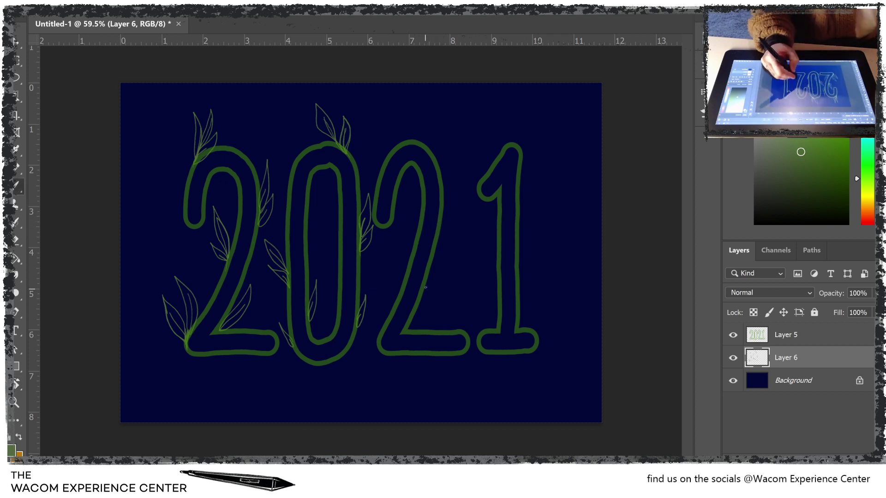
Step: Draw leaves beside the second 2's lower right, lower-left stroke, upper curve and top-left
{"action": "mouse_move", "coordinate": [422, 292]}
{"action": "left_mouse_down"}
{"action": "mouse_move", "coordinate": [448, 245]}
{"action": "mouse_move", "coordinate": [436, 288]}
{"action": "mouse_move", "coordinate": [421, 300]}
{"action": "mouse_move", "coordinate": [437, 273]}
{"action": "mouse_move", "coordinate": [425, 297]}
{"action": "mouse_move", "coordinate": [445, 290]}
{"action": "mouse_move", "coordinate": [415, 310]}
{"action": "mouse_move", "coordinate": [433, 299]}
{"action": "left_mouse_up"}
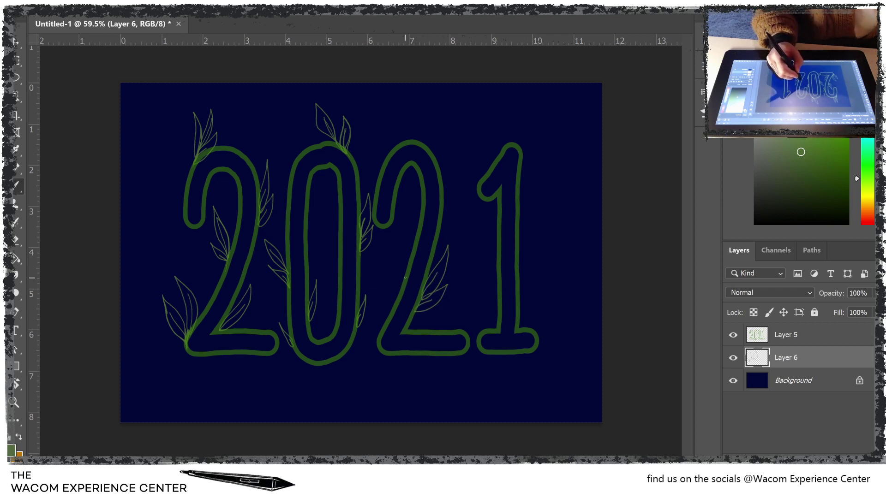
{"action": "mouse_move", "coordinate": [393, 245]}
{"action": "left_mouse_down"}
{"action": "mouse_move", "coordinate": [405, 274]}
{"action": "mouse_move", "coordinate": [397, 291]}
{"action": "mouse_move", "coordinate": [399, 275]}
{"action": "left_mouse_up"}
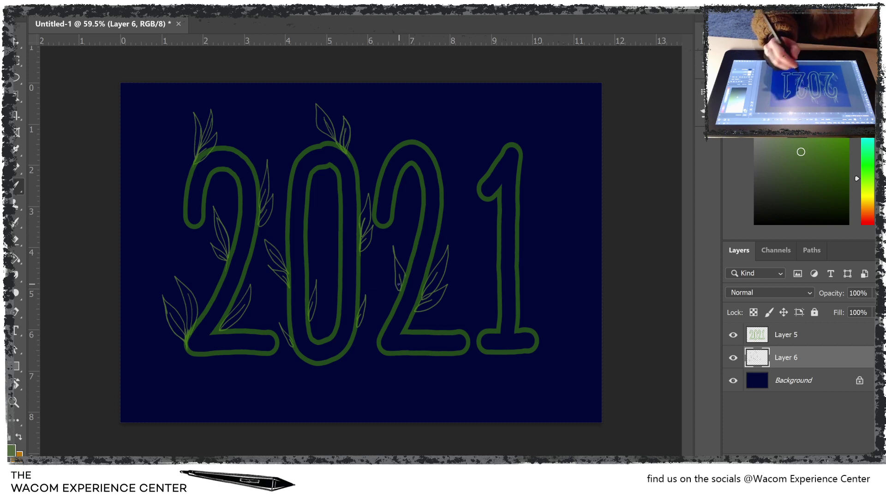
{"action": "mouse_move", "coordinate": [443, 193]}
{"action": "left_mouse_down"}
{"action": "mouse_move", "coordinate": [457, 154]}
{"action": "mouse_move", "coordinate": [444, 196]}
{"action": "mouse_move", "coordinate": [451, 178]}
{"action": "left_mouse_up"}
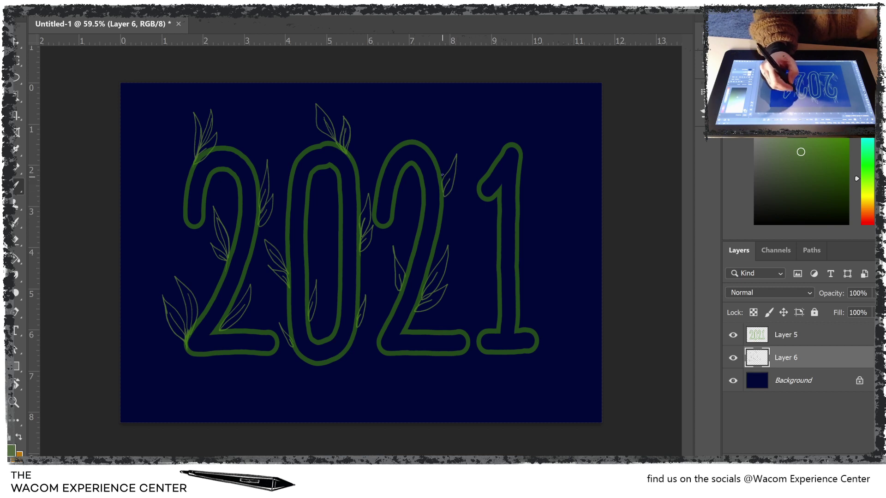
{"action": "mouse_move", "coordinate": [387, 159]}
{"action": "left_mouse_down"}
{"action": "mouse_move", "coordinate": [380, 128]}
{"action": "mouse_move", "coordinate": [382, 166]}
{"action": "mouse_move", "coordinate": [386, 148]}
{"action": "mouse_move", "coordinate": [388, 157]}
{"action": "mouse_move", "coordinate": [382, 169]}
{"action": "mouse_move", "coordinate": [369, 158]}
{"action": "mouse_move", "coordinate": [383, 172]}
{"action": "left_mouse_up"}
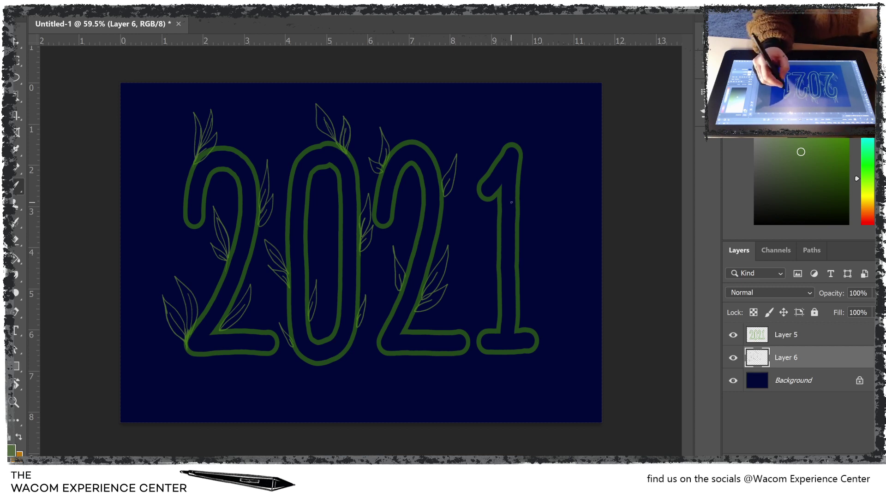
Step: Draw a leaf at the 1's upper right and undo the one left of its stem
{"action": "mouse_move", "coordinate": [519, 198]}
{"action": "left_mouse_down"}
{"action": "mouse_move", "coordinate": [533, 170]}
{"action": "mouse_move", "coordinate": [518, 213]}
{"action": "mouse_move", "coordinate": [527, 191]}
{"action": "left_mouse_up"}
{"action": "mouse_move", "coordinate": [498, 231]}
{"action": "left_mouse_down"}
{"action": "mouse_move", "coordinate": [480, 209]}
{"action": "mouse_move", "coordinate": [498, 239]}
{"action": "left_mouse_up"}
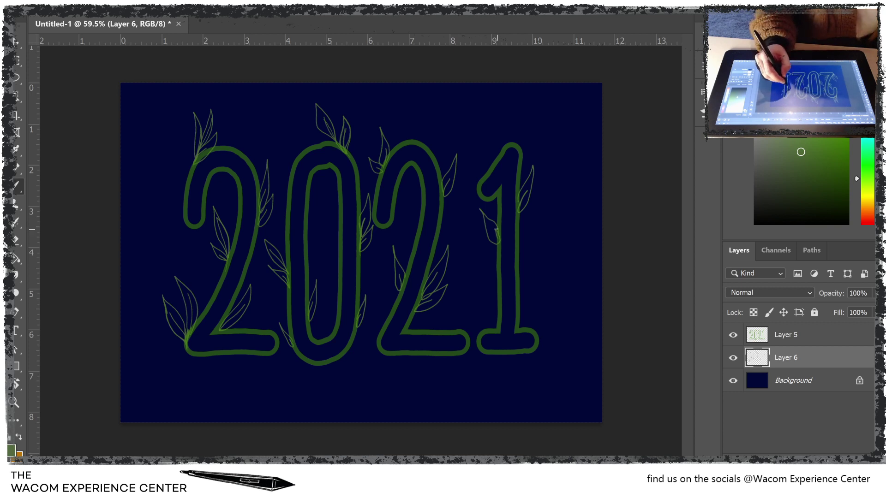
{"action": "key", "text": "ctrl+z"}
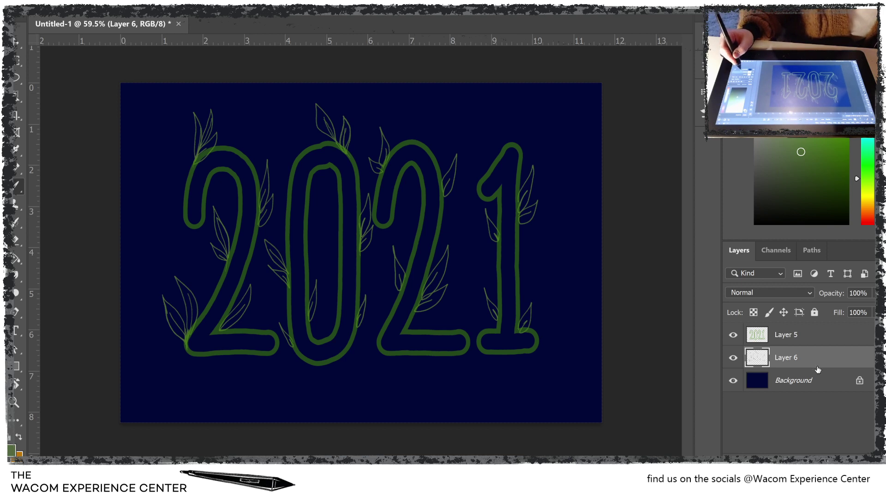
Step: Add Layer 7 above Layer 5 and Layer 8 on top of the stack
{"action": "key", "text": "ctrl+shift+alt+n"}
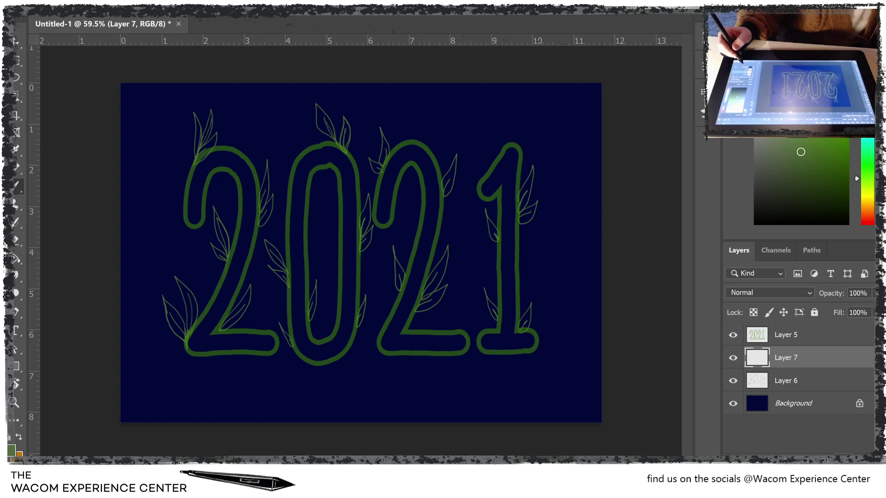
{"action": "left_click", "coordinate": [824, 336]}
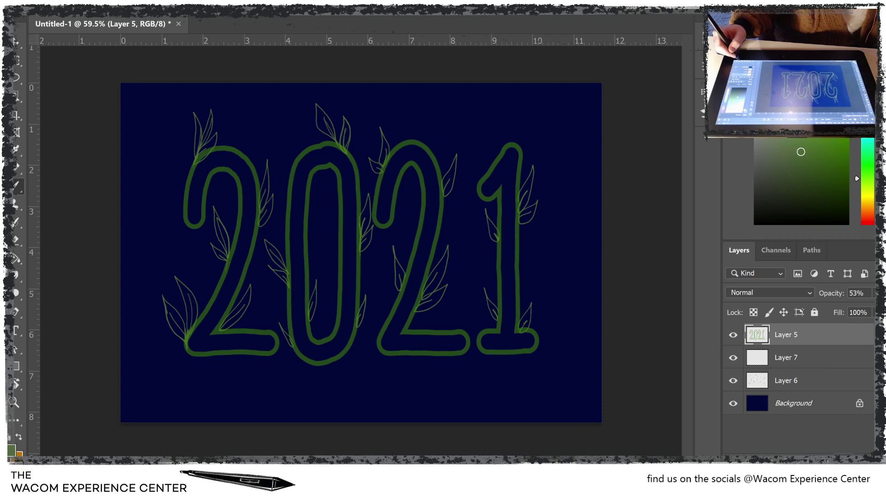
{"action": "left_click", "coordinate": [847, 461]}
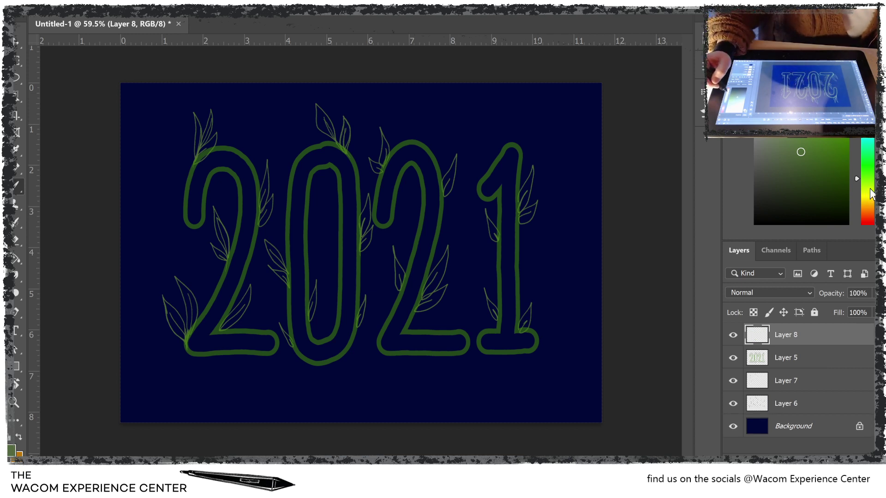
Step: Choose golden yellow as the paint colour in the Color panel
{"action": "left_click", "coordinate": [858, 195]}
{"action": "left_click", "coordinate": [843, 62]}
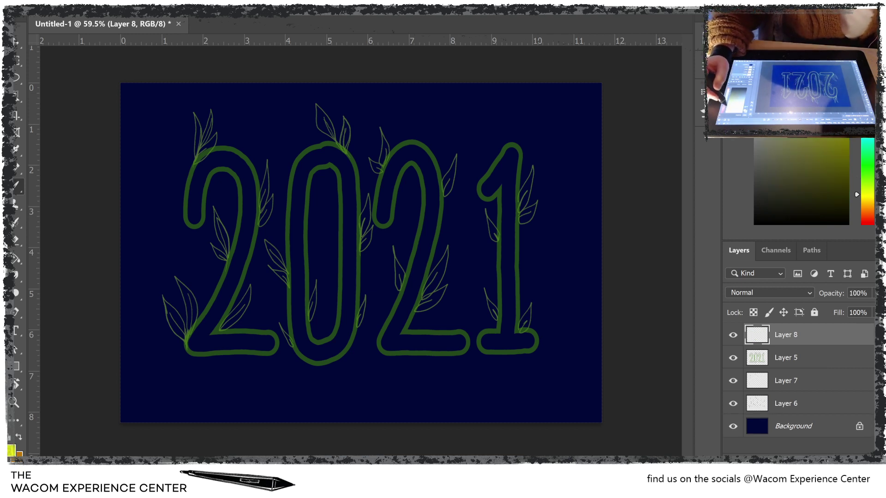
{"action": "left_click", "coordinate": [857, 199]}
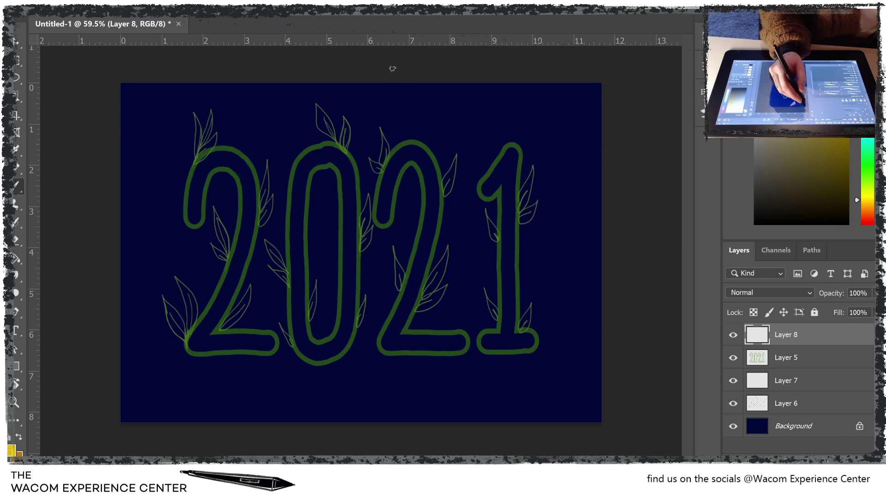
Step: Switch to a deeper golden yellow brush and trace the first 2's outline
{"action": "key", "text": "e"}
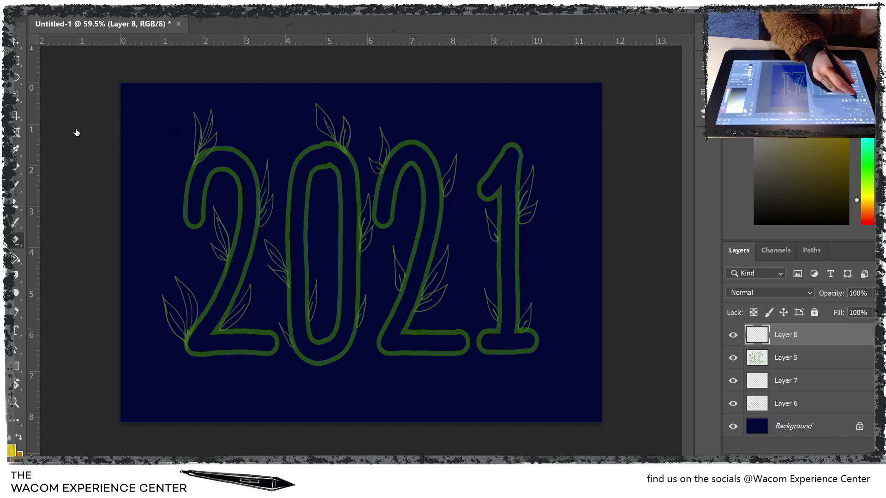
{"action": "key", "text": "b"}
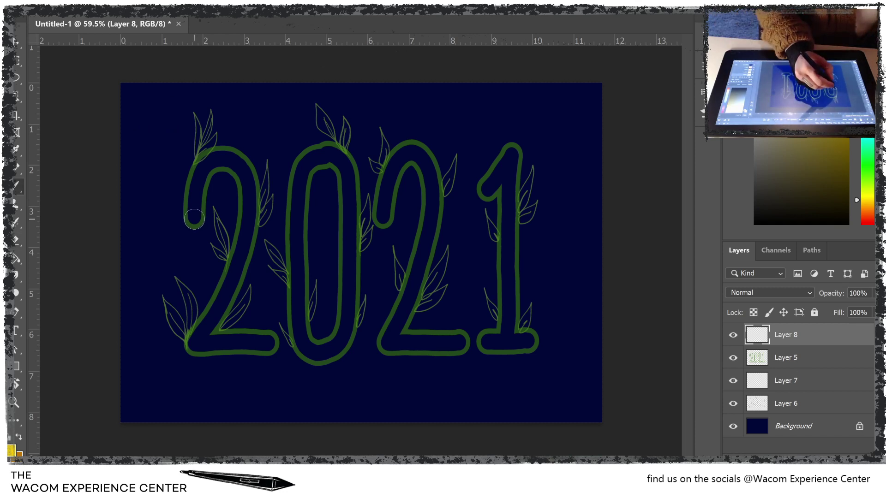
{"action": "mouse_move", "coordinate": [195, 219]}
{"action": "left_mouse_down"}
{"action": "mouse_move", "coordinate": [192, 185]}
{"action": "mouse_move", "coordinate": [204, 157]}
{"action": "mouse_move", "coordinate": [223, 156]}
{"action": "mouse_move", "coordinate": [249, 178]}
{"action": "left_mouse_up"}
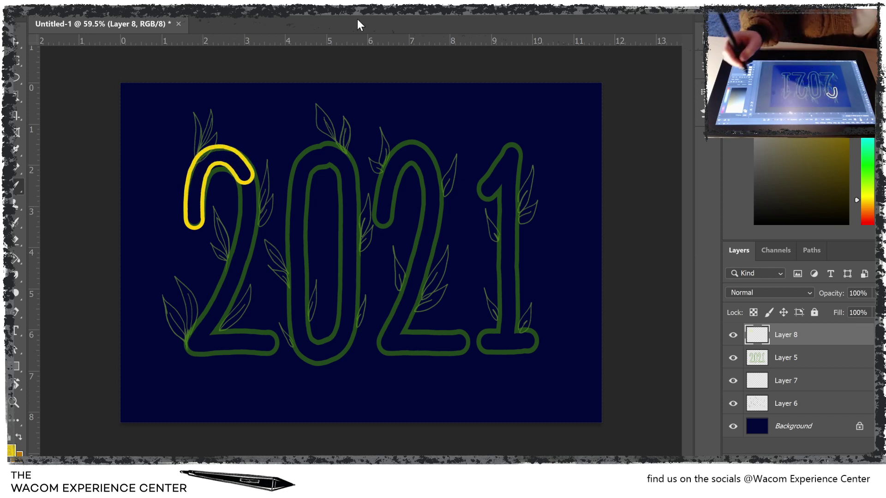
{"action": "key", "text": "ctrl+z"}
{"action": "left_click", "coordinate": [869, 202]}
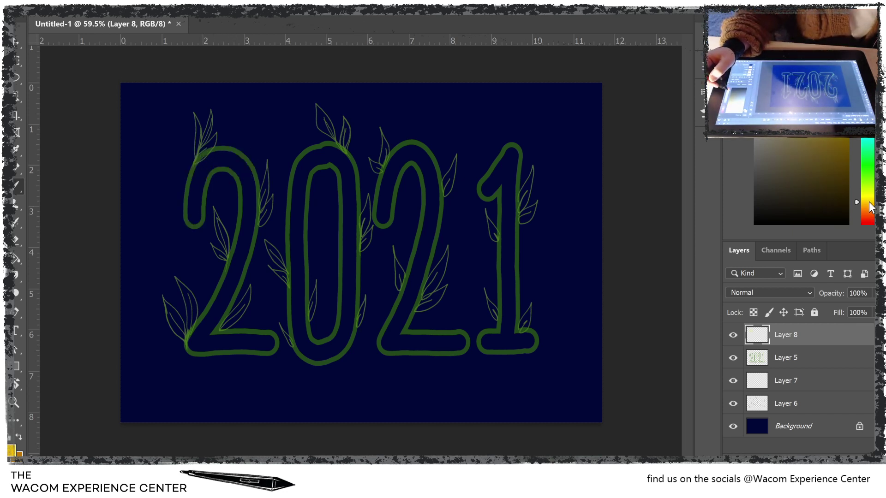
{"action": "left_click", "coordinate": [869, 205]}
{"action": "left_click", "coordinate": [836, 180]}
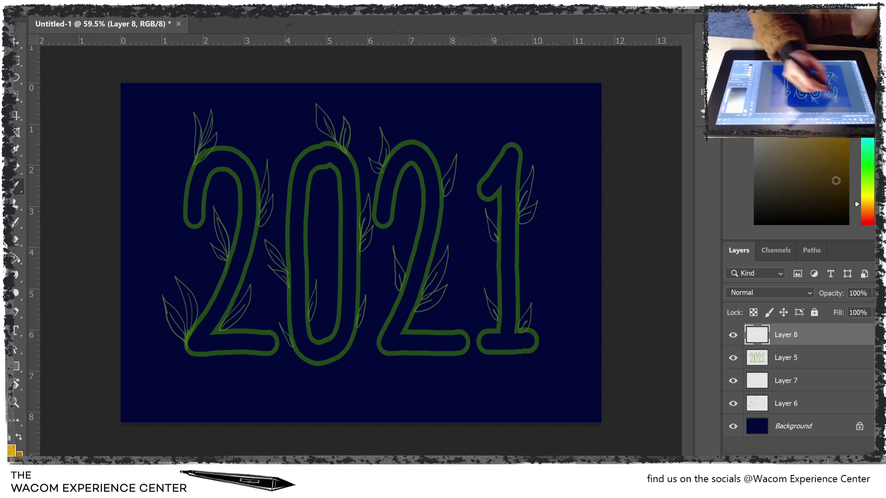
{"action": "mouse_move", "coordinate": [203, 205]}
{"action": "left_mouse_down"}
{"action": "mouse_move", "coordinate": [185, 208]}
{"action": "mouse_move", "coordinate": [200, 167]}
{"action": "mouse_move", "coordinate": [236, 152]}
{"action": "mouse_move", "coordinate": [254, 182]}
{"action": "mouse_move", "coordinate": [252, 228]}
{"action": "mouse_move", "coordinate": [194, 343]}
{"action": "mouse_move", "coordinate": [276, 344]}
{"action": "left_mouse_up"}
Step: Trace the 0, second 2 and 1 in yellow, then hide and delete green Layer 5
{"action": "left_click", "coordinate": [329, 152]}
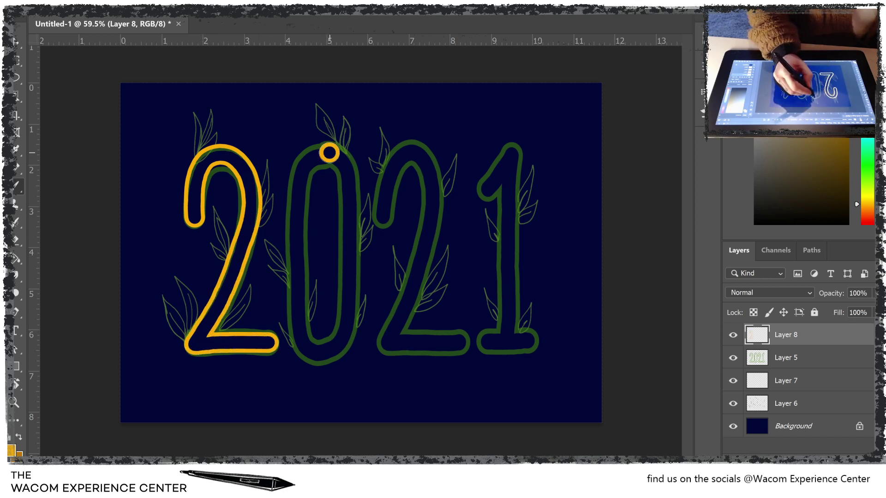
{"action": "mouse_move", "coordinate": [329, 153]}
{"action": "left_mouse_down"}
{"action": "mouse_move", "coordinate": [303, 162]}
{"action": "mouse_move", "coordinate": [295, 217]}
{"action": "mouse_move", "coordinate": [307, 355]}
{"action": "mouse_move", "coordinate": [344, 349]}
{"action": "mouse_move", "coordinate": [356, 277]}
{"action": "mouse_move", "coordinate": [351, 167]}
{"action": "mouse_move", "coordinate": [333, 148]}
{"action": "left_mouse_up"}
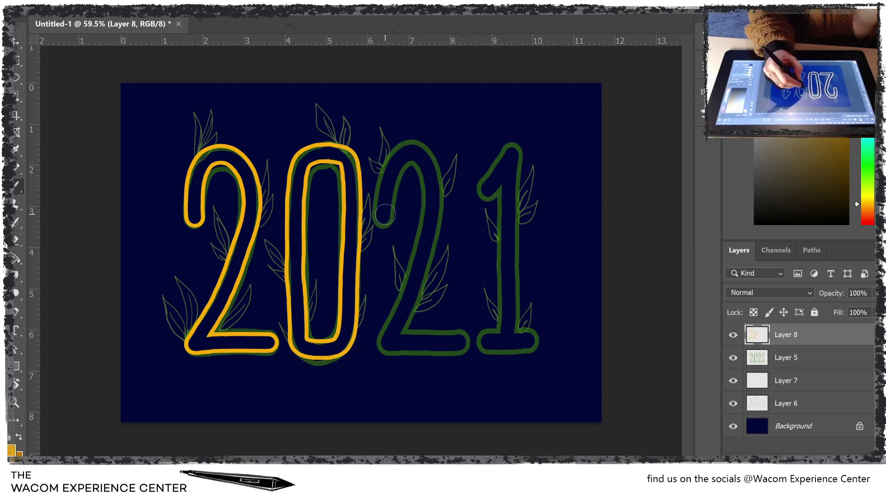
{"action": "mouse_move", "coordinate": [387, 216]}
{"action": "left_mouse_down"}
{"action": "mouse_move", "coordinate": [375, 196]}
{"action": "mouse_move", "coordinate": [392, 164]}
{"action": "mouse_move", "coordinate": [429, 154]}
{"action": "mouse_move", "coordinate": [444, 208]}
{"action": "mouse_move", "coordinate": [390, 344]}
{"action": "mouse_move", "coordinate": [455, 348]}
{"action": "mouse_move", "coordinate": [464, 340]}
{"action": "left_mouse_up"}
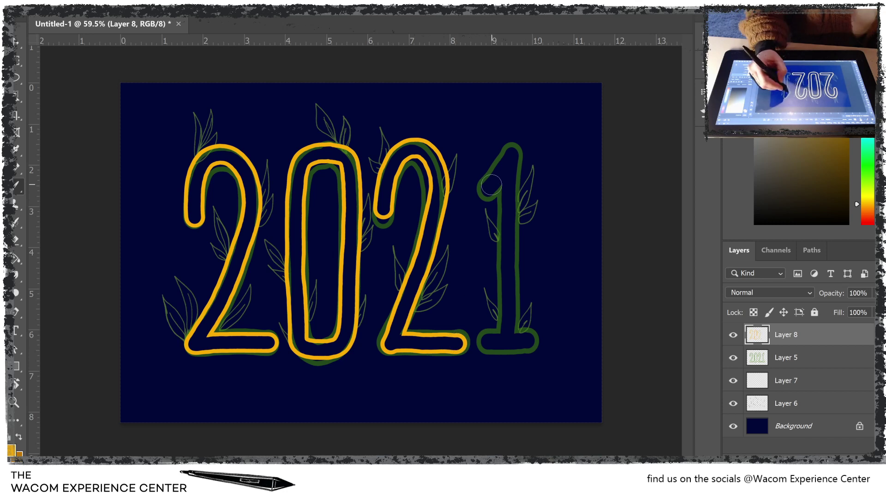
{"action": "mouse_move", "coordinate": [491, 185]}
{"action": "left_mouse_down"}
{"action": "mouse_move", "coordinate": [481, 194]}
{"action": "mouse_move", "coordinate": [515, 145]}
{"action": "mouse_move", "coordinate": [520, 212]}
{"action": "mouse_move", "coordinate": [507, 347]}
{"action": "mouse_move", "coordinate": [487, 349]}
{"action": "mouse_move", "coordinate": [543, 338]}
{"action": "left_mouse_up"}
{"action": "left_click", "coordinate": [734, 358]}
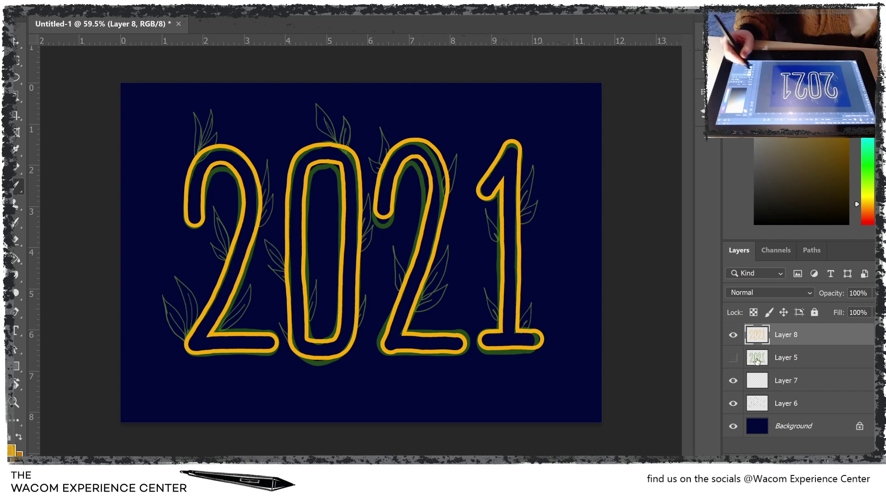
{"action": "left_click_drag", "start_coordinate": [785, 358], "coordinate": [869, 460]}
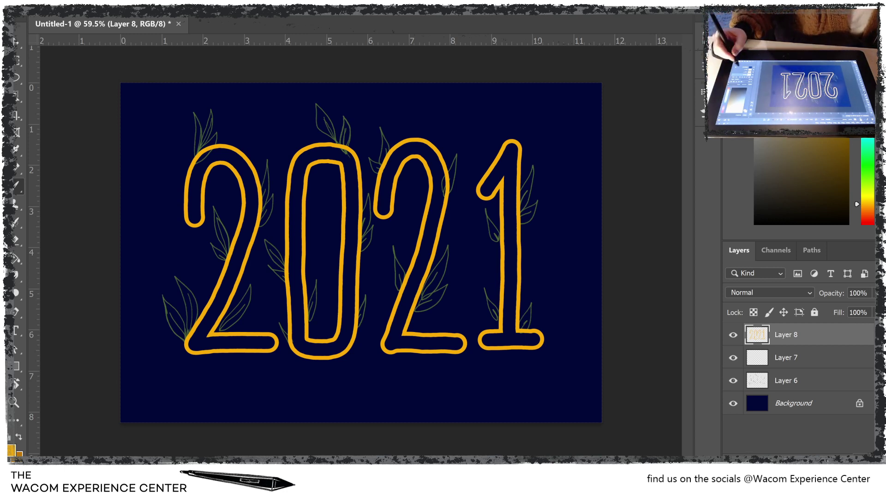
Step: On Layer 6, erase leaf strokes above the 0 and inside both 2s, then brush in green
{"action": "left_click", "coordinate": [827, 382]}
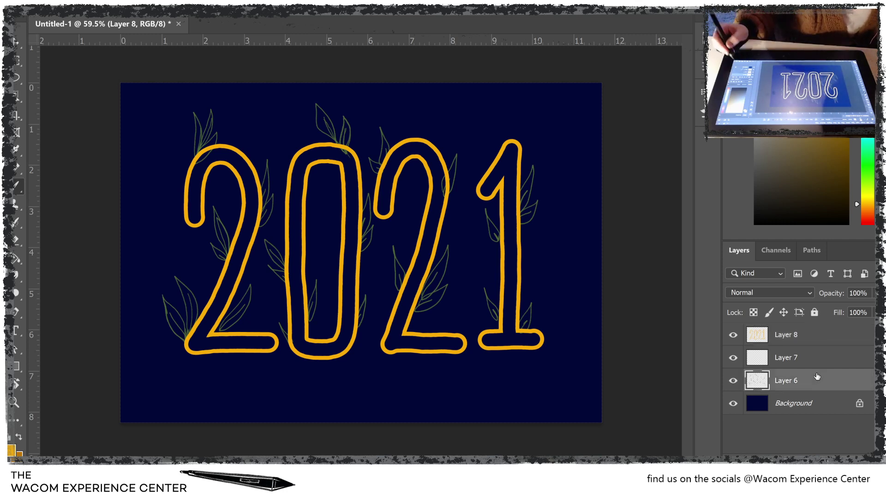
{"action": "left_click", "coordinate": [17, 241]}
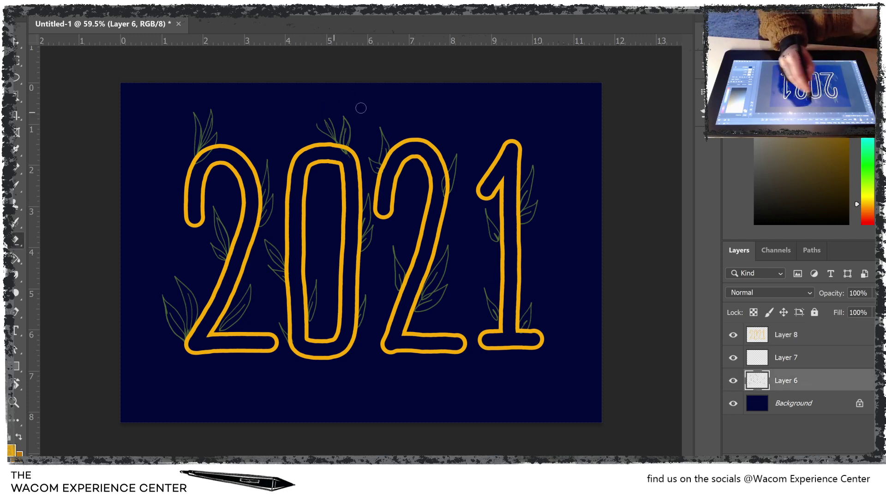
{"action": "mouse_move", "coordinate": [361, 108]}
{"action": "left_mouse_down"}
{"action": "mouse_move", "coordinate": [342, 132]}
{"action": "mouse_move", "coordinate": [356, 132]}
{"action": "mouse_move", "coordinate": [329, 151]}
{"action": "mouse_move", "coordinate": [360, 155]}
{"action": "left_mouse_up"}
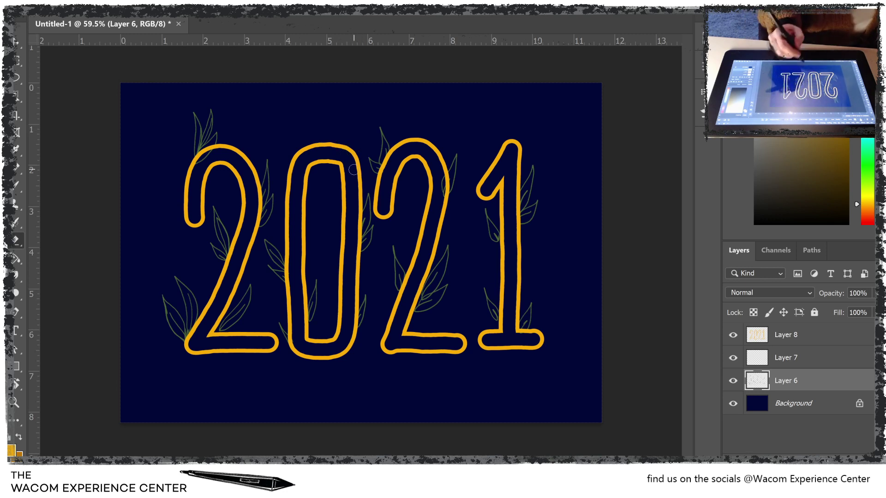
{"action": "left_click_drag", "start_coordinate": [459, 154], "coordinate": [448, 190]}
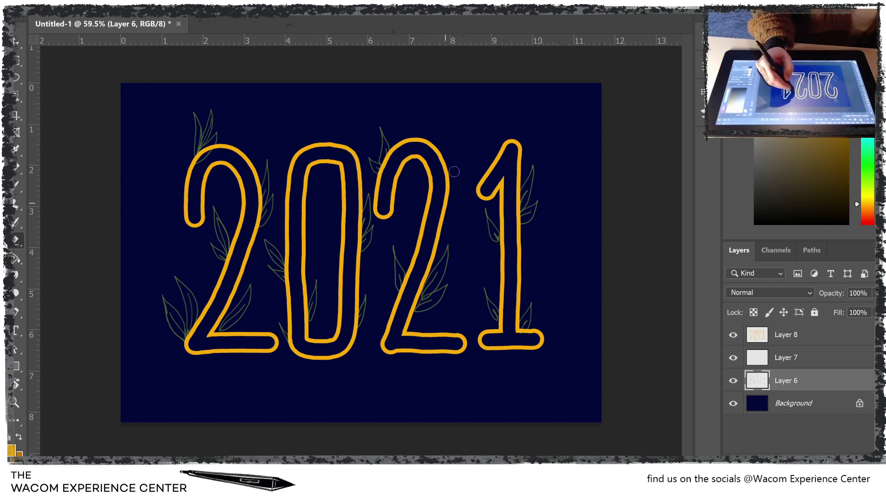
{"action": "mouse_move", "coordinate": [218, 208]}
{"action": "left_mouse_down"}
{"action": "mouse_move", "coordinate": [217, 259]}
{"action": "mouse_move", "coordinate": [219, 221]}
{"action": "mouse_move", "coordinate": [217, 229]}
{"action": "mouse_move", "coordinate": [226, 217]}
{"action": "mouse_move", "coordinate": [232, 245]}
{"action": "left_mouse_up"}
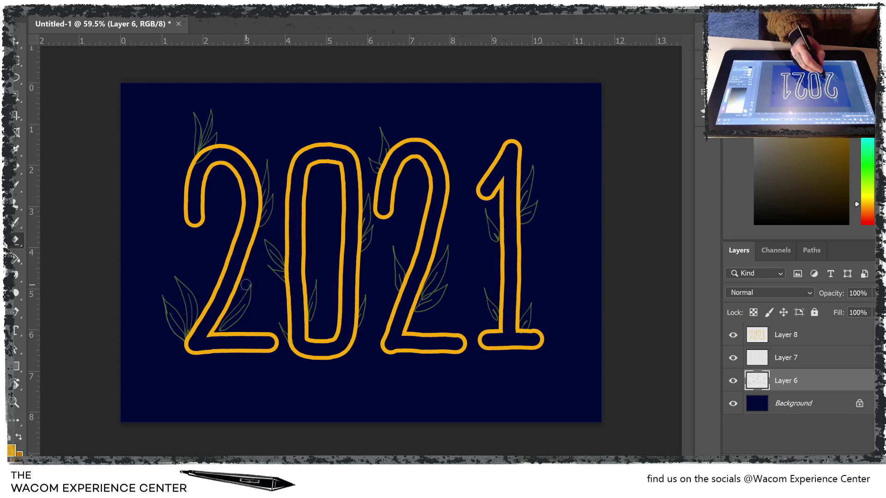
{"action": "mouse_move", "coordinate": [246, 284]}
{"action": "left_mouse_down"}
{"action": "mouse_move", "coordinate": [219, 333]}
{"action": "mouse_move", "coordinate": [241, 312]}
{"action": "mouse_move", "coordinate": [231, 335]}
{"action": "left_mouse_up"}
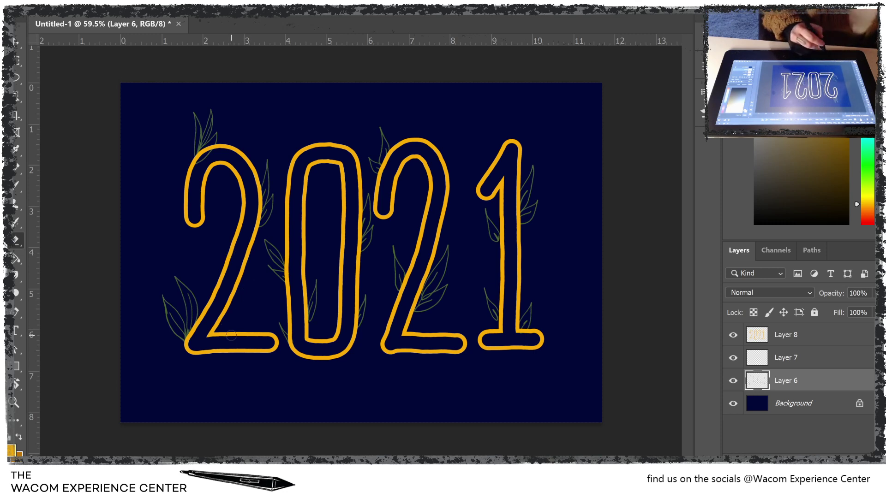
{"action": "left_click", "coordinate": [17, 187]}
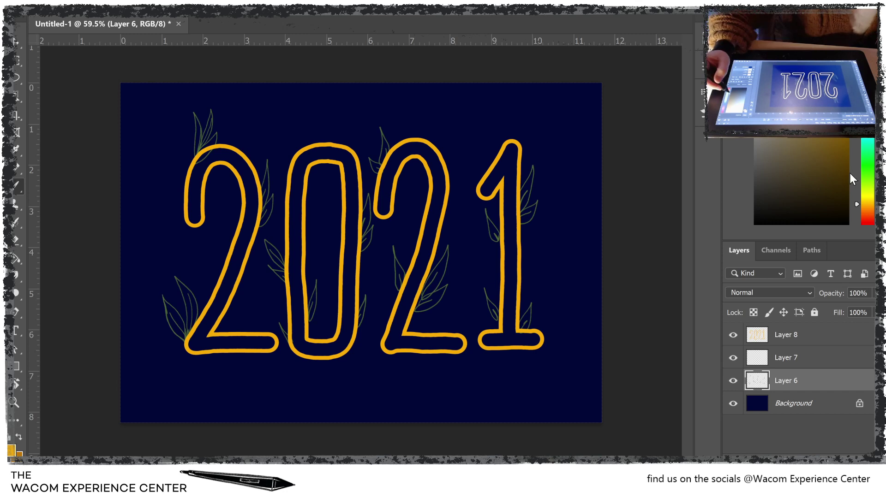
{"action": "left_click", "coordinate": [869, 185]}
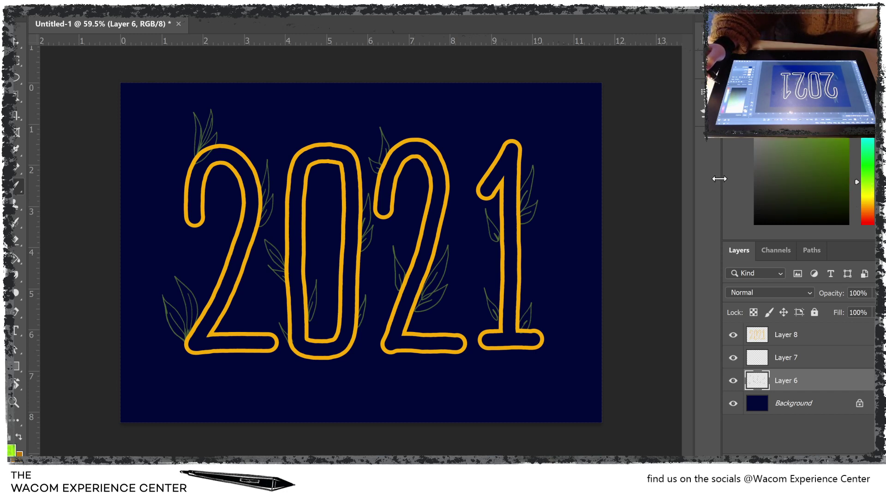
Step: Try several green shades and paint a short test stroke near the lower-left leaves
{"action": "left_click", "coordinate": [869, 175]}
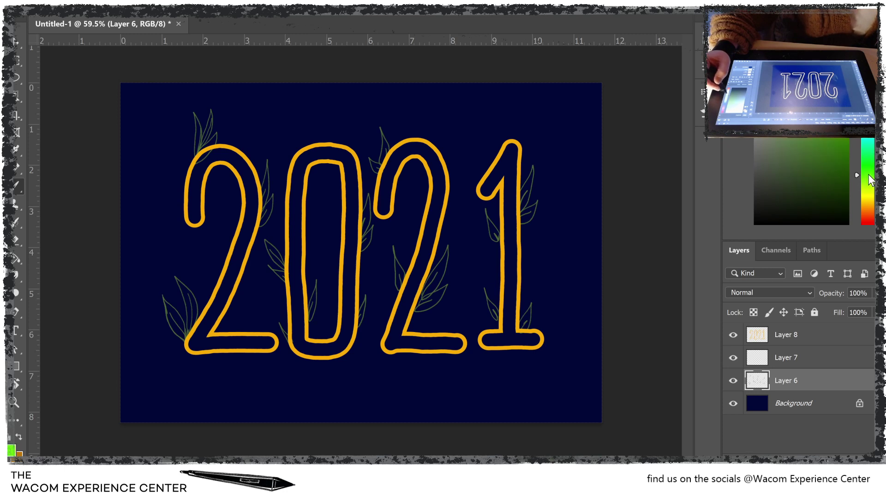
{"action": "left_click", "coordinate": [870, 174]}
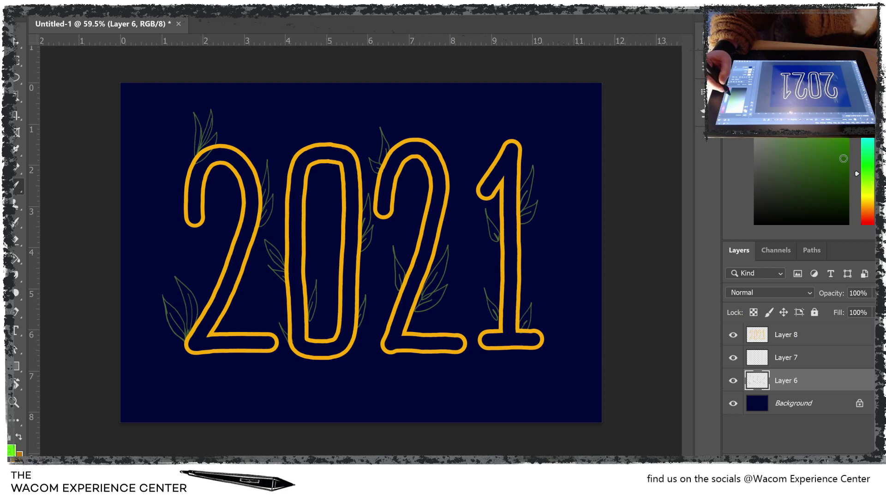
{"action": "left_click", "coordinate": [845, 155]}
{"action": "left_click_drag", "start_coordinate": [845, 155], "coordinate": [846, 141]}
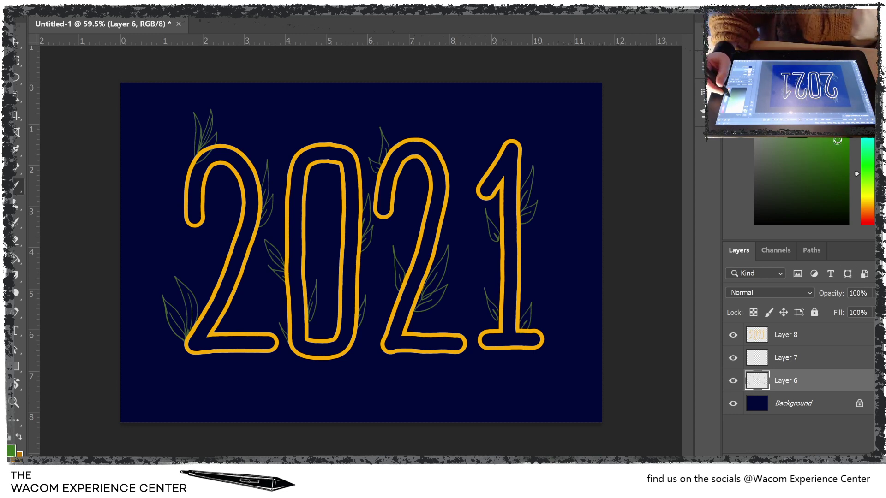
{"action": "left_click_drag", "start_coordinate": [837, 141], "coordinate": [816, 145]}
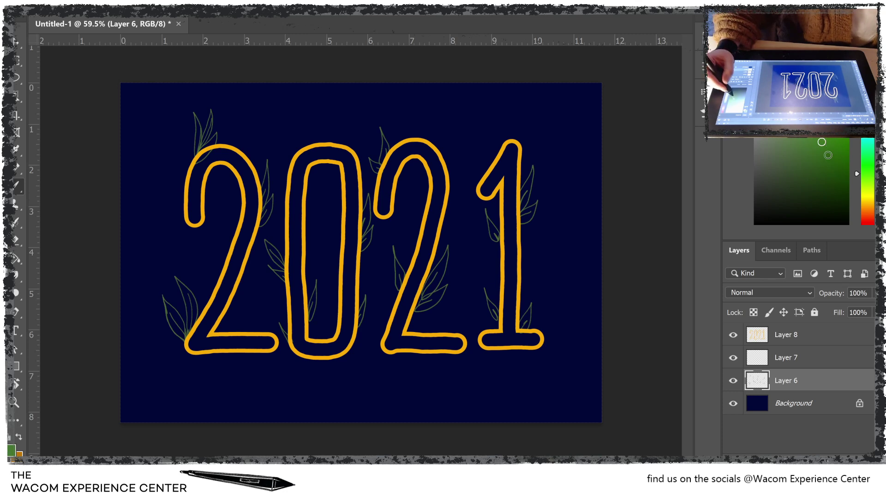
{"action": "left_click_drag", "start_coordinate": [829, 155], "coordinate": [827, 162]}
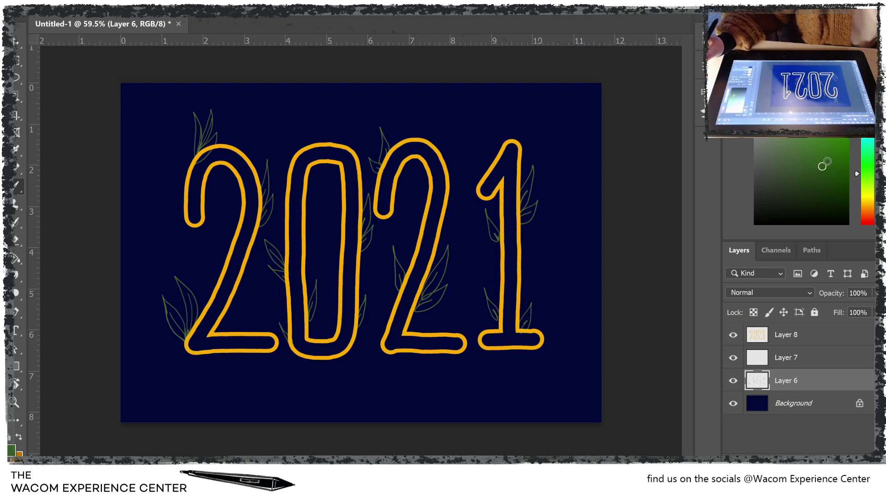
{"action": "left_click", "coordinate": [829, 169]}
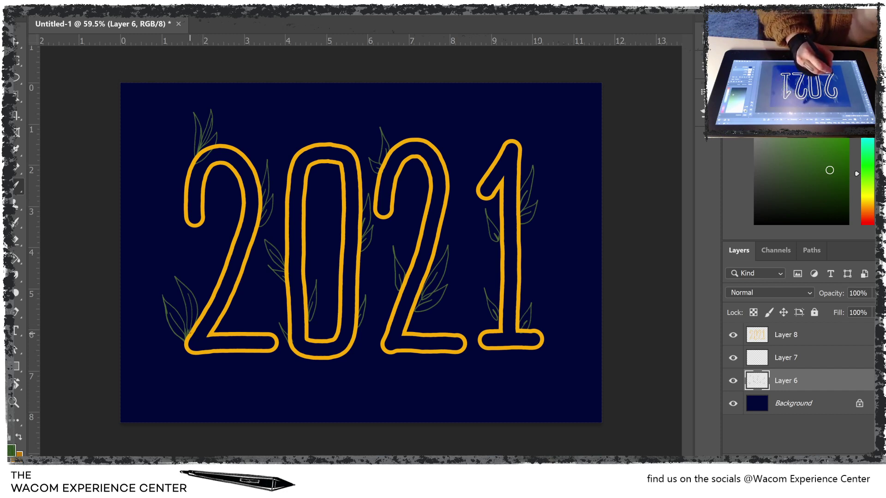
{"action": "left_click_drag", "start_coordinate": [202, 297], "coordinate": [201, 282]}
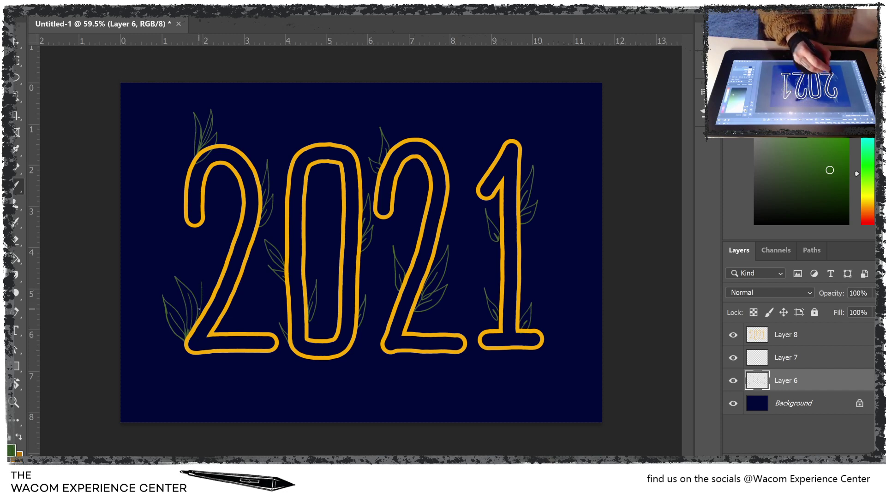
Step: Try an olive yellow, then settle on a greyer, muted dark green
{"action": "left_click_drag", "start_coordinate": [815, 178], "coordinate": [816, 185]}
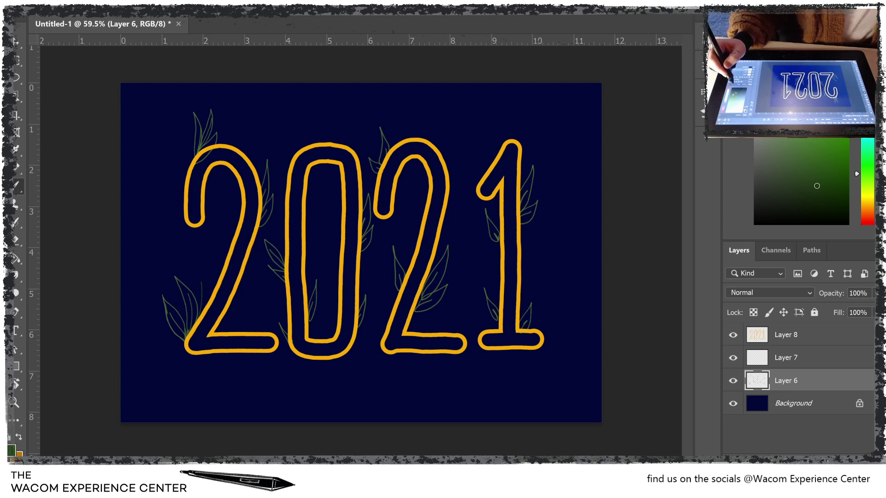
{"action": "left_click", "coordinate": [870, 199]}
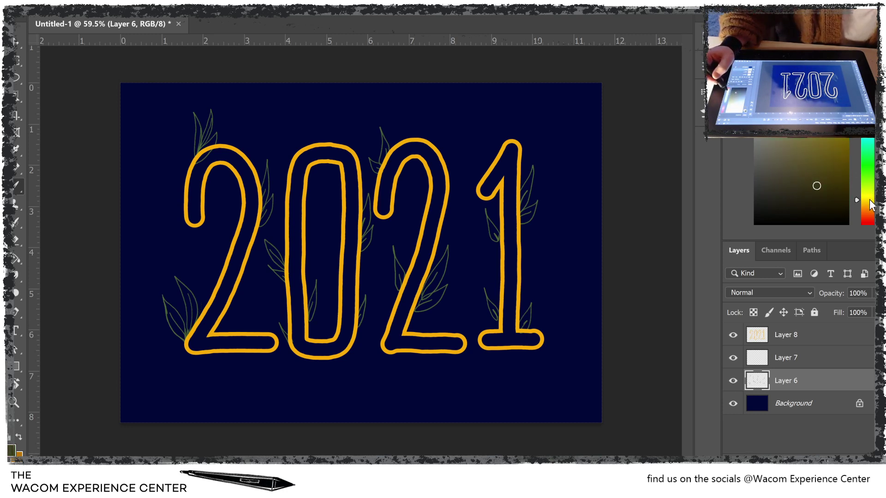
{"action": "left_click", "coordinate": [845, 167]}
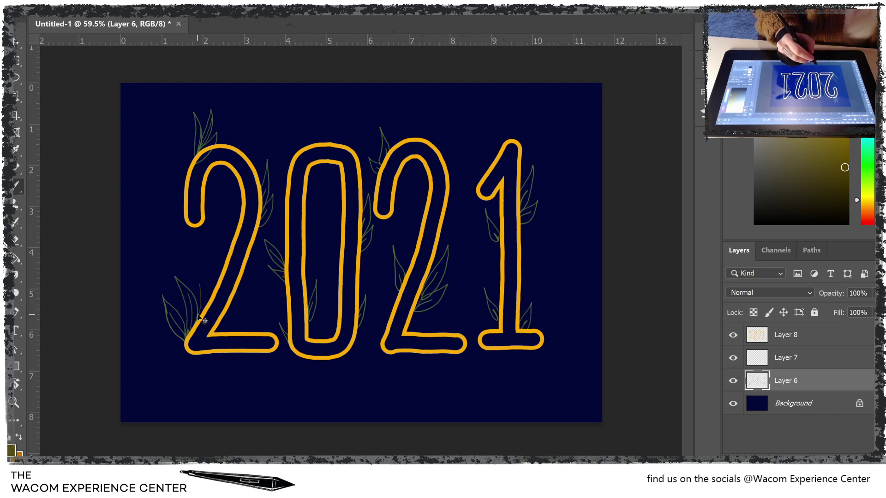
{"action": "left_click_drag", "start_coordinate": [870, 199], "coordinate": [869, 176]}
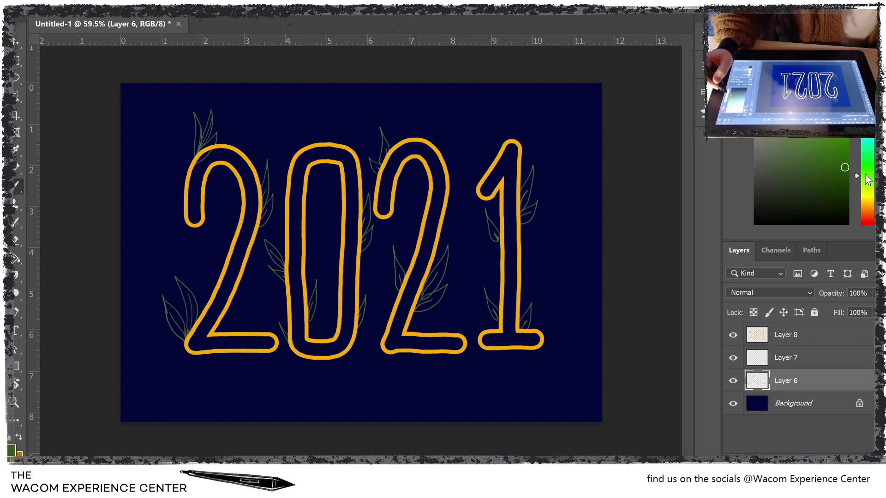
{"action": "left_click", "coordinate": [818, 128]}
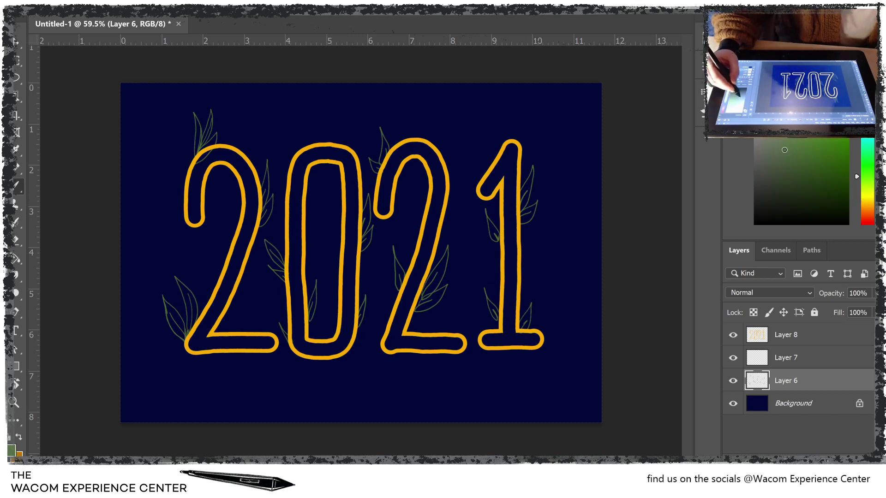
{"action": "left_click", "coordinate": [781, 153]}
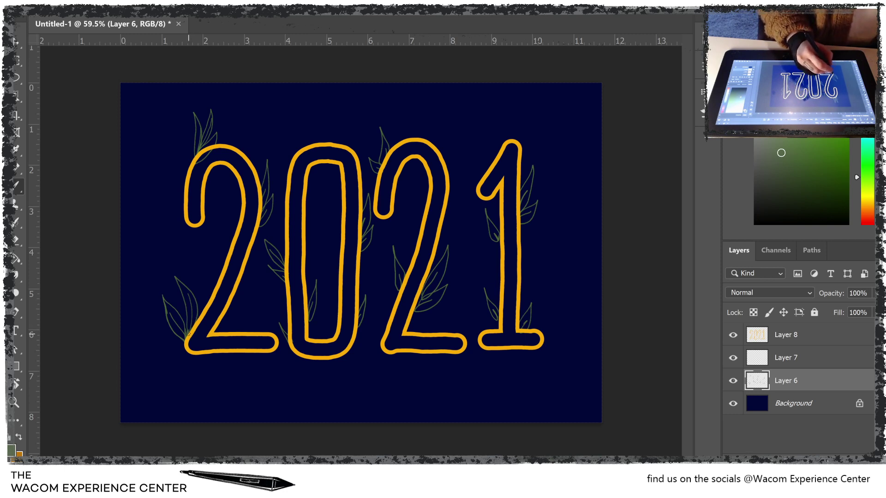
Step: Draw a trial sprig stem with leaflets, undo both strokes, and select Layer 7
{"action": "mouse_move", "coordinate": [187, 332]}
{"action": "left_mouse_down"}
{"action": "mouse_move", "coordinate": [204, 292]}
{"action": "mouse_move", "coordinate": [195, 262]}
{"action": "mouse_move", "coordinate": [201, 279]}
{"action": "mouse_move", "coordinate": [206, 266]}
{"action": "mouse_move", "coordinate": [198, 286]}
{"action": "mouse_move", "coordinate": [210, 274]}
{"action": "mouse_move", "coordinate": [201, 298]}
{"action": "mouse_move", "coordinate": [210, 278]}
{"action": "mouse_move", "coordinate": [203, 307]}
{"action": "left_mouse_up"}
{"action": "left_click_drag", "start_coordinate": [198, 304], "coordinate": [203, 309]}
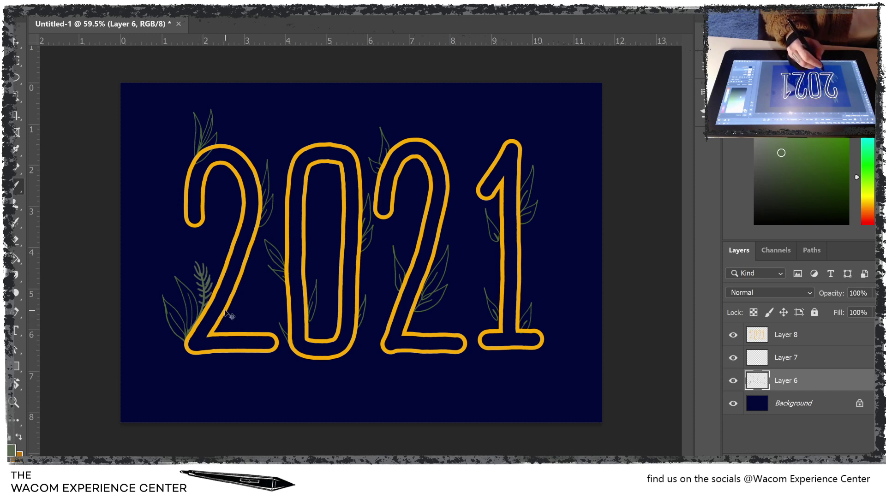
{"action": "key", "text": "ctrl+z"}
{"action": "key", "text": "ctrl+z"}
{"action": "key", "text": "ctrl+z"}
{"action": "key", "text": "ctrl+z"}
{"action": "key", "text": "ctrl+z"}
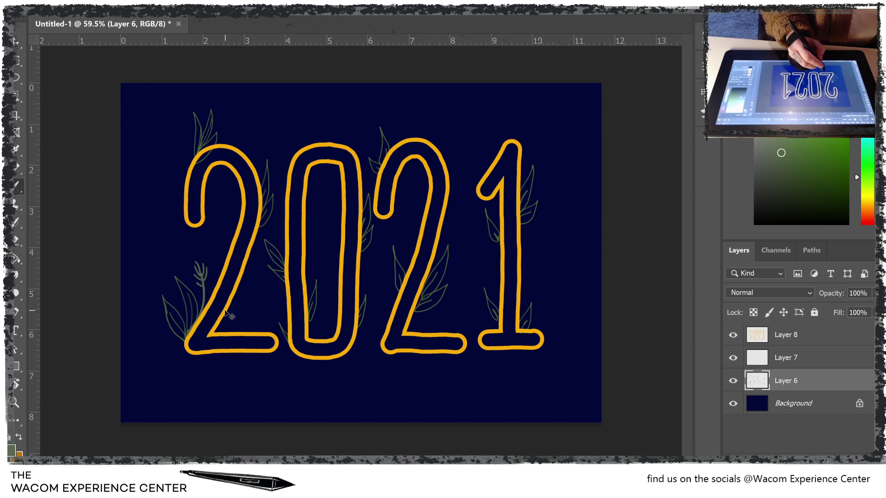
{"action": "key", "text": "ctrl+z"}
{"action": "key", "text": "ctrl+z"}
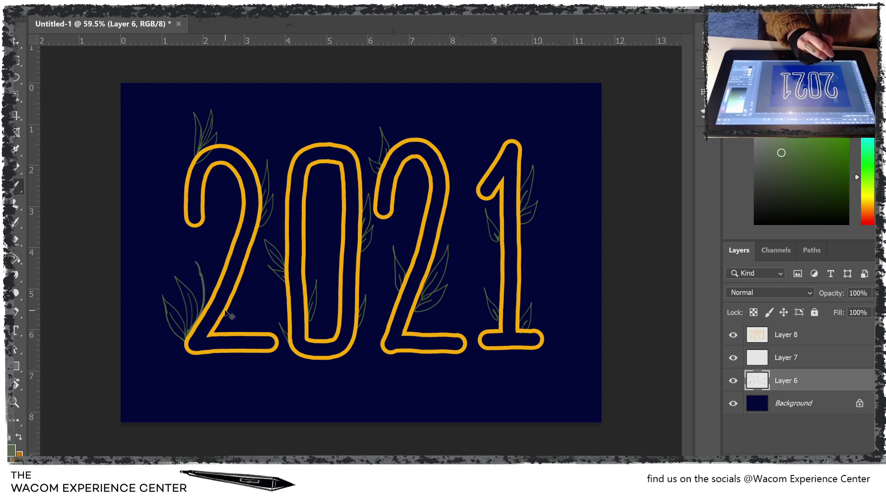
{"action": "left_click", "coordinate": [779, 360]}
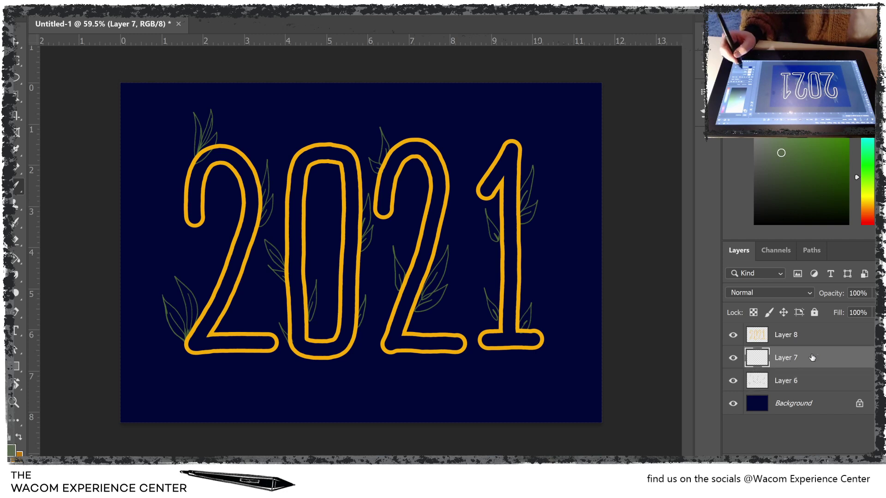
Step: On Layer 7, paint a darker green sprig stem by the lower-left leaves and add leaflets
{"action": "left_click", "coordinate": [801, 166]}
{"action": "left_click", "coordinate": [805, 176]}
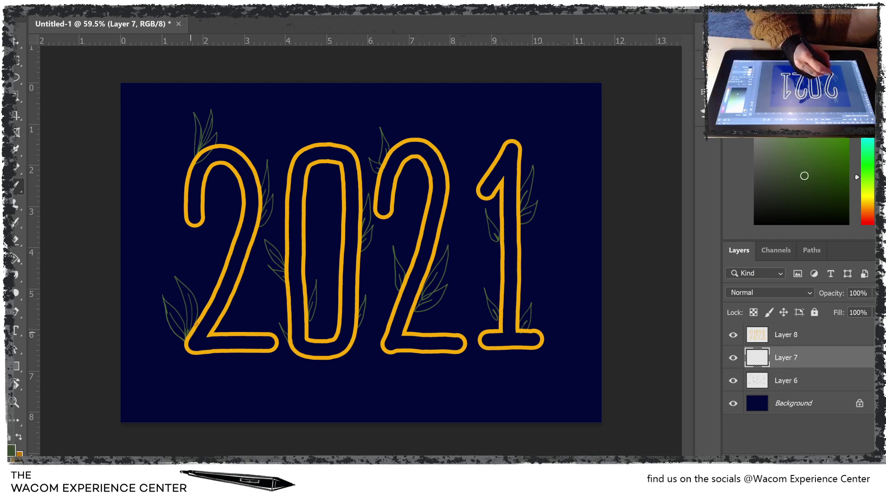
{"action": "left_click_drag", "start_coordinate": [196, 325], "coordinate": [200, 276]}
{"action": "scroll", "coordinate": [361, 241], "scroll_direction": "up", "scroll_amount": 4}
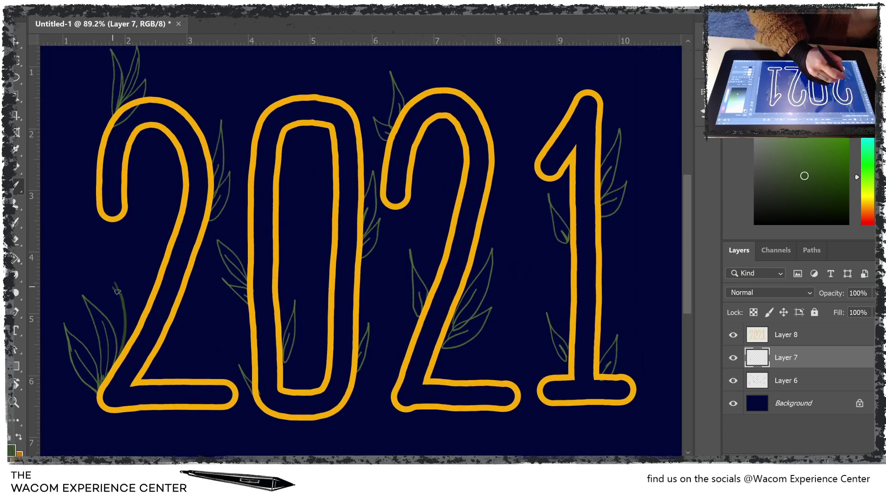
{"action": "mouse_move", "coordinate": [118, 292]}
{"action": "left_mouse_down"}
{"action": "mouse_move", "coordinate": [118, 301]}
{"action": "mouse_move", "coordinate": [125, 295]}
{"action": "mouse_move", "coordinate": [121, 308]}
{"action": "mouse_move", "coordinate": [130, 302]}
{"action": "mouse_move", "coordinate": [124, 313]}
{"action": "mouse_move", "coordinate": [130, 307]}
{"action": "mouse_move", "coordinate": [124, 323]}
{"action": "mouse_move", "coordinate": [131, 319]}
{"action": "mouse_move", "coordinate": [118, 347]}
{"action": "left_mouse_up"}
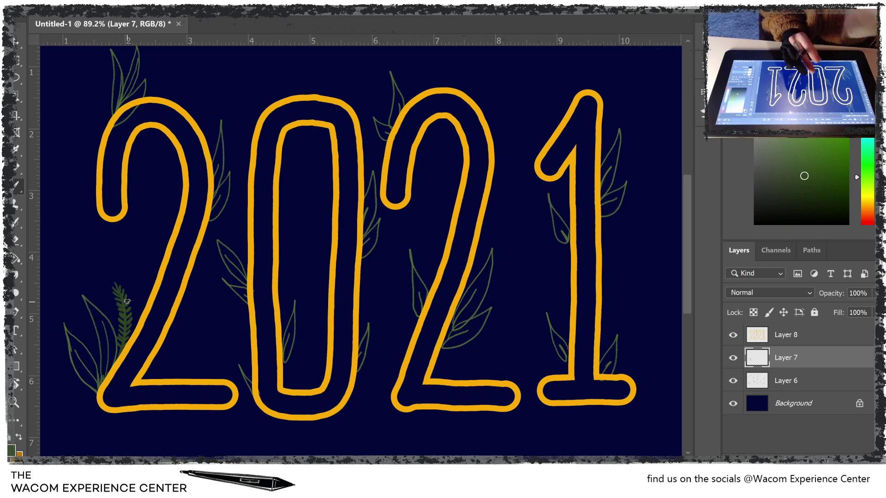
{"action": "left_click_drag", "start_coordinate": [127, 301], "coordinate": [177, 264]}
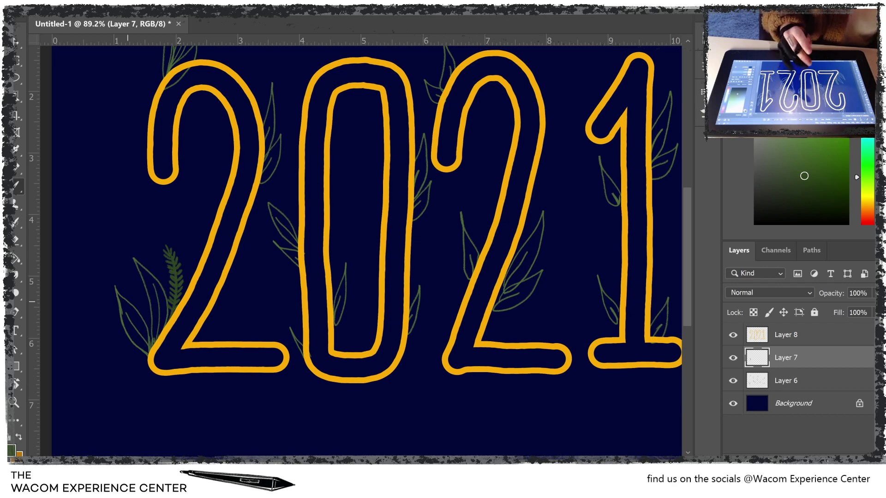
Step: Scroll the view around the fern sprigs at the first 2's lower left
{"action": "scroll", "coordinate": [363, 216], "scroll_direction": "down", "scroll_amount": 2}
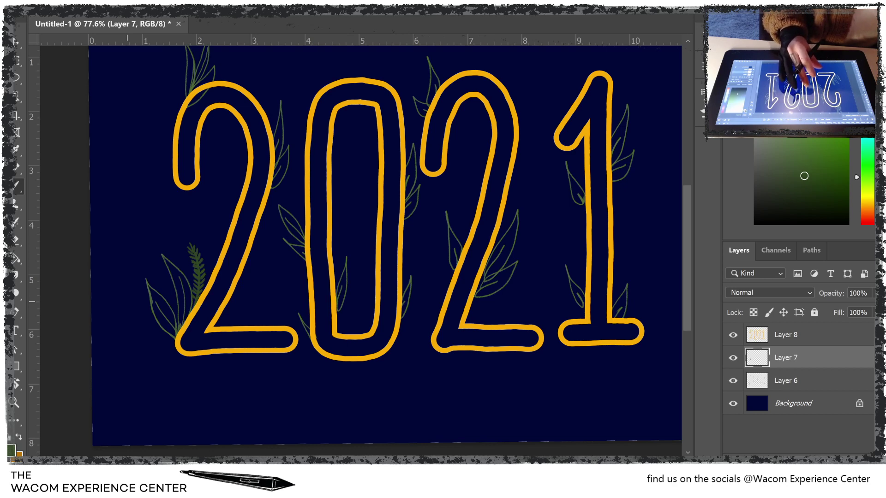
{"action": "scroll", "coordinate": [361, 249], "scroll_direction": "down", "scroll_amount": 1}
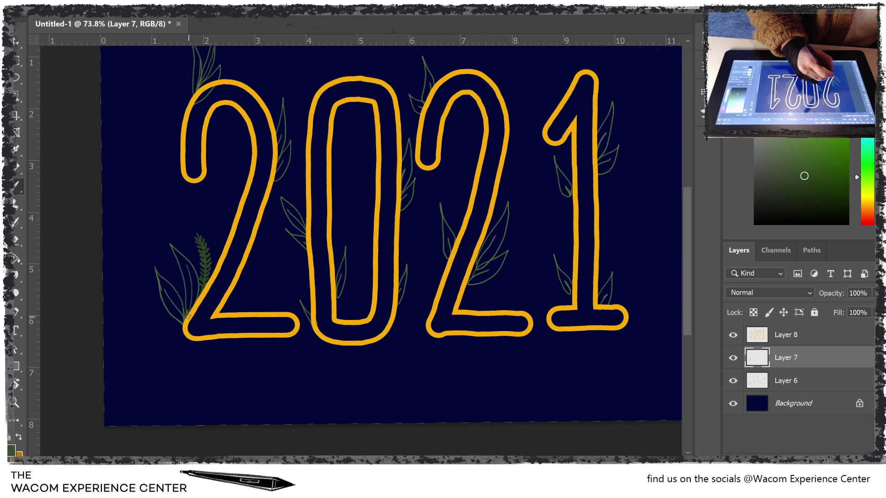
{"action": "scroll", "coordinate": [176, 270], "scroll_direction": "up", "scroll_amount": 3}
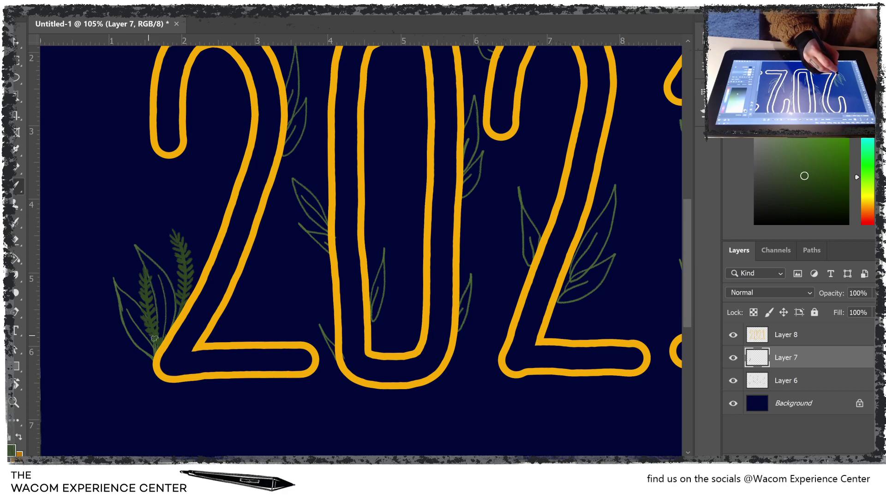
{"action": "scroll", "coordinate": [358, 319], "scroll_direction": "down", "scroll_amount": 3}
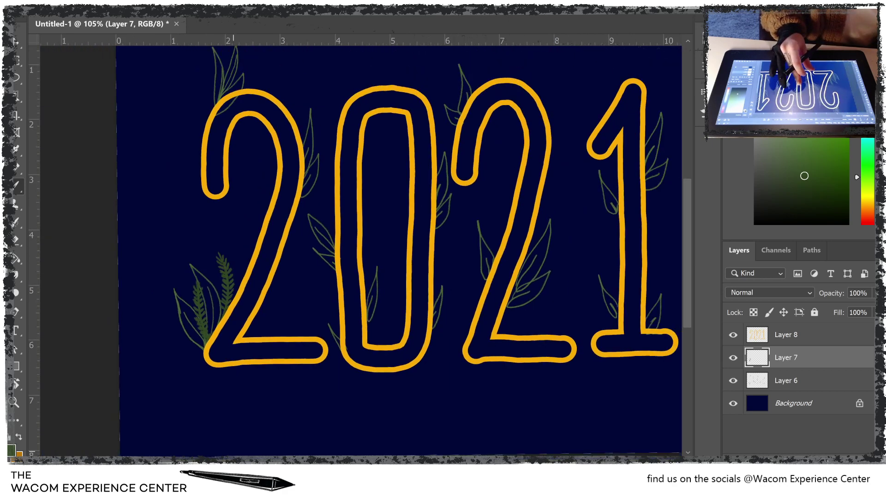
{"action": "scroll", "coordinate": [360, 250], "scroll_direction": "down", "scroll_amount": 2}
Step: On Layer 6, pick a lighter green and undo its trial stroke on the fern
{"action": "left_click", "coordinate": [790, 384]}
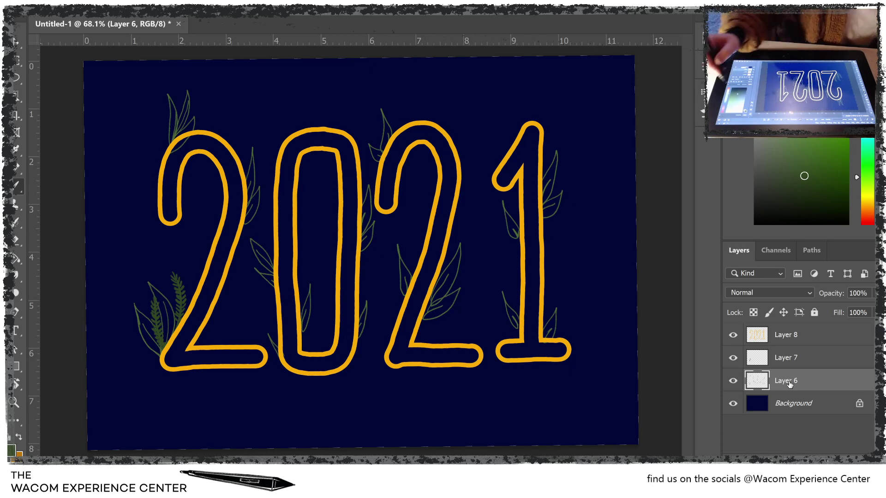
{"action": "left_click", "coordinate": [808, 165]}
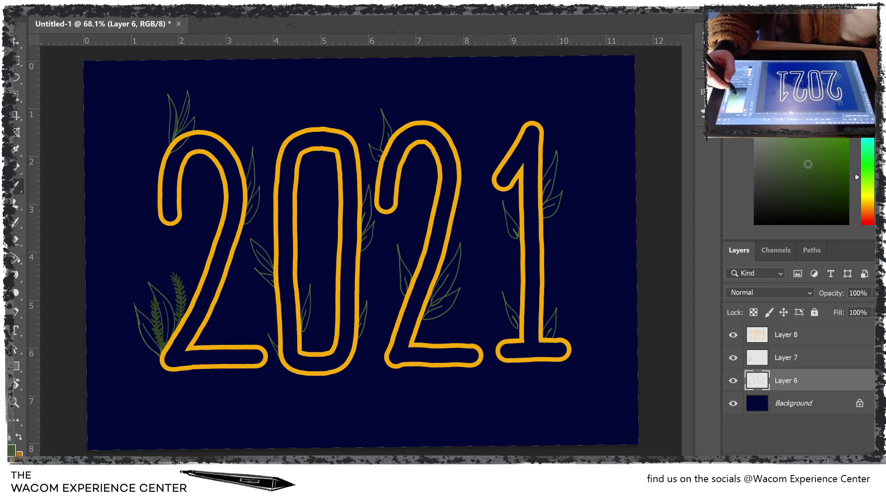
{"action": "left_click", "coordinate": [818, 150]}
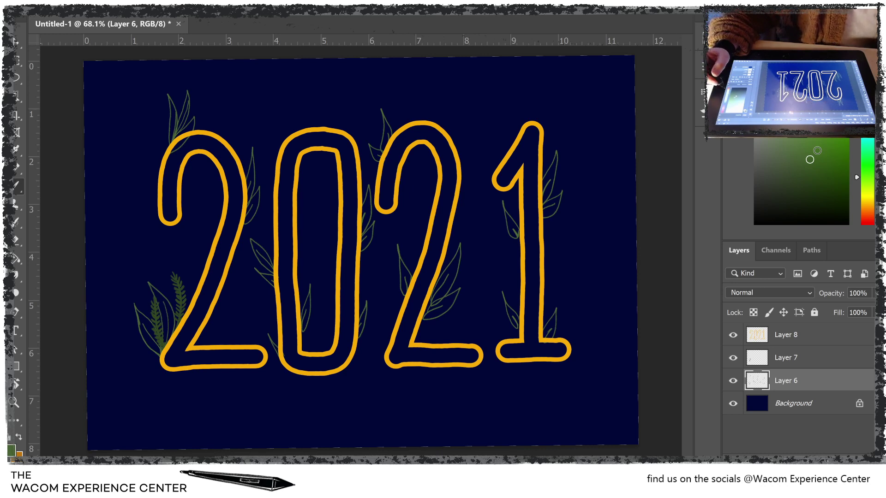
{"action": "left_click", "coordinate": [815, 153]}
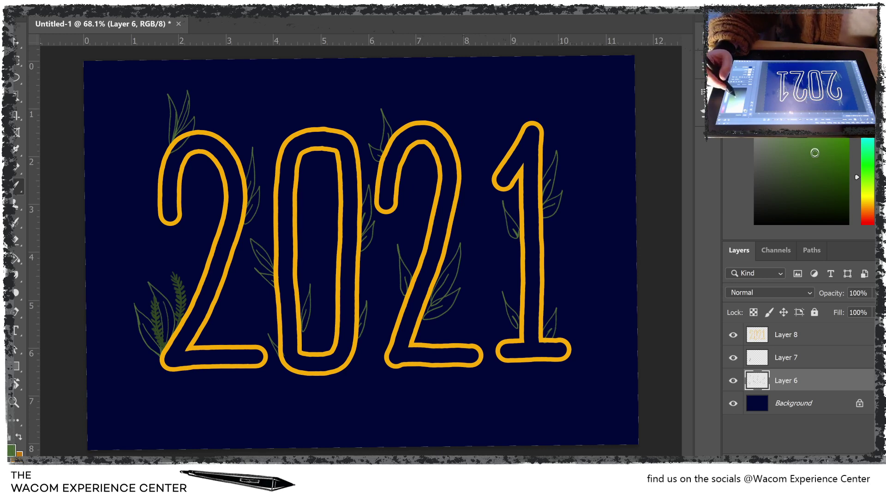
{"action": "left_click", "coordinate": [799, 146]}
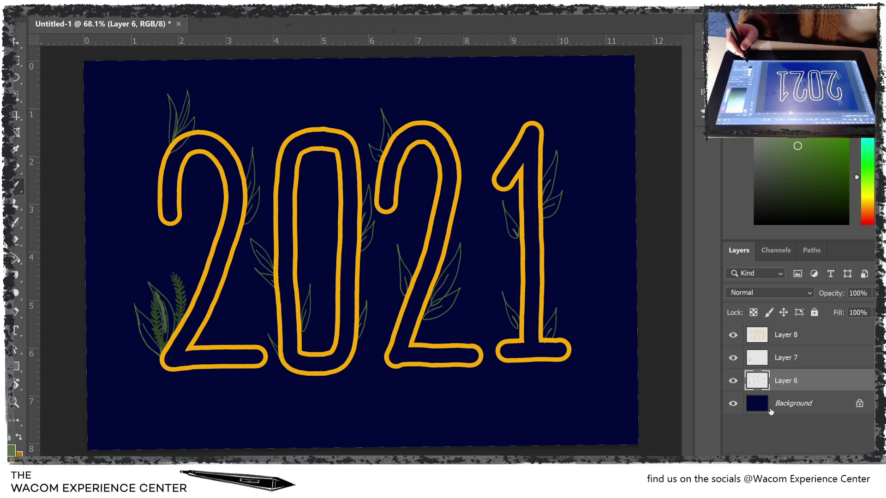
{"action": "key", "text": "ctrl+z"}
Step: Add new Layer 9 above the Background and choose a green for filling leaves
{"action": "left_click", "coordinate": [794, 404]}
{"action": "left_click", "coordinate": [833, 456]}
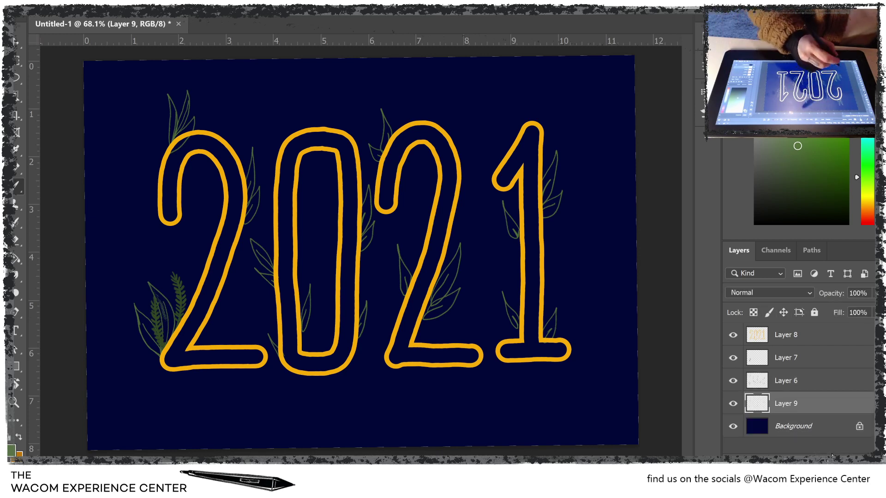
{"action": "mouse_move", "coordinate": [154, 288]}
{"action": "left_mouse_down"}
{"action": "mouse_move", "coordinate": [167, 337]}
{"action": "mouse_move", "coordinate": [165, 304]}
{"action": "mouse_move", "coordinate": [153, 291]}
{"action": "mouse_move", "coordinate": [171, 323]}
{"action": "mouse_move", "coordinate": [166, 340]}
{"action": "mouse_move", "coordinate": [153, 340]}
{"action": "mouse_move", "coordinate": [138, 312]}
{"action": "mouse_move", "coordinate": [154, 343]}
{"action": "left_mouse_up"}
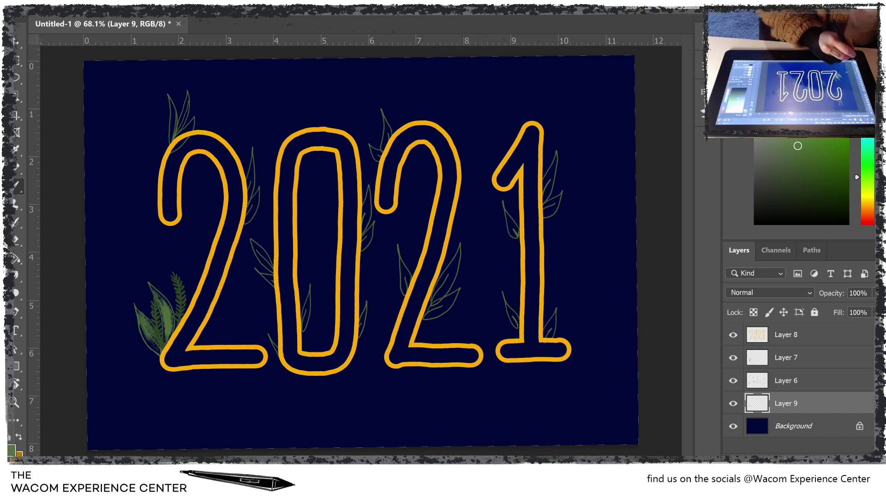
{"action": "left_click", "coordinate": [20, 455]}
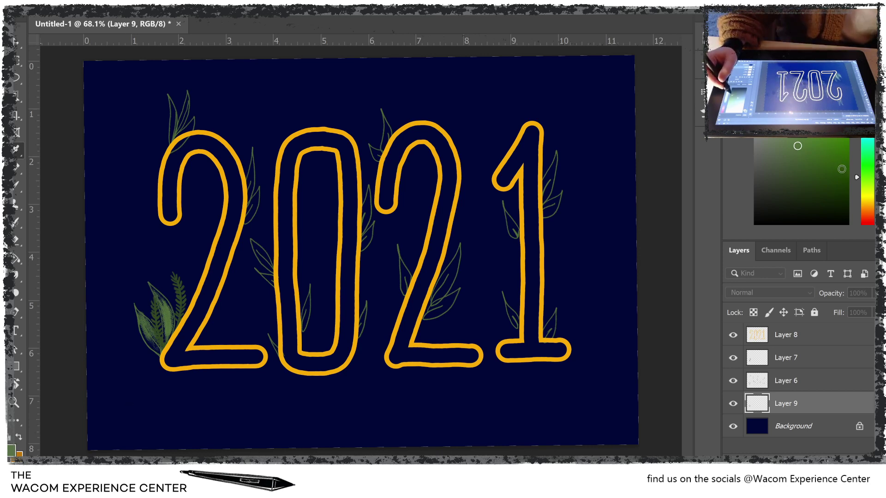
{"action": "left_click", "coordinate": [844, 181]}
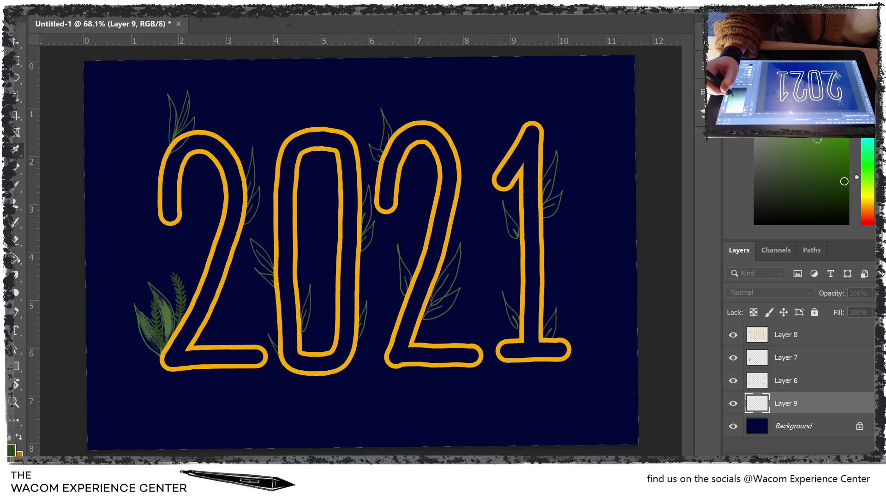
{"action": "left_click", "coordinate": [834, 169]}
{"action": "left_click_drag", "start_coordinate": [834, 169], "coordinate": [832, 168]}
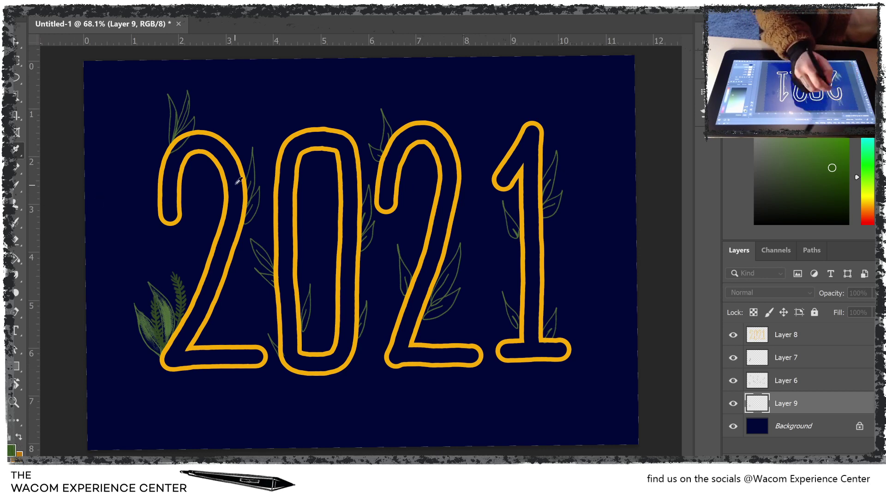
{"action": "left_click", "coordinate": [17, 149]}
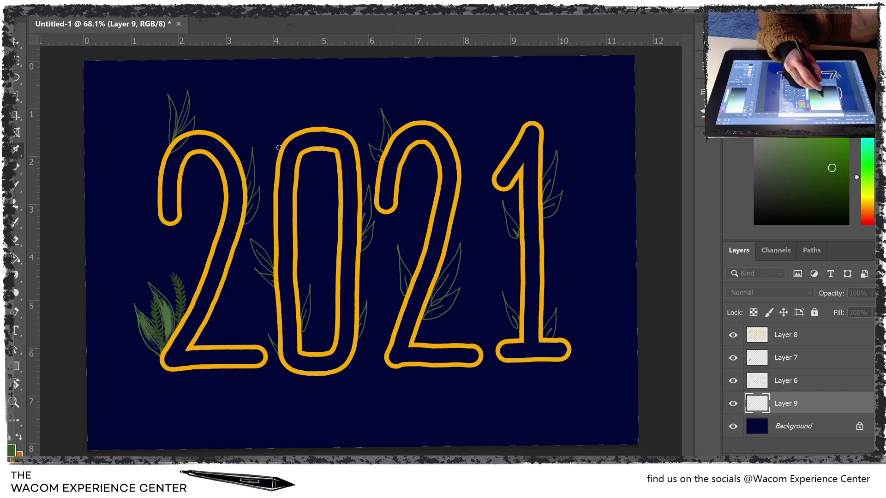
{"action": "key", "text": "b"}
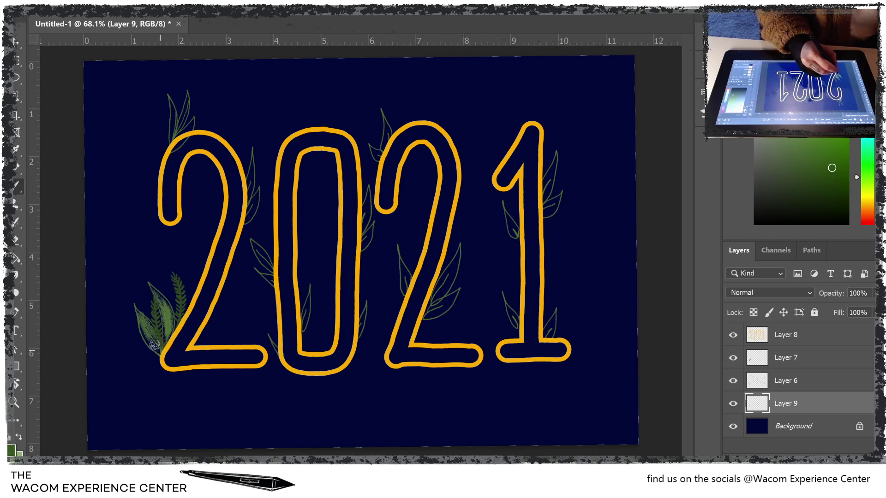
Step: Fill the leaves around the first 2 and left of and inside the 0 with green
{"action": "mouse_move", "coordinate": [157, 351]}
{"action": "left_mouse_down"}
{"action": "mouse_move", "coordinate": [141, 324]}
{"action": "mouse_move", "coordinate": [159, 352]}
{"action": "mouse_move", "coordinate": [144, 325]}
{"action": "mouse_move", "coordinate": [167, 340]}
{"action": "mouse_move", "coordinate": [154, 290]}
{"action": "mouse_move", "coordinate": [170, 314]}
{"action": "mouse_move", "coordinate": [169, 334]}
{"action": "mouse_move", "coordinate": [162, 299]}
{"action": "mouse_move", "coordinate": [163, 343]}
{"action": "left_mouse_up"}
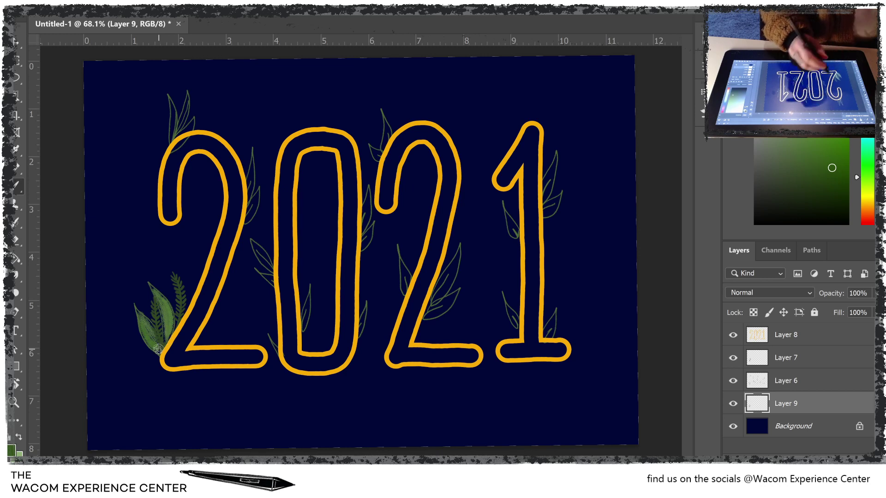
{"action": "mouse_move", "coordinate": [174, 132]}
{"action": "left_mouse_down"}
{"action": "mouse_move", "coordinate": [169, 105]}
{"action": "mouse_move", "coordinate": [169, 140]}
{"action": "mouse_move", "coordinate": [168, 98]}
{"action": "mouse_move", "coordinate": [173, 142]}
{"action": "mouse_move", "coordinate": [186, 94]}
{"action": "mouse_move", "coordinate": [177, 154]}
{"action": "mouse_move", "coordinate": [185, 135]}
{"action": "mouse_move", "coordinate": [171, 147]}
{"action": "mouse_move", "coordinate": [194, 117]}
{"action": "left_mouse_up"}
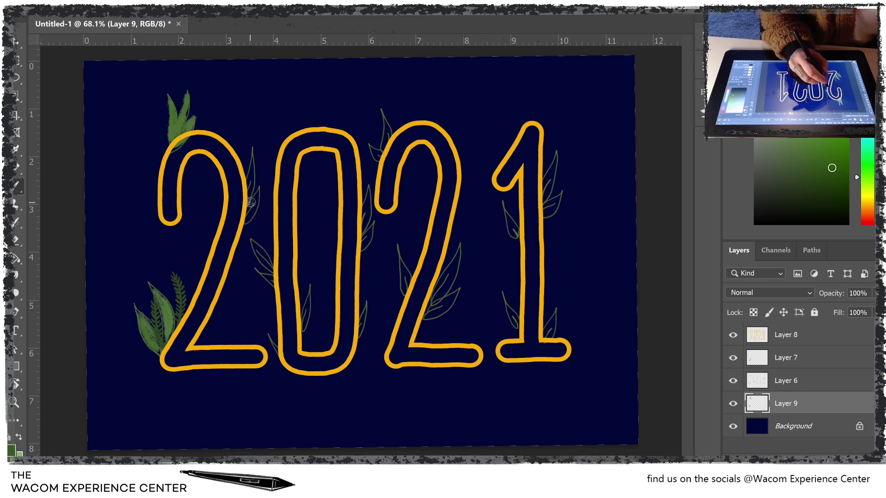
{"action": "mouse_move", "coordinate": [248, 197]}
{"action": "left_mouse_down"}
{"action": "mouse_move", "coordinate": [252, 152]}
{"action": "mouse_move", "coordinate": [245, 220]}
{"action": "mouse_move", "coordinate": [258, 190]}
{"action": "mouse_move", "coordinate": [250, 211]}
{"action": "left_mouse_up"}
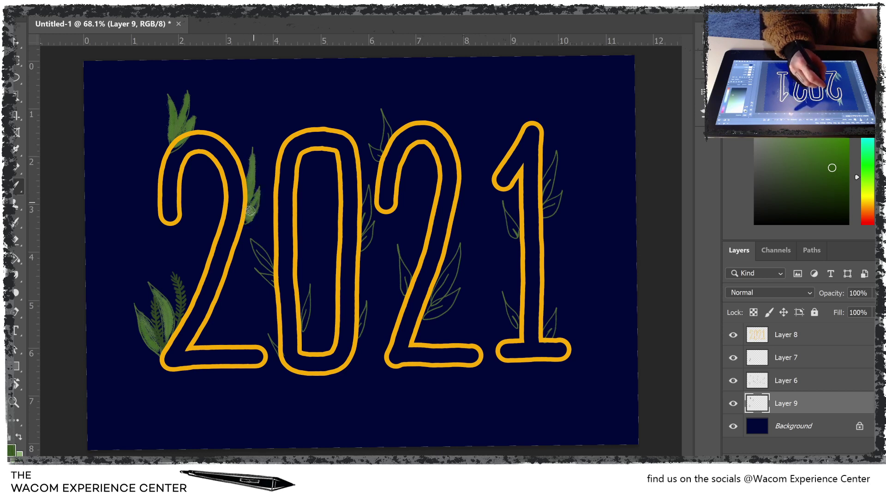
{"action": "mouse_move", "coordinate": [270, 279]}
{"action": "left_mouse_down"}
{"action": "mouse_move", "coordinate": [276, 283]}
{"action": "mouse_move", "coordinate": [265, 274]}
{"action": "left_mouse_up"}
{"action": "mouse_move", "coordinate": [265, 275]}
{"action": "left_mouse_down"}
{"action": "mouse_move", "coordinate": [251, 241]}
{"action": "mouse_move", "coordinate": [269, 269]}
{"action": "mouse_move", "coordinate": [252, 244]}
{"action": "mouse_move", "coordinate": [269, 269]}
{"action": "left_mouse_up"}
{"action": "left_click_drag", "start_coordinate": [300, 328], "coordinate": [308, 286]}
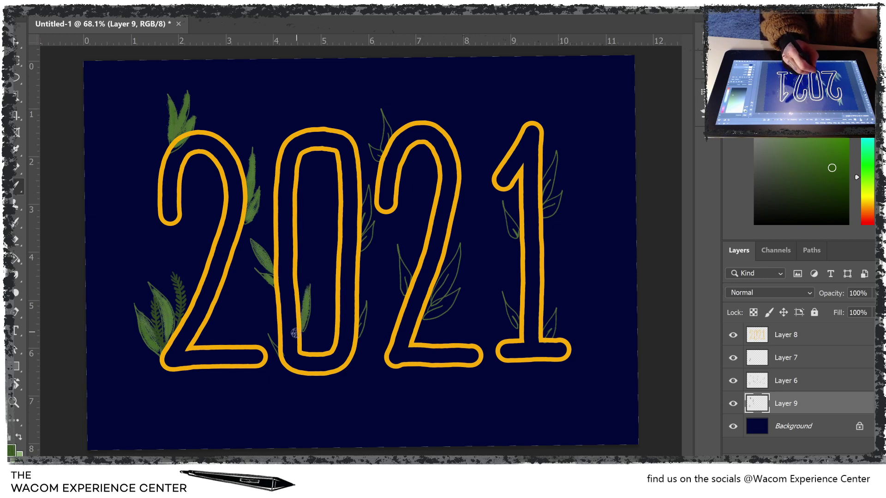
Step: Fill the leaves right of the 0, around the second 2 and around the 1 with green
{"action": "mouse_move", "coordinate": [383, 146]}
{"action": "left_mouse_down"}
{"action": "mouse_move", "coordinate": [384, 120]}
{"action": "mouse_move", "coordinate": [382, 146]}
{"action": "mouse_move", "coordinate": [392, 139]}
{"action": "mouse_move", "coordinate": [379, 154]}
{"action": "left_mouse_up"}
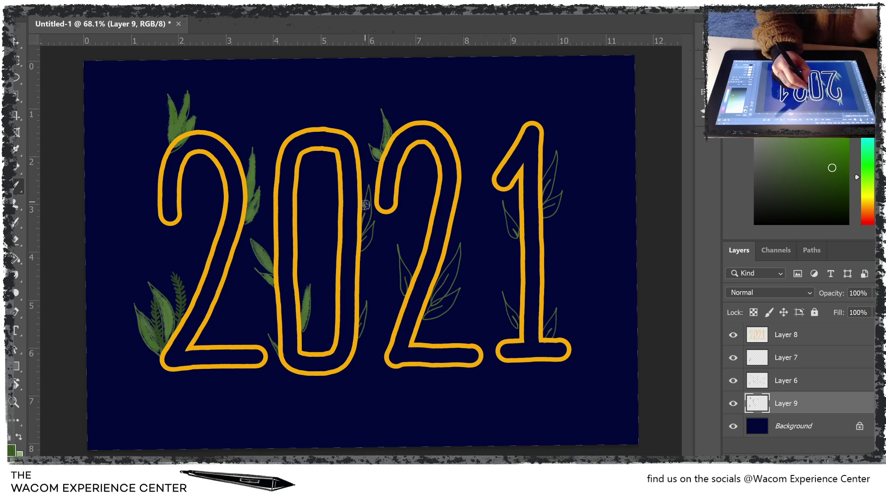
{"action": "left_click_drag", "start_coordinate": [366, 205], "coordinate": [364, 225]}
{"action": "mouse_move", "coordinate": [363, 248]}
{"action": "left_mouse_down"}
{"action": "mouse_move", "coordinate": [370, 230]}
{"action": "mouse_move", "coordinate": [366, 246]}
{"action": "left_mouse_up"}
{"action": "left_click_drag", "start_coordinate": [361, 326], "coordinate": [359, 297]}
{"action": "mouse_move", "coordinate": [420, 275]}
{"action": "left_mouse_down"}
{"action": "mouse_move", "coordinate": [406, 293]}
{"action": "mouse_move", "coordinate": [401, 256]}
{"action": "left_mouse_up"}
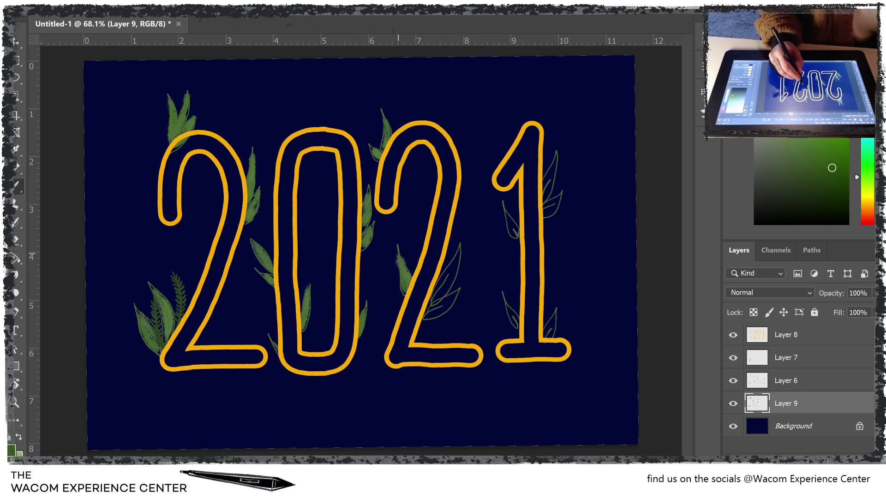
{"action": "mouse_move", "coordinate": [434, 291]}
{"action": "left_mouse_down"}
{"action": "mouse_move", "coordinate": [456, 251]}
{"action": "mouse_move", "coordinate": [437, 297]}
{"action": "mouse_move", "coordinate": [458, 251]}
{"action": "mouse_move", "coordinate": [432, 301]}
{"action": "mouse_move", "coordinate": [459, 249]}
{"action": "mouse_move", "coordinate": [434, 290]}
{"action": "left_mouse_up"}
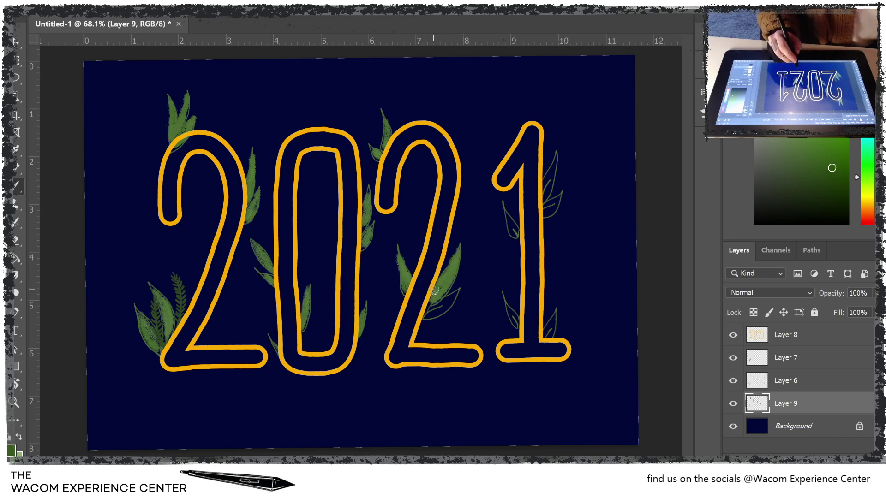
{"action": "mouse_move", "coordinate": [429, 312]}
{"action": "left_mouse_down"}
{"action": "mouse_move", "coordinate": [456, 293]}
{"action": "mouse_move", "coordinate": [426, 318]}
{"action": "mouse_move", "coordinate": [458, 288]}
{"action": "mouse_move", "coordinate": [440, 308]}
{"action": "left_mouse_up"}
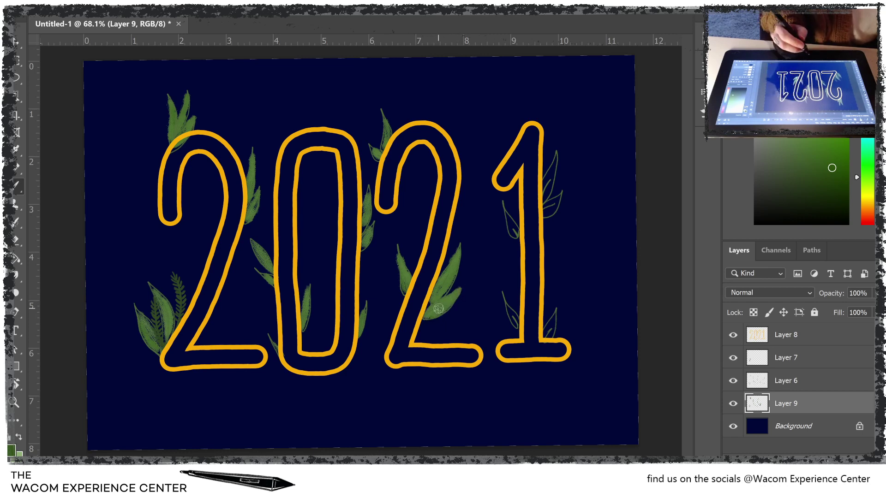
{"action": "left_click_drag", "start_coordinate": [516, 324], "coordinate": [507, 295]}
{"action": "left_click_drag", "start_coordinate": [547, 340], "coordinate": [552, 321]}
{"action": "mouse_move", "coordinate": [536, 205]}
{"action": "left_mouse_down"}
{"action": "mouse_move", "coordinate": [547, 212]}
{"action": "mouse_move", "coordinate": [561, 196]}
{"action": "mouse_move", "coordinate": [549, 212]}
{"action": "mouse_move", "coordinate": [559, 198]}
{"action": "mouse_move", "coordinate": [551, 203]}
{"action": "mouse_move", "coordinate": [554, 167]}
{"action": "mouse_move", "coordinate": [547, 187]}
{"action": "mouse_move", "coordinate": [554, 159]}
{"action": "mouse_move", "coordinate": [550, 183]}
{"action": "left_mouse_up"}
{"action": "mouse_move", "coordinate": [511, 222]}
{"action": "left_mouse_down"}
{"action": "mouse_move", "coordinate": [513, 232]}
{"action": "mouse_move", "coordinate": [507, 215]}
{"action": "mouse_move", "coordinate": [514, 234]}
{"action": "mouse_move", "coordinate": [508, 213]}
{"action": "mouse_move", "coordinate": [515, 233]}
{"action": "mouse_move", "coordinate": [507, 217]}
{"action": "mouse_move", "coordinate": [514, 225]}
{"action": "left_mouse_up"}
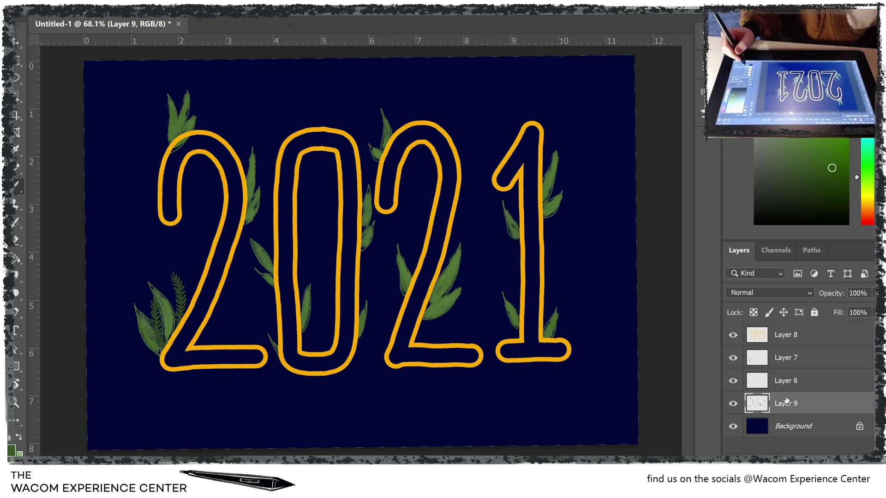
Step: On Layer 6, pick a darker green and darken the leaf edges around the first 2
{"action": "left_click", "coordinate": [786, 380]}
{"action": "left_click", "coordinate": [845, 172]}
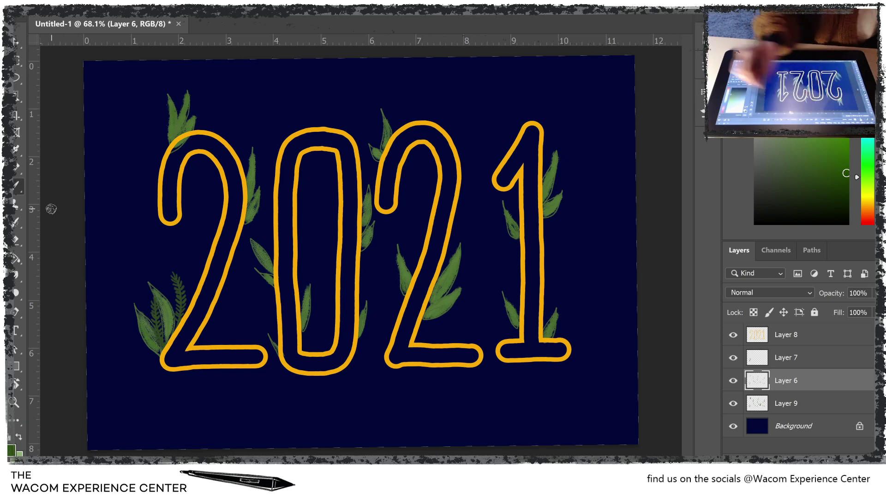
{"action": "left_click", "coordinate": [845, 178]}
{"action": "left_click", "coordinate": [845, 183]}
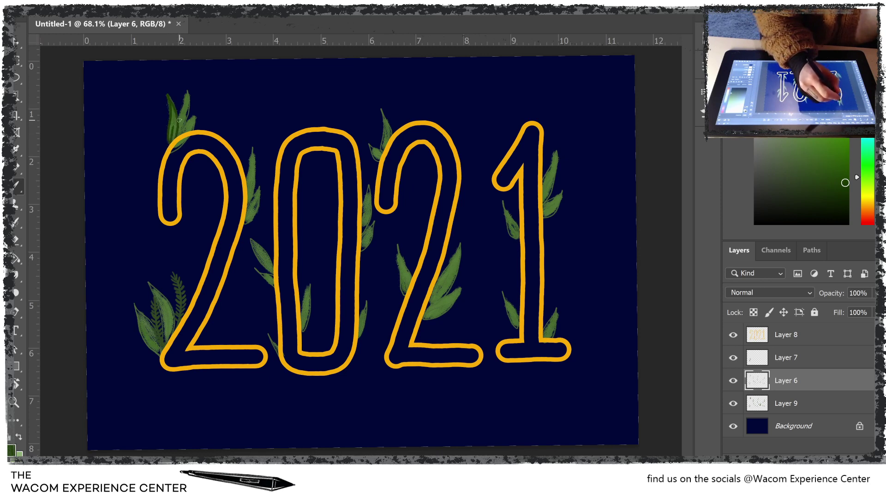
{"action": "left_click_drag", "start_coordinate": [188, 97], "coordinate": [178, 135]}
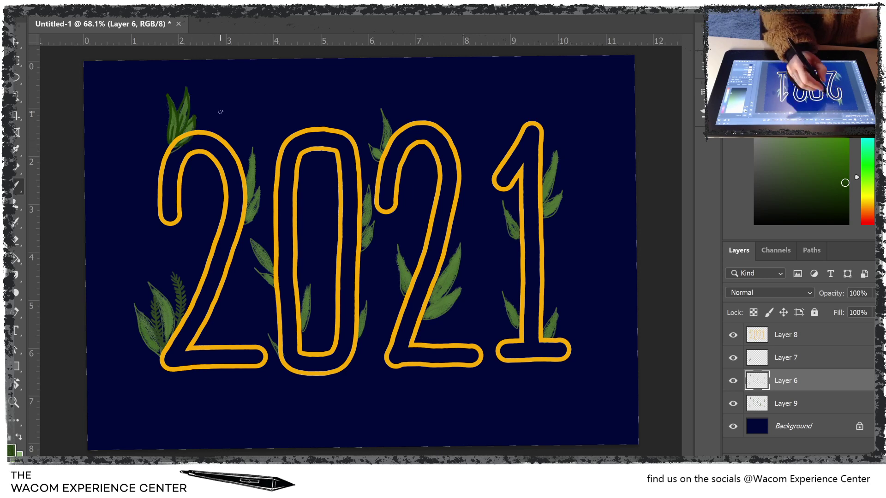
{"action": "mouse_move", "coordinate": [252, 157]}
{"action": "left_mouse_down"}
{"action": "mouse_move", "coordinate": [247, 221]}
{"action": "mouse_move", "coordinate": [260, 188]}
{"action": "mouse_move", "coordinate": [256, 208]}
{"action": "mouse_move", "coordinate": [244, 226]}
{"action": "left_mouse_up"}
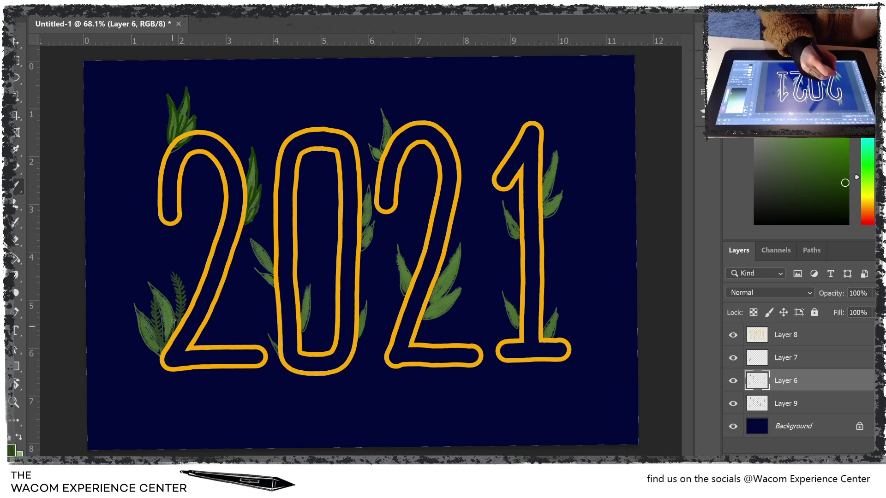
{"action": "left_click_drag", "start_coordinate": [166, 340], "coordinate": [165, 310]}
{"action": "mouse_move", "coordinate": [164, 321]}
{"action": "left_mouse_down"}
{"action": "mouse_move", "coordinate": [164, 349]}
{"action": "mouse_move", "coordinate": [135, 307]}
{"action": "mouse_move", "coordinate": [143, 328]}
{"action": "left_mouse_up"}
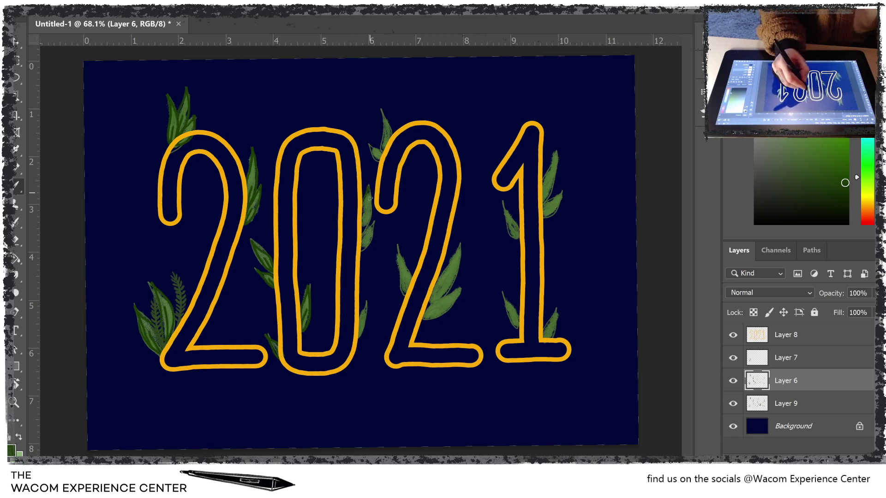
Step: Outline and vein the leaves around the 0, second 2 and 1 in dark green
{"action": "left_click_drag", "start_coordinate": [375, 220], "coordinate": [362, 250]}
{"action": "mouse_move", "coordinate": [367, 301]}
{"action": "left_mouse_down"}
{"action": "mouse_move", "coordinate": [369, 321]}
{"action": "mouse_move", "coordinate": [358, 341]}
{"action": "left_mouse_up"}
{"action": "mouse_move", "coordinate": [398, 245]}
{"action": "left_mouse_down"}
{"action": "mouse_move", "coordinate": [413, 277]}
{"action": "mouse_move", "coordinate": [404, 292]}
{"action": "mouse_move", "coordinate": [460, 245]}
{"action": "mouse_move", "coordinate": [429, 305]}
{"action": "left_mouse_up"}
{"action": "mouse_move", "coordinate": [449, 279]}
{"action": "left_mouse_down"}
{"action": "mouse_move", "coordinate": [428, 318]}
{"action": "mouse_move", "coordinate": [460, 287]}
{"action": "mouse_move", "coordinate": [451, 308]}
{"action": "mouse_move", "coordinate": [425, 319]}
{"action": "mouse_move", "coordinate": [450, 303]}
{"action": "left_mouse_up"}
{"action": "left_click_drag", "start_coordinate": [385, 147], "coordinate": [382, 109]}
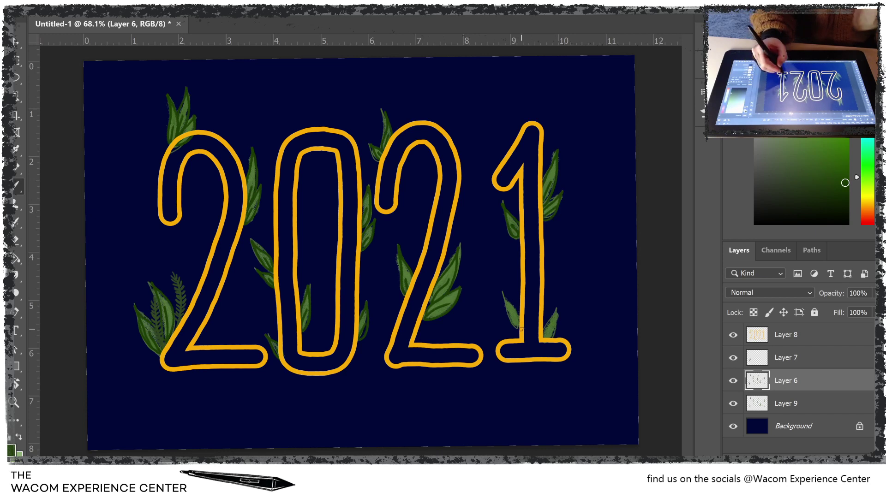
{"action": "mouse_move", "coordinate": [520, 318]}
{"action": "left_mouse_down"}
{"action": "mouse_move", "coordinate": [503, 292]}
{"action": "mouse_move", "coordinate": [512, 314]}
{"action": "mouse_move", "coordinate": [549, 335]}
{"action": "mouse_move", "coordinate": [556, 322]}
{"action": "left_mouse_up"}
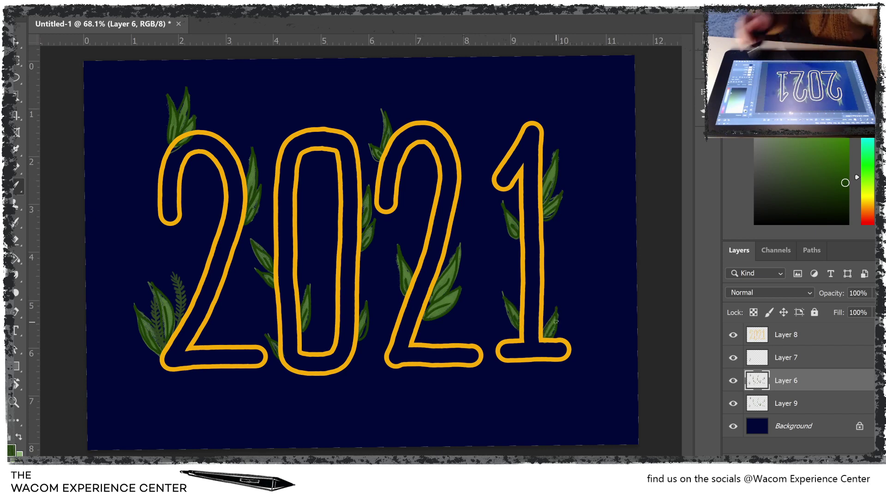
Step: On Layer 7, sample the dark leaf green and paint a thin stem from the first 2's base
{"action": "left_click", "coordinate": [787, 358]}
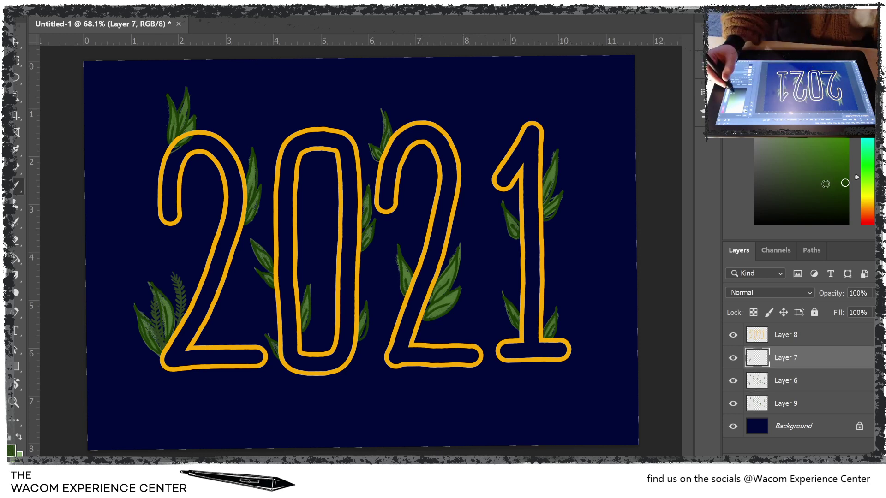
{"action": "left_click", "coordinate": [824, 187]}
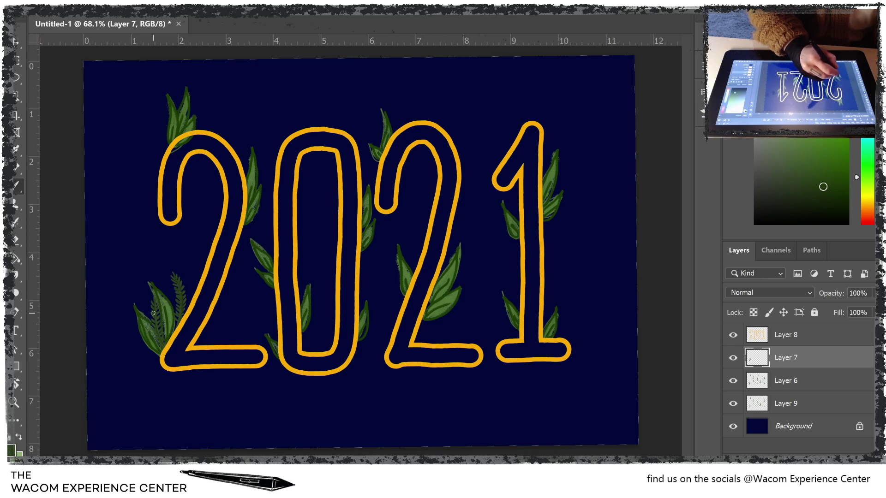
{"action": "key", "text": "i"}
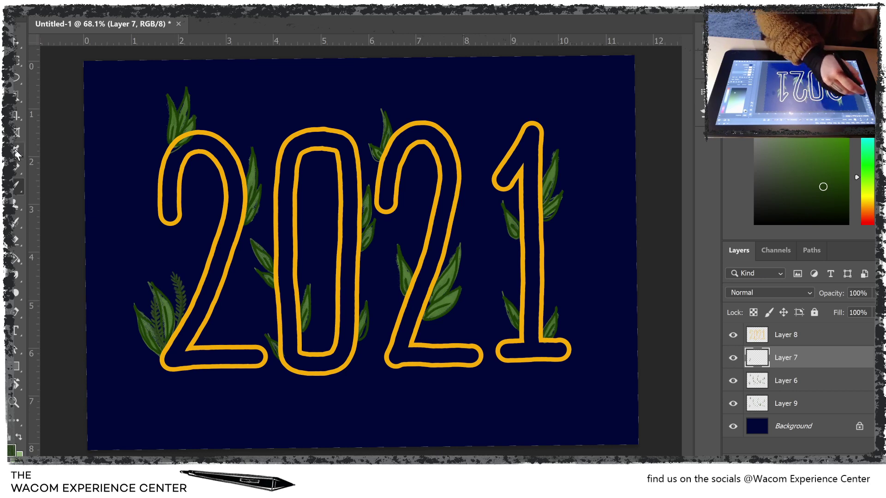
{"action": "left_click", "coordinate": [185, 286]}
{"action": "left_click", "coordinate": [21, 186]}
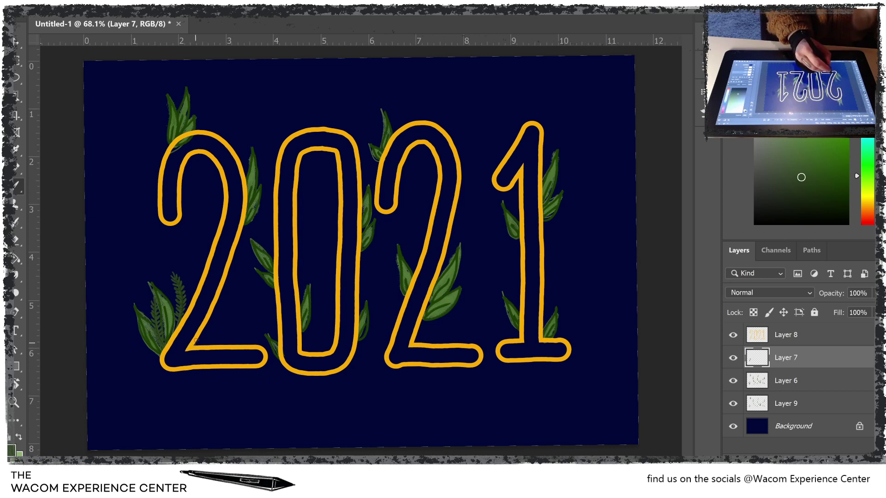
{"action": "left_click_drag", "start_coordinate": [195, 341], "coordinate": [226, 316]}
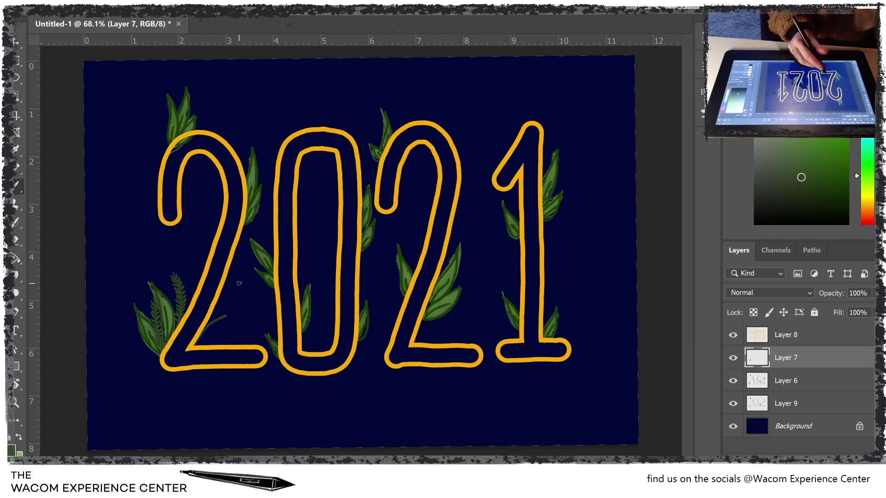
{"action": "key", "text": "ctrl+z"}
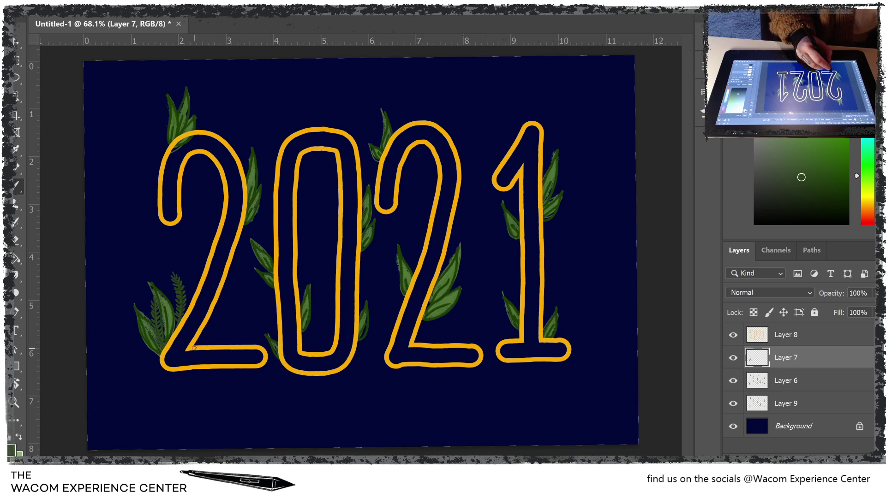
{"action": "left_click_drag", "start_coordinate": [195, 344], "coordinate": [235, 317]}
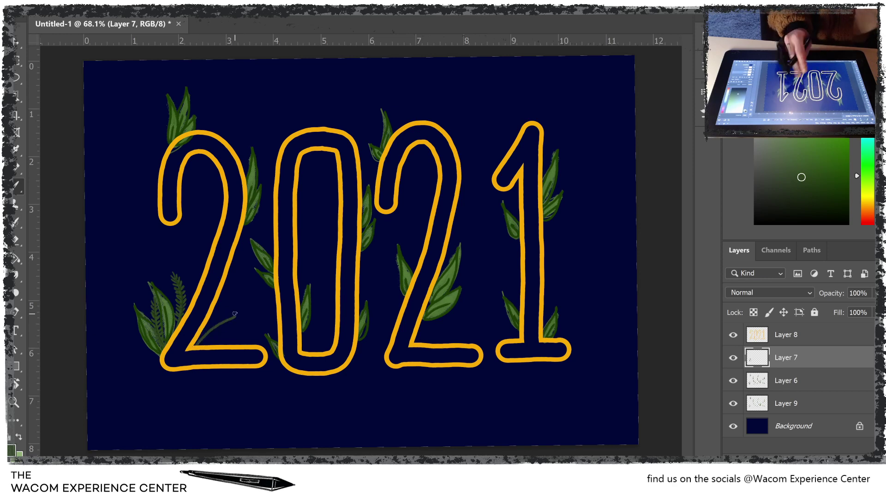
Step: Extend the first 2's base stem up and right, then paint short dark green leaflets along it
{"action": "scroll", "coordinate": [369, 256], "scroll_direction": "down", "scroll_amount": 2}
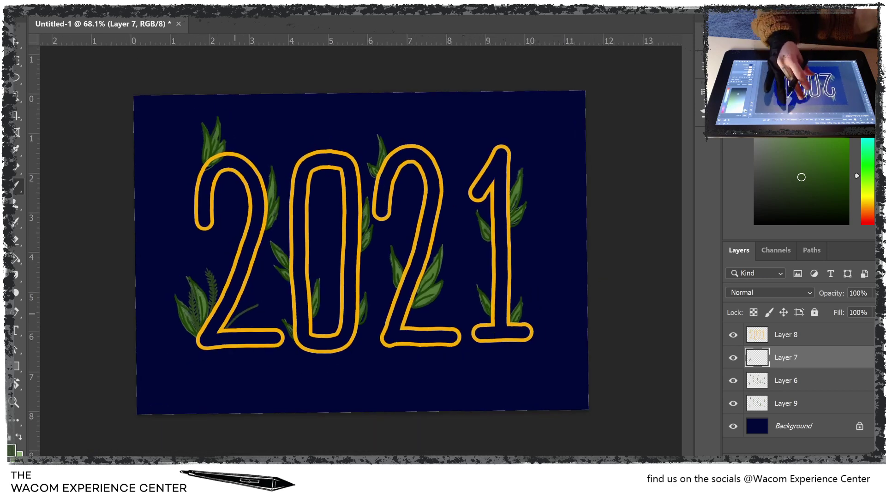
{"action": "scroll", "coordinate": [368, 295], "scroll_direction": "up", "scroll_amount": 3}
{"action": "scroll", "coordinate": [360, 245], "scroll_direction": "up", "scroll_amount": 4}
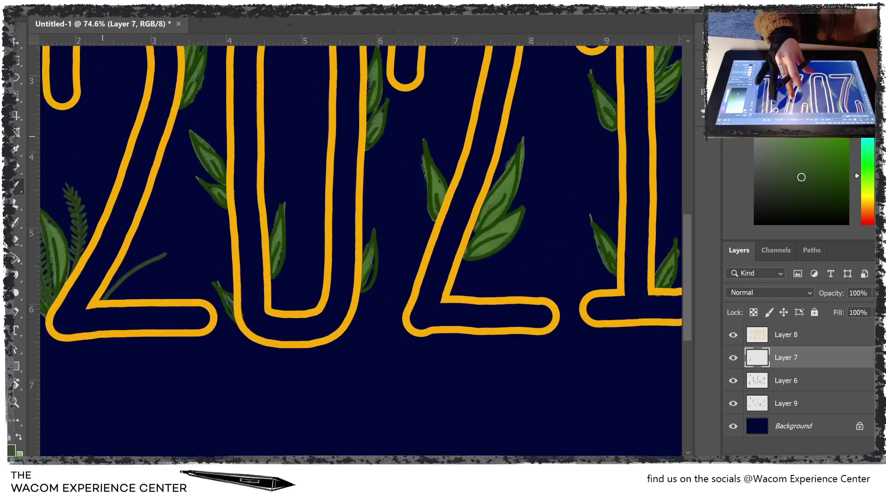
{"action": "left_click_drag", "start_coordinate": [247, 250], "coordinate": [255, 240]}
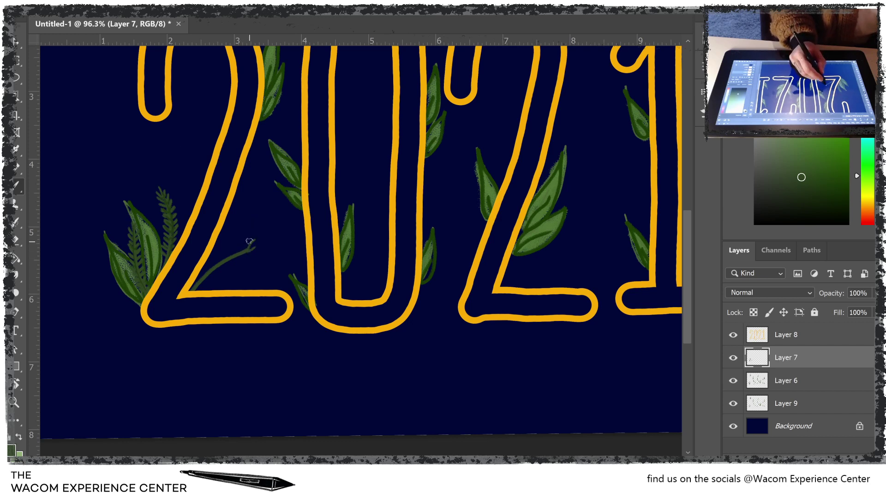
{"action": "mouse_move", "coordinate": [249, 242]}
{"action": "left_mouse_down"}
{"action": "mouse_move", "coordinate": [251, 257]}
{"action": "mouse_move", "coordinate": [240, 254]}
{"action": "left_mouse_up"}
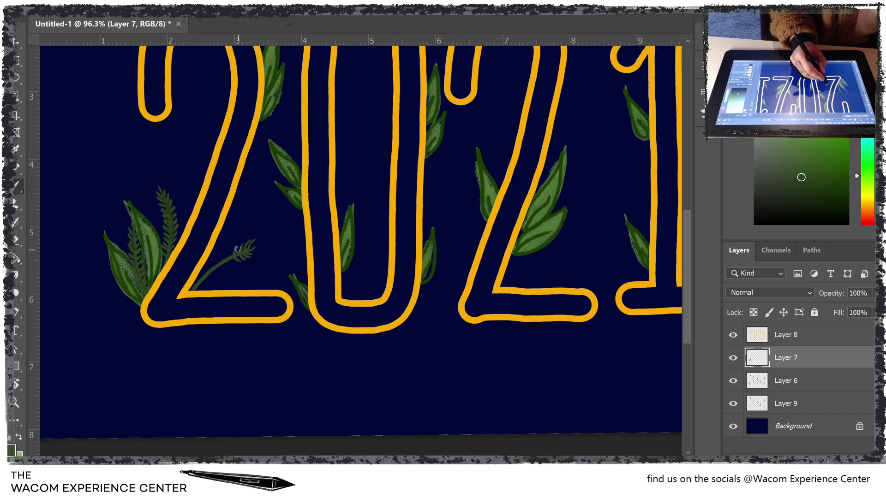
{"action": "mouse_move", "coordinate": [224, 261]}
{"action": "left_mouse_down"}
{"action": "mouse_move", "coordinate": [228, 250]}
{"action": "mouse_move", "coordinate": [234, 267]}
{"action": "mouse_move", "coordinate": [222, 252]}
{"action": "mouse_move", "coordinate": [216, 278]}
{"action": "left_mouse_up"}
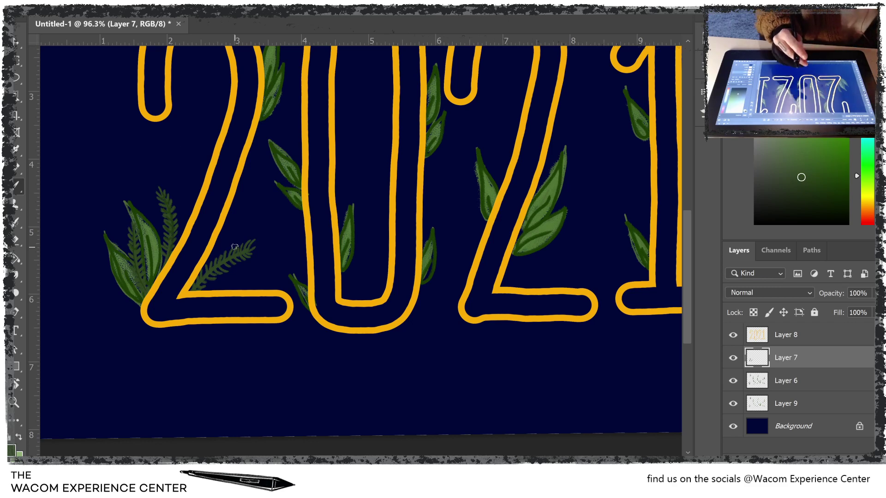
{"action": "scroll", "coordinate": [235, 247], "scroll_direction": "down", "scroll_amount": 1}
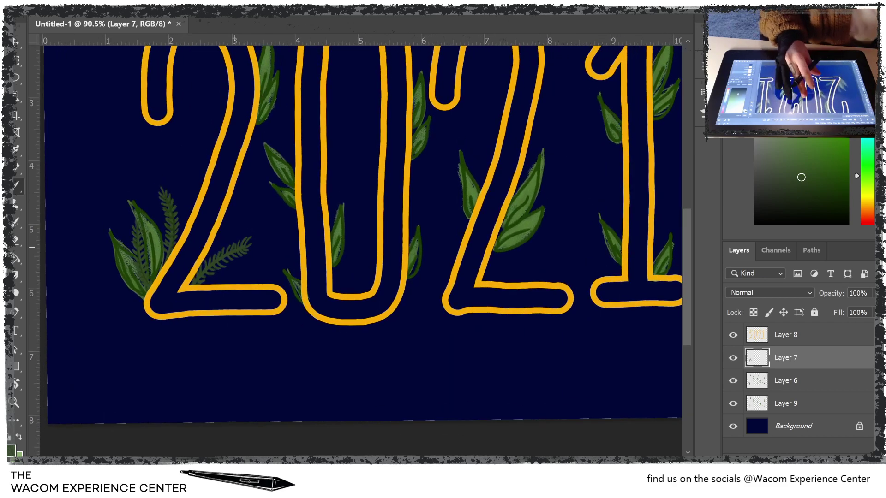
{"action": "scroll", "coordinate": [235, 247], "scroll_direction": "up", "scroll_amount": 2}
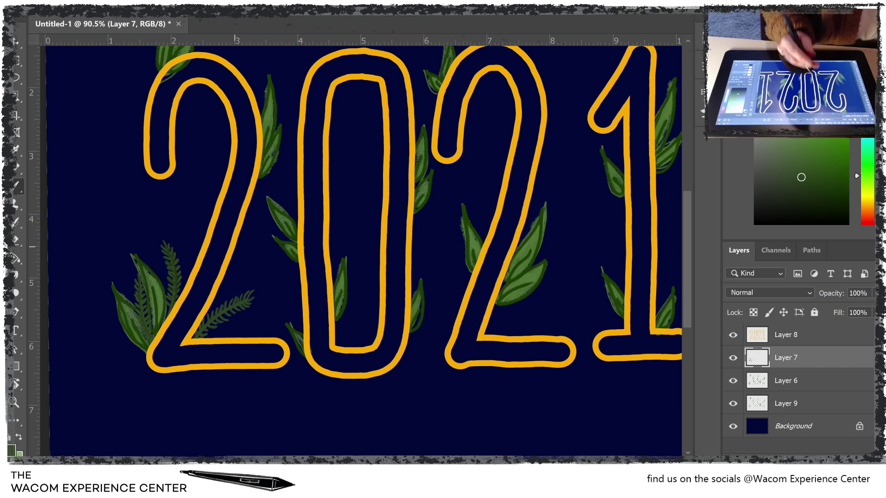
{"action": "scroll", "coordinate": [361, 251], "scroll_direction": "down", "scroll_amount": 2}
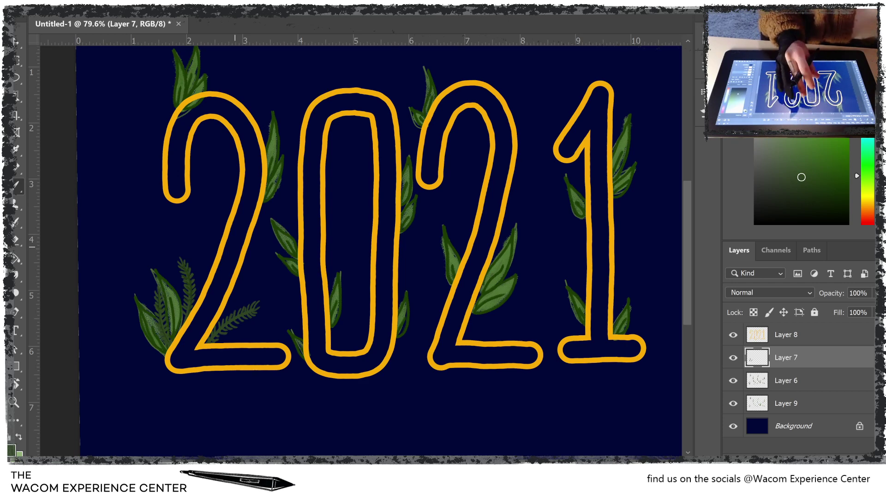
{"action": "scroll", "coordinate": [361, 252], "scroll_direction": "up", "scroll_amount": 1}
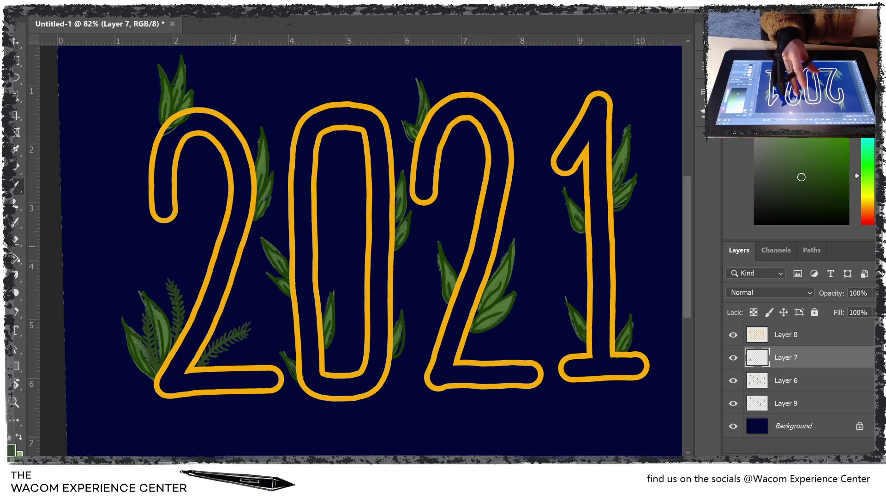
{"action": "scroll", "coordinate": [378, 250], "scroll_direction": "down", "scroll_amount": 1}
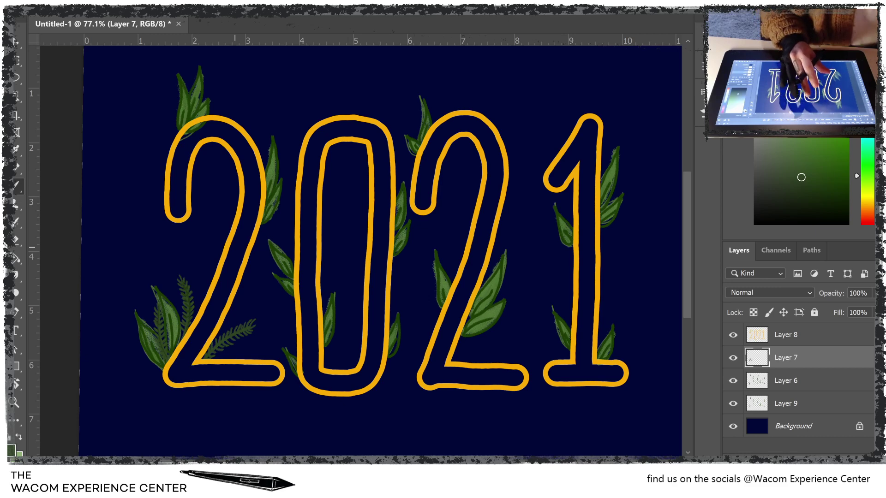
{"action": "scroll", "coordinate": [235, 247], "scroll_direction": "down", "scroll_amount": 2}
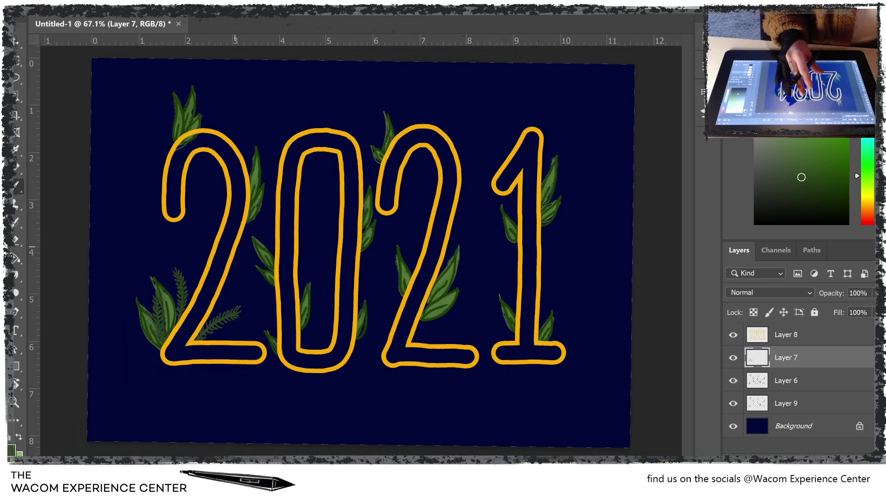
{"action": "scroll", "coordinate": [360, 252], "scroll_direction": "up", "scroll_amount": 1}
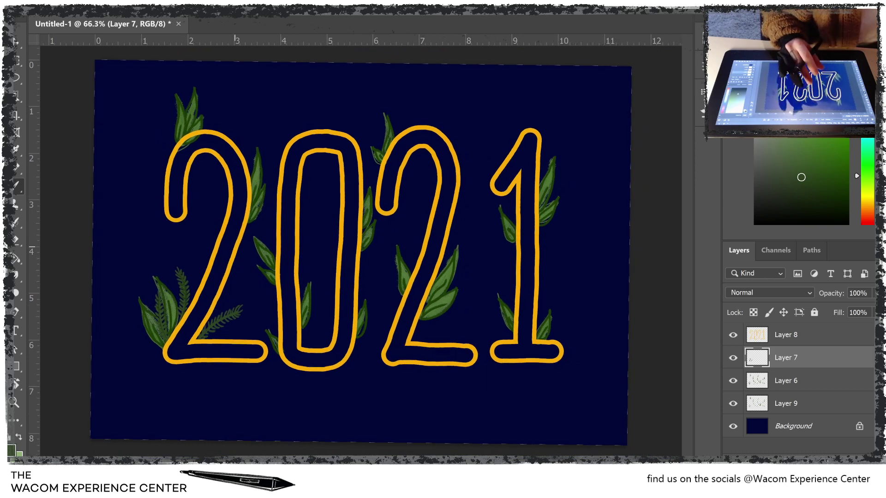
{"action": "scroll", "coordinate": [361, 252], "scroll_direction": "down", "scroll_amount": 1}
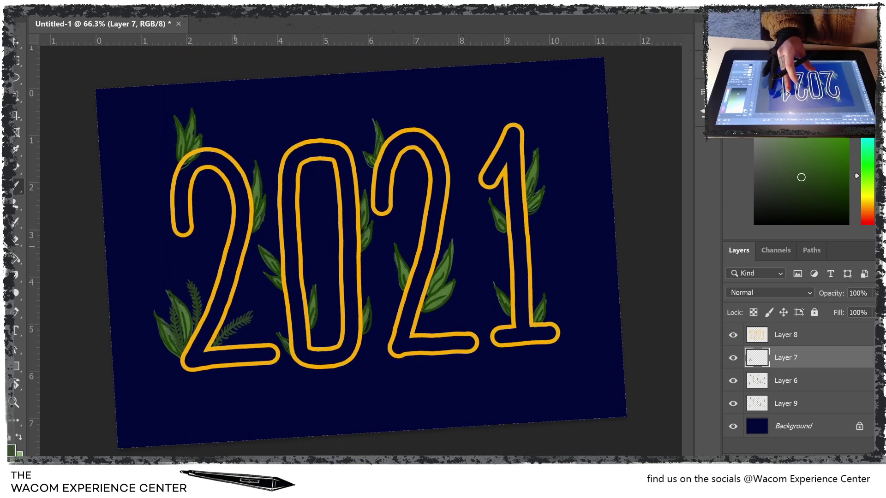
{"action": "scroll", "coordinate": [361, 252], "scroll_direction": "up", "scroll_amount": 1}
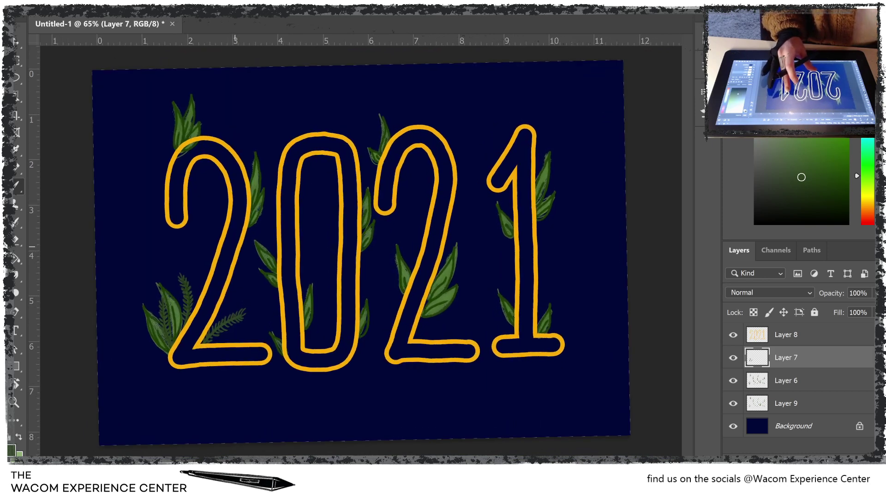
{"action": "scroll", "coordinate": [360, 251], "scroll_direction": "up", "scroll_amount": 1}
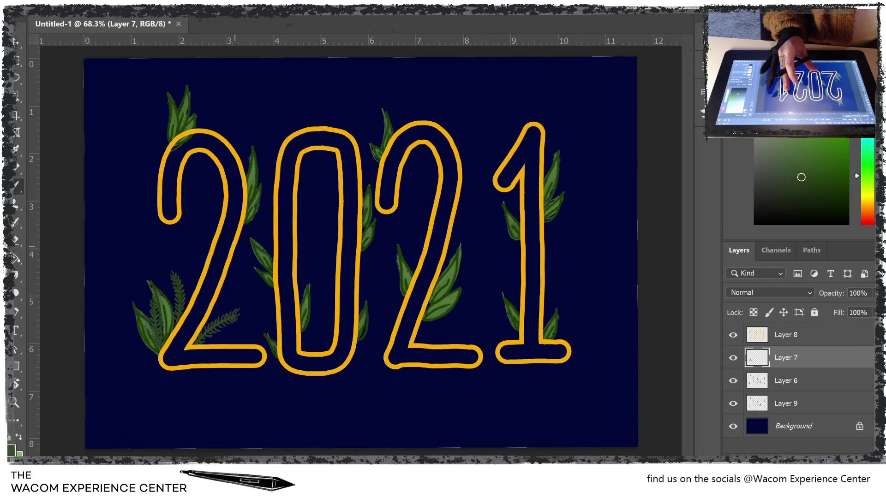
{"action": "scroll", "coordinate": [360, 251], "scroll_direction": "up", "scroll_amount": 1}
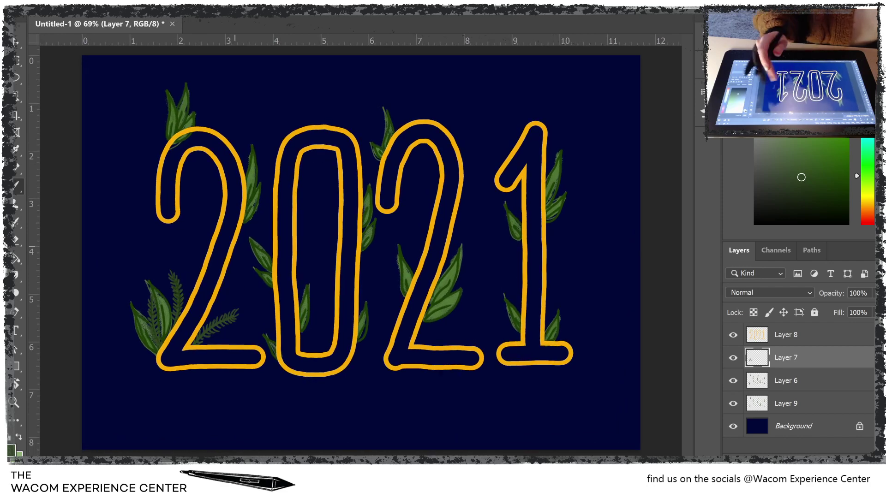
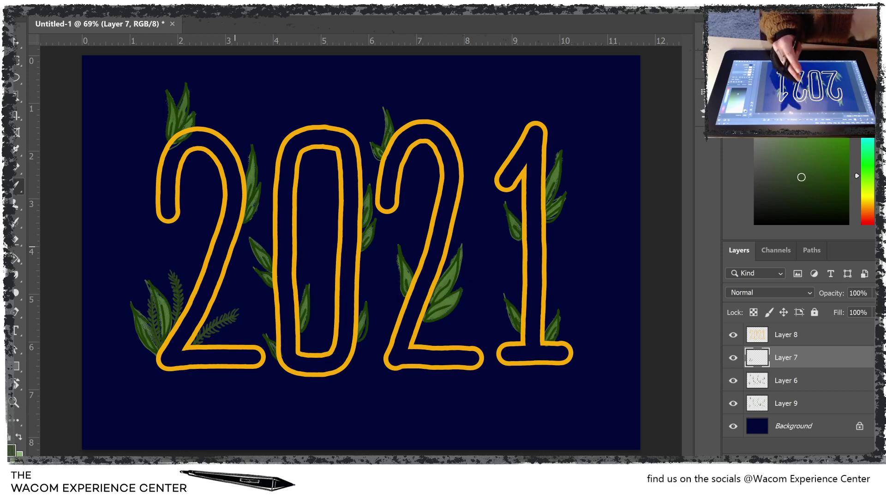
Step: Zoom in and brush a few small leaflets at the tip of the fern sprig atop the first 2
{"action": "scroll", "coordinate": [360, 252], "scroll_direction": "down", "scroll_amount": 1}
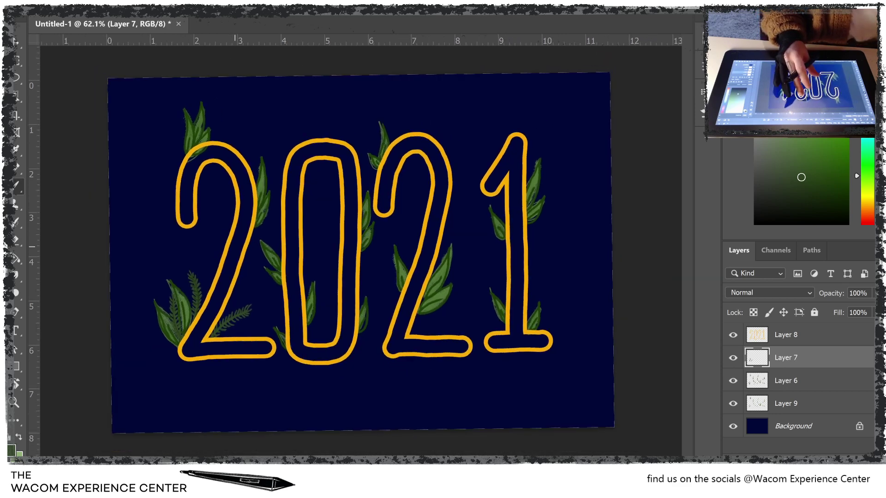
{"action": "scroll", "coordinate": [360, 252], "scroll_direction": "up", "scroll_amount": 1}
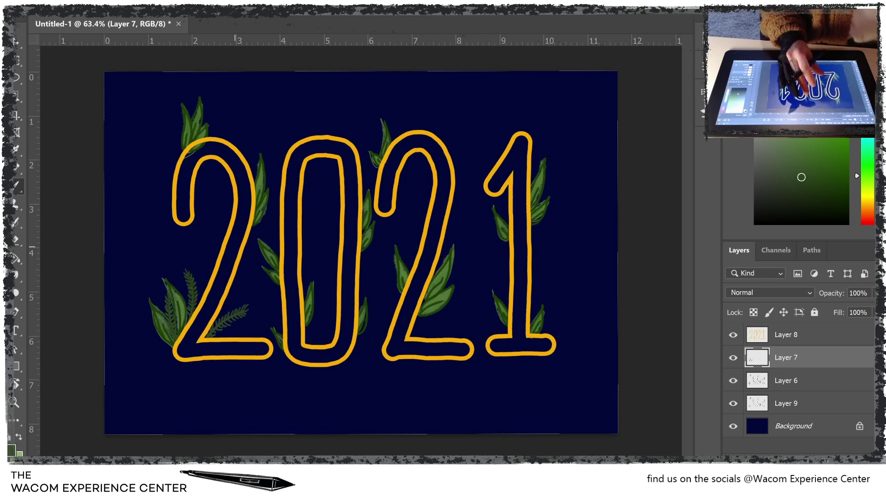
{"action": "scroll", "coordinate": [360, 253], "scroll_direction": "down", "scroll_amount": 1}
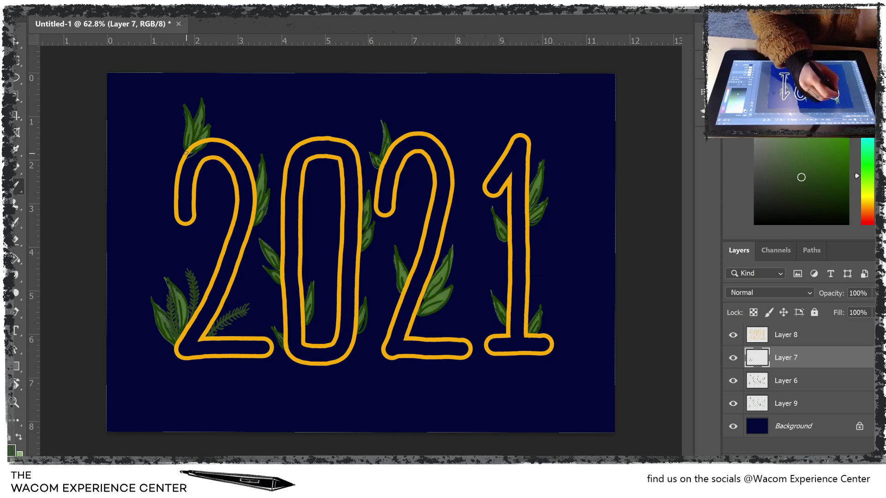
{"action": "scroll", "coordinate": [184, 139], "scroll_direction": "up", "scroll_amount": 5}
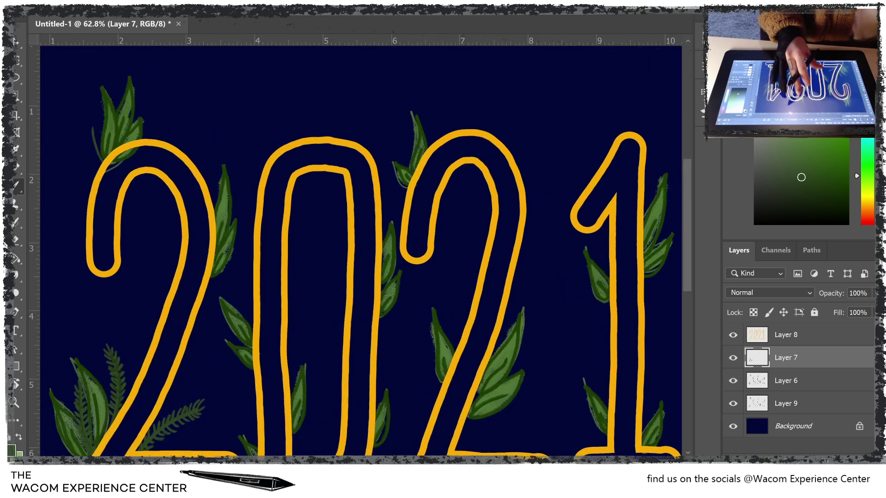
{"action": "left_click_drag", "start_coordinate": [112, 155], "coordinate": [121, 204]}
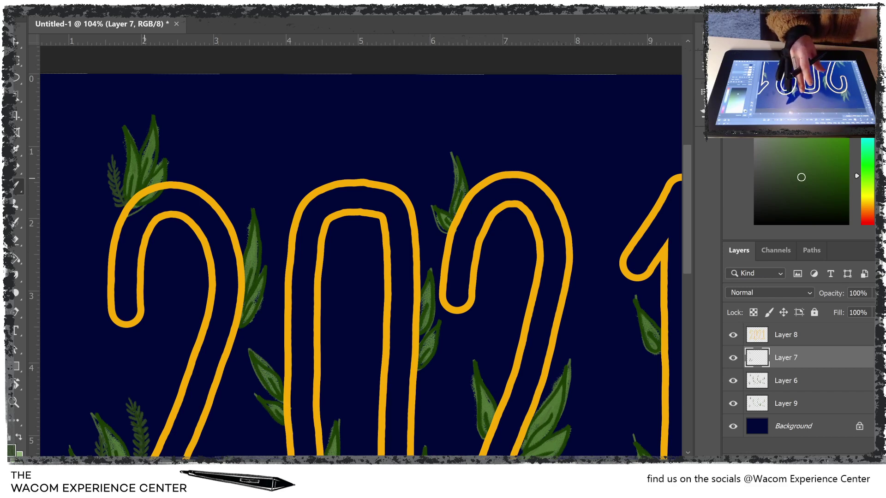
{"action": "scroll", "coordinate": [361, 252], "scroll_direction": "down", "scroll_amount": 2}
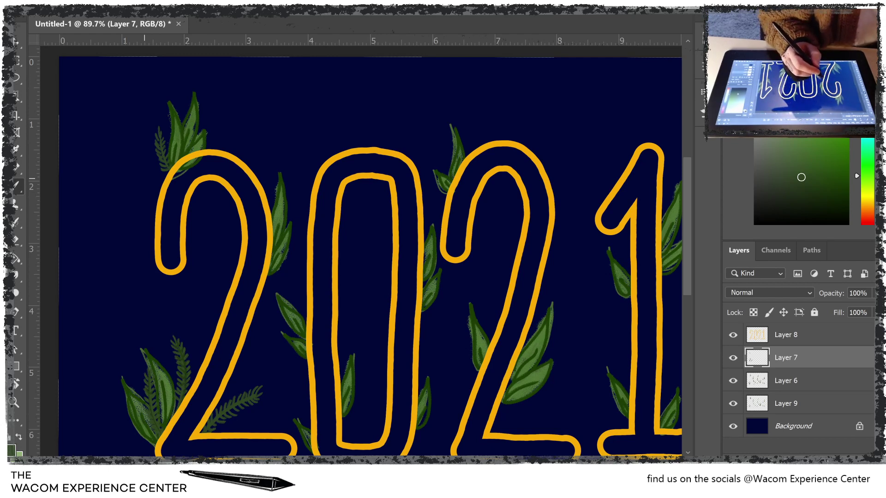
{"action": "scroll", "coordinate": [144, 179], "scroll_direction": "down", "scroll_amount": 2}
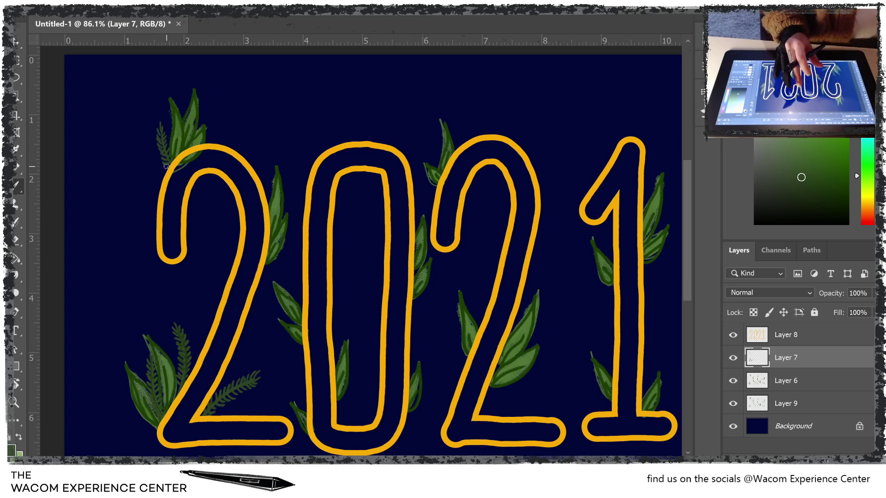
{"action": "scroll", "coordinate": [360, 252], "scroll_direction": "down", "scroll_amount": 1}
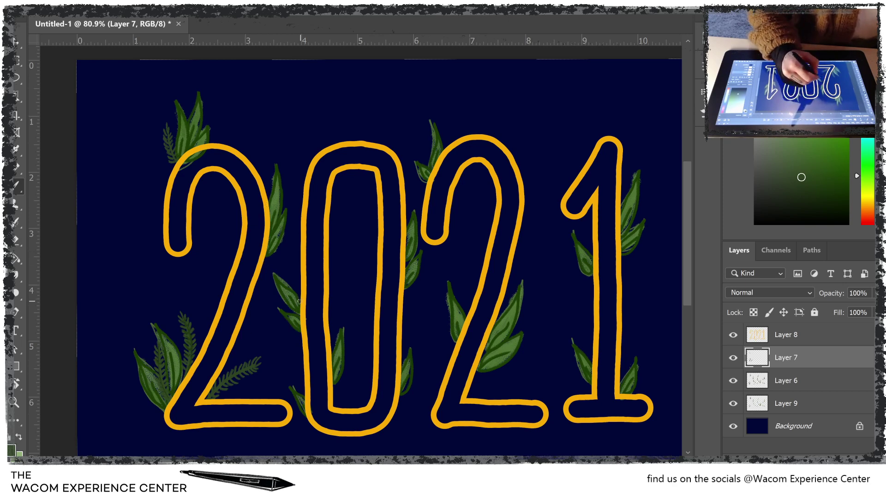
Step: Paint a thin dark green stem between the first 2 and the 0, with leaflets down both sides
{"action": "left_click_drag", "start_coordinate": [299, 297], "coordinate": [289, 260]}
{"action": "scroll", "coordinate": [291, 236], "scroll_direction": "up", "scroll_amount": 3}
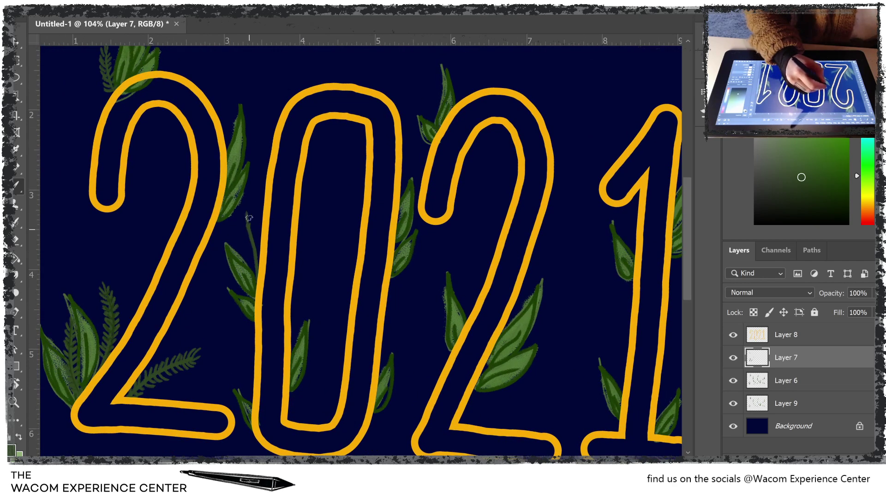
{"action": "left_click_drag", "start_coordinate": [251, 232], "coordinate": [258, 256]}
{"action": "left_click_drag", "start_coordinate": [255, 264], "coordinate": [252, 267]}
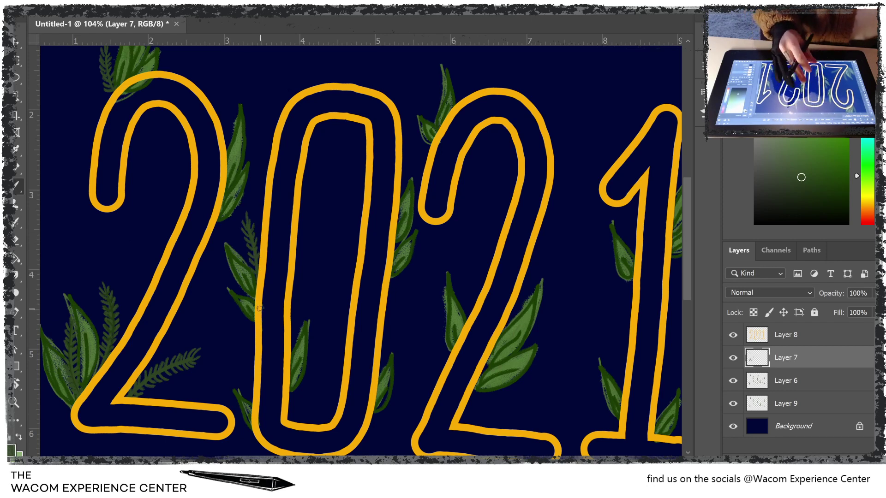
{"action": "left_click_drag", "start_coordinate": [260, 309], "coordinate": [263, 270]}
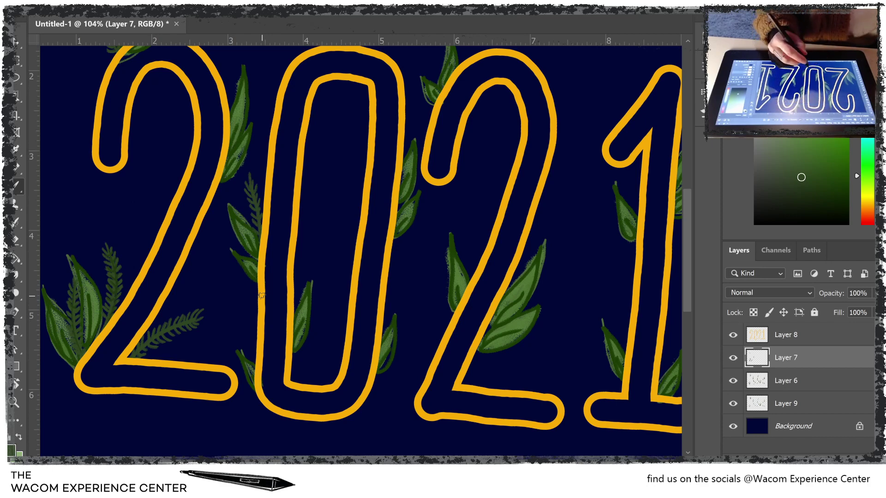
{"action": "scroll", "coordinate": [262, 296], "scroll_direction": "down", "scroll_amount": 2}
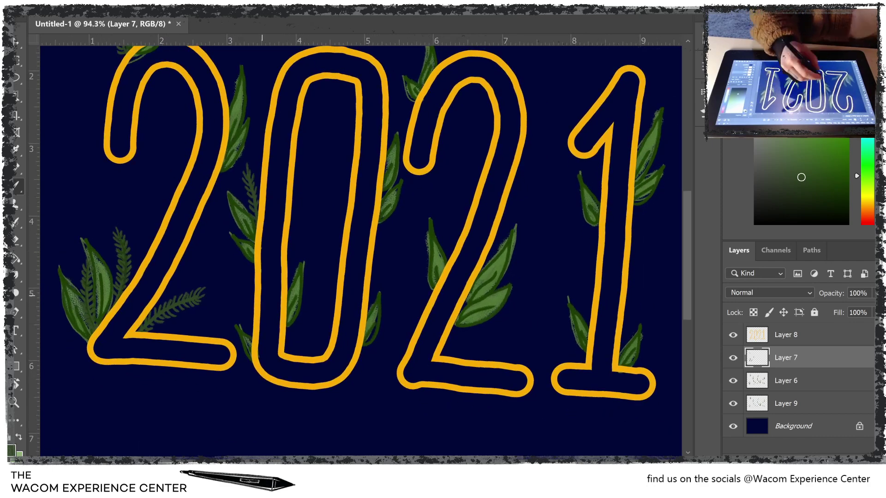
Step: Paint a leafy fern stem inside the 0 and a needle-leaved stem low beside it
{"action": "mouse_move", "coordinate": [288, 291]}
{"action": "left_mouse_down"}
{"action": "mouse_move", "coordinate": [313, 221]}
{"action": "mouse_move", "coordinate": [300, 252]}
{"action": "left_mouse_up"}
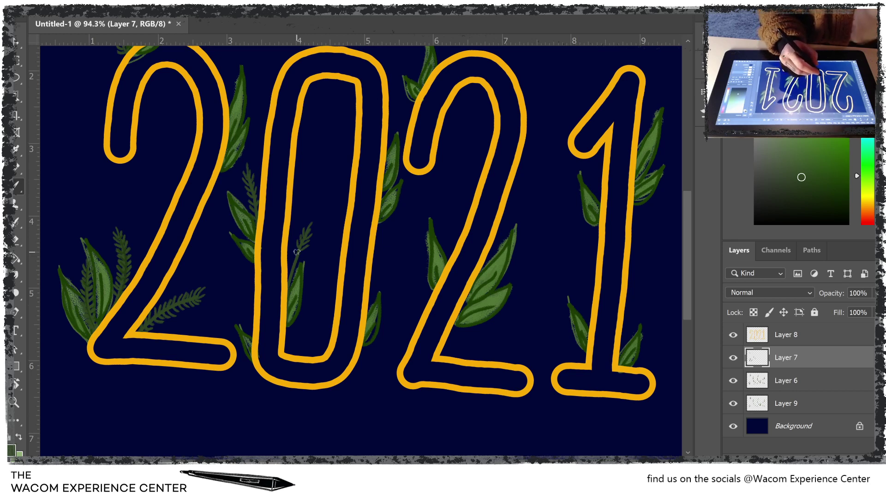
{"action": "left_click_drag", "start_coordinate": [294, 245], "coordinate": [291, 280]}
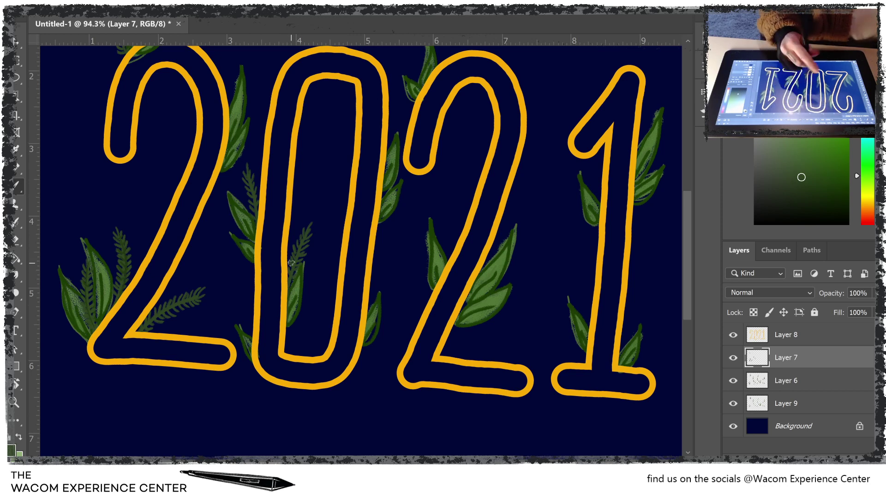
{"action": "left_click_drag", "start_coordinate": [253, 341], "coordinate": [243, 305]}
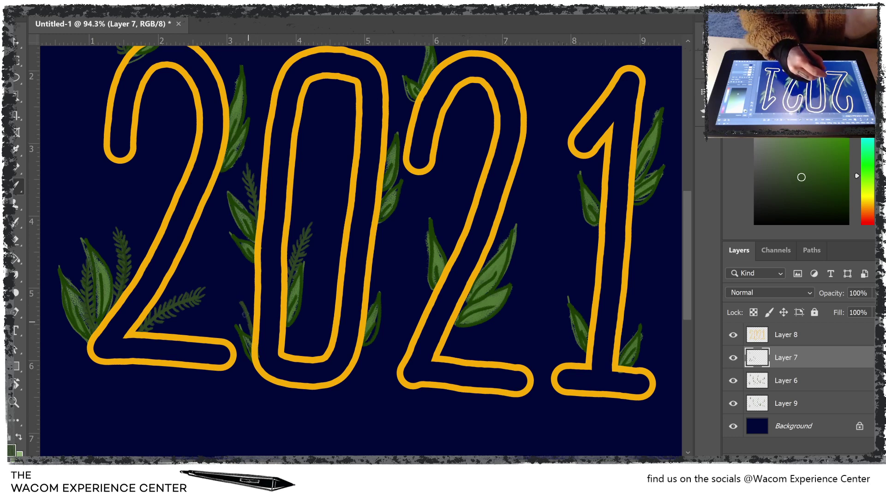
{"action": "left_click_drag", "start_coordinate": [239, 291], "coordinate": [251, 328]}
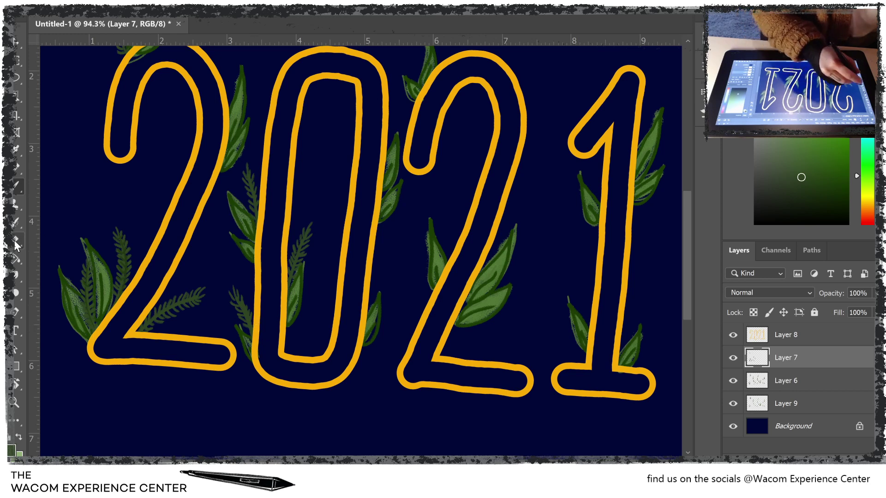
Step: Erase the stray strokes on the lower fern and redraw its stem with the Brush
{"action": "key", "text": "e"}
{"action": "left_click_drag", "start_coordinate": [245, 322], "coordinate": [249, 333]}
{"action": "left_click", "coordinate": [16, 185]}
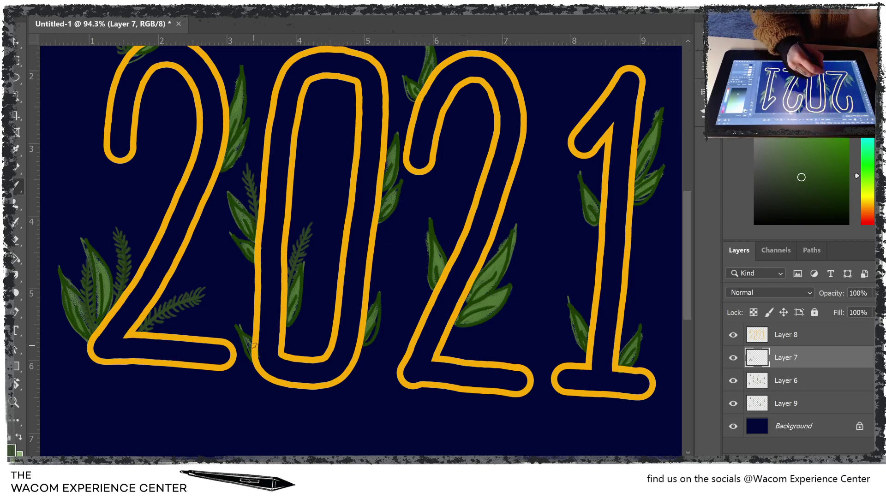
{"action": "mouse_move", "coordinate": [253, 338]}
{"action": "left_mouse_down"}
{"action": "mouse_move", "coordinate": [236, 299]}
{"action": "mouse_move", "coordinate": [248, 301]}
{"action": "mouse_move", "coordinate": [245, 323]}
{"action": "mouse_move", "coordinate": [256, 333]}
{"action": "left_mouse_up"}
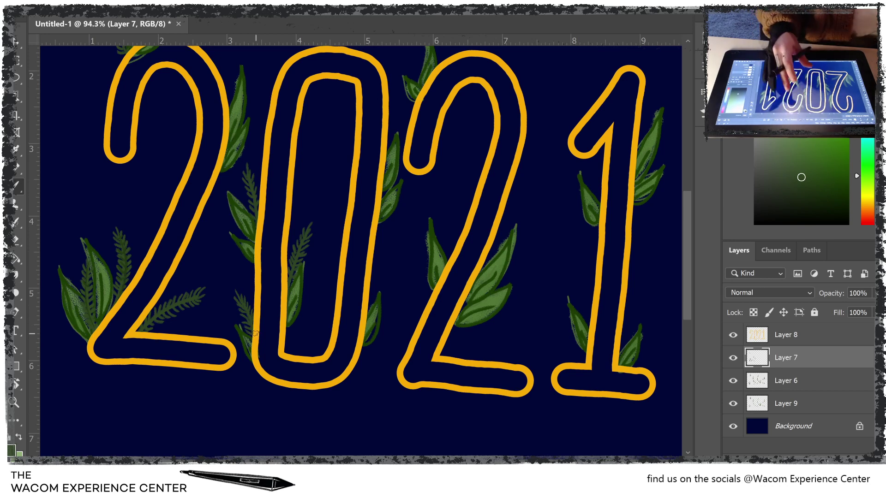
{"action": "scroll", "coordinate": [361, 252], "scroll_direction": "down", "scroll_amount": 1}
{"action": "scroll", "coordinate": [361, 251], "scroll_direction": "down", "scroll_amount": 1}
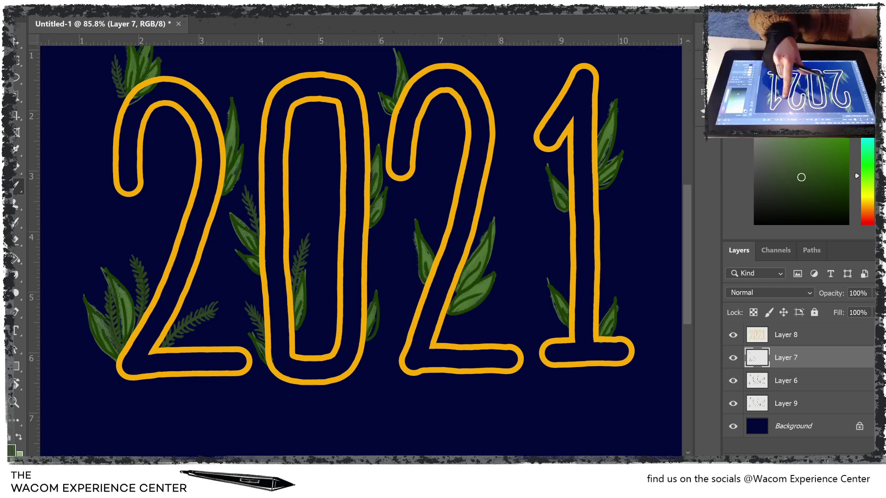
{"action": "scroll", "coordinate": [361, 251], "scroll_direction": "down", "scroll_amount": 2}
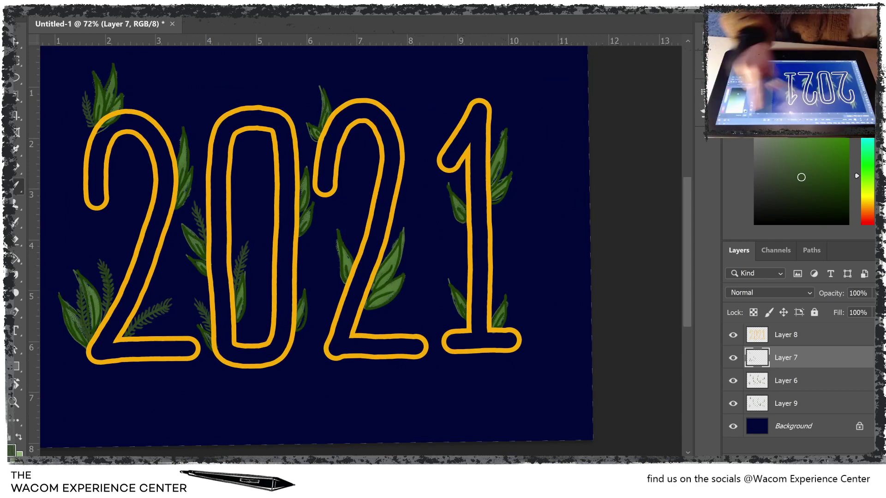
{"action": "scroll", "coordinate": [314, 240], "scroll_direction": "down", "scroll_amount": 3}
{"action": "scroll", "coordinate": [415, 231], "scroll_direction": "up", "scroll_amount": 3}
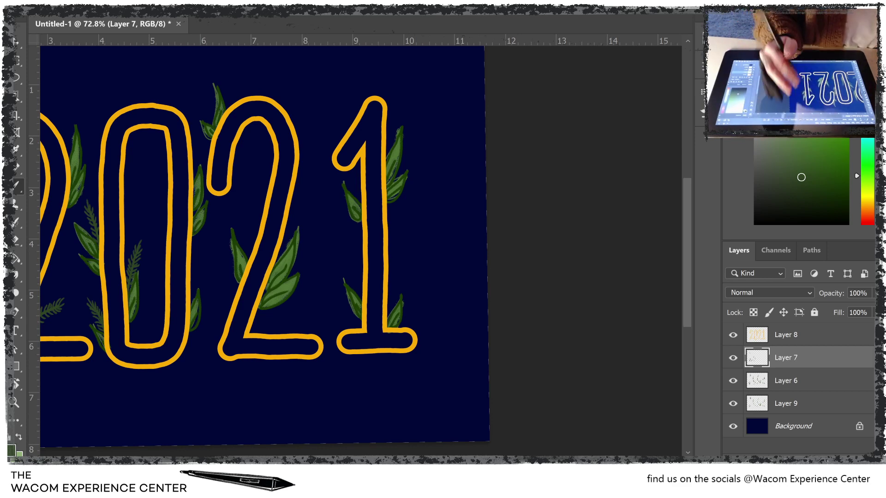
{"action": "scroll", "coordinate": [360, 240], "scroll_direction": "left", "scroll_amount": 5}
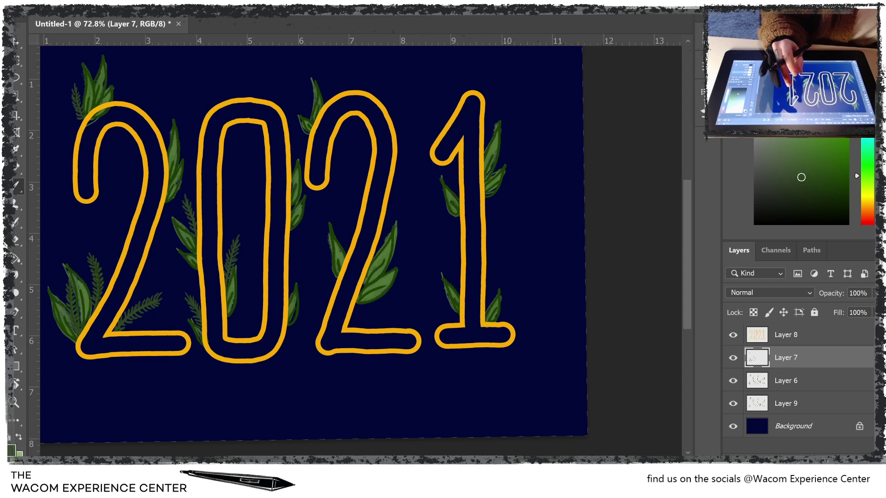
{"action": "scroll", "coordinate": [361, 251], "scroll_direction": "down", "scroll_amount": 2}
{"action": "scroll", "coordinate": [361, 251], "scroll_direction": "up", "scroll_amount": 2}
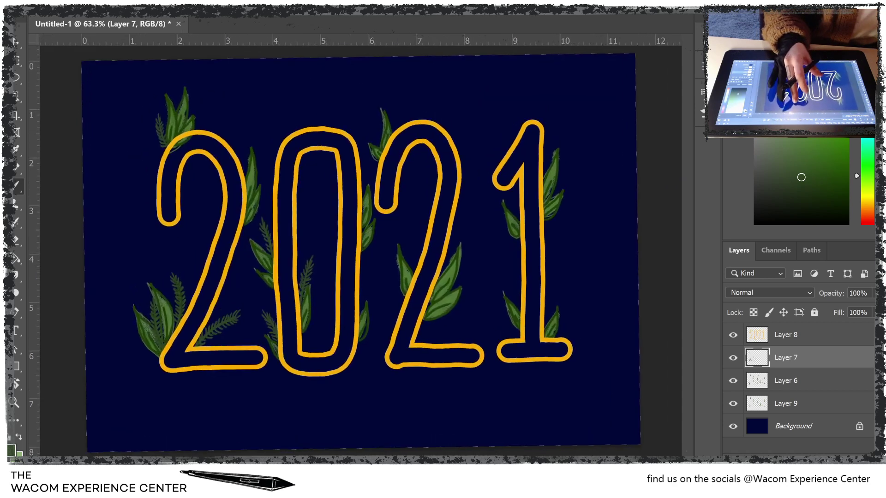
{"action": "scroll", "coordinate": [305, 245], "scroll_direction": "up", "scroll_amount": 1}
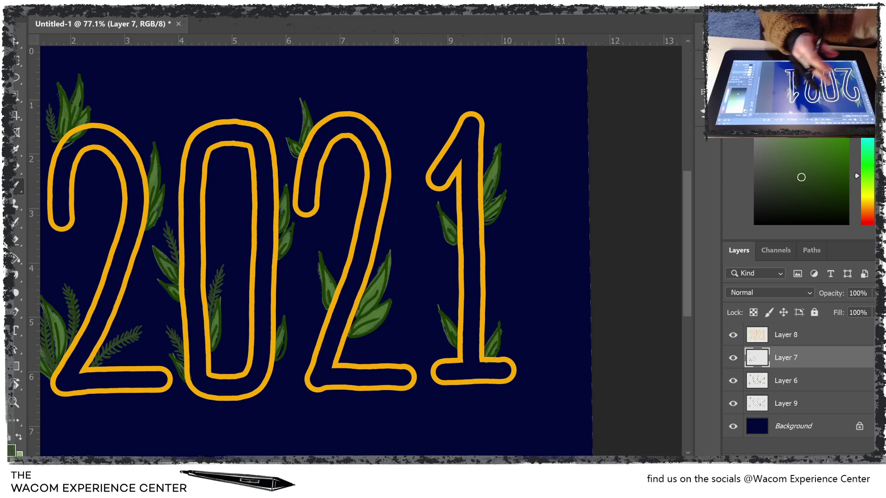
{"action": "scroll", "coordinate": [360, 249], "scroll_direction": "down", "scroll_amount": 1}
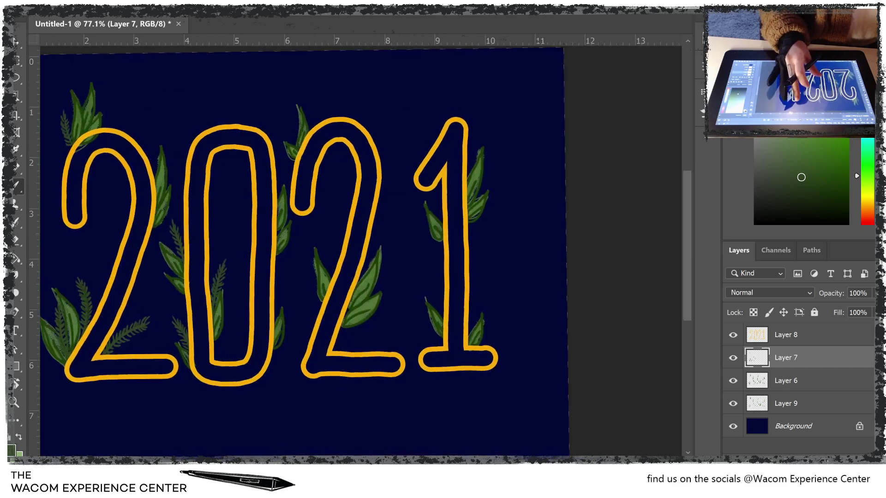
{"action": "scroll", "coordinate": [360, 249], "scroll_direction": "left", "scroll_amount": 2}
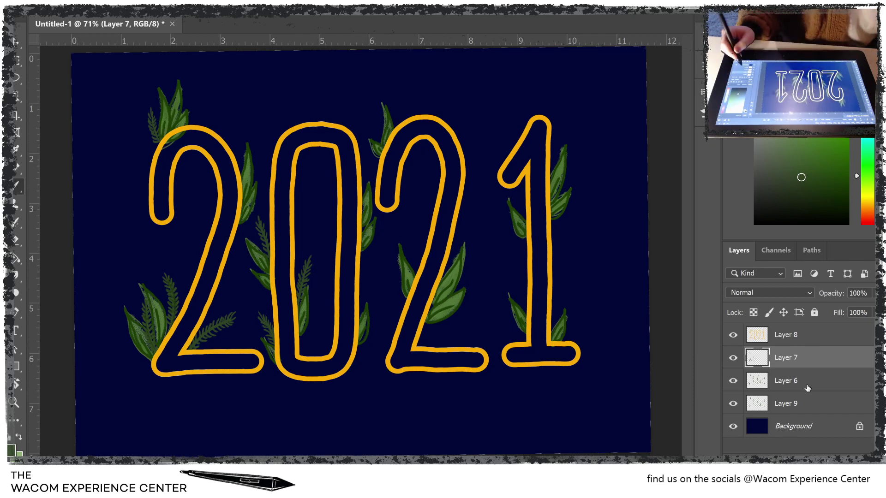
Step: Add Layer 10 above Layer 6, pick a near-black colour, and undo a test loop in the 0
{"action": "left_click", "coordinate": [757, 383]}
{"action": "key", "text": "ctrl+shift+alt+n"}
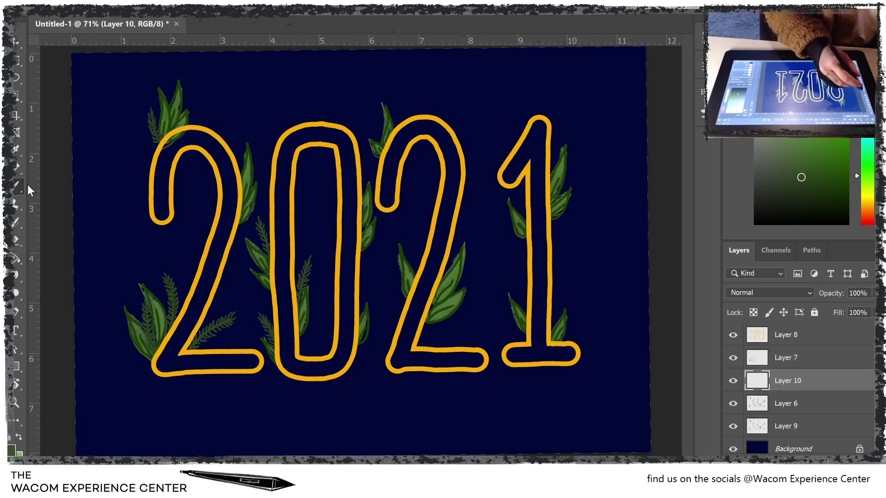
{"action": "left_click_drag", "start_coordinate": [780, 197], "coordinate": [755, 224]}
{"action": "left_click", "coordinate": [765, 220]}
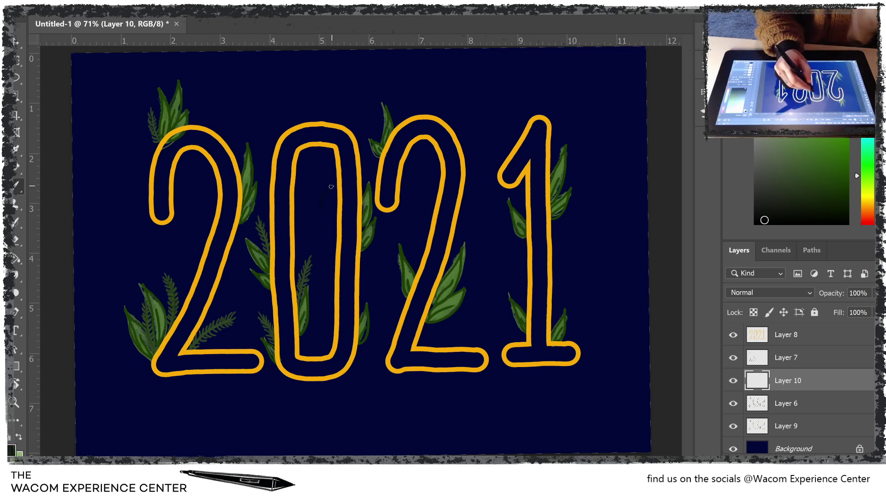
{"action": "mouse_move", "coordinate": [330, 185]}
{"action": "left_mouse_down"}
{"action": "mouse_move", "coordinate": [323, 203]}
{"action": "mouse_move", "coordinate": [333, 209]}
{"action": "mouse_move", "coordinate": [329, 190]}
{"action": "left_mouse_up"}
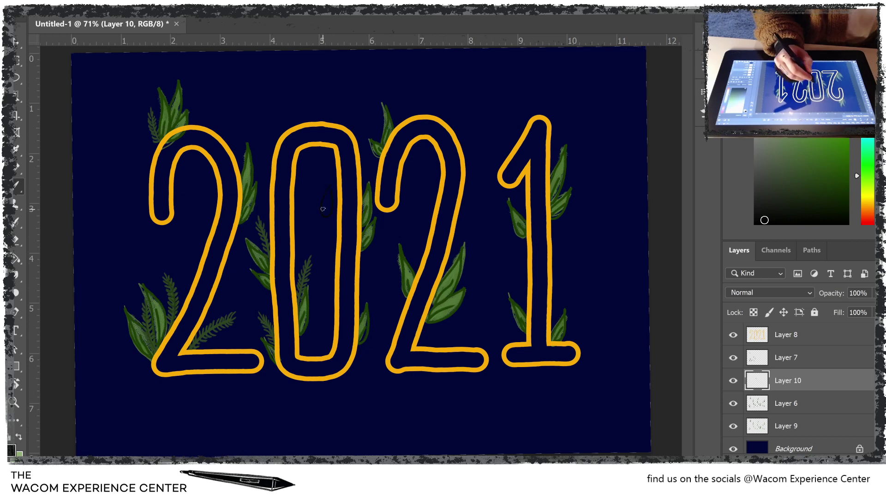
{"action": "key", "text": "ctrl+z"}
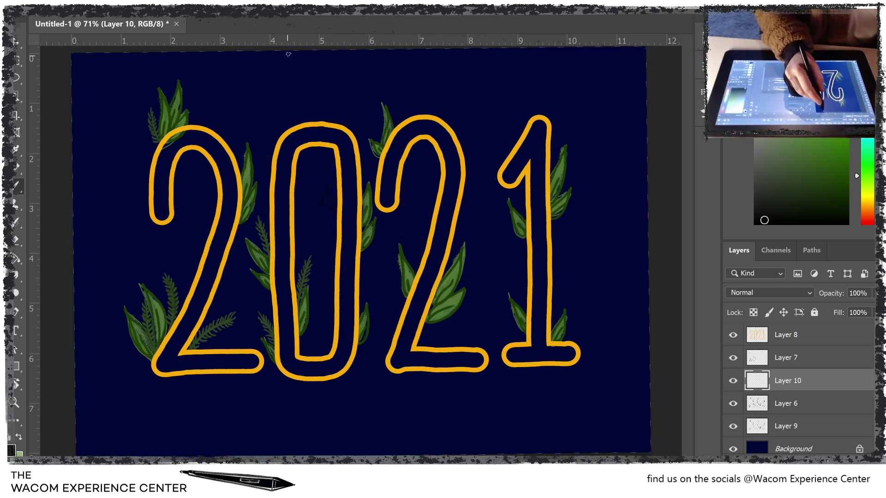
Step: Remove Layer 10 with the trash icon and pick green from the Color panel
{"action": "left_click_drag", "start_coordinate": [791, 389], "coordinate": [866, 464]}
{"action": "left_click", "coordinate": [796, 359]}
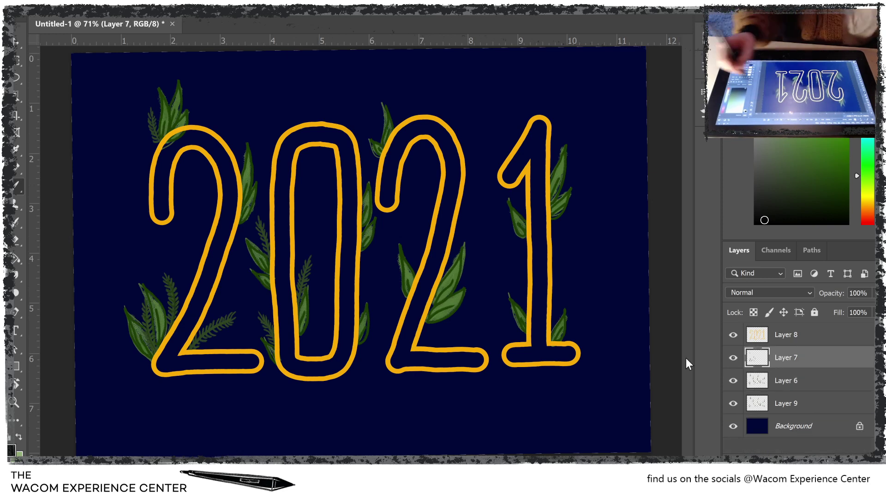
{"action": "left_click", "coordinate": [838, 182]}
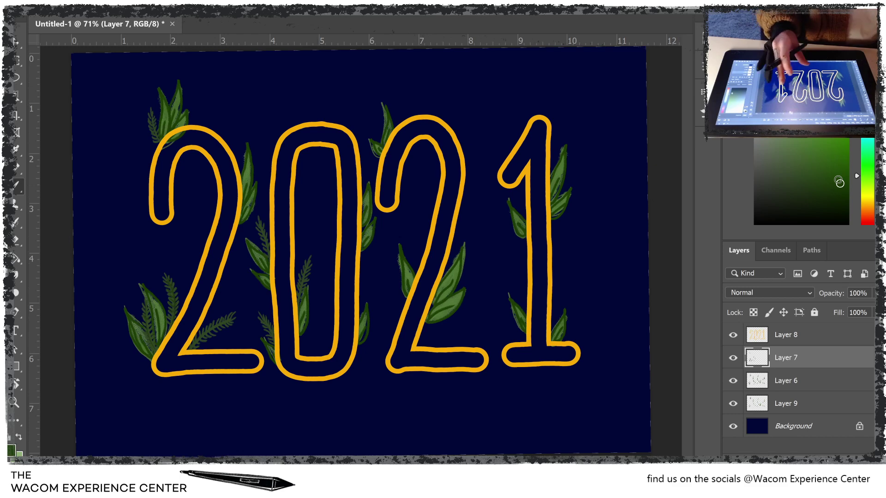
{"action": "scroll", "coordinate": [529, 225], "scroll_direction": "up", "scroll_amount": 1}
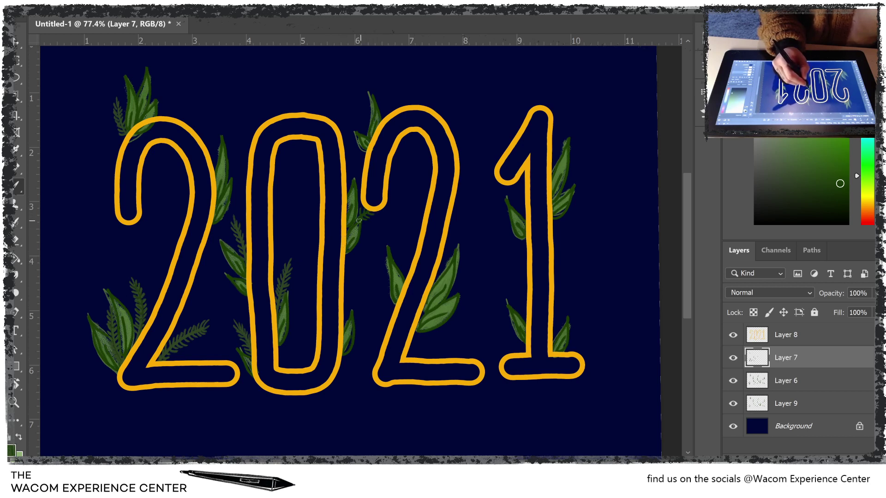
Step: Brush one thin stem stroke on Layer 7 among the leaves between the 0 and 2
{"action": "left_click_drag", "start_coordinate": [346, 326], "coordinate": [356, 284]}
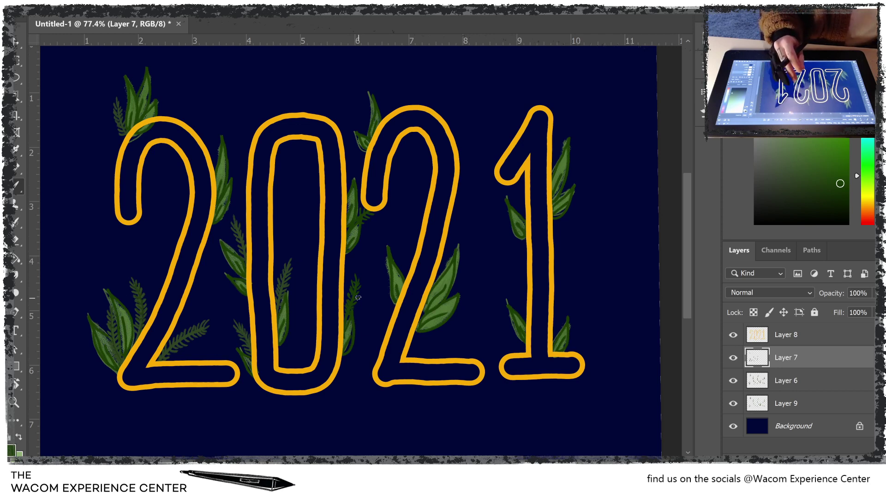
{"action": "scroll", "coordinate": [358, 299], "scroll_direction": "right", "scroll_amount": 1}
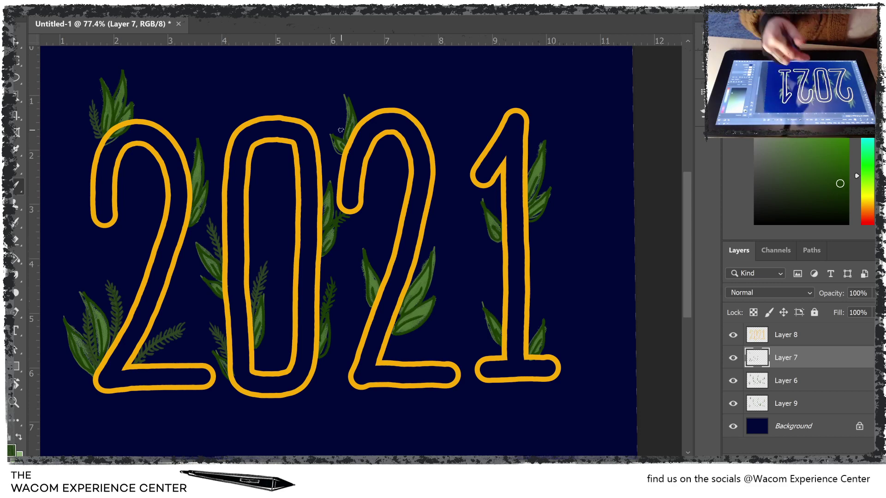
Step: Paint a stem rising from the leaf at the 2's top left, with leaflets along both sides and tip
{"action": "scroll", "coordinate": [344, 121], "scroll_direction": "up", "scroll_amount": 3}
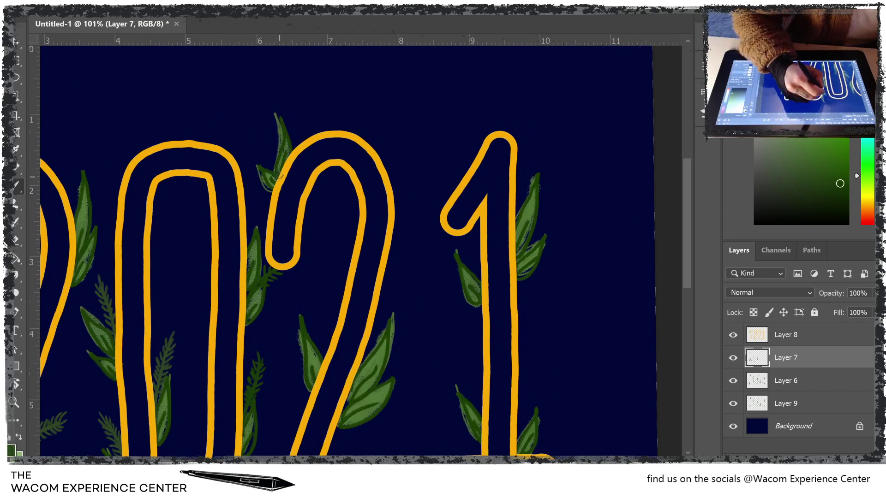
{"action": "left_click_drag", "start_coordinate": [280, 176], "coordinate": [262, 128]}
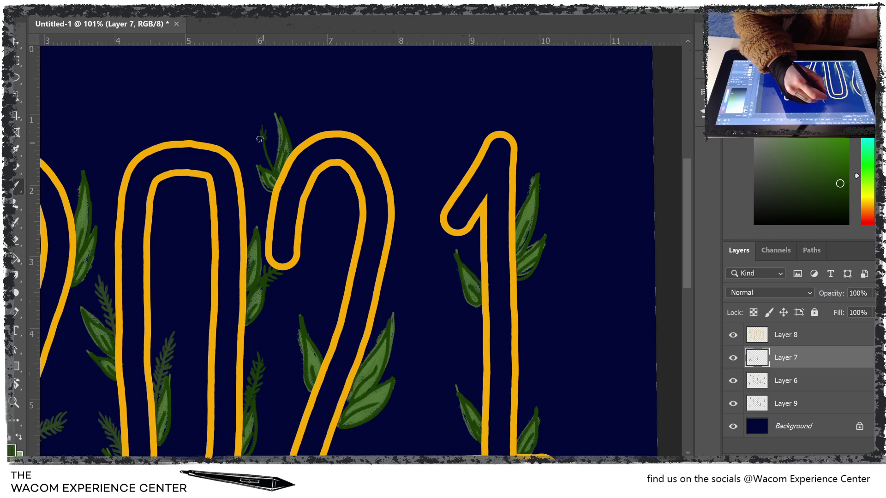
{"action": "mouse_move", "coordinate": [264, 146]}
{"action": "left_mouse_down"}
{"action": "mouse_move", "coordinate": [271, 156]}
{"action": "mouse_move", "coordinate": [262, 157]}
{"action": "mouse_move", "coordinate": [272, 159]}
{"action": "left_mouse_up"}
{"action": "left_click_drag", "start_coordinate": [271, 167], "coordinate": [314, 101]}
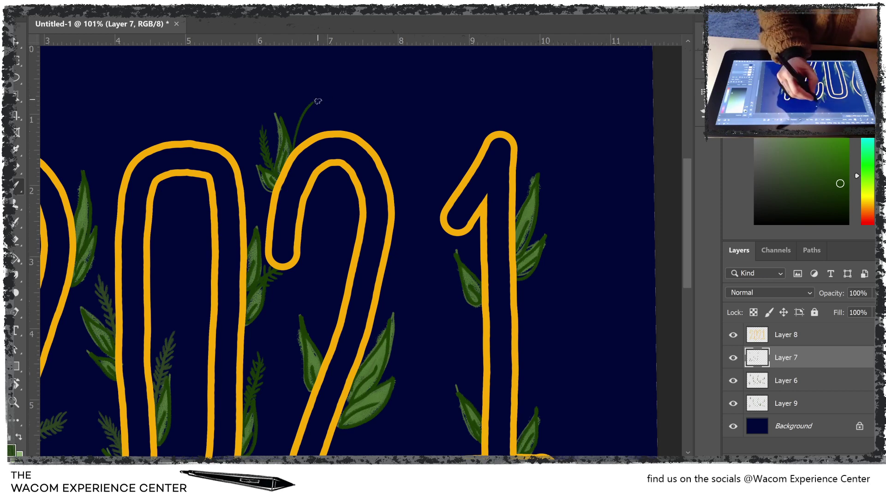
{"action": "left_click_drag", "start_coordinate": [312, 103], "coordinate": [314, 95]}
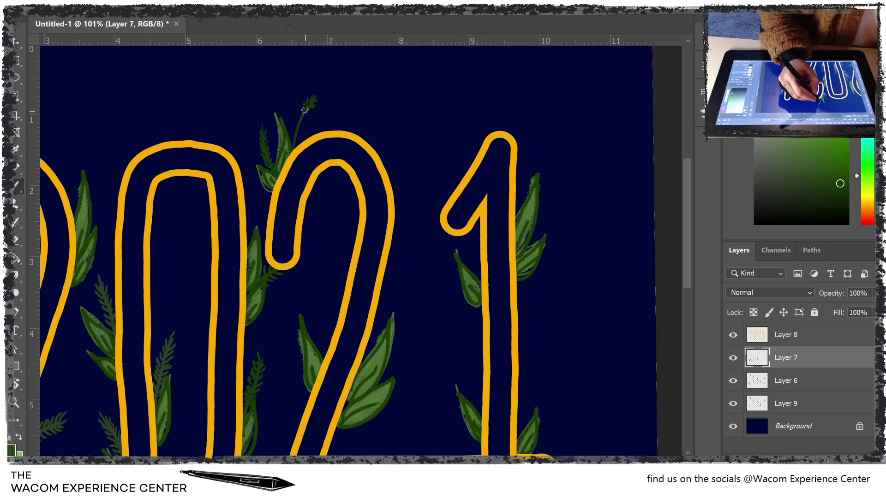
{"action": "left_click_drag", "start_coordinate": [303, 113], "coordinate": [291, 142]}
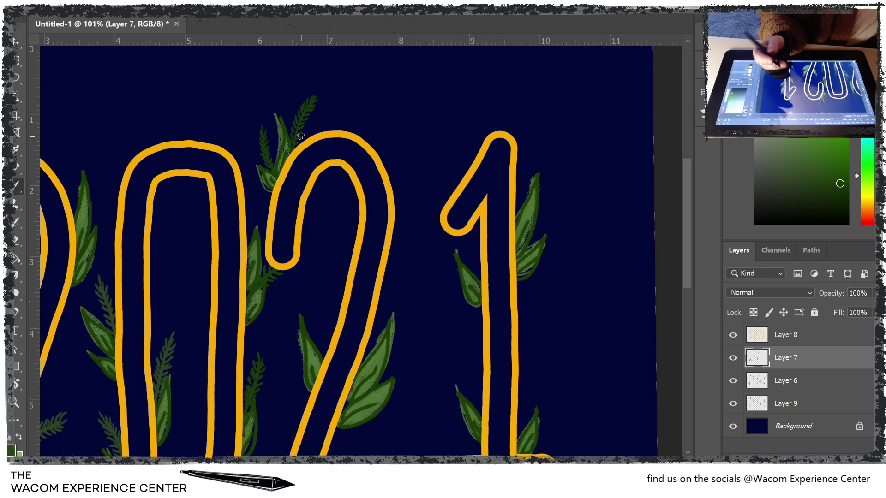
{"action": "left_click_drag", "start_coordinate": [415, 219], "coordinate": [357, 172]}
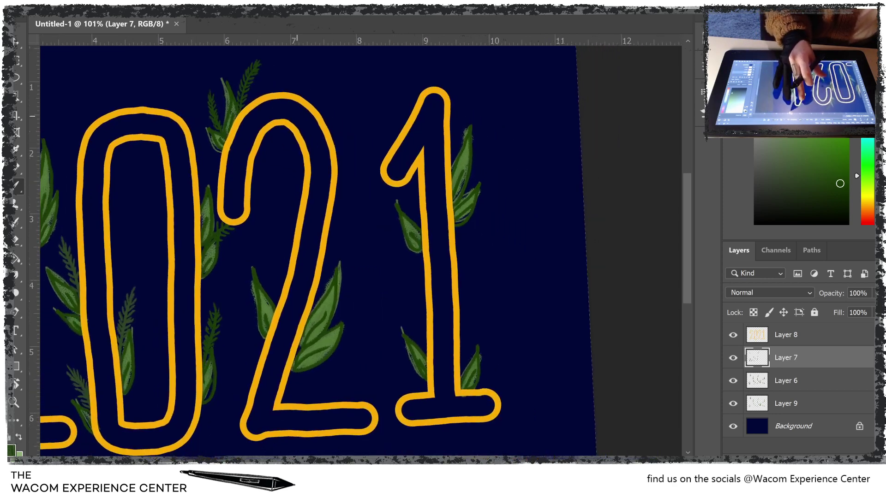
{"action": "scroll", "coordinate": [397, 185], "scroll_direction": "up", "scroll_amount": 1}
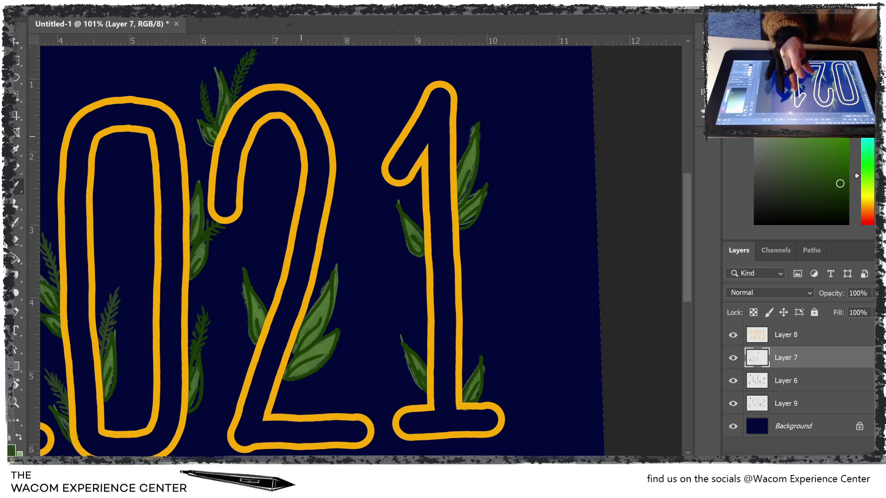
{"action": "scroll", "coordinate": [361, 251], "scroll_direction": "up", "scroll_amount": 2}
{"action": "scroll", "coordinate": [361, 251], "scroll_direction": "down", "scroll_amount": 1}
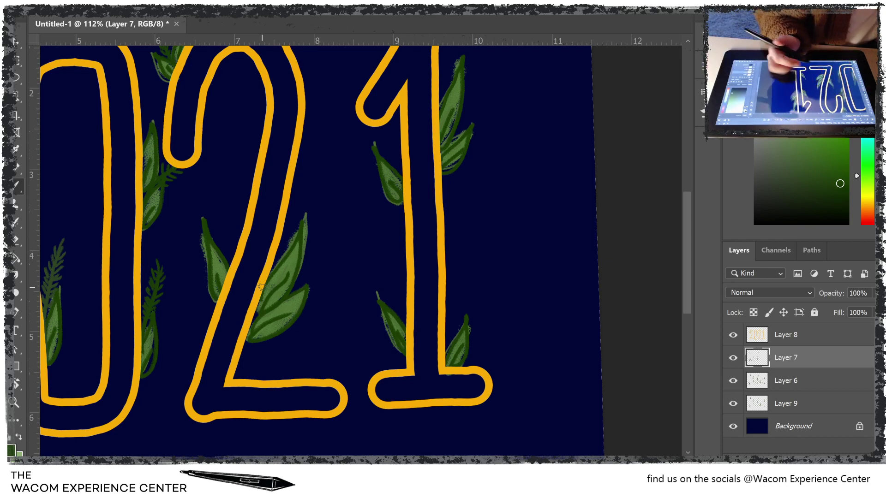
{"action": "scroll", "coordinate": [261, 287], "scroll_direction": "down", "scroll_amount": 3}
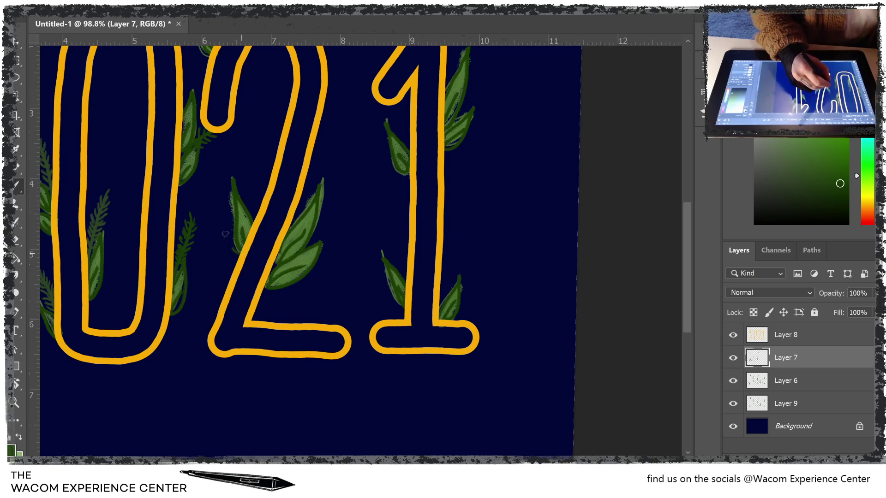
Step: Stroke a thin dark green line along the left edge of the 2's base leaf and zoom to check it
{"action": "left_click_drag", "start_coordinate": [233, 249], "coordinate": [223, 207]}
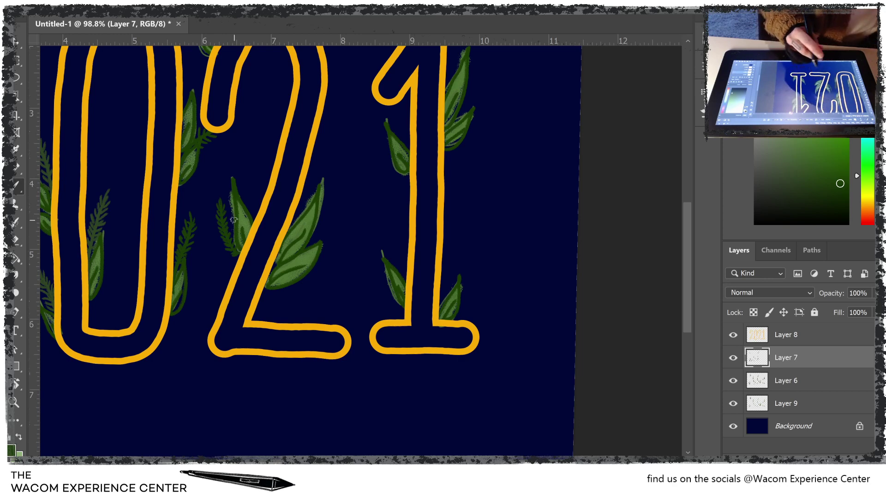
{"action": "scroll", "coordinate": [234, 220], "scroll_direction": "up", "scroll_amount": 1}
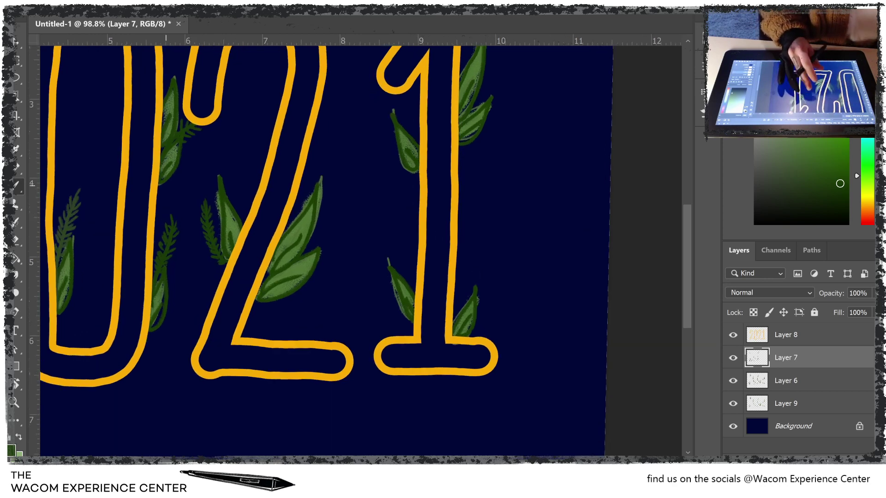
{"action": "scroll", "coordinate": [234, 220], "scroll_direction": "down", "scroll_amount": 1}
{"action": "scroll", "coordinate": [314, 249], "scroll_direction": "down", "scroll_amount": 3}
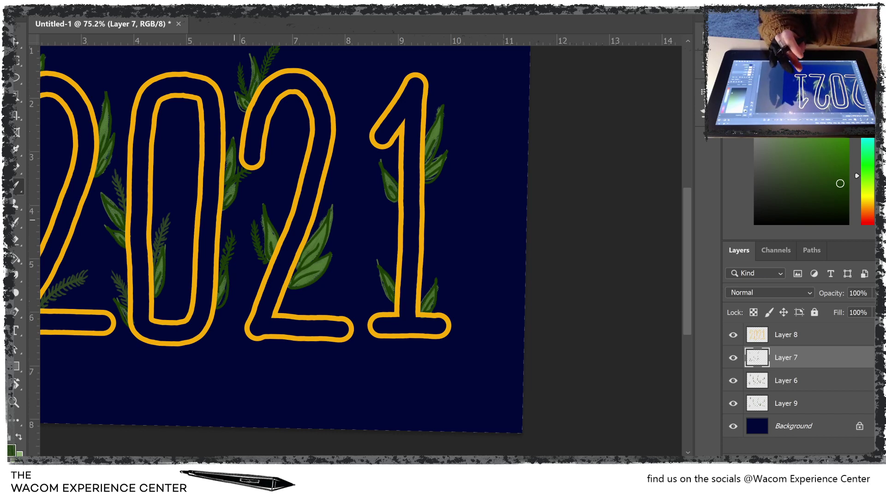
{"action": "scroll", "coordinate": [234, 220], "scroll_direction": "down", "scroll_amount": 2}
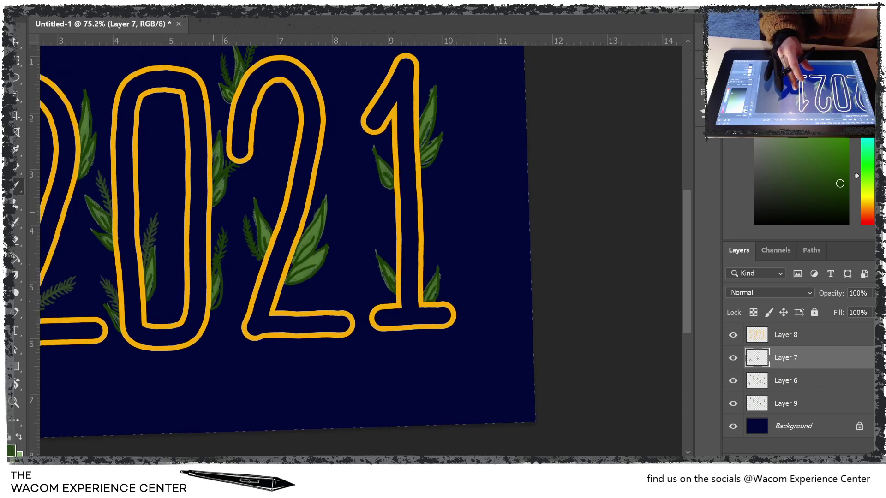
{"action": "scroll", "coordinate": [234, 221], "scroll_direction": "up", "scroll_amount": 1}
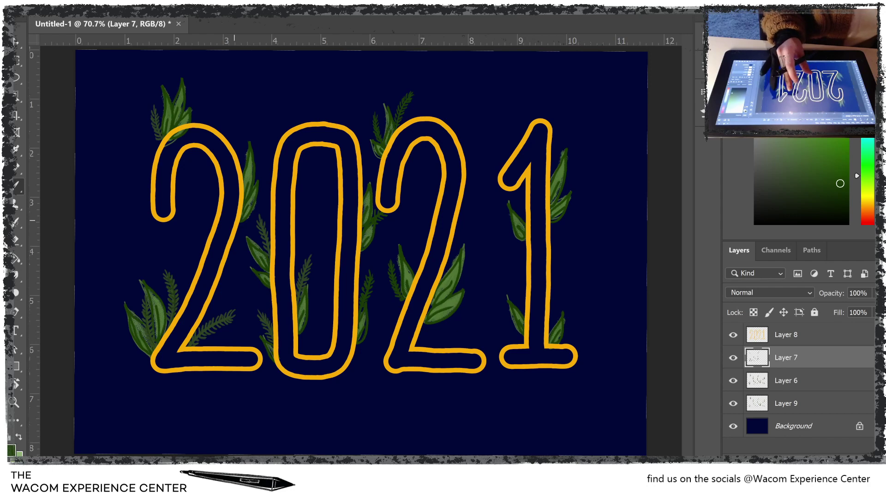
{"action": "scroll", "coordinate": [361, 252], "scroll_direction": "down", "scroll_amount": 2}
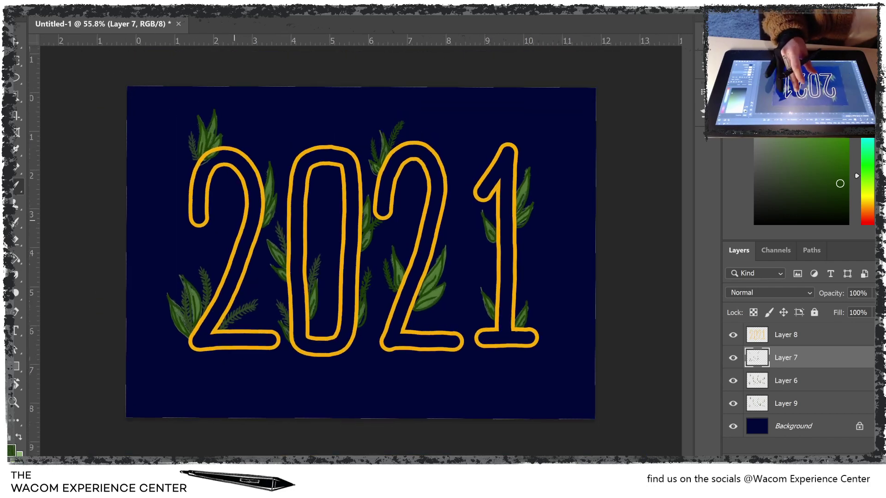
{"action": "scroll", "coordinate": [363, 252], "scroll_direction": "up", "scroll_amount": 1}
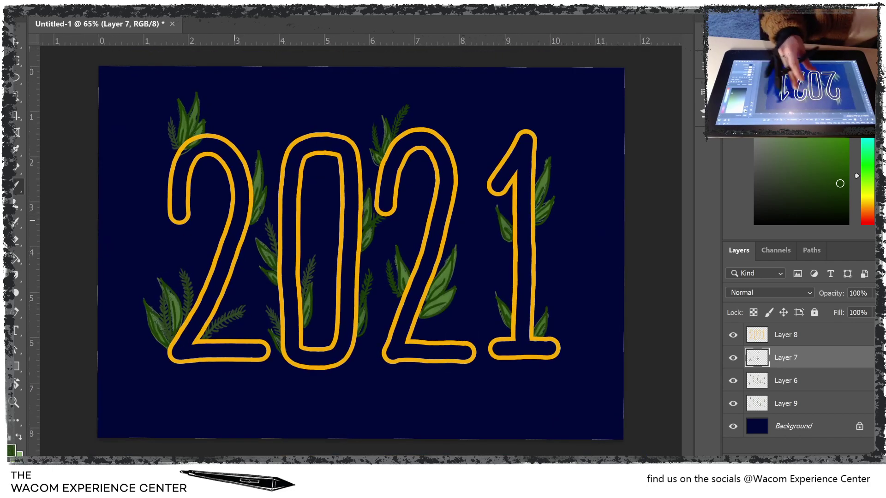
{"action": "scroll", "coordinate": [361, 251], "scroll_direction": "down", "scroll_amount": 1}
{"action": "scroll", "coordinate": [361, 251], "scroll_direction": "up", "scroll_amount": 3}
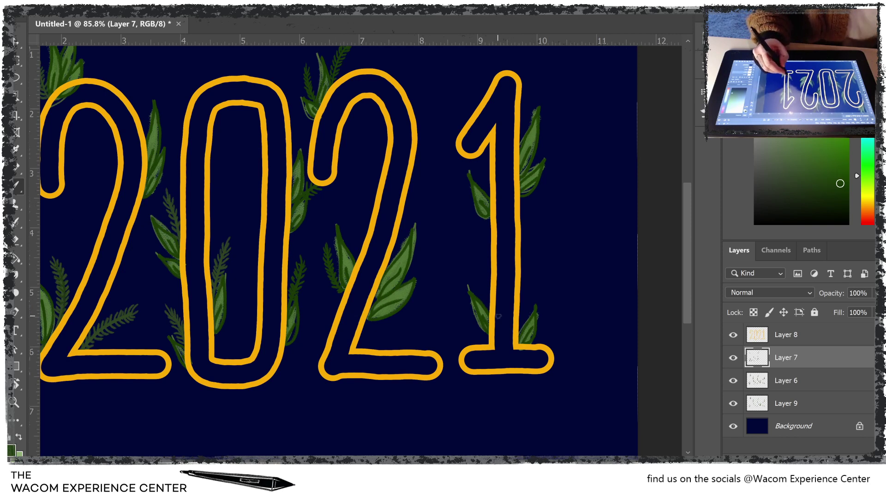
Step: Paint two thin green stems rising up and right from the leaves at the foot of the 1
{"action": "left_click_drag", "start_coordinate": [520, 331], "coordinate": [546, 271]}
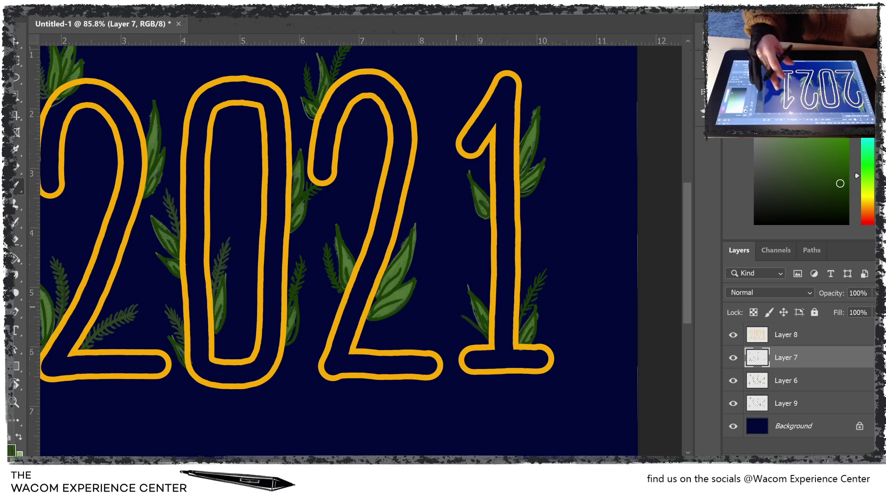
{"action": "left_click_drag", "start_coordinate": [488, 342], "coordinate": [428, 306]}
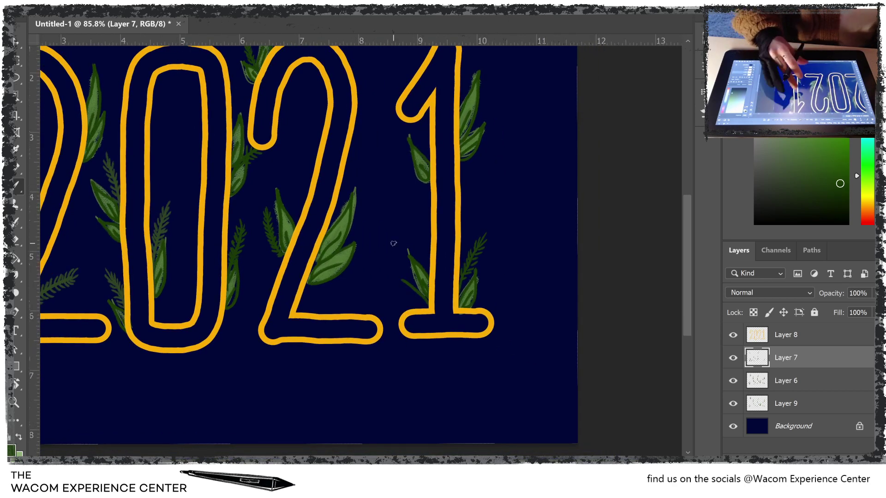
{"action": "mouse_move", "coordinate": [394, 244]}
{"action": "left_mouse_down"}
{"action": "mouse_move", "coordinate": [330, 224]}
{"action": "mouse_move", "coordinate": [341, 259]}
{"action": "left_mouse_up"}
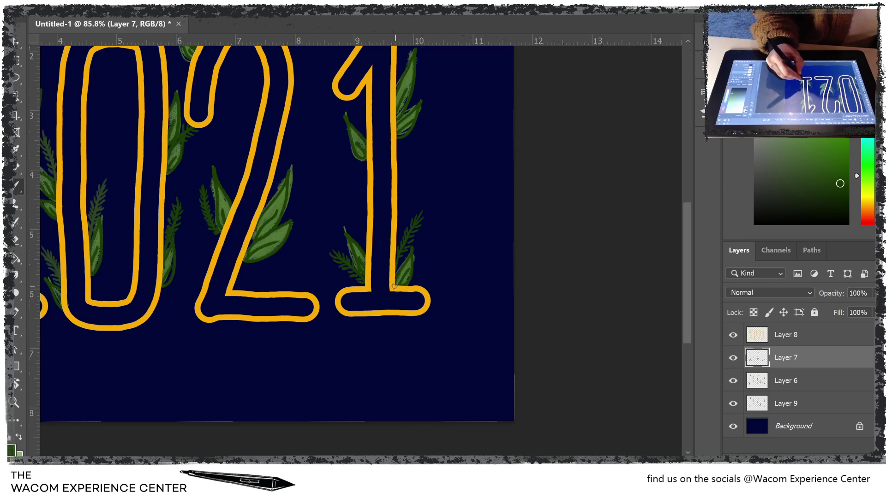
{"action": "left_click_drag", "start_coordinate": [412, 256], "coordinate": [429, 247]}
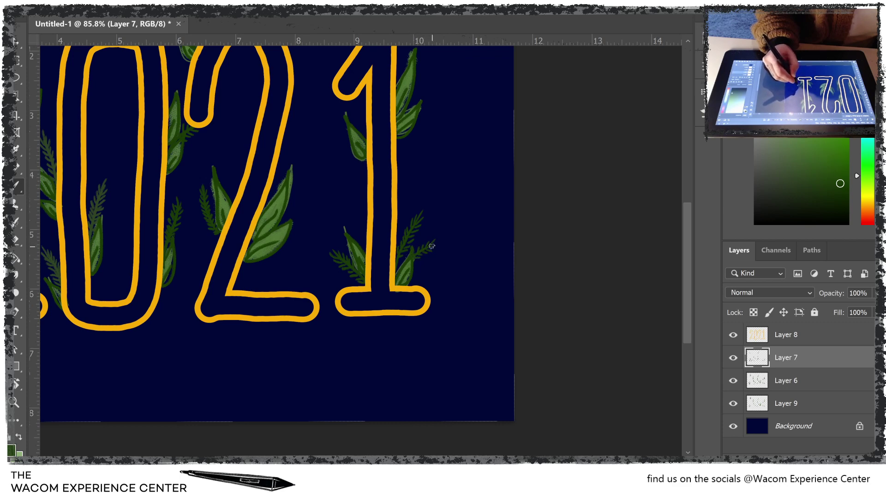
{"action": "scroll", "coordinate": [432, 247], "scroll_direction": "down", "scroll_amount": 2}
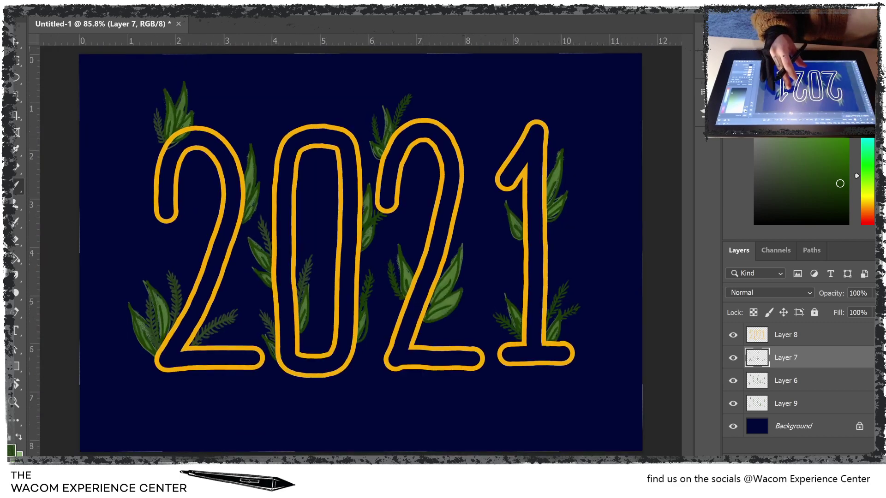
Step: Trace the right edge of the leaf beside the 1 and paint two more dark green stems from it
{"action": "scroll", "coordinate": [328, 205], "scroll_direction": "up", "scroll_amount": 2}
{"action": "scroll", "coordinate": [222, 231], "scroll_direction": "up", "scroll_amount": 2}
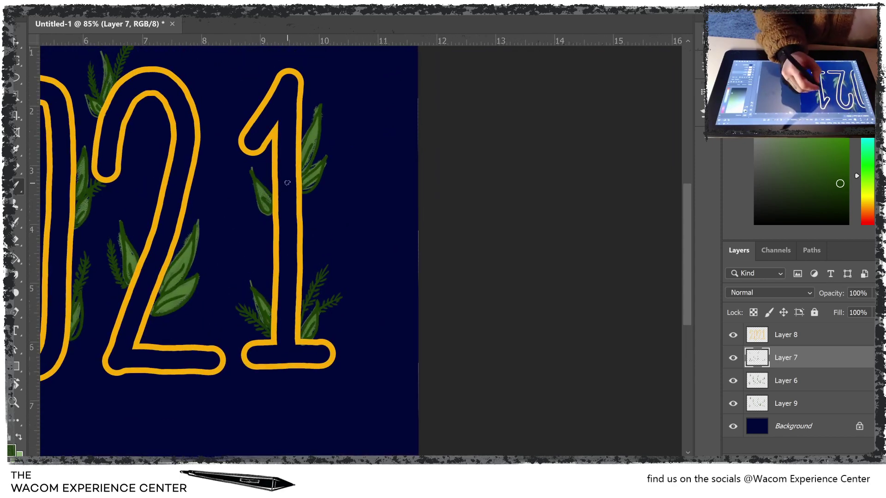
{"action": "left_click_drag", "start_coordinate": [314, 162], "coordinate": [331, 131]}
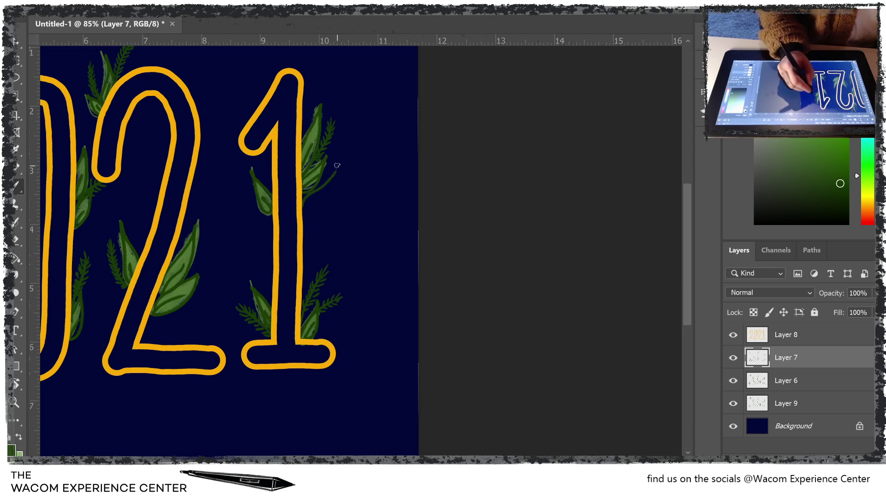
{"action": "left_click_drag", "start_coordinate": [303, 201], "coordinate": [336, 170]}
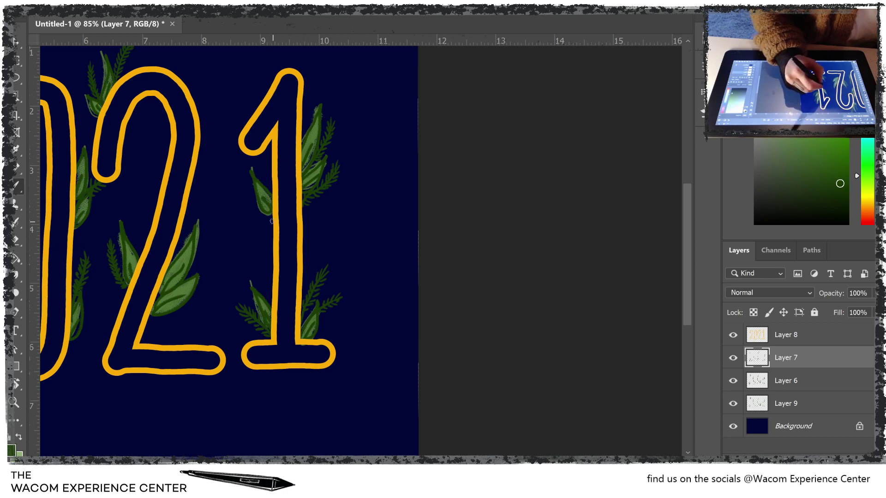
{"action": "left_click_drag", "start_coordinate": [272, 228], "coordinate": [249, 199]}
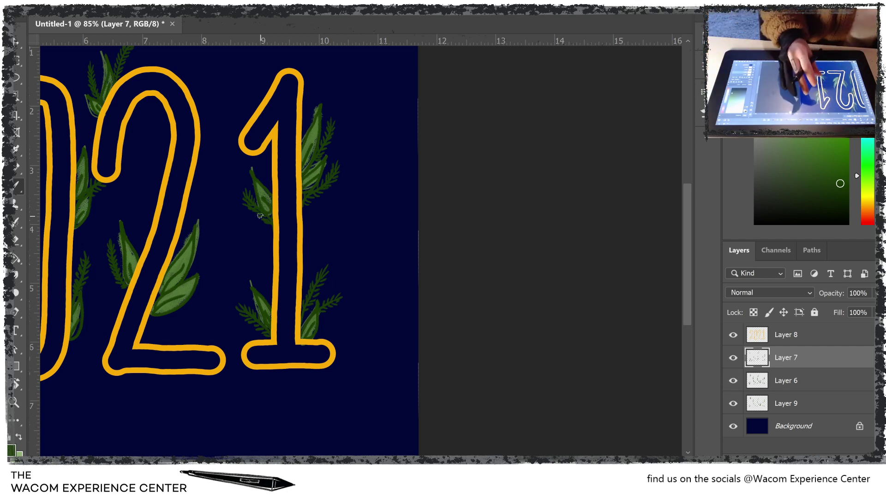
{"action": "scroll", "coordinate": [260, 217], "scroll_direction": "up", "scroll_amount": 2}
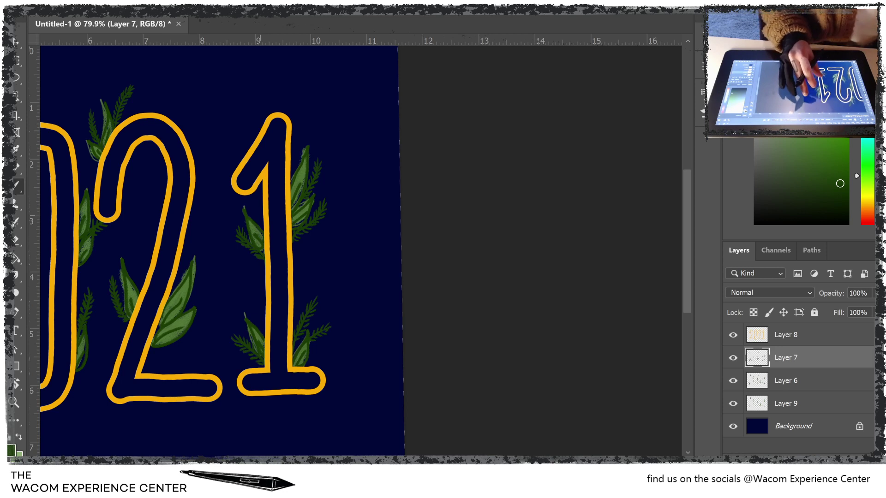
Step: Paint a thin green stem with small leaves above the leaves beside the 1
{"action": "scroll", "coordinate": [221, 249], "scroll_direction": "up", "scroll_amount": 2}
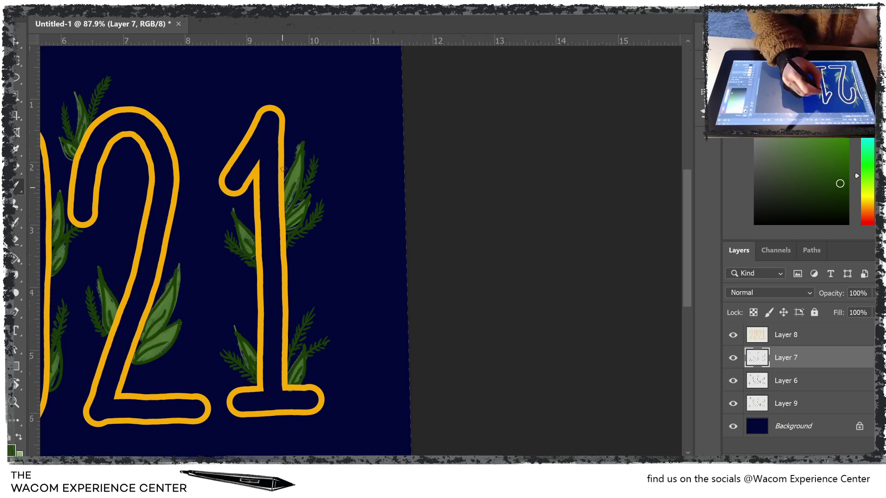
{"action": "mouse_move", "coordinate": [283, 169]}
{"action": "left_mouse_down"}
{"action": "mouse_move", "coordinate": [295, 108]}
{"action": "mouse_move", "coordinate": [295, 135]}
{"action": "left_mouse_up"}
{"action": "left_click_drag", "start_coordinate": [290, 133], "coordinate": [290, 147]}
{"action": "left_click_drag", "start_coordinate": [297, 144], "coordinate": [289, 149]}
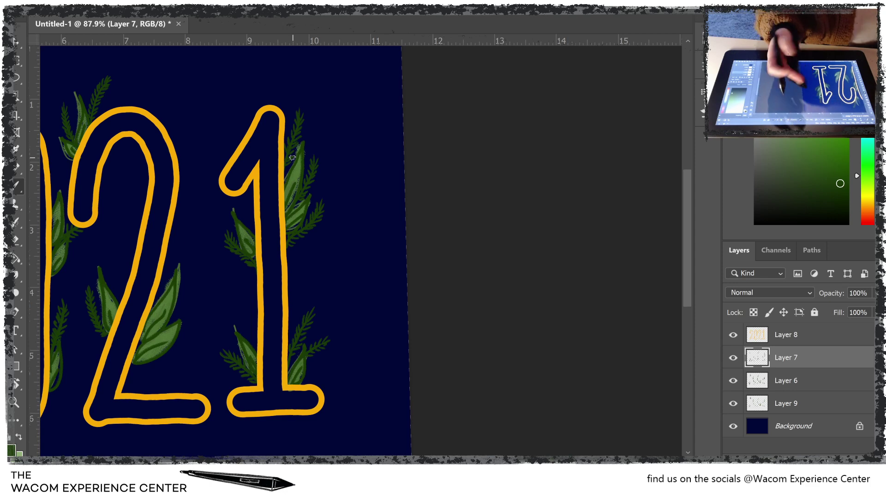
Step: Add a thin stem above a leaf tip and a fern sprig with short needles across the lower digits
{"action": "scroll", "coordinate": [360, 251], "scroll_direction": "down", "scroll_amount": 1}
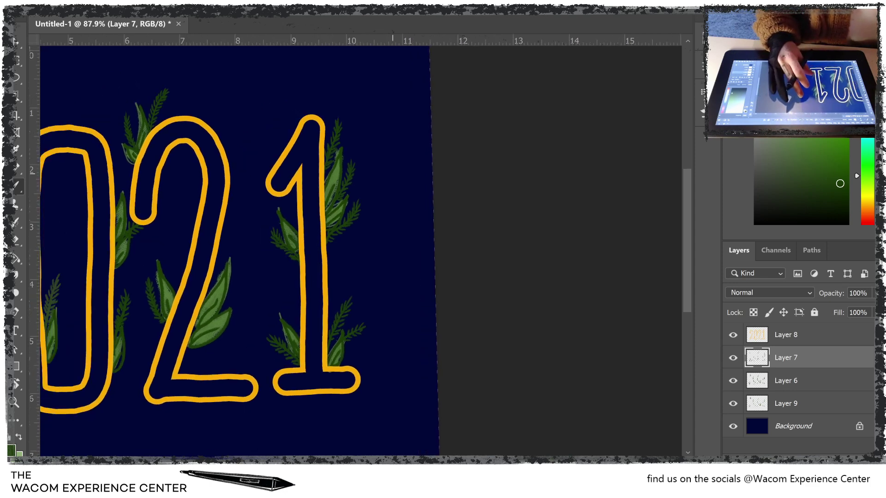
{"action": "scroll", "coordinate": [360, 251], "scroll_direction": "up", "scroll_amount": 3}
{"action": "scroll", "coordinate": [300, 249], "scroll_direction": "up", "scroll_amount": 2}
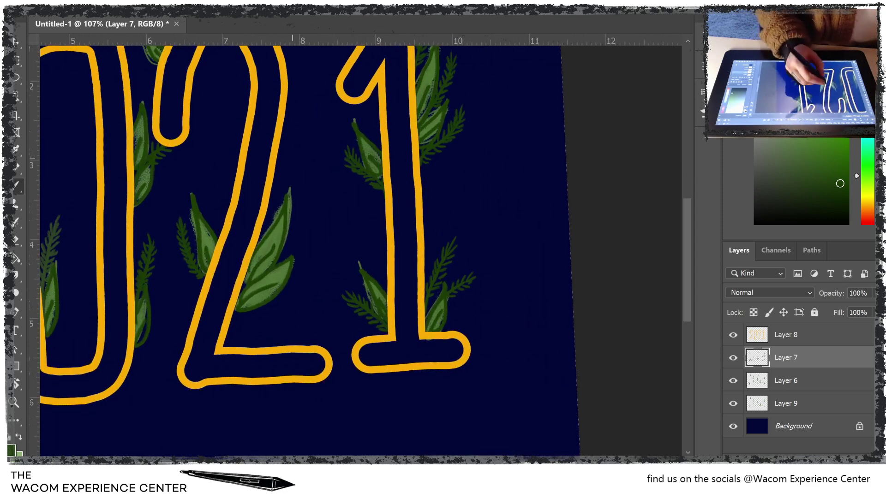
{"action": "mouse_move", "coordinate": [269, 213]}
{"action": "left_mouse_down"}
{"action": "mouse_move", "coordinate": [289, 161]}
{"action": "mouse_move", "coordinate": [274, 213]}
{"action": "left_mouse_up"}
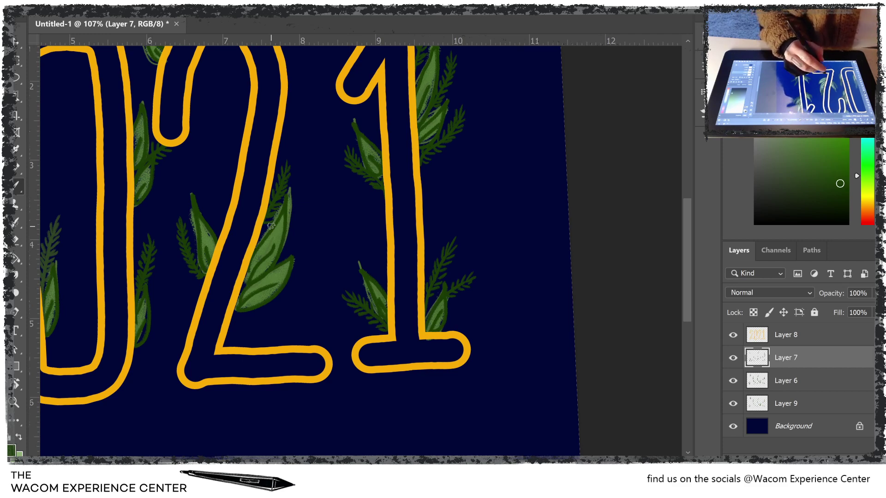
{"action": "left_click_drag", "start_coordinate": [271, 227], "coordinate": [304, 214]}
{"action": "scroll", "coordinate": [360, 252], "scroll_direction": "up", "scroll_amount": 1}
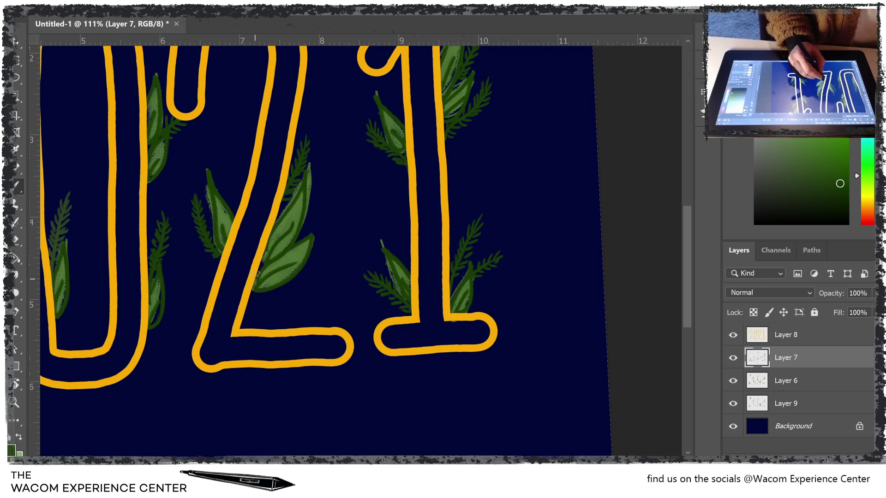
{"action": "mouse_move", "coordinate": [258, 273]}
{"action": "left_mouse_down"}
{"action": "mouse_move", "coordinate": [321, 221]}
{"action": "mouse_move", "coordinate": [314, 223]}
{"action": "left_mouse_up"}
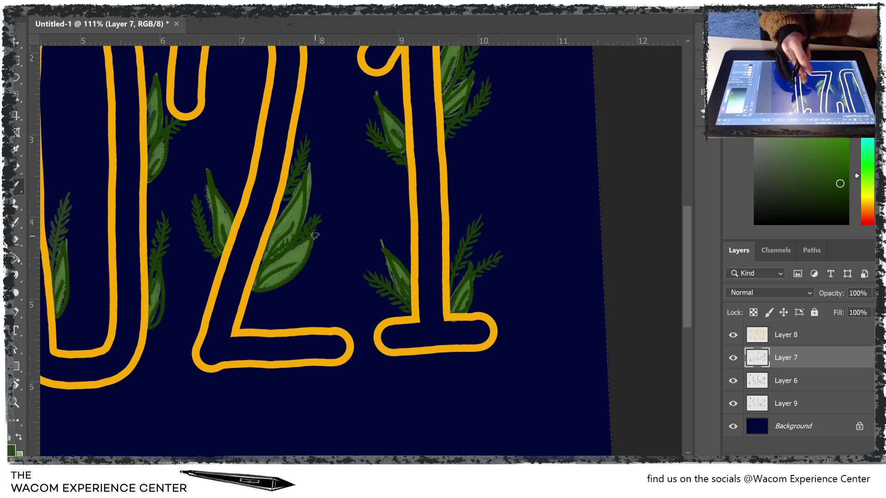
{"action": "scroll", "coordinate": [315, 236], "scroll_direction": "down", "scroll_amount": 4}
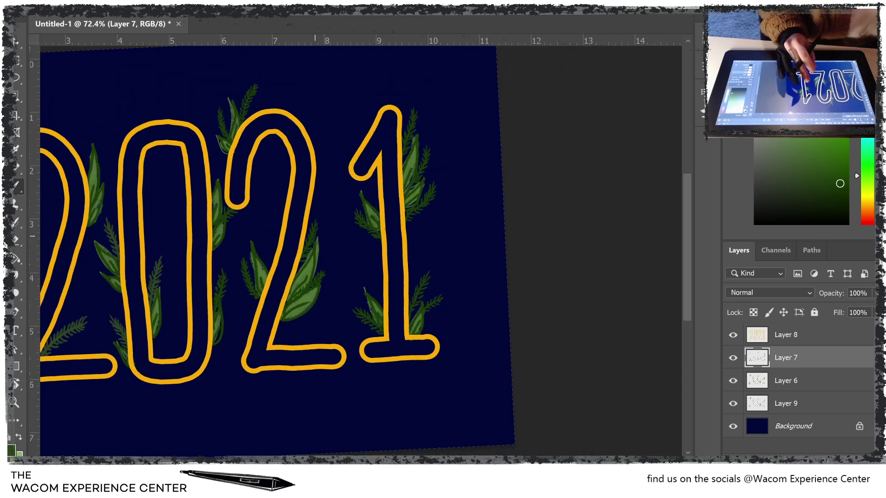
{"action": "scroll", "coordinate": [315, 237], "scroll_direction": "left", "scroll_amount": 3}
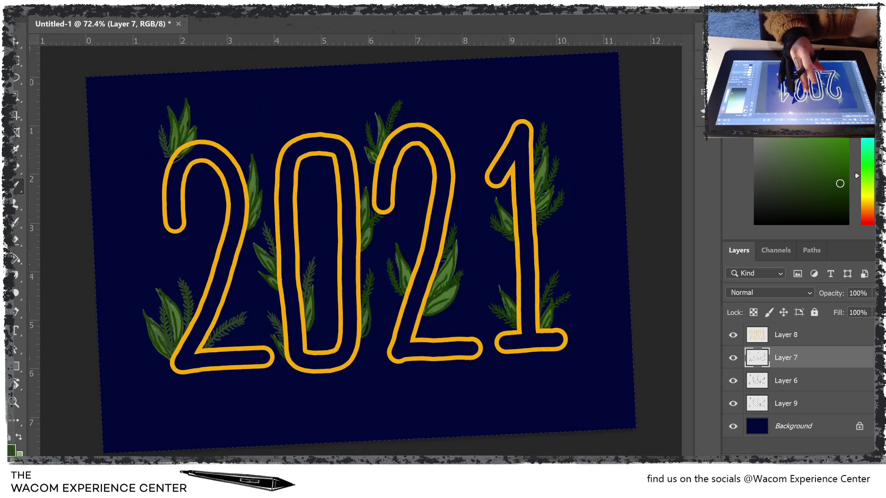
{"action": "scroll", "coordinate": [315, 236], "scroll_direction": "right", "scroll_amount": 3}
{"action": "scroll", "coordinate": [314, 236], "scroll_direction": "left", "scroll_amount": 3}
{"action": "scroll", "coordinate": [362, 253], "scroll_direction": "down", "scroll_amount": 1}
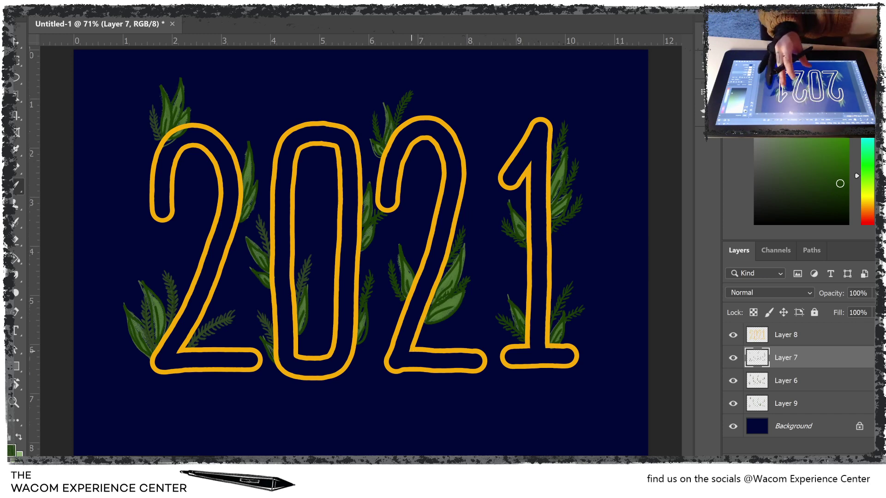
{"action": "scroll", "coordinate": [396, 282], "scroll_direction": "up", "scroll_amount": 3}
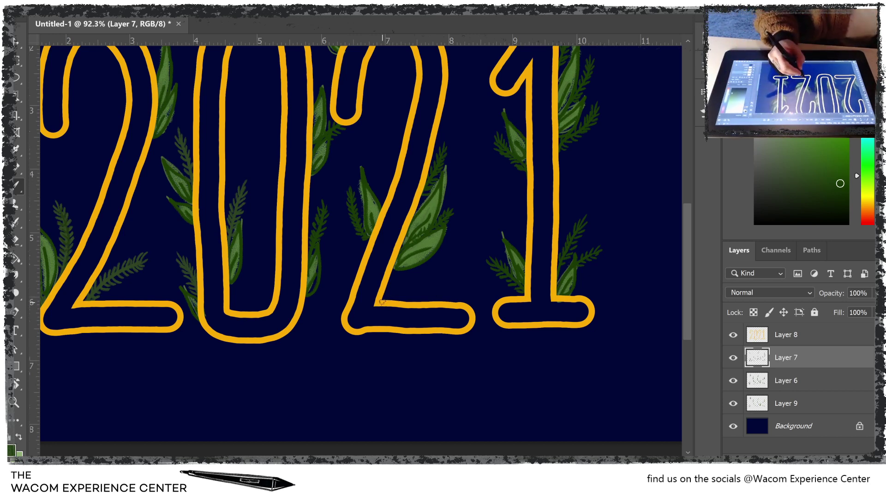
Step: Paint three thin green stems rising from the base of the second 2
{"action": "mouse_move", "coordinate": [382, 302]}
{"action": "left_mouse_down"}
{"action": "mouse_move", "coordinate": [422, 272]}
{"action": "mouse_move", "coordinate": [407, 287]}
{"action": "mouse_move", "coordinate": [401, 281]}
{"action": "mouse_move", "coordinate": [389, 299]}
{"action": "left_mouse_up"}
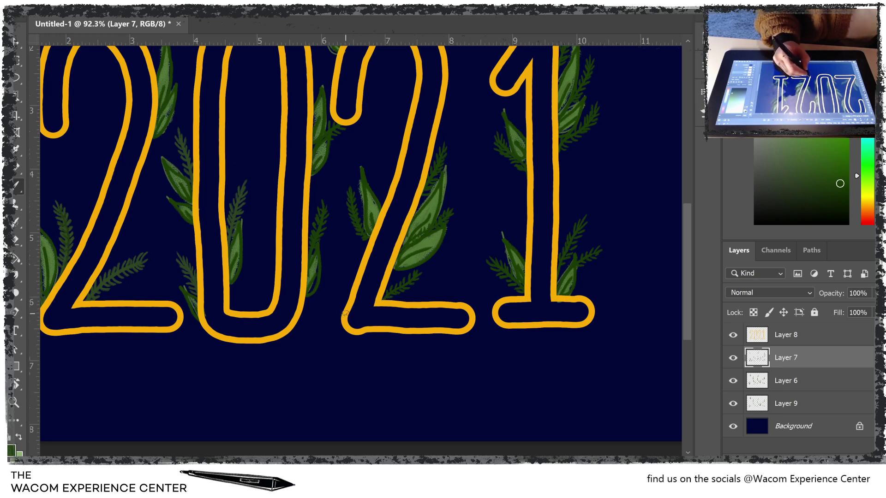
{"action": "left_click_drag", "start_coordinate": [347, 307], "coordinate": [333, 252]}
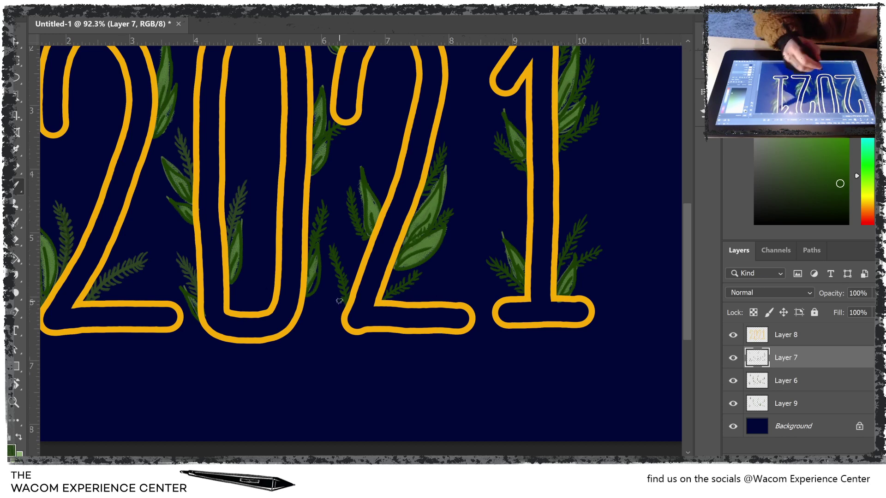
{"action": "left_click_drag", "start_coordinate": [348, 304], "coordinate": [351, 247]}
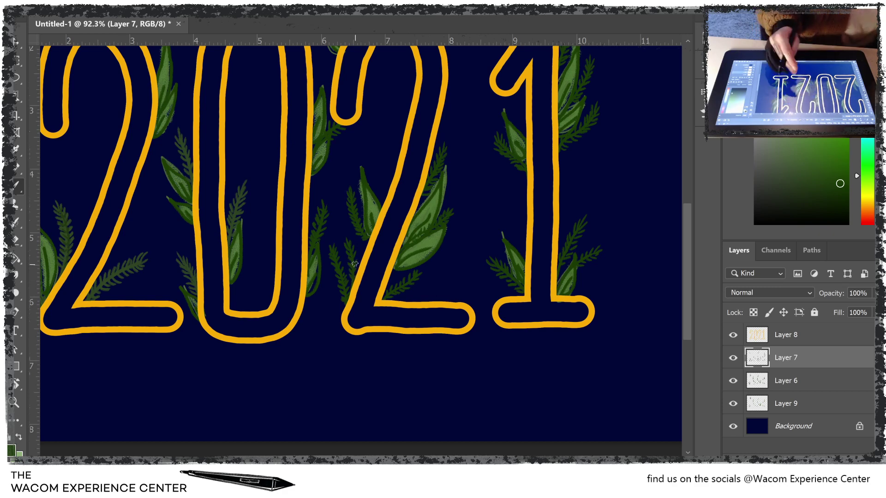
{"action": "scroll", "coordinate": [355, 264], "scroll_direction": "down", "scroll_amount": 2}
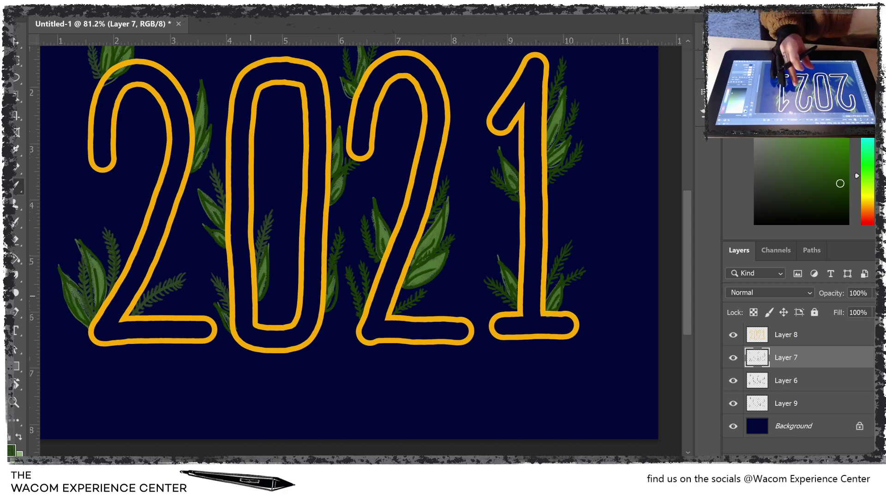
{"action": "scroll", "coordinate": [349, 242], "scroll_direction": "right", "scroll_amount": 1}
{"action": "scroll", "coordinate": [349, 242], "scroll_direction": "up", "scroll_amount": 1}
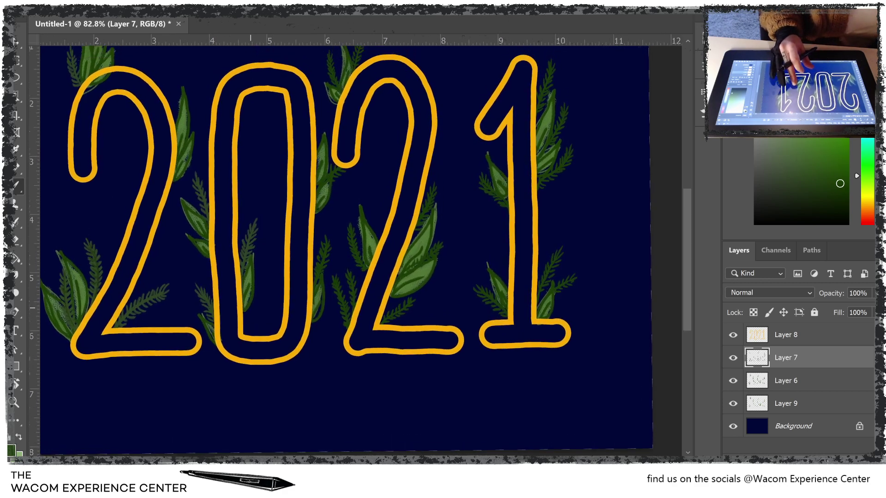
{"action": "scroll", "coordinate": [346, 245], "scroll_direction": "down", "scroll_amount": 2}
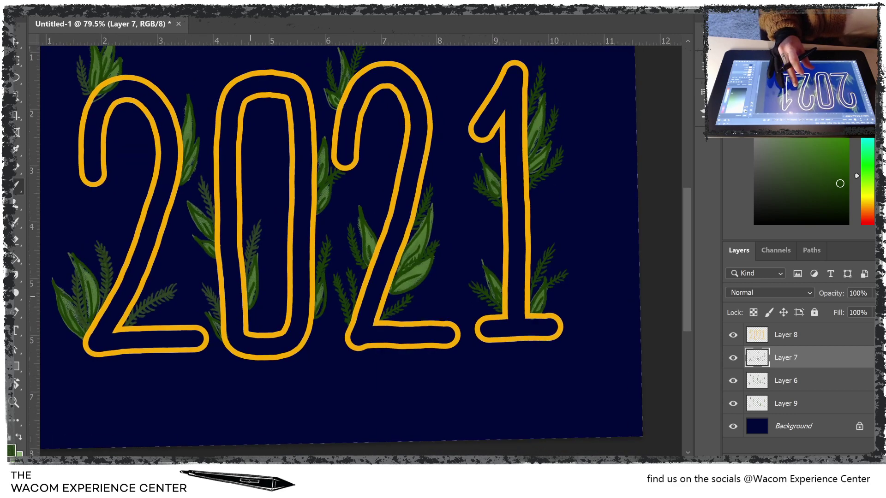
{"action": "scroll", "coordinate": [346, 245], "scroll_direction": "down", "scroll_amount": 1}
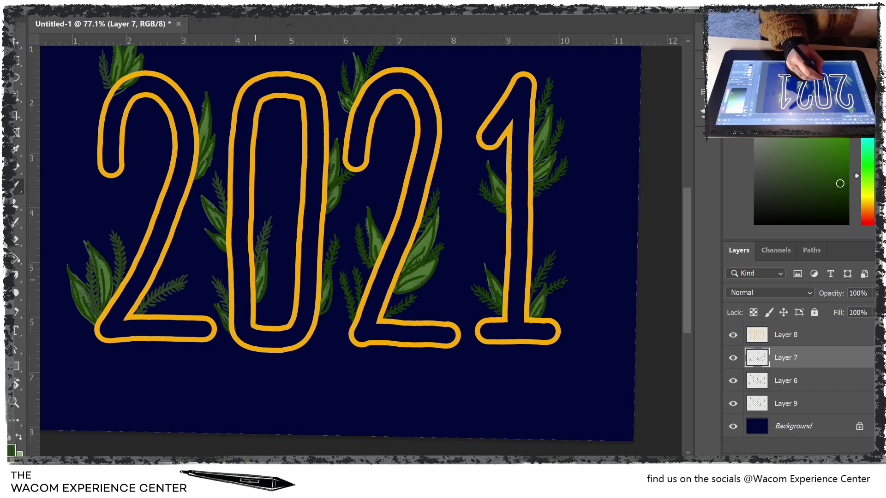
Step: Select Layer 9 and create a new empty Layer 10 above it with Ctrl+Shift+Alt+N
{"action": "left_click", "coordinate": [798, 406]}
{"action": "key", "text": "ctrl+shift+alt+n"}
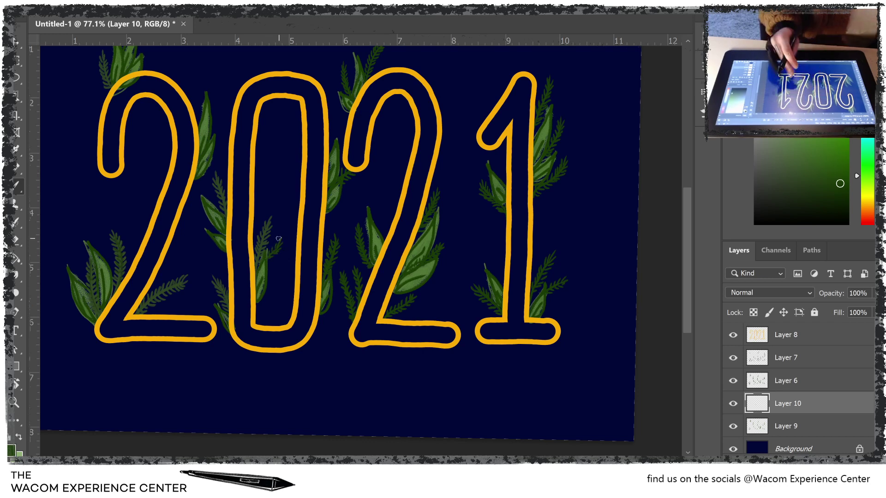
{"action": "scroll", "coordinate": [279, 238], "scroll_direction": "down", "scroll_amount": 1}
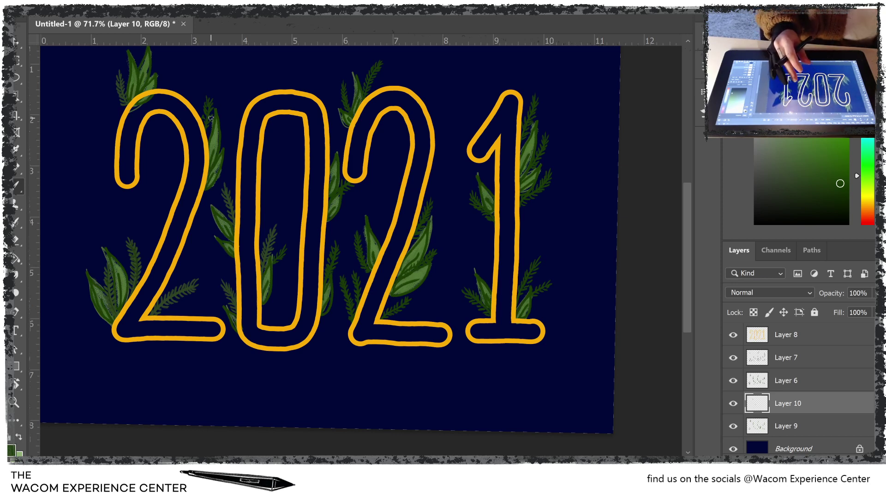
{"action": "scroll", "coordinate": [211, 118], "scroll_direction": "down", "scroll_amount": 1}
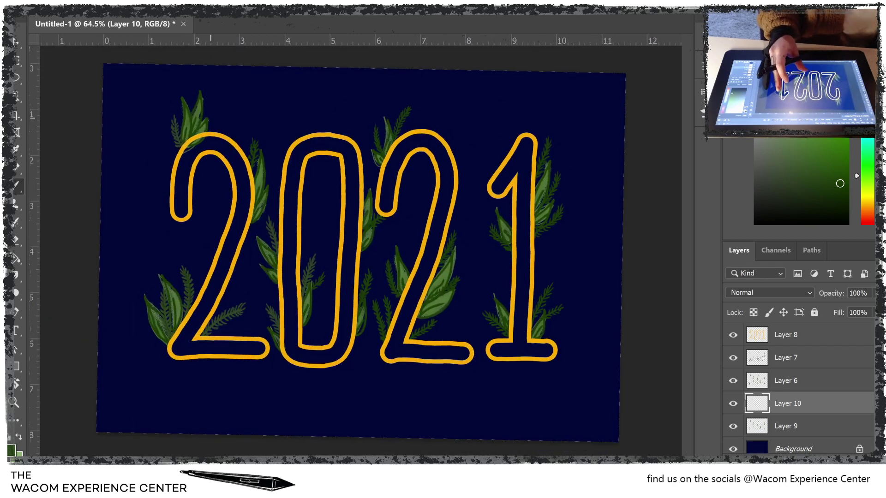
{"action": "scroll", "coordinate": [362, 240], "scroll_direction": "up", "scroll_amount": 1}
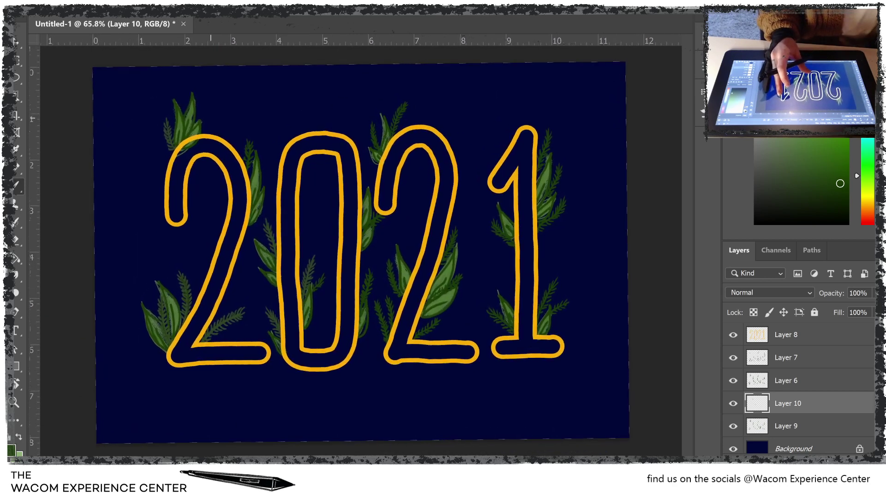
{"action": "scroll", "coordinate": [363, 240], "scroll_direction": "up", "scroll_amount": 1}
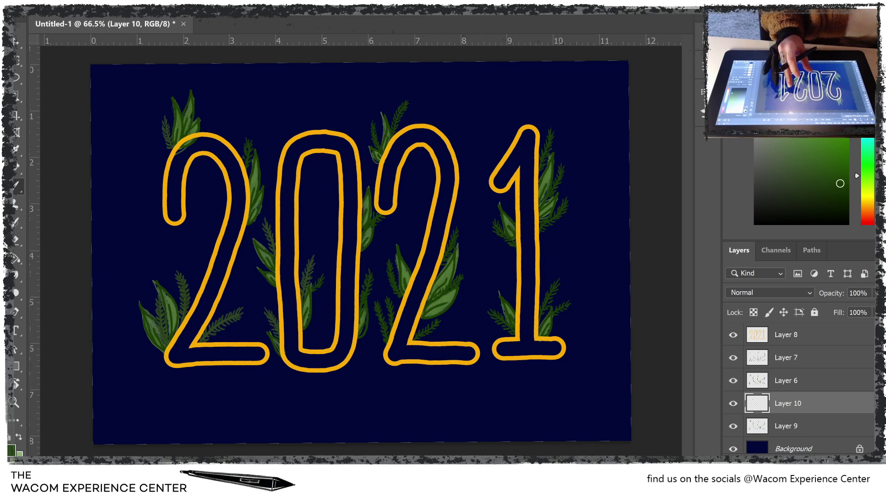
{"action": "scroll", "coordinate": [347, 255], "scroll_direction": "up", "scroll_amount": 1}
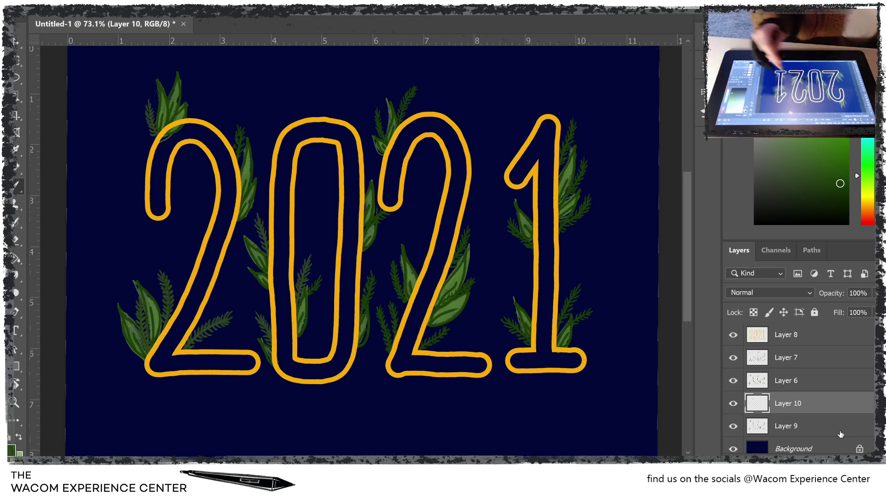
{"action": "scroll", "coordinate": [349, 250], "scroll_direction": "down", "scroll_amount": 2}
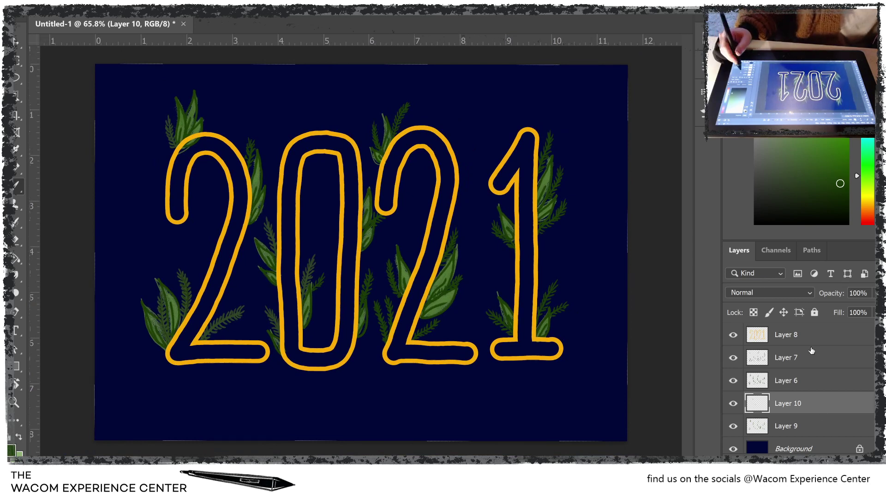
Step: Select the Background layer and create a new empty Layer 11 above it
{"action": "left_click", "coordinate": [821, 429]}
{"action": "left_click", "coordinate": [794, 448]}
{"action": "key", "text": "ctrl+shift+alt+n"}
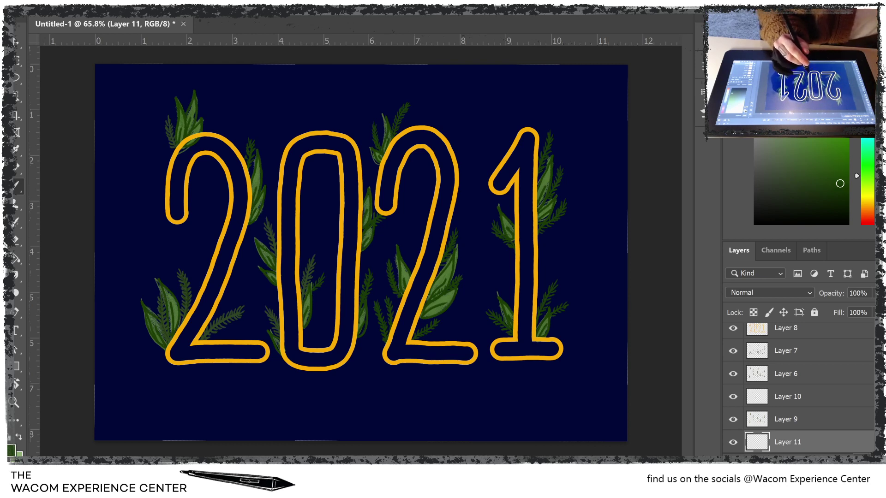
{"action": "scroll", "coordinate": [361, 253], "scroll_direction": "down", "scroll_amount": 2}
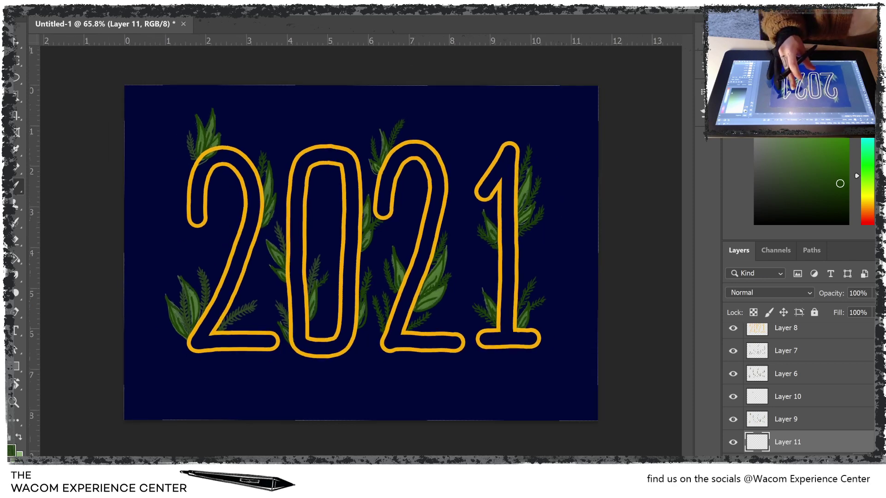
{"action": "scroll", "coordinate": [361, 253], "scroll_direction": "up", "scroll_amount": 1}
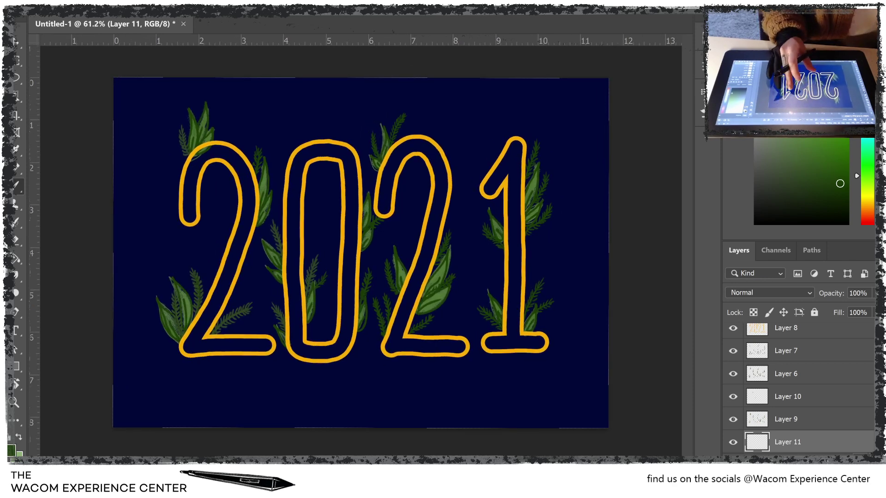
{"action": "scroll", "coordinate": [361, 250], "scroll_direction": "up", "scroll_amount": 2}
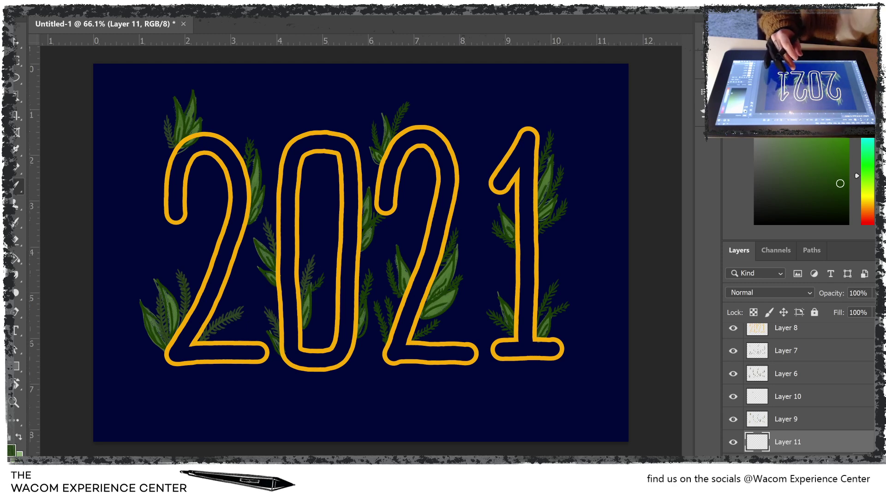
Step: Move the Color panel hue from green to yellow and pick a dark olive-brown
{"action": "scroll", "coordinate": [364, 245], "scroll_direction": "down", "scroll_amount": 1}
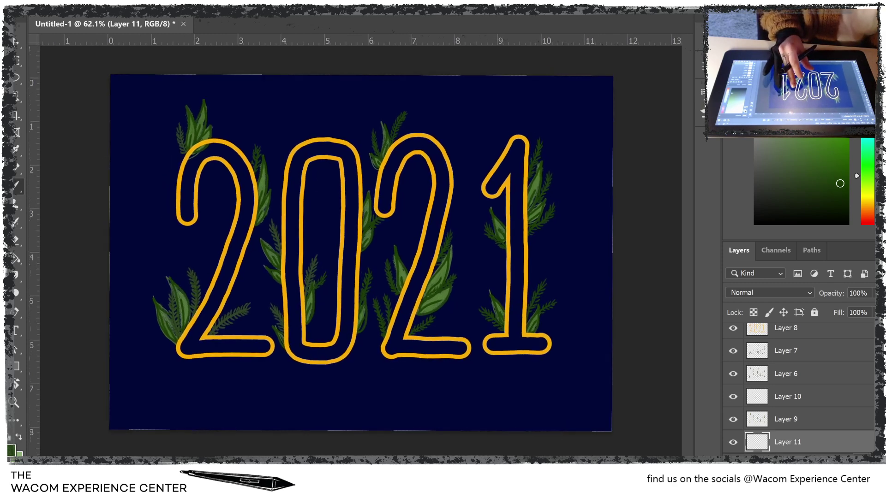
{"action": "scroll", "coordinate": [361, 253], "scroll_direction": "up", "scroll_amount": 1}
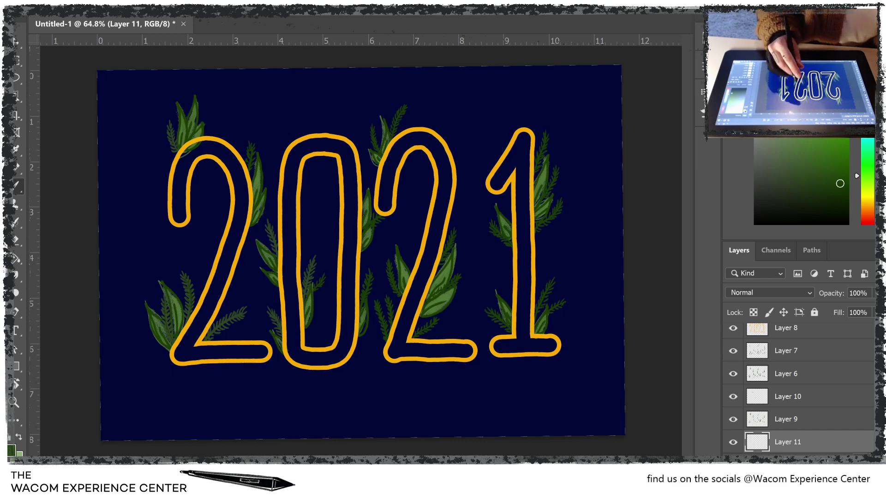
{"action": "scroll", "coordinate": [360, 253], "scroll_direction": "up", "scroll_amount": 2}
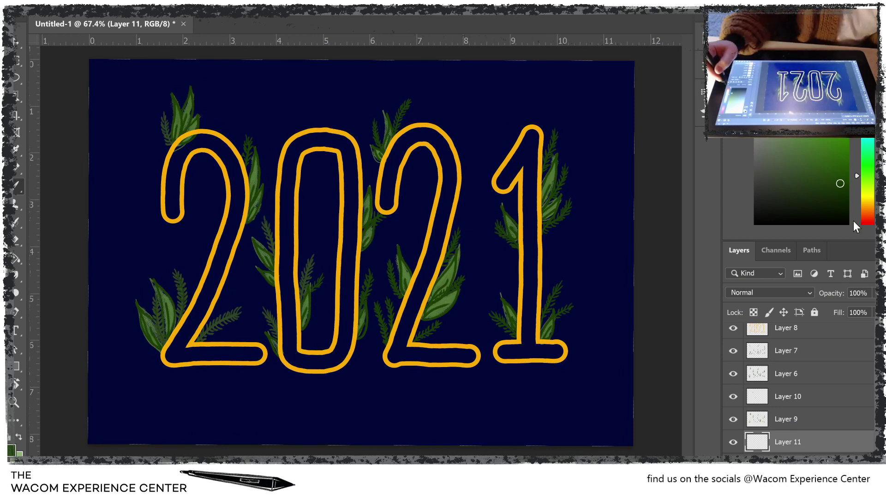
{"action": "left_click_drag", "start_coordinate": [865, 177], "coordinate": [869, 201]}
{"action": "left_click", "coordinate": [835, 167]}
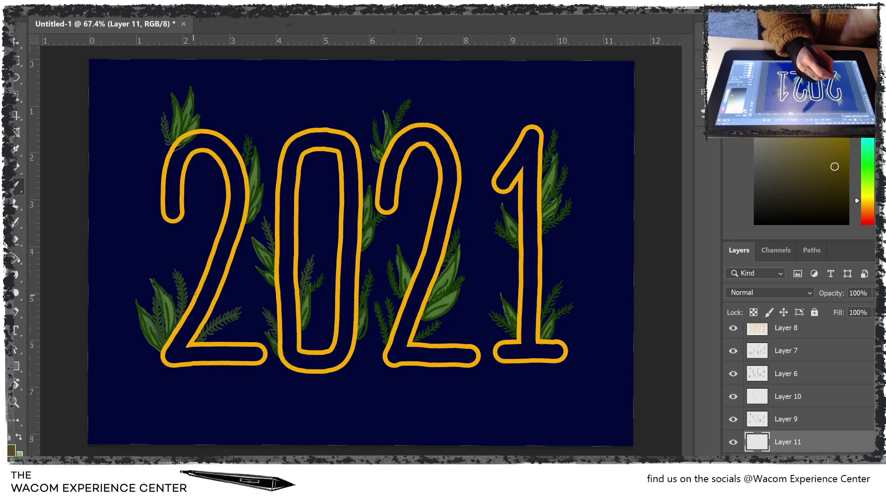
Step: Paint olive-brown stems beside, right of, above and at the base of the first 2, plus an up-left twig
{"action": "mouse_move", "coordinate": [199, 289]}
{"action": "left_mouse_down"}
{"action": "mouse_move", "coordinate": [197, 257]}
{"action": "mouse_move", "coordinate": [210, 225]}
{"action": "left_mouse_up"}
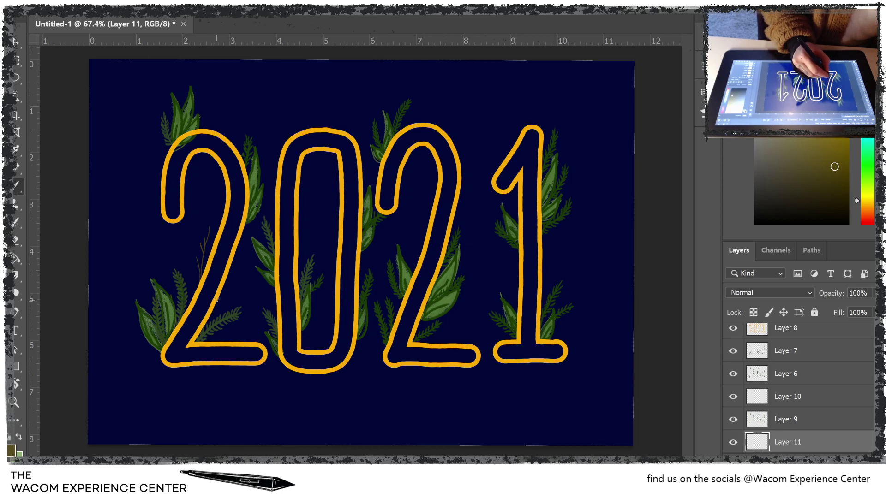
{"action": "left_click_drag", "start_coordinate": [225, 281], "coordinate": [242, 254]}
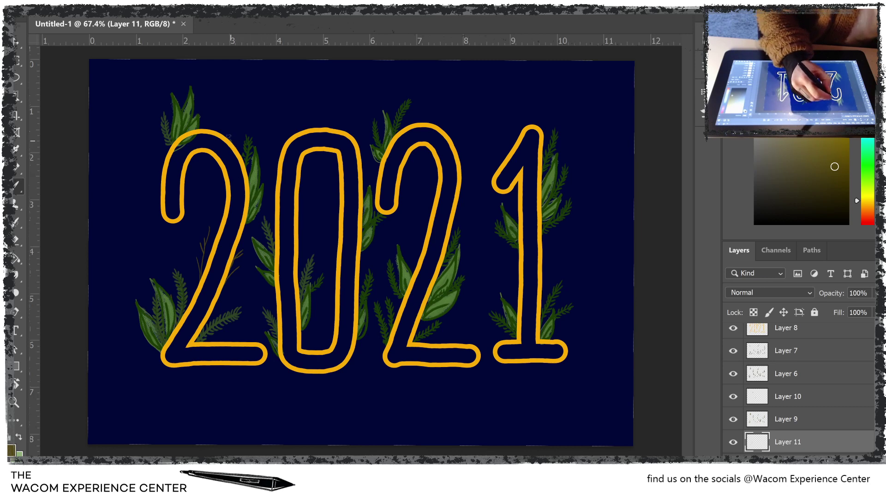
{"action": "left_click_drag", "start_coordinate": [225, 109], "coordinate": [228, 134]}
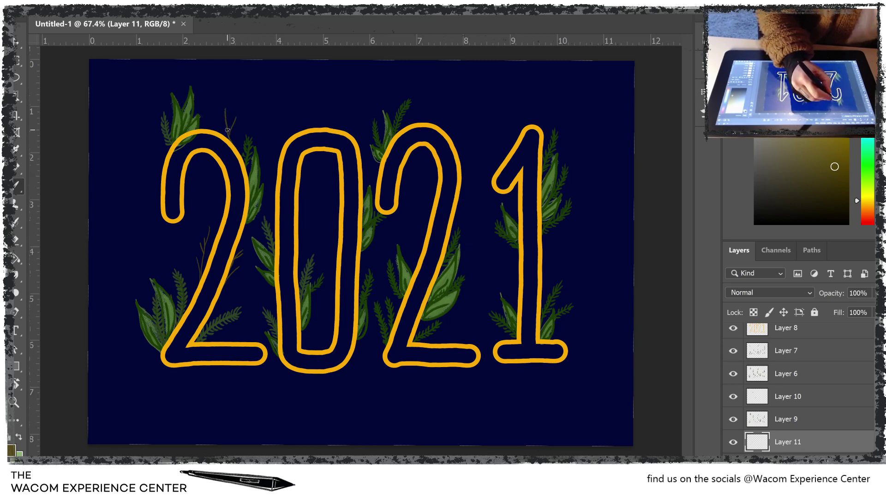
{"action": "mouse_move", "coordinate": [227, 130]}
{"action": "left_mouse_down"}
{"action": "mouse_move", "coordinate": [214, 107]}
{"action": "mouse_move", "coordinate": [211, 115]}
{"action": "left_mouse_up"}
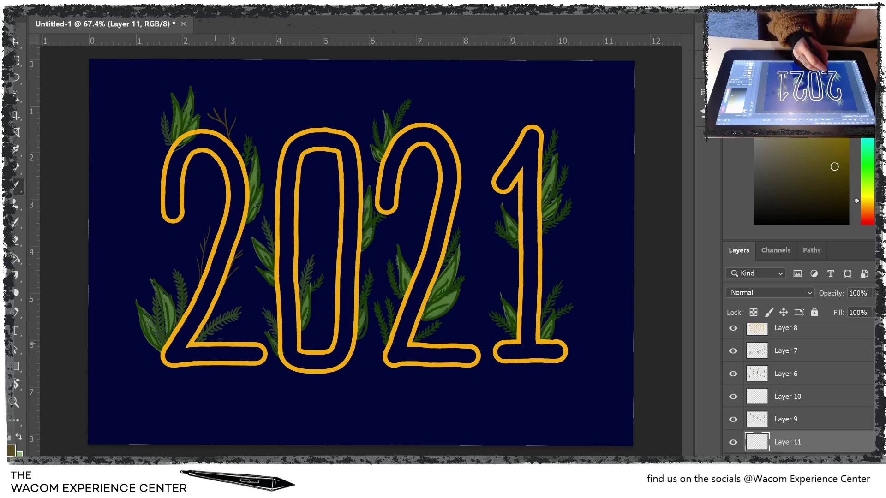
{"action": "left_click_drag", "start_coordinate": [219, 299], "coordinate": [237, 274]}
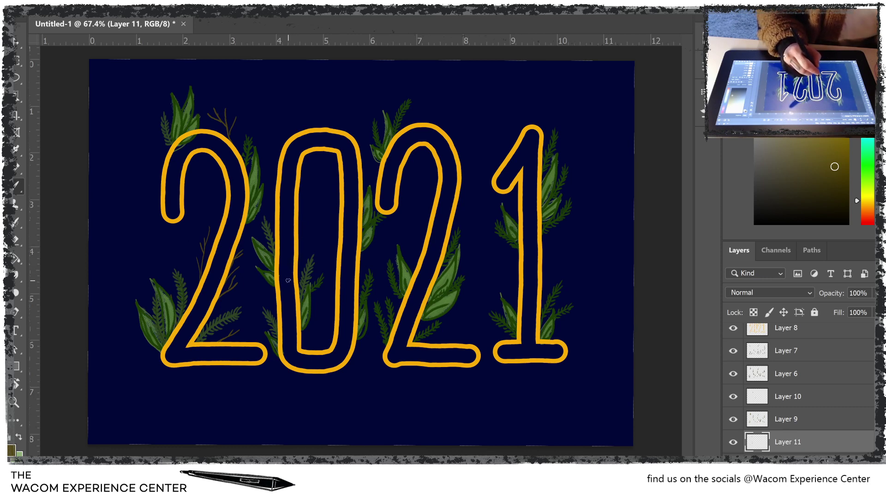
Step: Draw brown stems and a side twig beside the 0 and the second 2
{"action": "mouse_move", "coordinate": [296, 261]}
{"action": "left_mouse_down"}
{"action": "mouse_move", "coordinate": [309, 232]}
{"action": "mouse_move", "coordinate": [300, 256]}
{"action": "mouse_move", "coordinate": [309, 242]}
{"action": "mouse_move", "coordinate": [301, 246]}
{"action": "mouse_move", "coordinate": [310, 208]}
{"action": "mouse_move", "coordinate": [274, 204]}
{"action": "mouse_move", "coordinate": [279, 143]}
{"action": "left_mouse_up"}
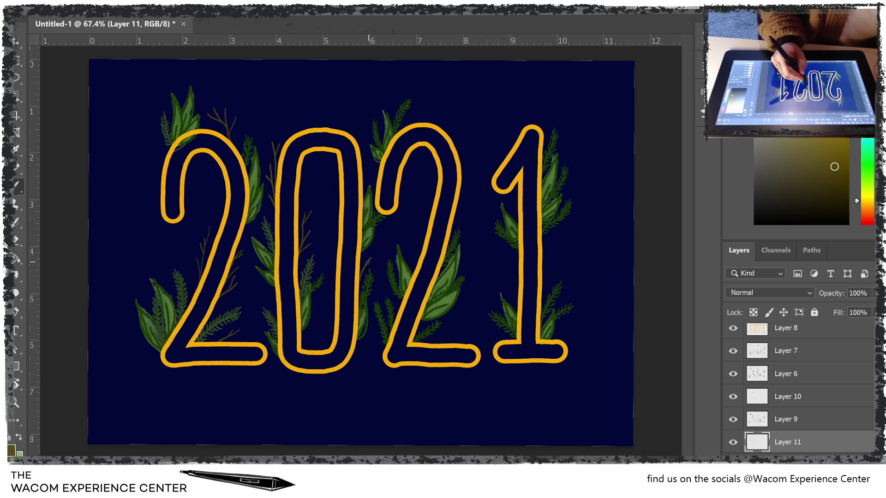
{"action": "mouse_move", "coordinate": [366, 270]}
{"action": "left_mouse_down"}
{"action": "mouse_move", "coordinate": [412, 219]}
{"action": "mouse_move", "coordinate": [411, 274]}
{"action": "mouse_move", "coordinate": [419, 222]}
{"action": "left_mouse_up"}
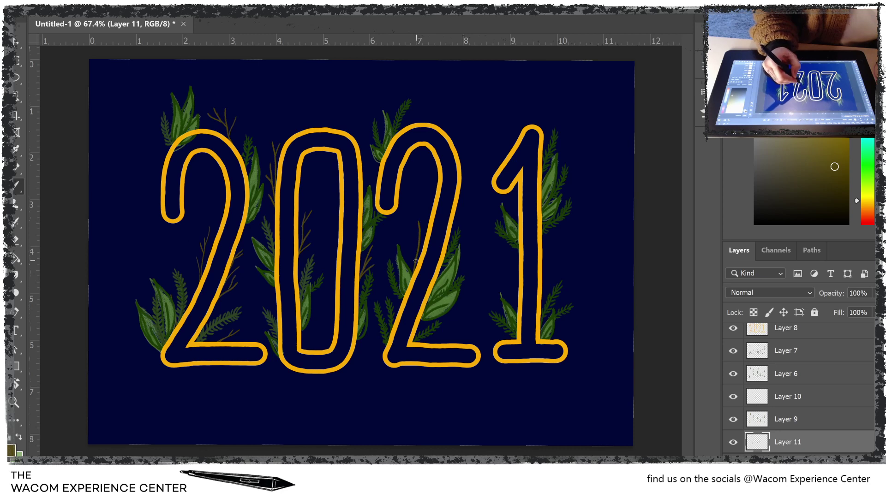
{"action": "left_click_drag", "start_coordinate": [417, 262], "coordinate": [427, 209]}
{"action": "mouse_move", "coordinate": [420, 240]}
{"action": "left_mouse_down"}
{"action": "mouse_move", "coordinate": [415, 223]}
{"action": "mouse_move", "coordinate": [430, 257]}
{"action": "mouse_move", "coordinate": [423, 238]}
{"action": "mouse_move", "coordinate": [435, 231]}
{"action": "mouse_move", "coordinate": [448, 245]}
{"action": "mouse_move", "coordinate": [464, 218]}
{"action": "mouse_move", "coordinate": [453, 231]}
{"action": "mouse_move", "coordinate": [467, 203]}
{"action": "mouse_move", "coordinate": [456, 218]}
{"action": "mouse_move", "coordinate": [460, 197]}
{"action": "mouse_move", "coordinate": [476, 177]}
{"action": "left_mouse_up"}
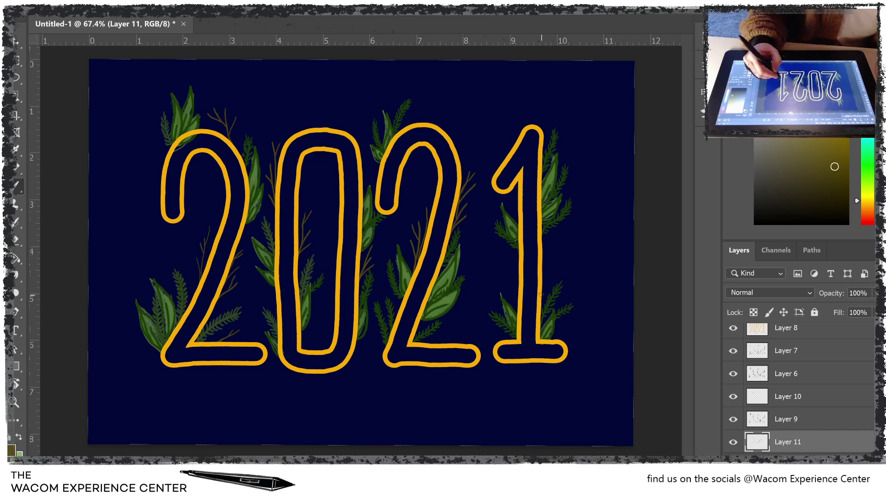
Step: Add brown twigs rising beside the 1, branches to its left, and two twigs to its right
{"action": "left_click_drag", "start_coordinate": [541, 294], "coordinate": [552, 246]}
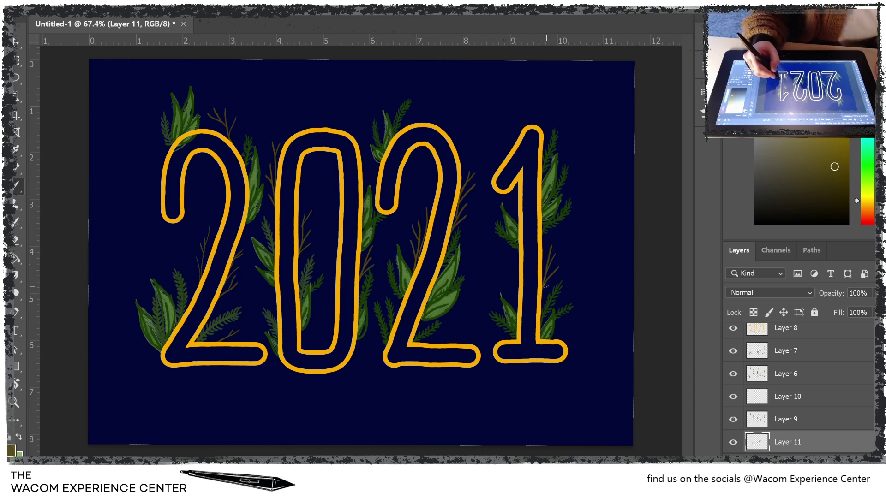
{"action": "mouse_move", "coordinate": [518, 296]}
{"action": "left_mouse_down"}
{"action": "mouse_move", "coordinate": [500, 267]}
{"action": "mouse_move", "coordinate": [512, 254]}
{"action": "left_mouse_up"}
{"action": "left_click_drag", "start_coordinate": [515, 288], "coordinate": [498, 278]}
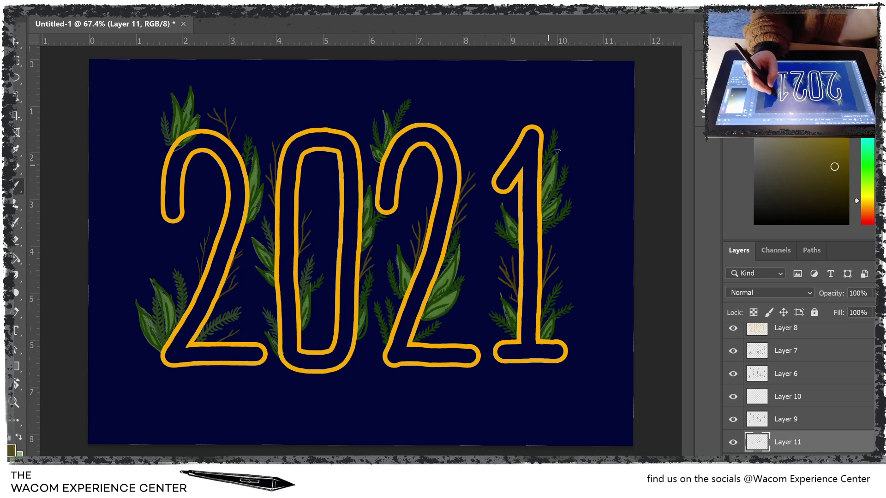
{"action": "mouse_move", "coordinate": [561, 157]}
{"action": "left_mouse_down"}
{"action": "mouse_move", "coordinate": [574, 146]}
{"action": "mouse_move", "coordinate": [565, 121]}
{"action": "left_mouse_up"}
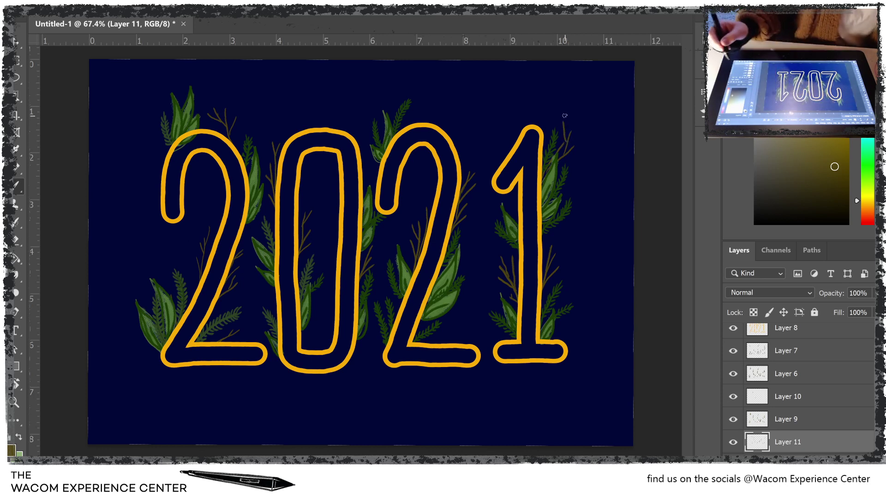
Step: Dab a cream berry, then olive-yellow berries along the twig above the first 2
{"action": "left_click", "coordinate": [791, 86]}
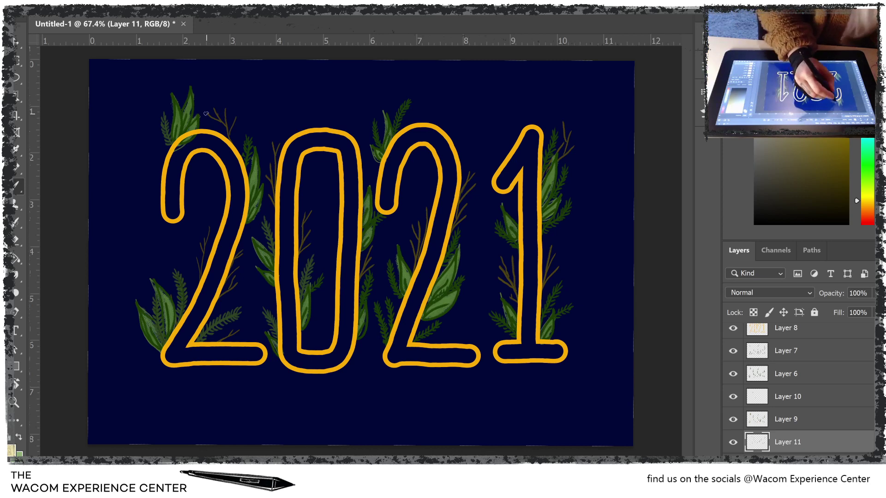
{"action": "left_click_drag", "start_coordinate": [205, 112], "coordinate": [206, 113]}
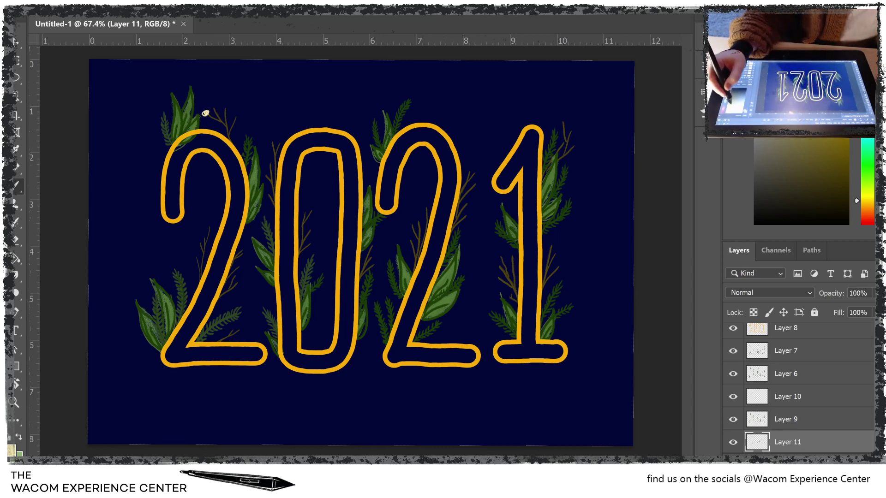
{"action": "left_click", "coordinate": [840, 142]}
{"action": "left_click", "coordinate": [813, 109]}
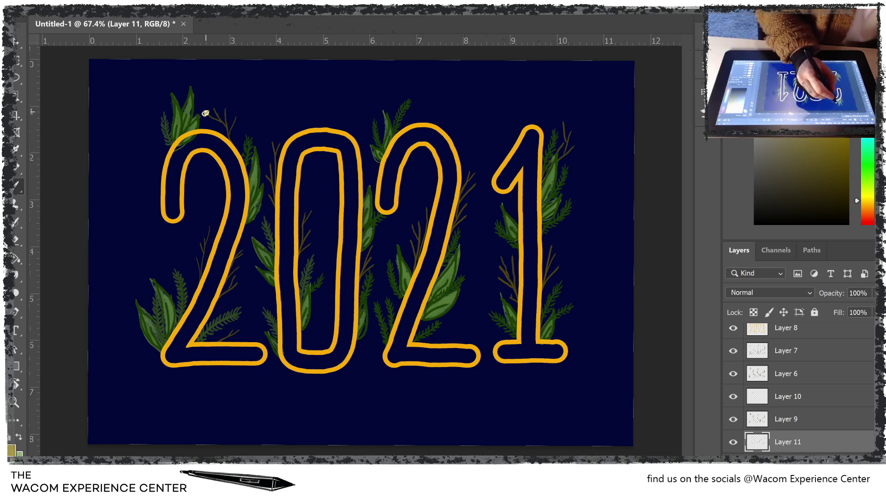
{"action": "left_click", "coordinate": [213, 110]}
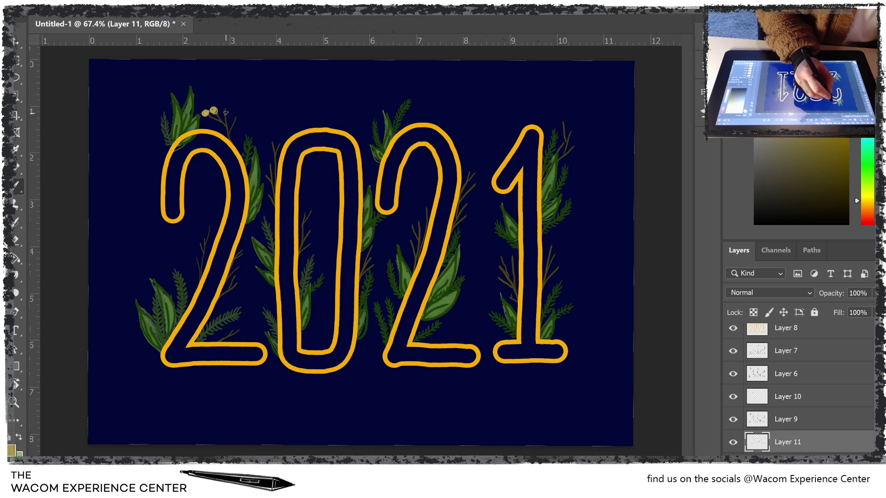
{"action": "left_click", "coordinate": [225, 110]}
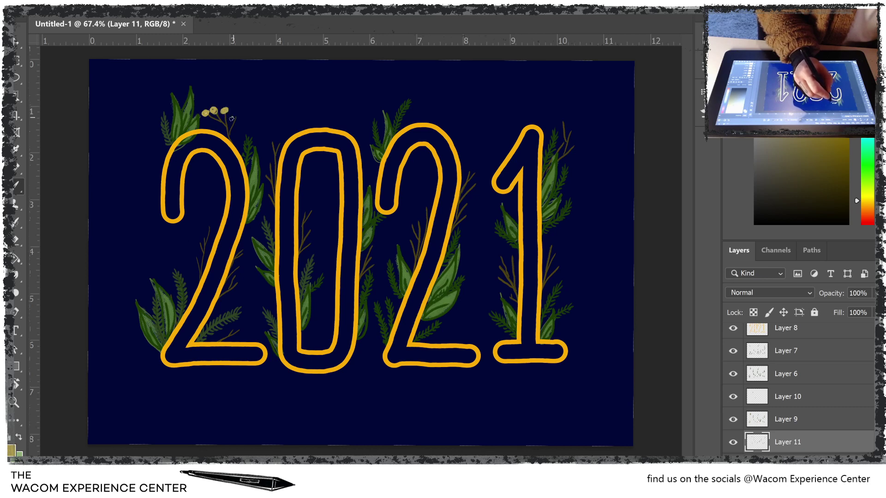
{"action": "left_click", "coordinate": [233, 118]}
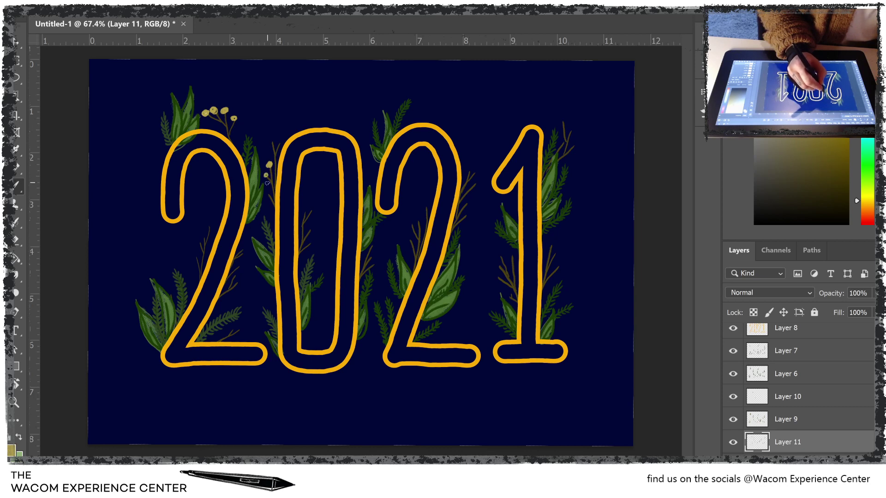
Step: Add olive-yellow berries on the twigs between the 2 and 0 and around the first 2
{"action": "left_click_drag", "start_coordinate": [268, 190], "coordinate": [265, 196]}
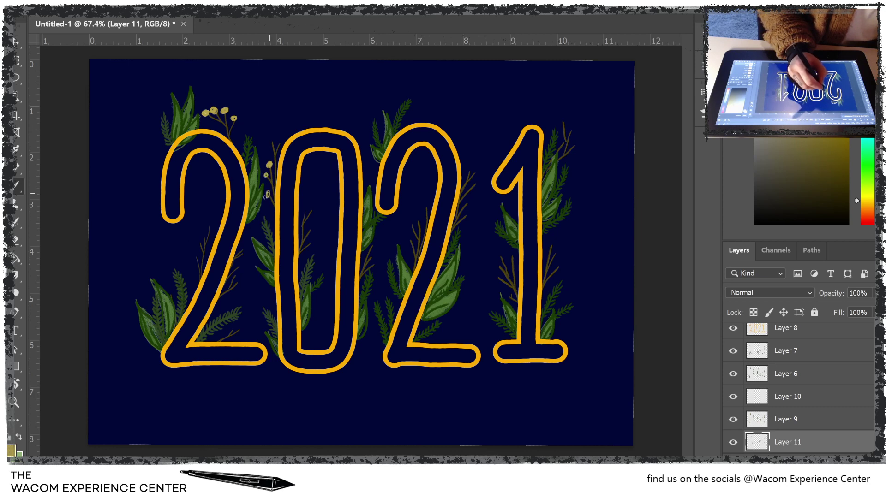
{"action": "left_click", "coordinate": [272, 142]}
{"action": "left_click_drag", "start_coordinate": [274, 139], "coordinate": [275, 142]}
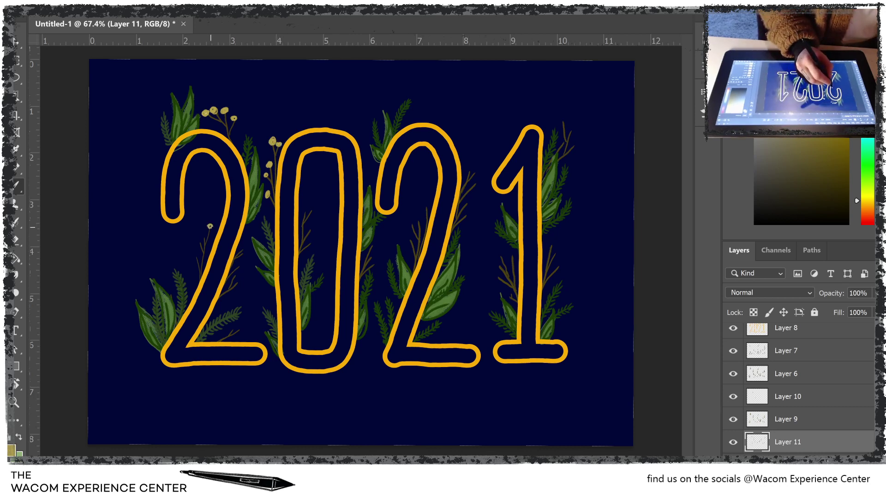
{"action": "left_click_drag", "start_coordinate": [210, 226], "coordinate": [209, 227]}
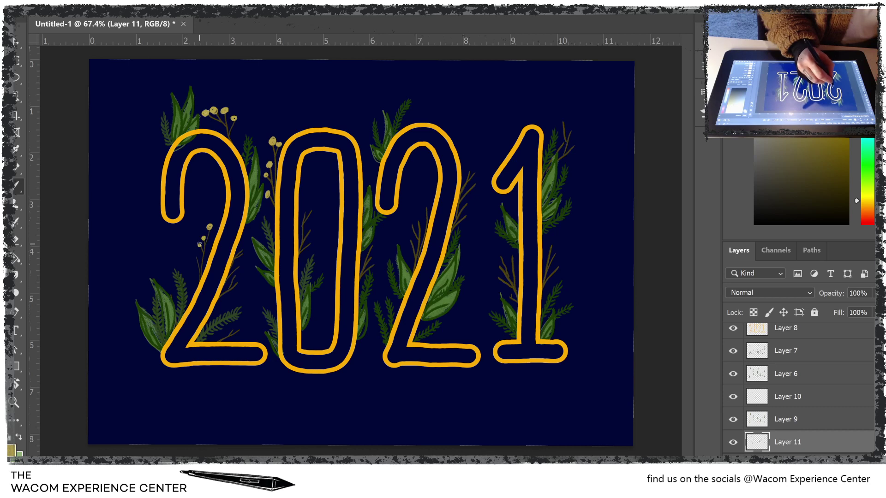
{"action": "mouse_move", "coordinate": [196, 260]}
{"action": "left_mouse_down"}
{"action": "mouse_move", "coordinate": [241, 248]}
{"action": "mouse_move", "coordinate": [239, 269]}
{"action": "left_mouse_up"}
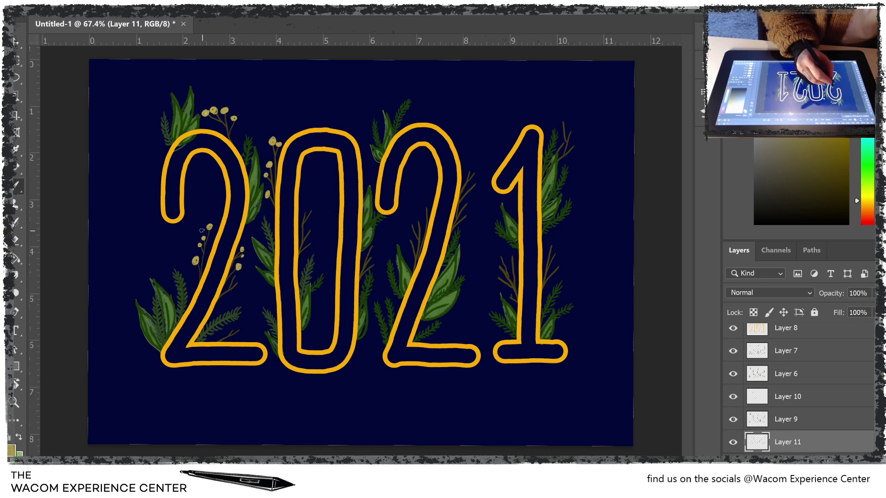
{"action": "left_click_drag", "start_coordinate": [202, 231], "coordinate": [202, 232]}
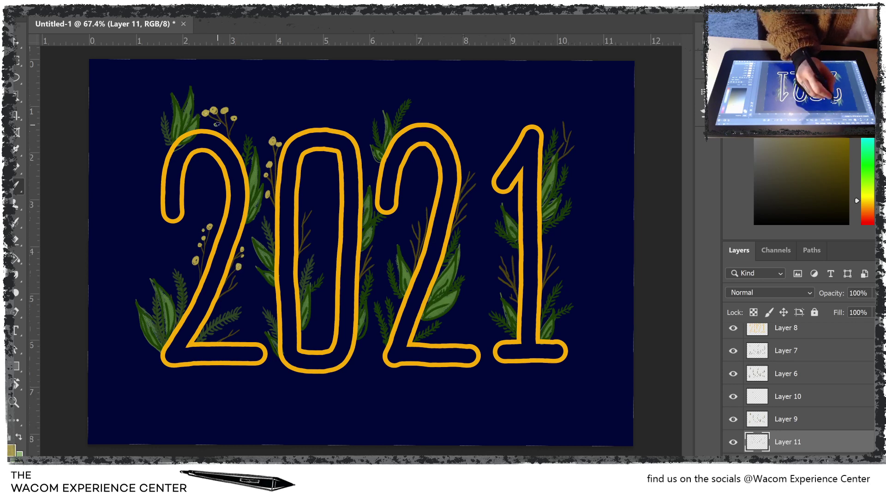
{"action": "left_click", "coordinate": [235, 109]}
{"action": "left_click", "coordinate": [237, 283]}
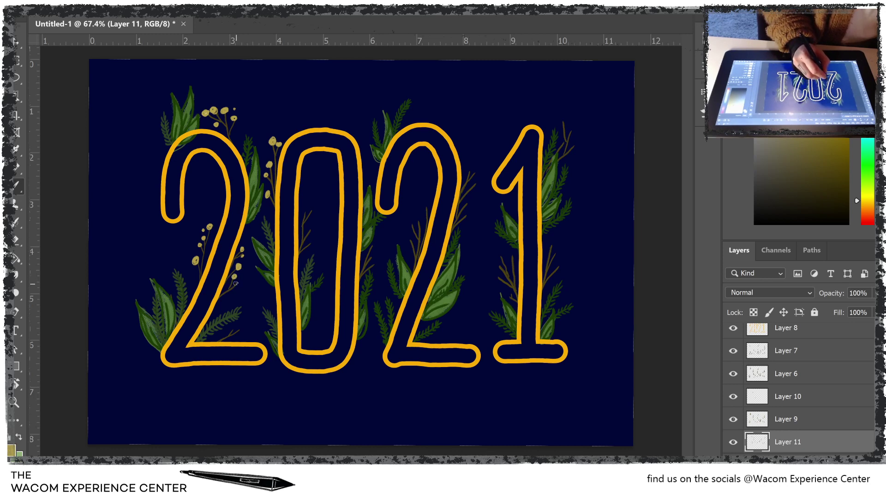
{"action": "left_click", "coordinate": [241, 328]}
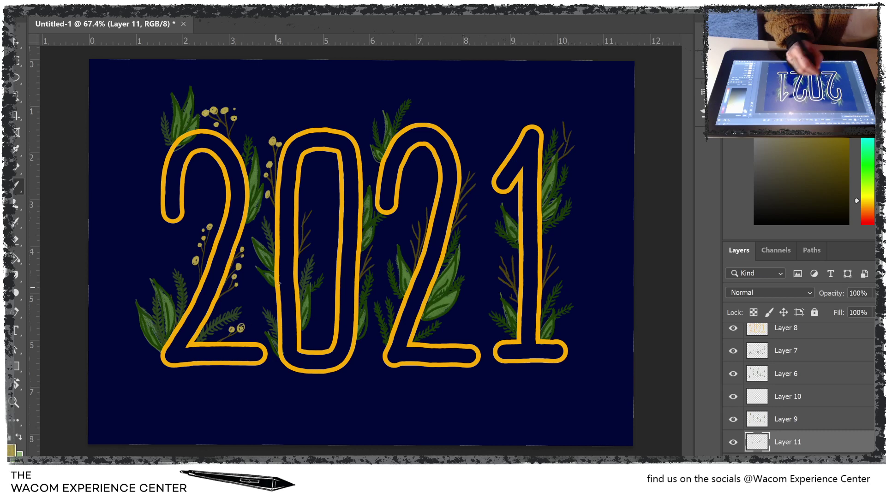
Step: Dot four berries on the sprig inside the 0
{"action": "left_click", "coordinate": [312, 243]}
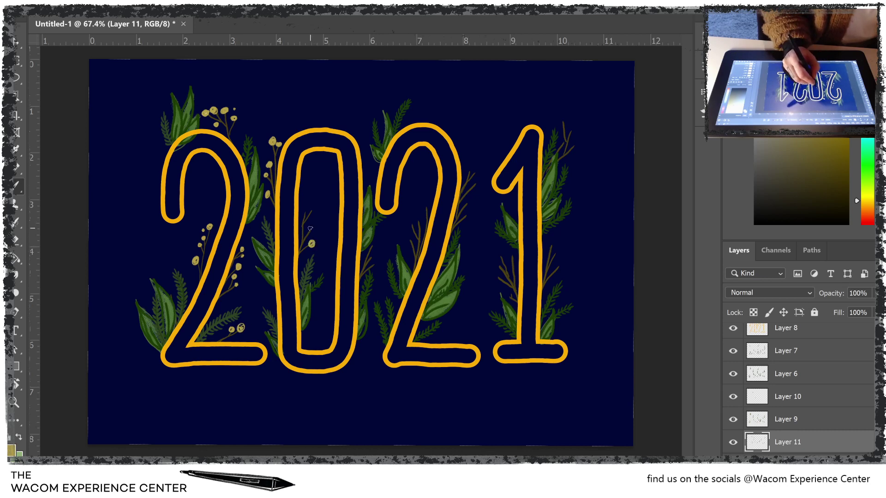
{"action": "left_click", "coordinate": [310, 230]}
{"action": "left_click", "coordinate": [313, 210]}
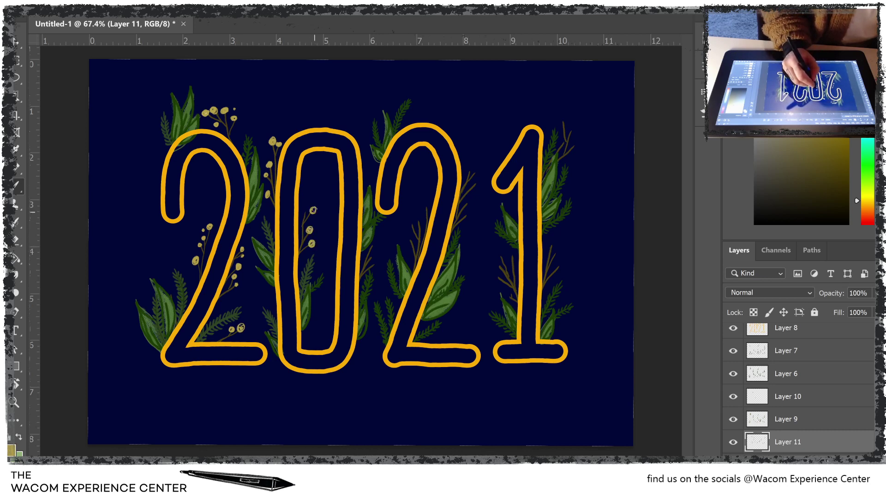
{"action": "left_click", "coordinate": [305, 213]}
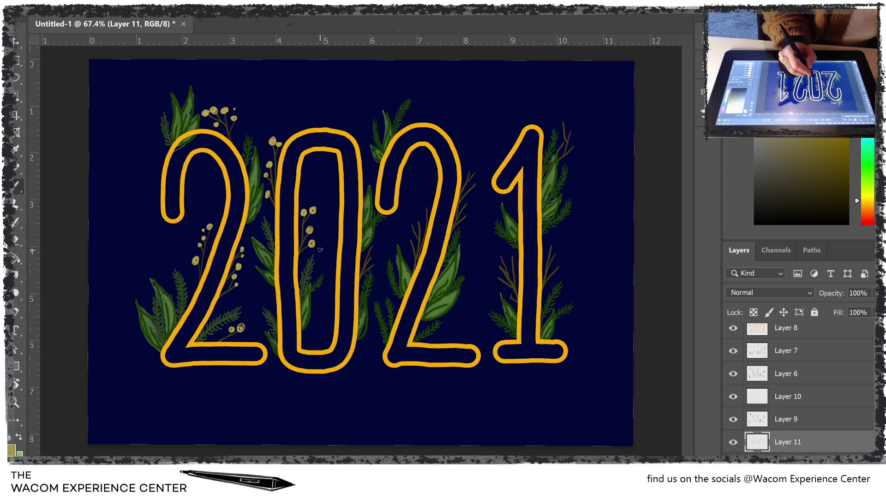
Step: Paint berries at the twig tips and down the stems beside the second 2
{"action": "left_click_drag", "start_coordinate": [425, 208], "coordinate": [428, 208]}
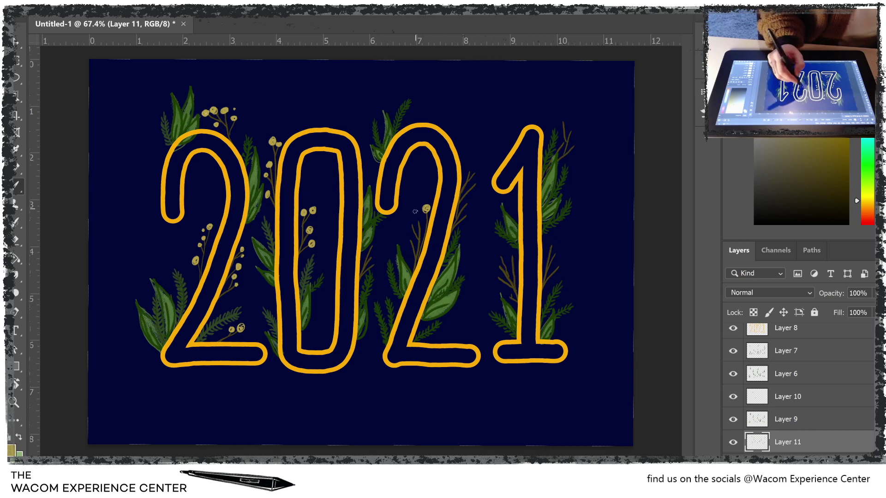
{"action": "left_click_drag", "start_coordinate": [421, 220], "coordinate": [412, 226]}
{"action": "left_click", "coordinate": [411, 241]}
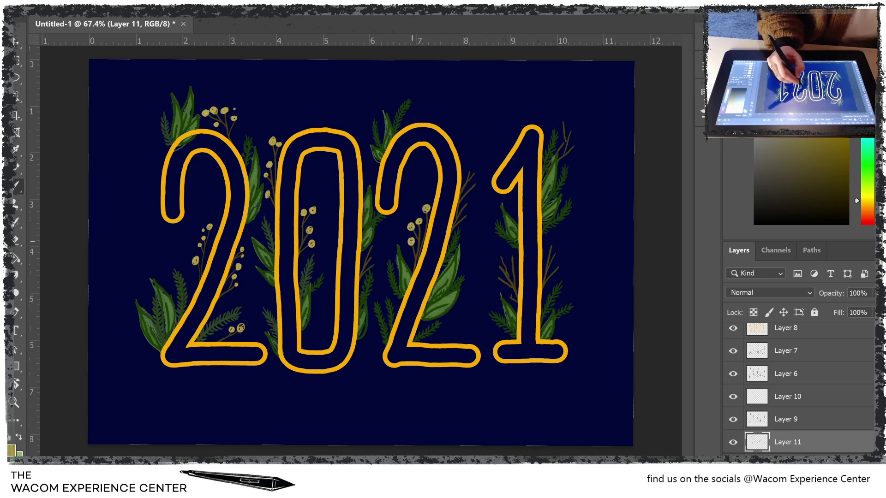
{"action": "left_click_drag", "start_coordinate": [470, 171], "coordinate": [476, 172]}
{"action": "left_click", "coordinate": [473, 185]}
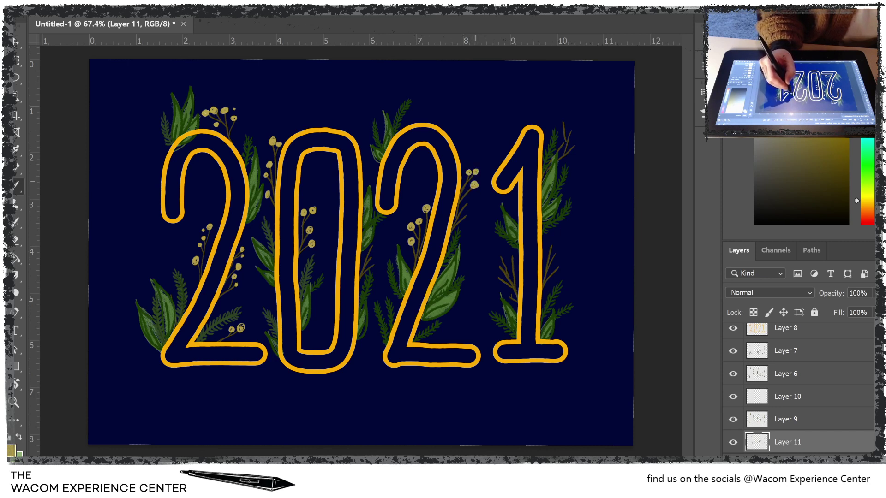
{"action": "left_click", "coordinate": [467, 202]}
{"action": "left_click", "coordinate": [466, 215]}
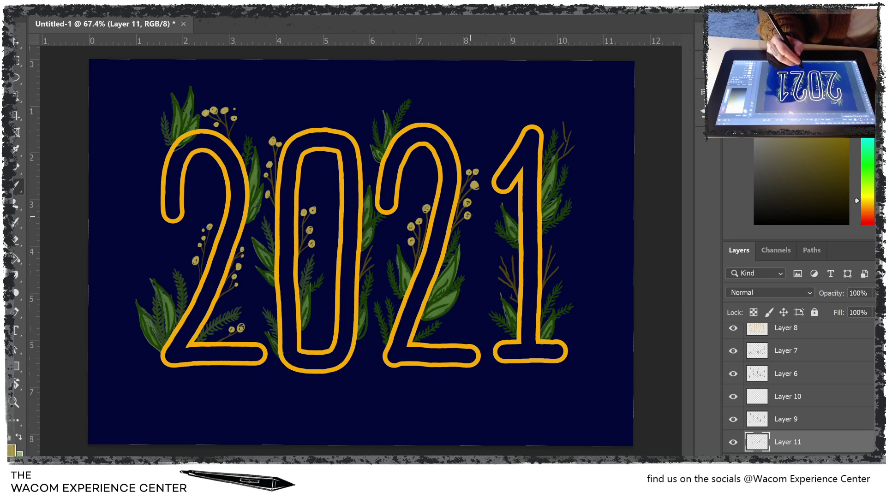
Step: Dot berries on the stems left and right of the 1, then switch to a darker olive yellow
{"action": "left_click", "coordinate": [501, 257]}
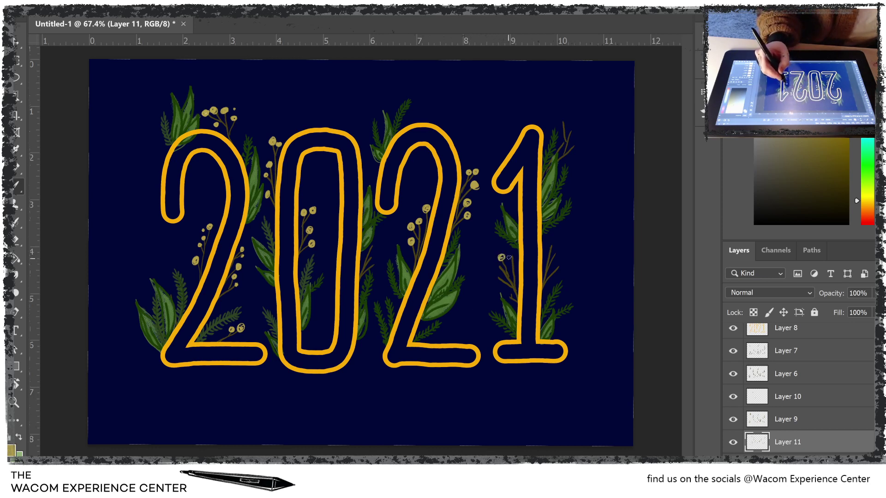
{"action": "left_click", "coordinate": [512, 258]}
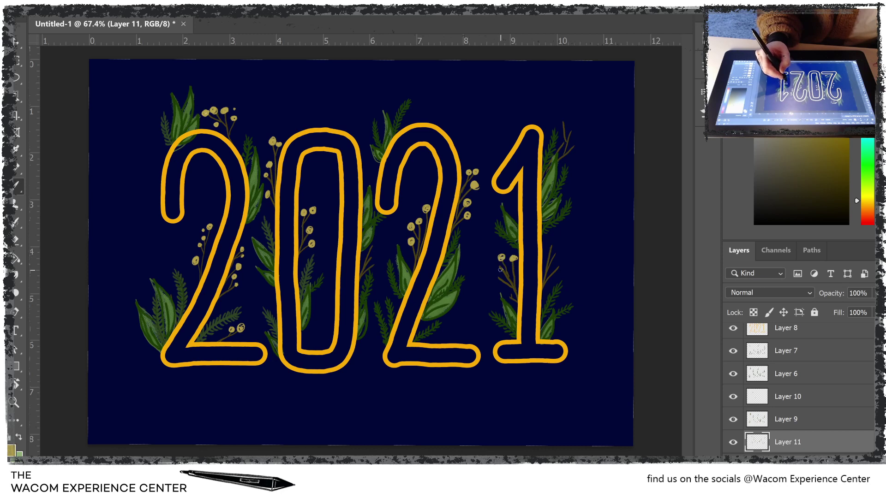
{"action": "left_click_drag", "start_coordinate": [500, 270], "coordinate": [499, 279]}
{"action": "left_click", "coordinate": [510, 296]}
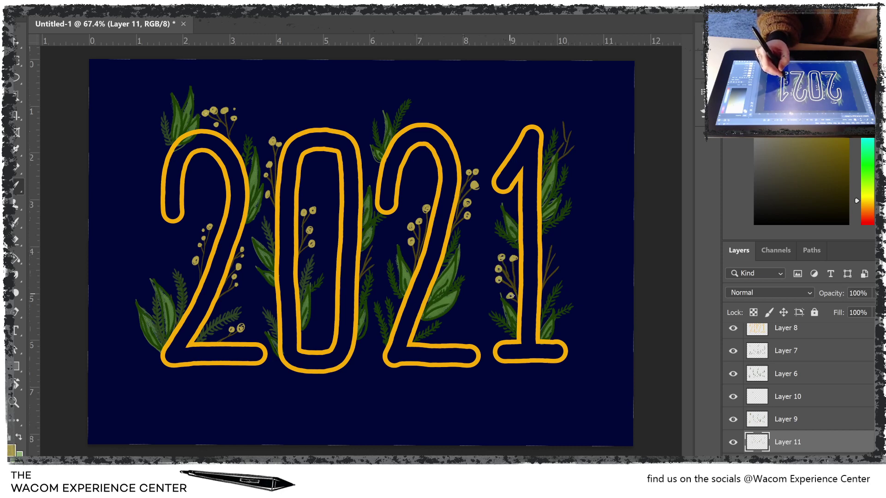
{"action": "left_click_drag", "start_coordinate": [551, 247], "coordinate": [557, 268]}
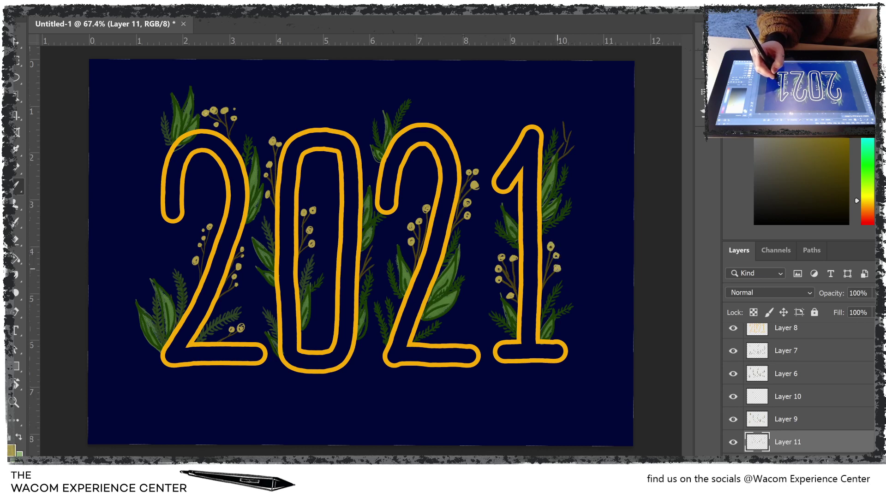
{"action": "left_click_drag", "start_coordinate": [562, 144], "coordinate": [560, 145]}
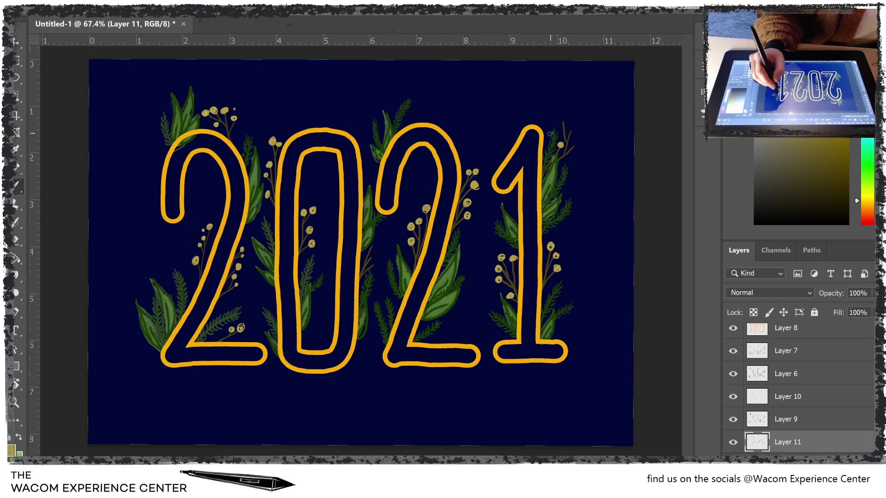
{"action": "left_click_drag", "start_coordinate": [561, 121], "coordinate": [561, 122]}
{"action": "left_click_drag", "start_coordinate": [572, 131], "coordinate": [575, 148]}
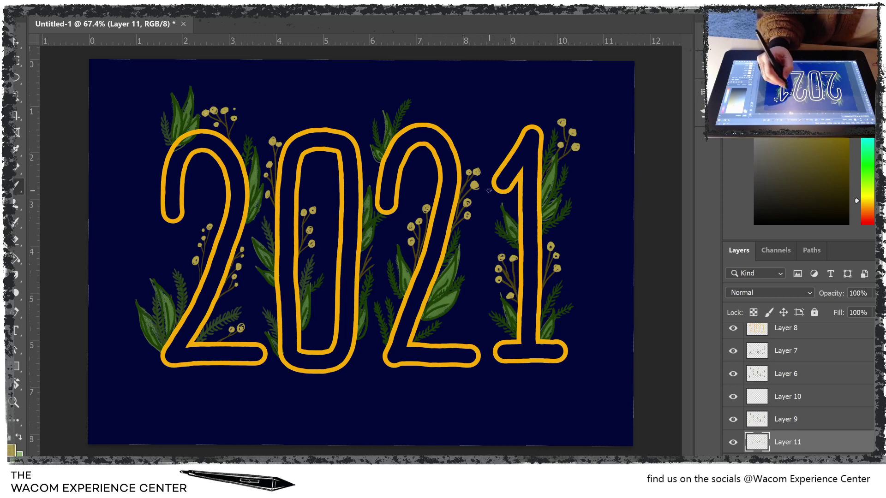
{"action": "left_click_drag", "start_coordinate": [475, 183], "coordinate": [476, 186]}
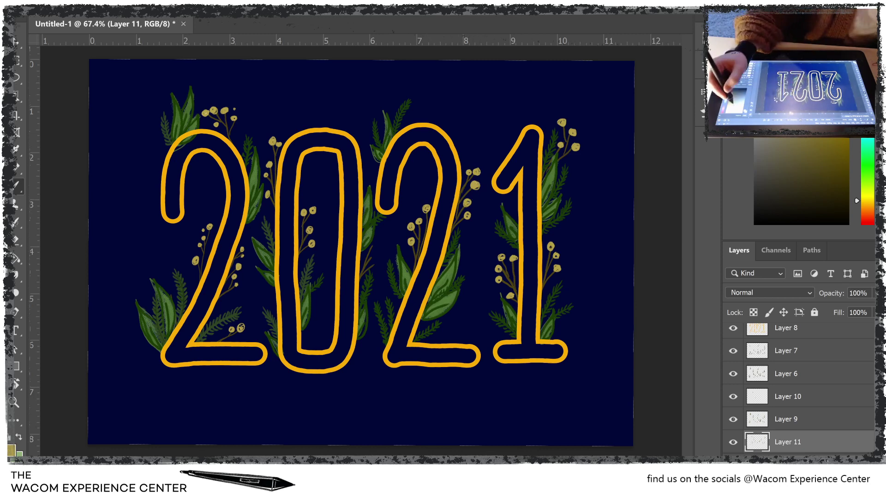
{"action": "left_click", "coordinate": [791, 79]}
{"action": "left_click", "coordinate": [833, 169]}
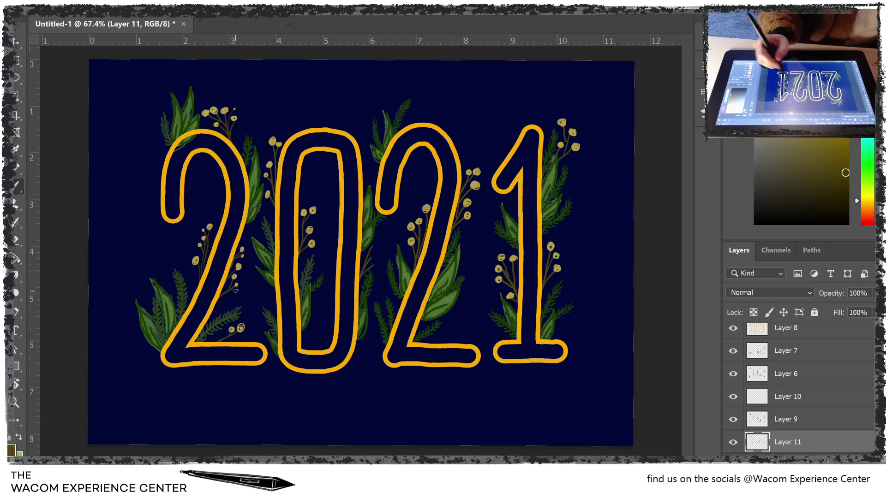
Step: Pick a pale pink-cream colour and highlight the berry left of the 0
{"action": "left_click", "coordinate": [785, 76]}
{"action": "left_click", "coordinate": [868, 208]}
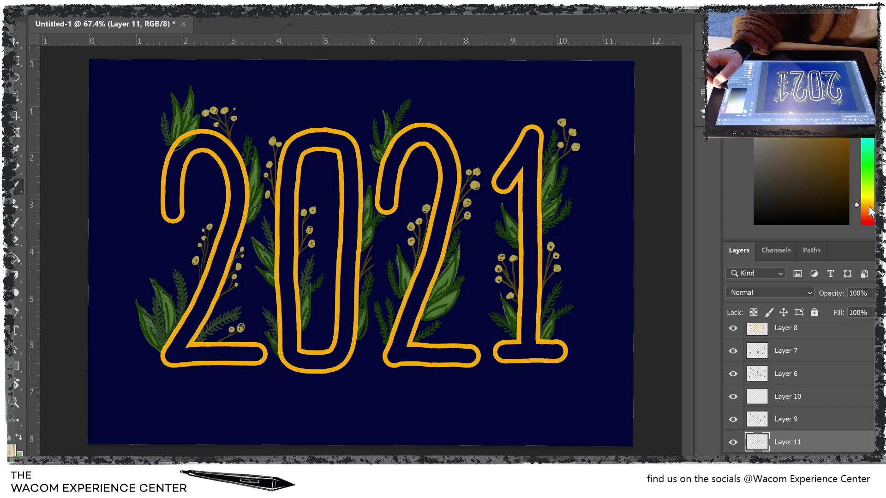
{"action": "left_click", "coordinate": [868, 79]}
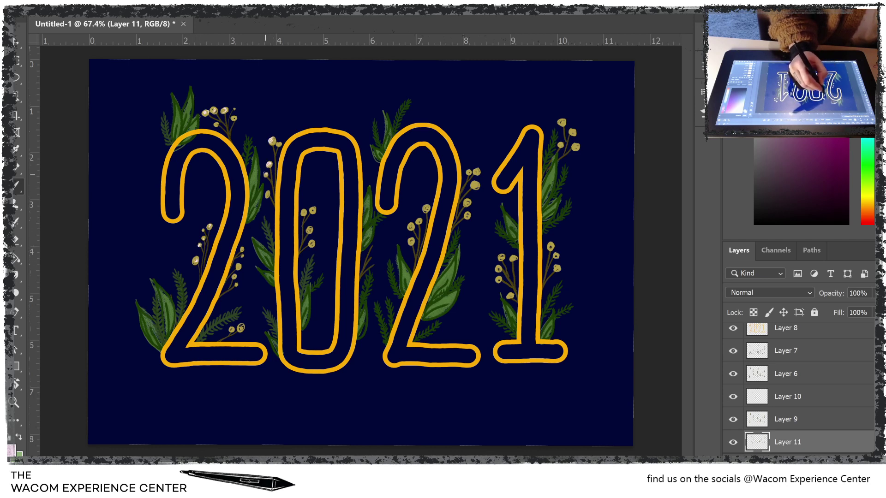
{"action": "left_click_drag", "start_coordinate": [267, 195], "coordinate": [269, 194]}
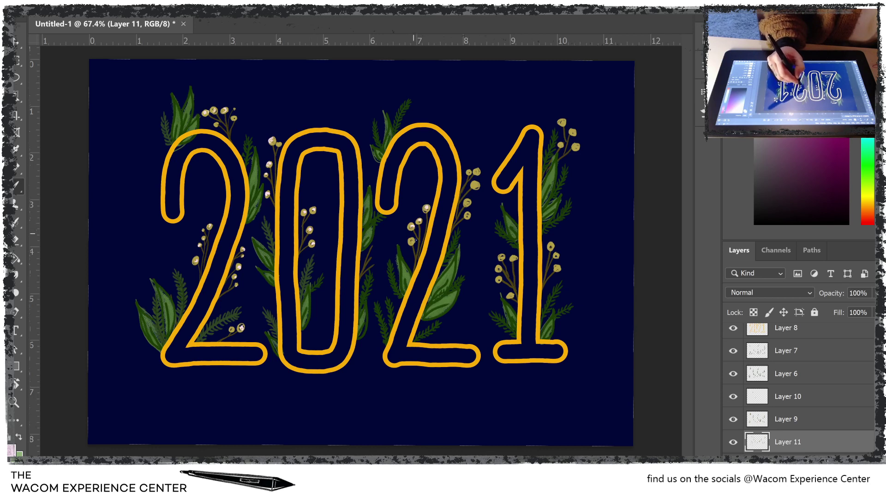
Step: Tap pale highlights on the berries beside the second 2 and around the 1
{"action": "left_click", "coordinate": [477, 172]}
{"action": "left_click", "coordinate": [475, 185]}
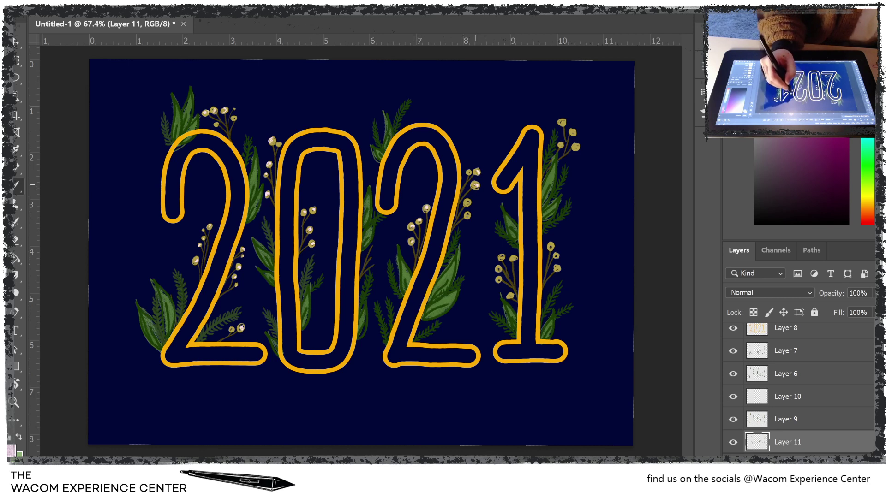
{"action": "left_click", "coordinate": [468, 202]}
{"action": "left_click", "coordinate": [467, 215]}
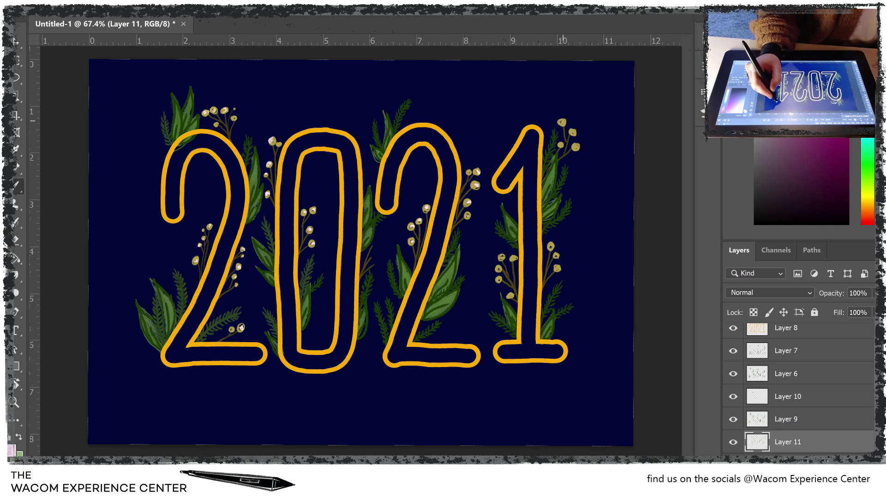
{"action": "left_click", "coordinate": [561, 122]}
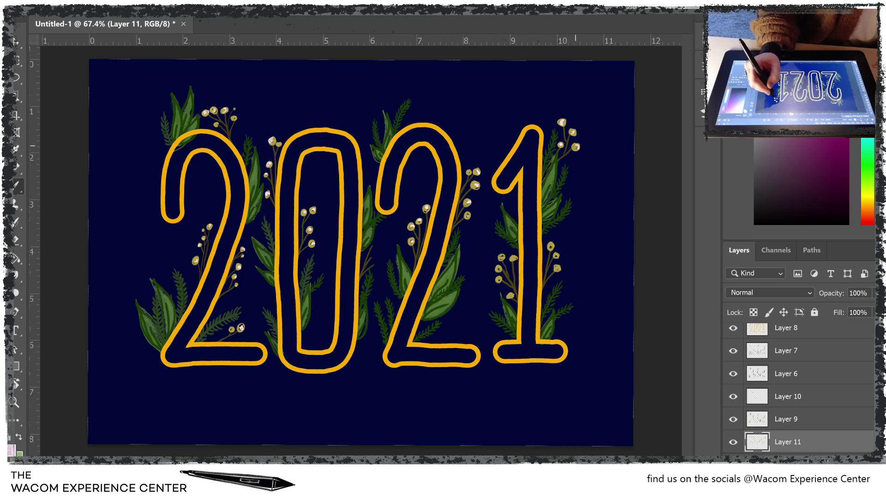
{"action": "left_click", "coordinate": [515, 258]}
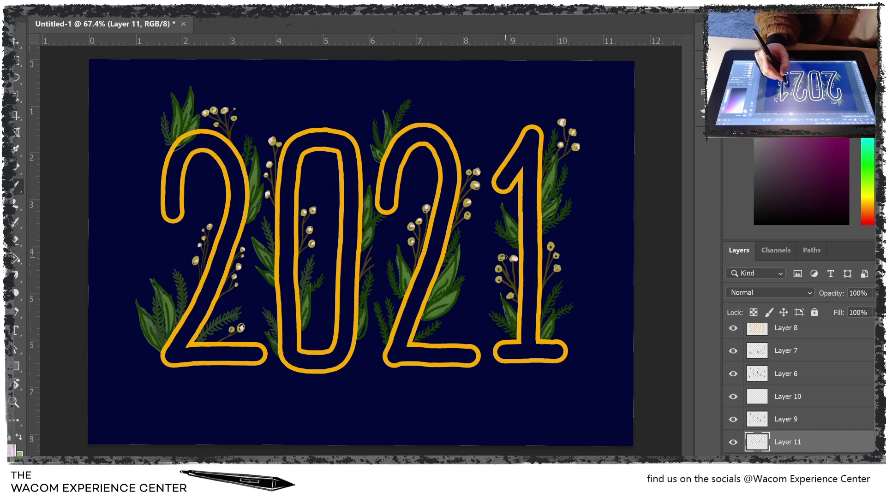
{"action": "left_click", "coordinate": [501, 256]}
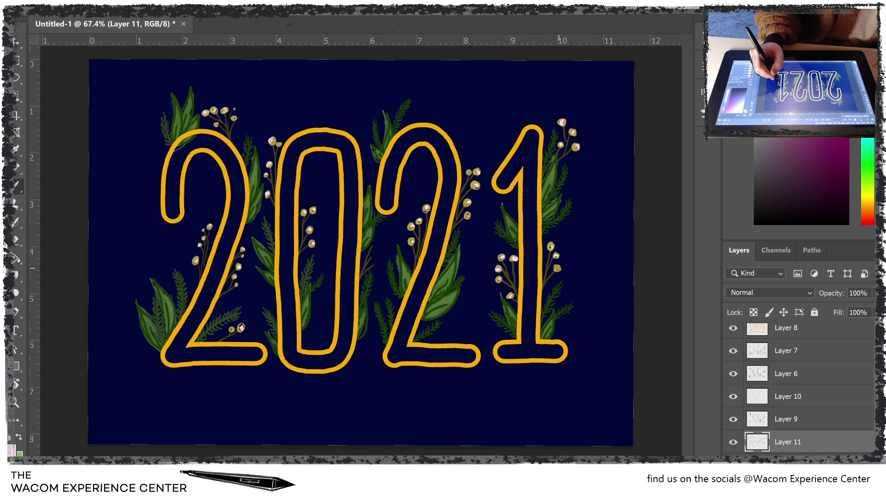
{"action": "left_click", "coordinate": [558, 268]}
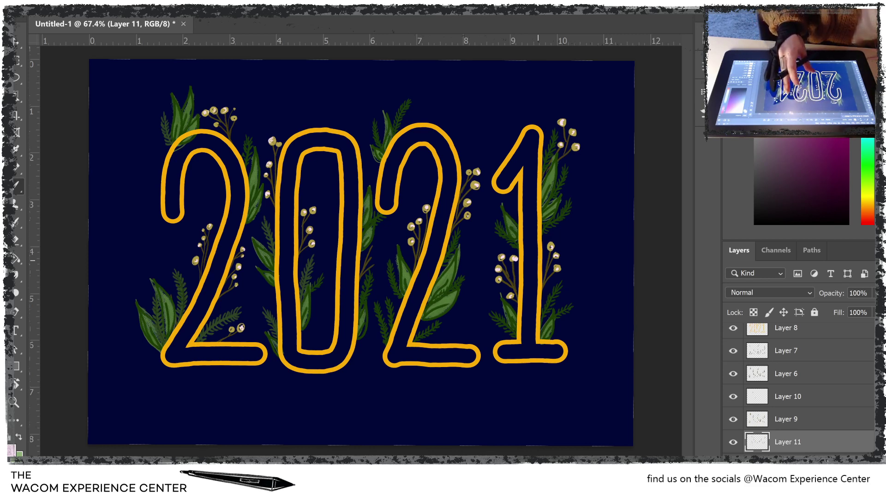
Step: Zoom out and reset the rotated canvas view to upright, returning to the Brush tool
{"action": "scroll", "coordinate": [361, 253], "scroll_direction": "down", "scroll_amount": 2}
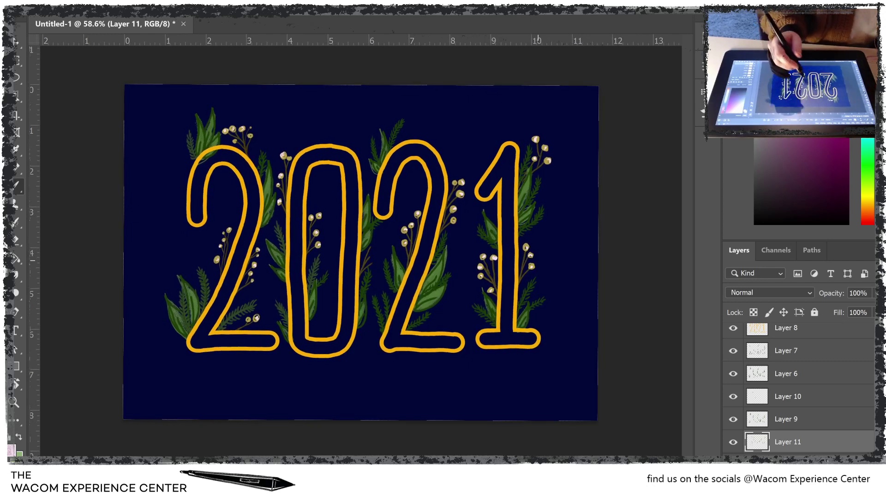
{"action": "key", "text": "r"}
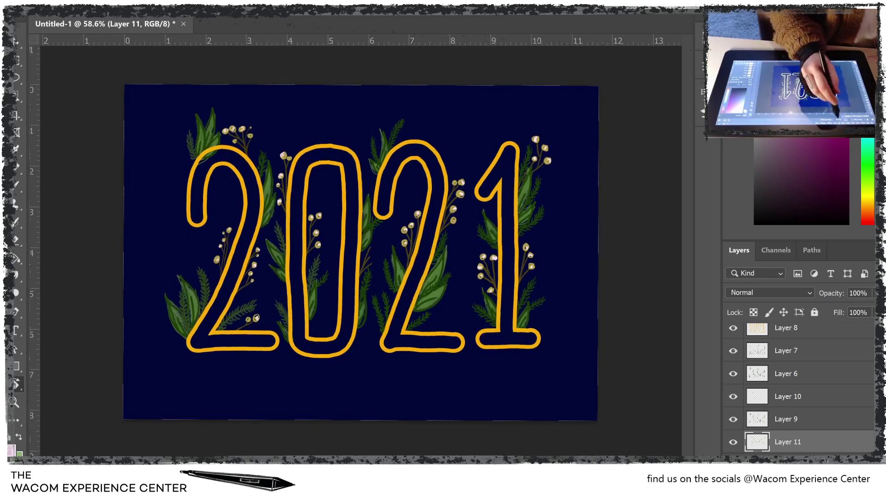
{"action": "left_click", "coordinate": [186, 6]}
{"action": "key", "text": "b"}
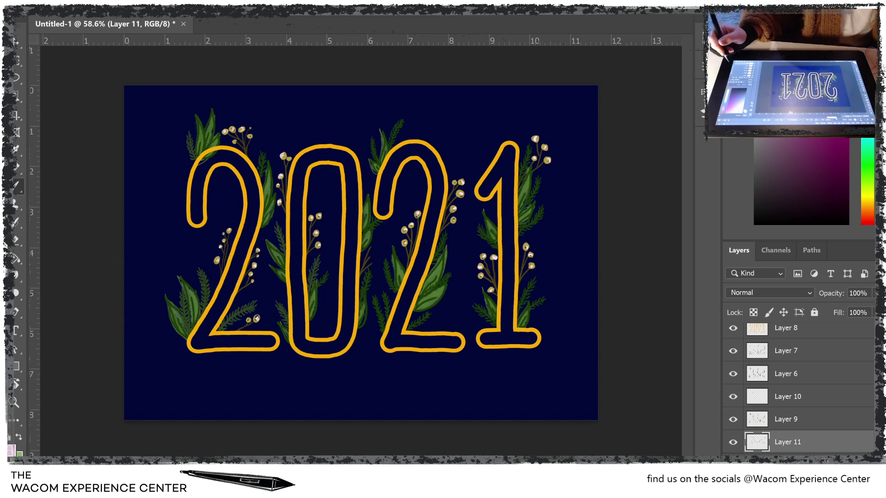
Step: Select the Background layer and add a new empty Layer 12 above it
{"action": "scroll", "coordinate": [798, 388], "scroll_direction": "down", "scroll_amount": 1}
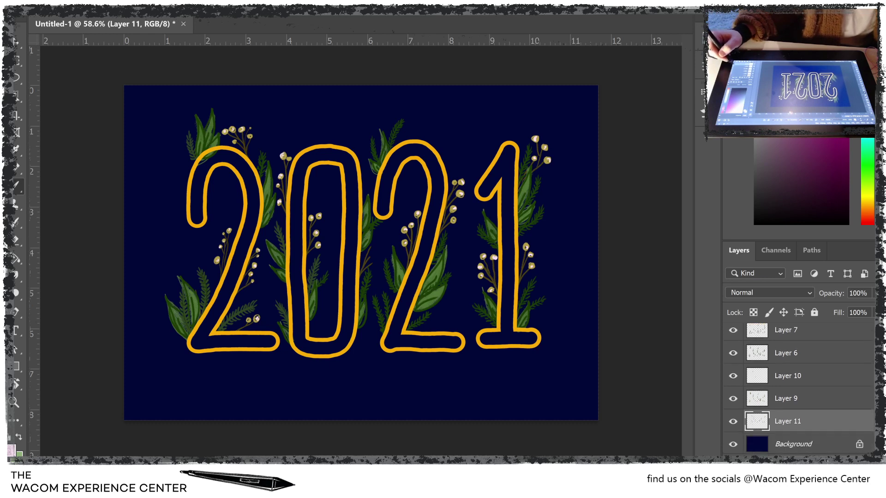
{"action": "left_click", "coordinate": [823, 446]}
{"action": "left_click", "coordinate": [848, 461]}
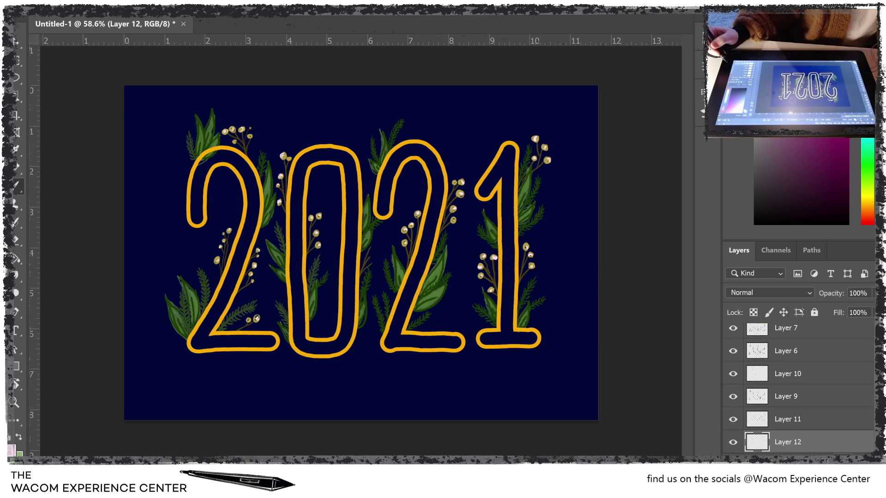
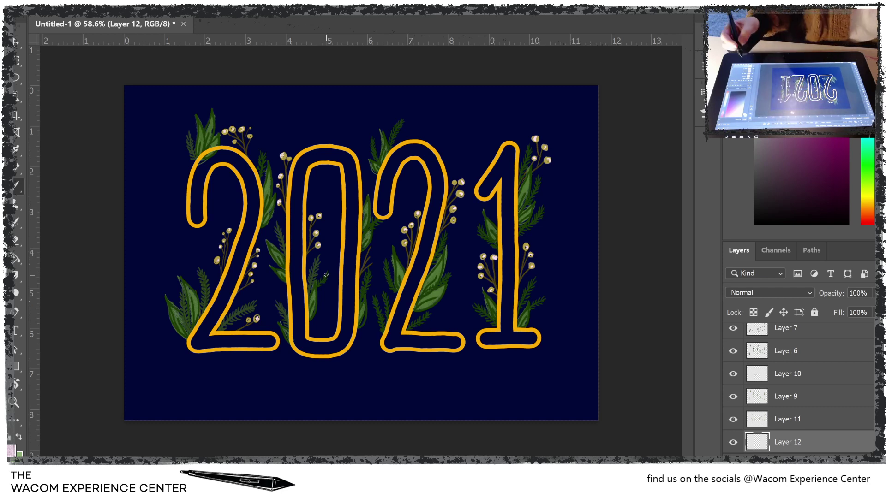
Step: Set the painting colour to a grey-green using the Color panel hue slider
{"action": "left_click", "coordinate": [869, 171]}
{"action": "left_click", "coordinate": [869, 163]}
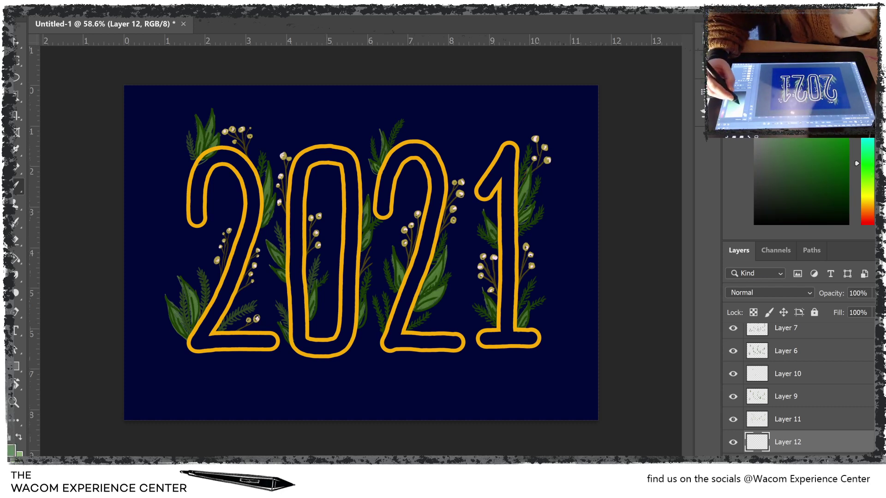
{"action": "left_click", "coordinate": [869, 163]}
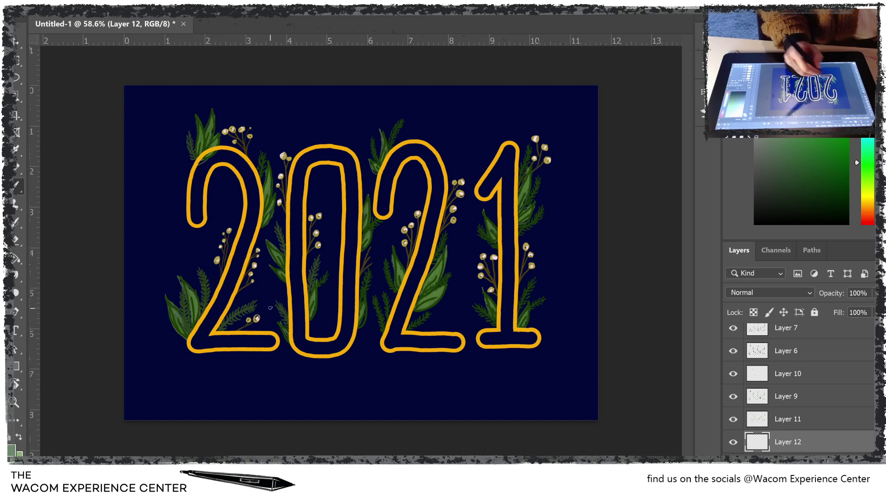
Step: Paint thin stems with small leaves inside the left 2, redoing the first stem once
{"action": "left_click_drag", "start_coordinate": [220, 278], "coordinate": [227, 219]}
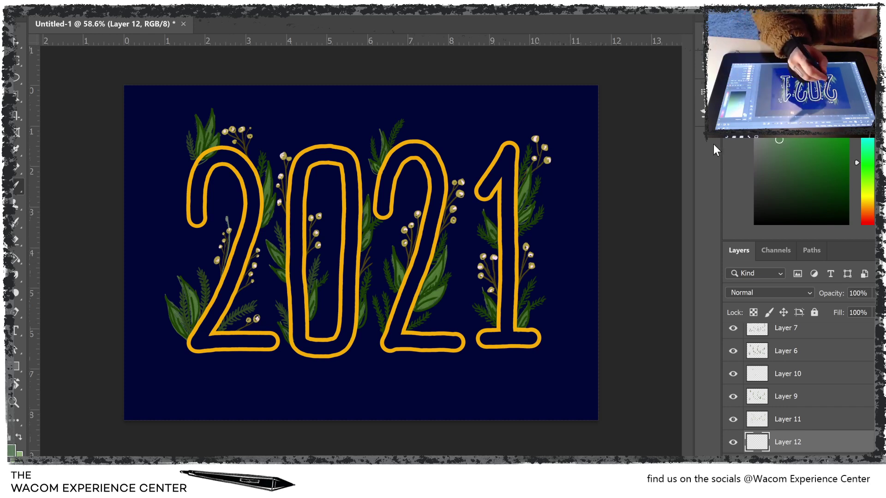
{"action": "key", "text": "ctrl+z"}
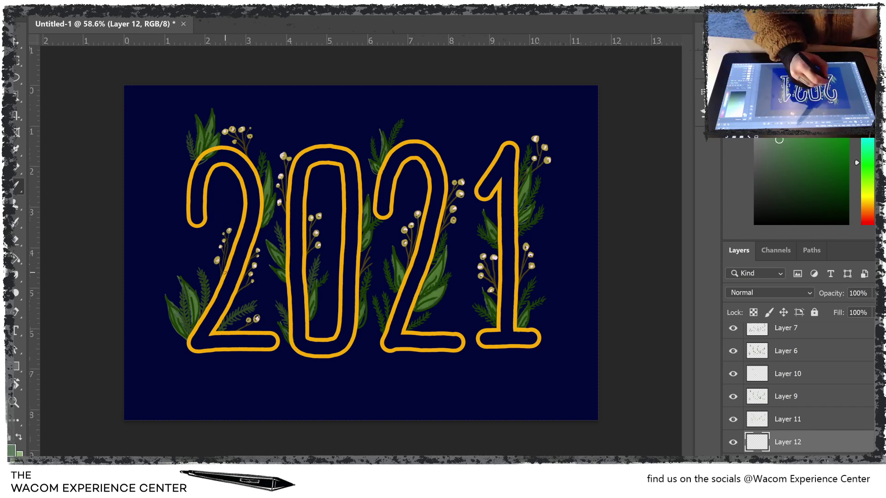
{"action": "mouse_move", "coordinate": [227, 264]}
{"action": "left_mouse_down"}
{"action": "mouse_move", "coordinate": [226, 213]}
{"action": "mouse_move", "coordinate": [231, 243]}
{"action": "mouse_move", "coordinate": [237, 191]}
{"action": "mouse_move", "coordinate": [238, 221]}
{"action": "left_mouse_up"}
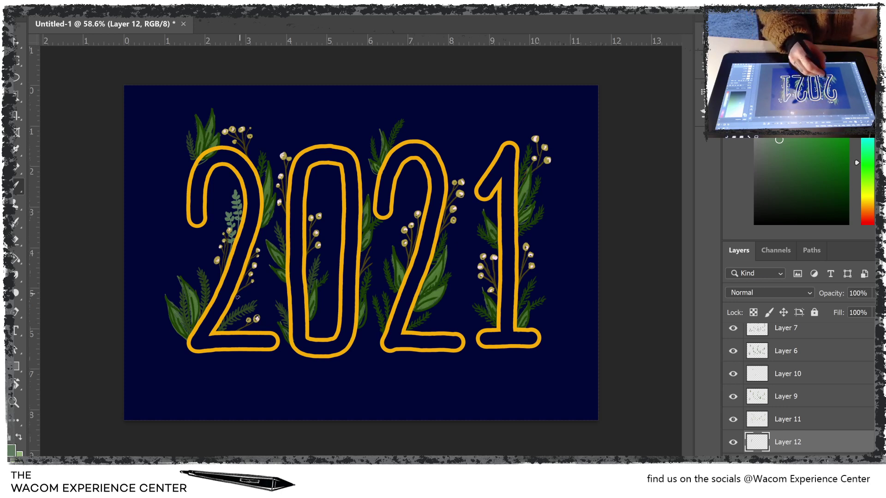
{"action": "mouse_move", "coordinate": [230, 308]}
{"action": "left_mouse_down"}
{"action": "mouse_move", "coordinate": [254, 284]}
{"action": "mouse_move", "coordinate": [246, 289]}
{"action": "left_mouse_up"}
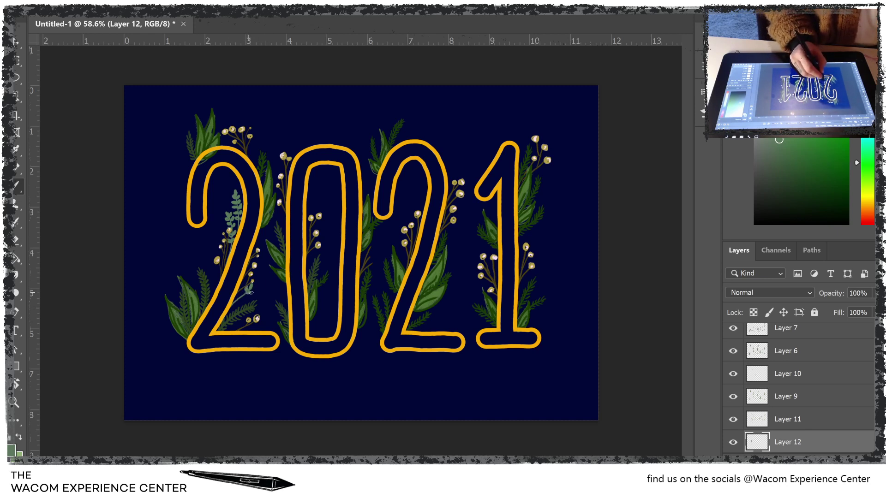
{"action": "left_click_drag", "start_coordinate": [246, 294], "coordinate": [237, 303]}
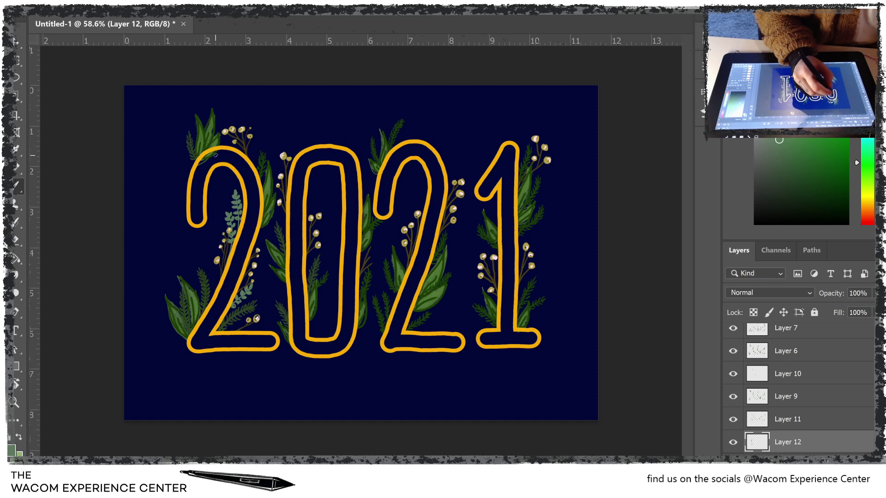
{"action": "mouse_move", "coordinate": [249, 160]}
{"action": "left_mouse_down"}
{"action": "mouse_move", "coordinate": [261, 126]}
{"action": "mouse_move", "coordinate": [255, 141]}
{"action": "mouse_move", "coordinate": [247, 139]}
{"action": "mouse_move", "coordinate": [248, 154]}
{"action": "mouse_move", "coordinate": [255, 132]}
{"action": "mouse_move", "coordinate": [245, 157]}
{"action": "mouse_move", "coordinate": [231, 112]}
{"action": "mouse_move", "coordinate": [239, 148]}
{"action": "left_mouse_up"}
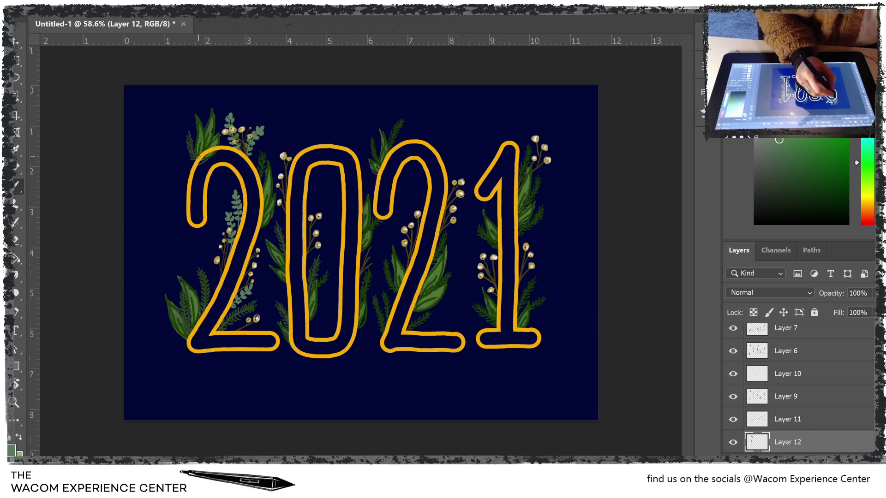
Step: Paint a leafy sprig reaching left from the first 2 and a thin stem inside the 0
{"action": "mouse_move", "coordinate": [199, 158]}
{"action": "left_mouse_down"}
{"action": "mouse_move", "coordinate": [167, 173]}
{"action": "mouse_move", "coordinate": [172, 179]}
{"action": "mouse_move", "coordinate": [187, 163]}
{"action": "mouse_move", "coordinate": [189, 172]}
{"action": "mouse_move", "coordinate": [193, 162]}
{"action": "left_mouse_up"}
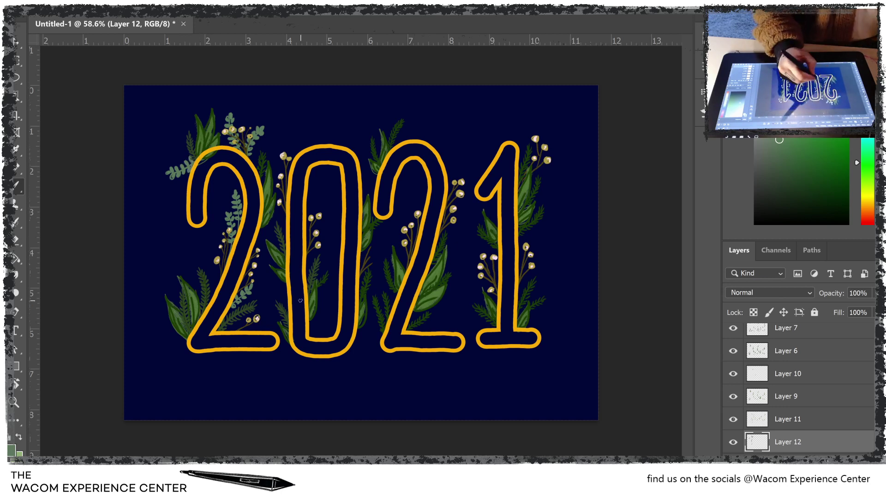
{"action": "mouse_move", "coordinate": [308, 215]}
{"action": "left_mouse_down"}
{"action": "mouse_move", "coordinate": [315, 190]}
{"action": "mouse_move", "coordinate": [311, 211]}
{"action": "left_mouse_up"}
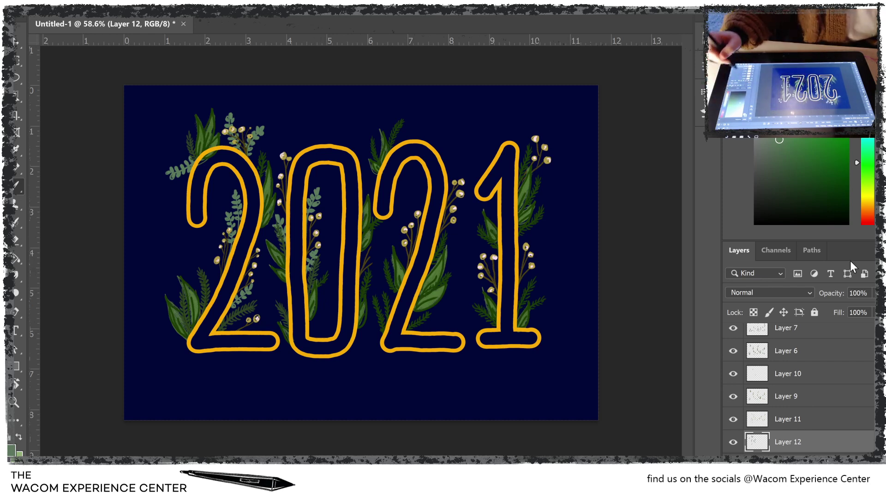
Step: On Layer 11, paint an olive-yellow berry on the stem in a colour sampled from an existing berry
{"action": "left_click", "coordinate": [808, 421]}
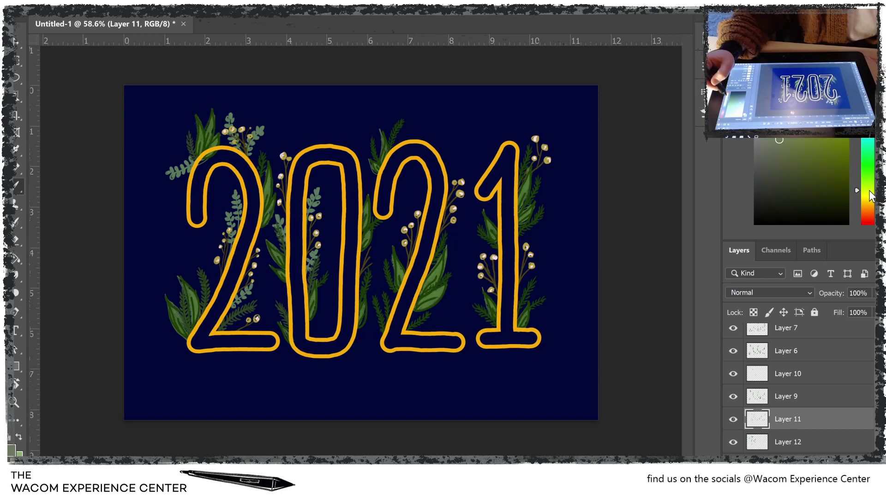
{"action": "left_click", "coordinate": [791, 71]}
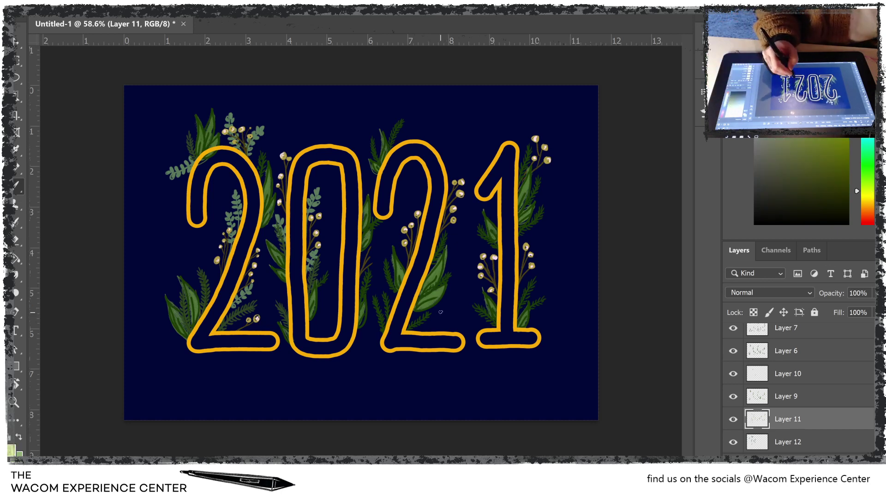
{"action": "left_click_drag", "start_coordinate": [371, 249], "coordinate": [370, 248]}
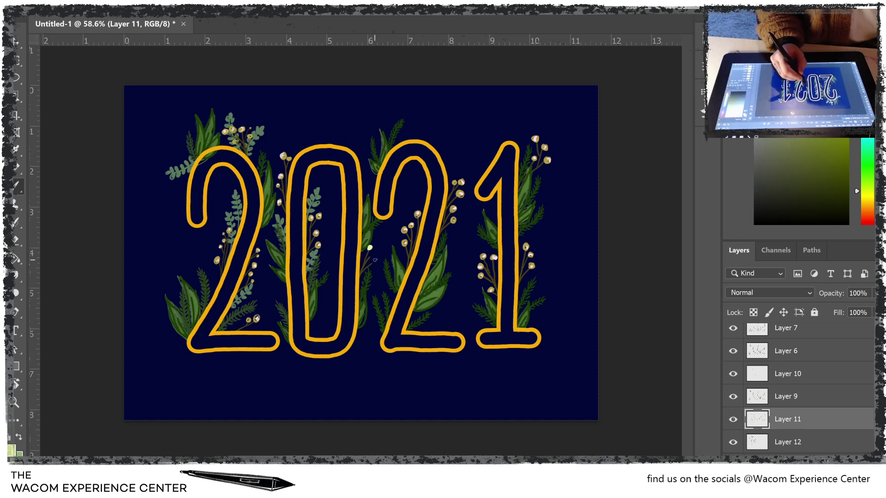
{"action": "key", "text": "ctrl+z"}
{"action": "left_click", "coordinate": [17, 151]}
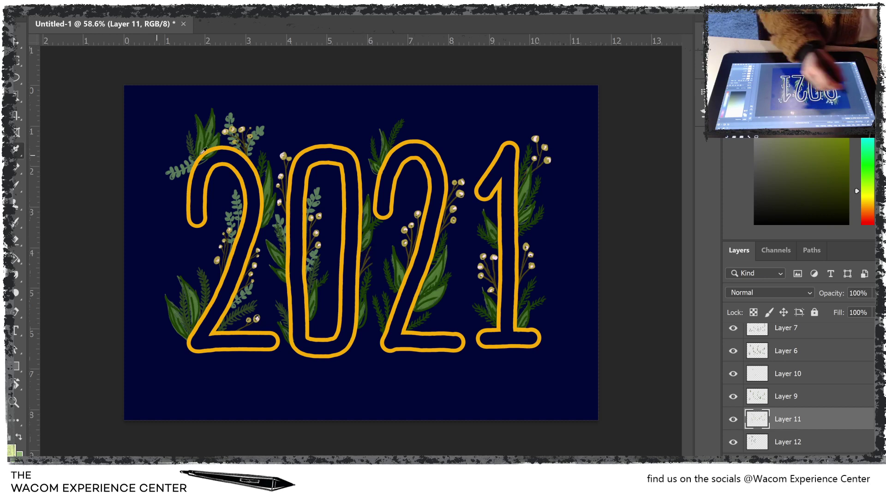
{"action": "left_click", "coordinate": [418, 213]}
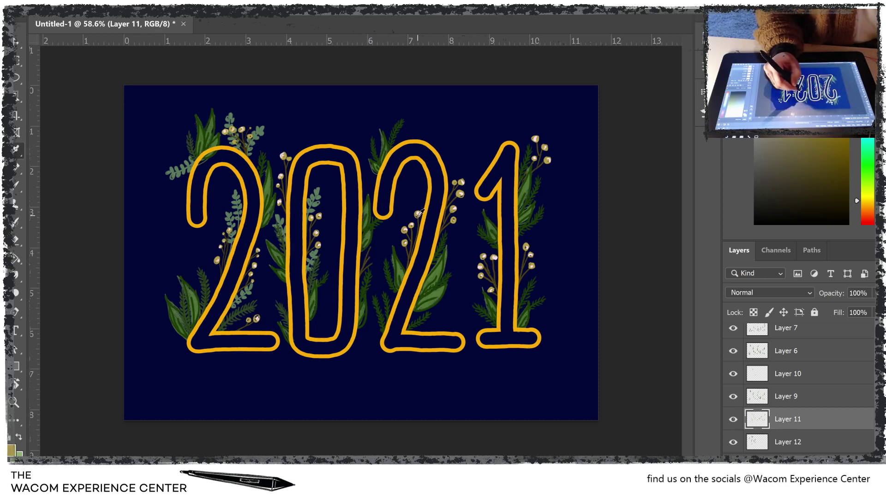
{"action": "left_click", "coordinate": [17, 187]}
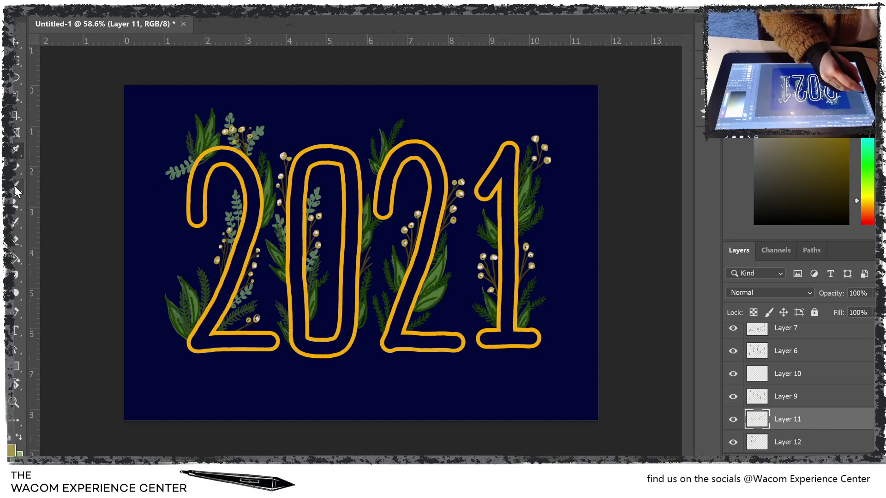
{"action": "left_click_drag", "start_coordinate": [368, 248], "coordinate": [373, 264]}
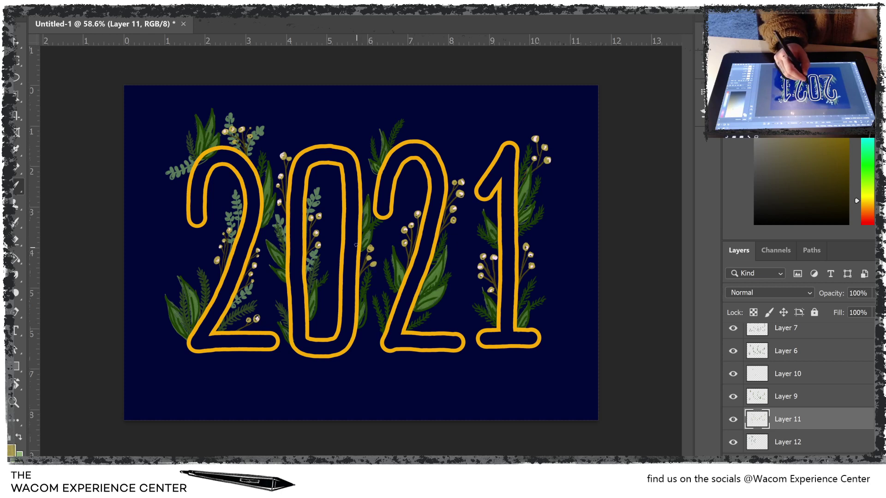
Step: Add a pale cream highlight to the berry and return to Layer 12
{"action": "left_click", "coordinate": [767, 67]}
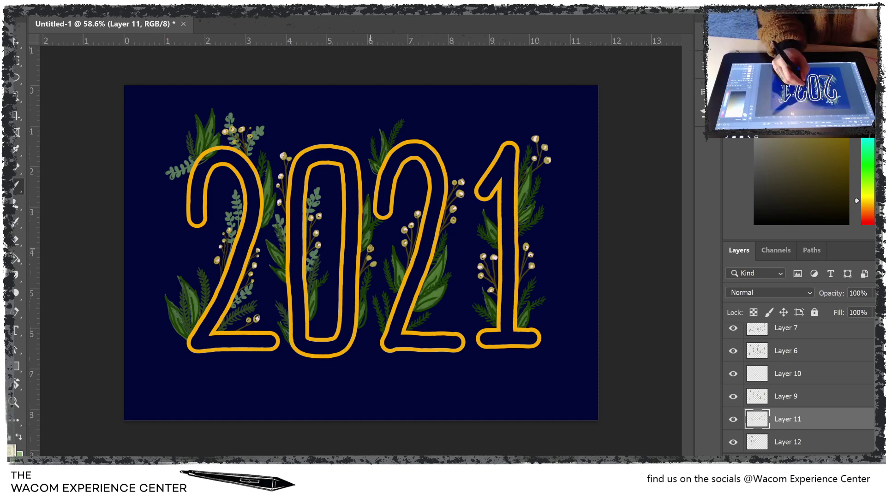
{"action": "left_click_drag", "start_coordinate": [370, 249], "coordinate": [373, 250]}
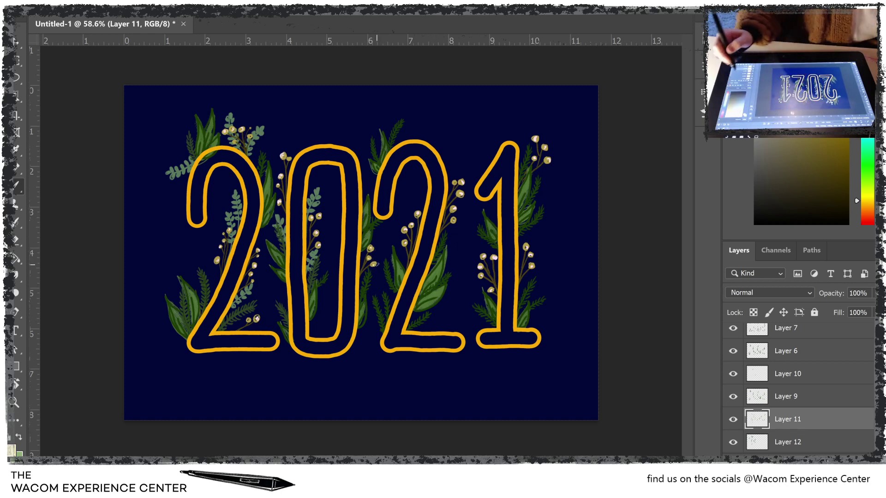
{"action": "scroll", "coordinate": [830, 415], "scroll_direction": "down", "scroll_amount": 1}
{"action": "left_click", "coordinate": [823, 420]}
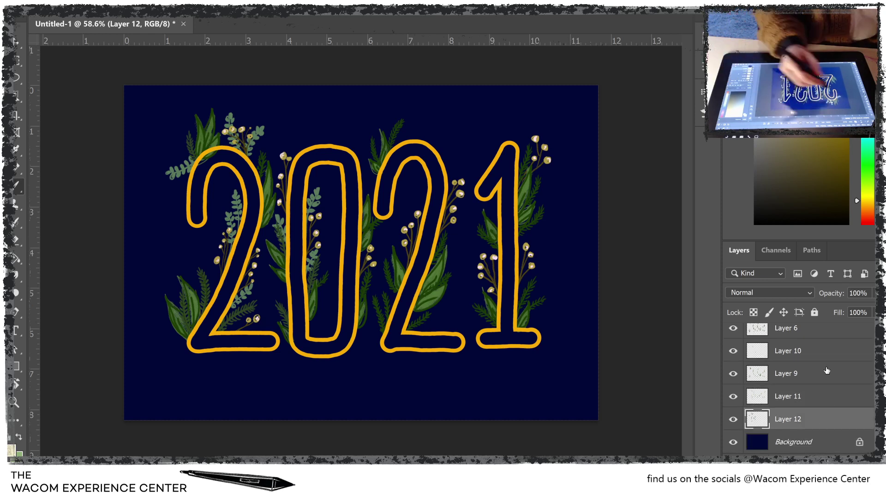
Step: Sample the leaf green with the Eyedropper and paint a thin dark green stem beside the 0
{"action": "left_click", "coordinate": [17, 150]}
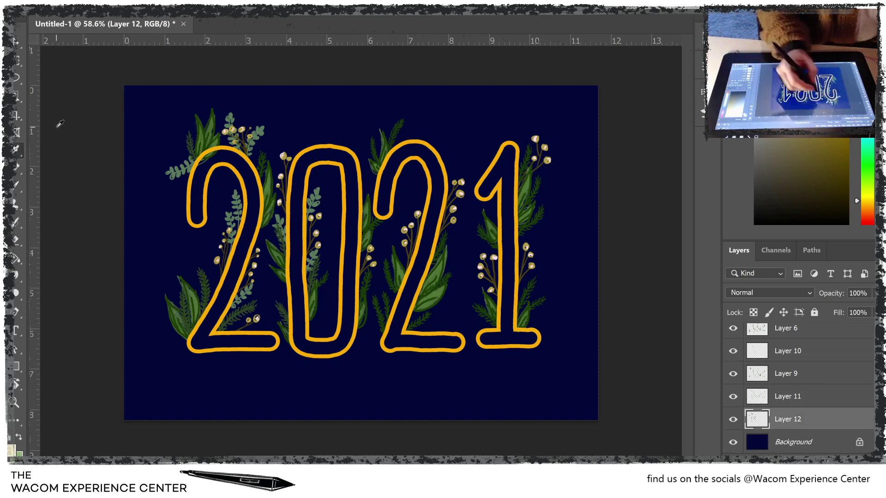
{"action": "left_click", "coordinate": [236, 203]}
{"action": "left_click", "coordinate": [19, 184]}
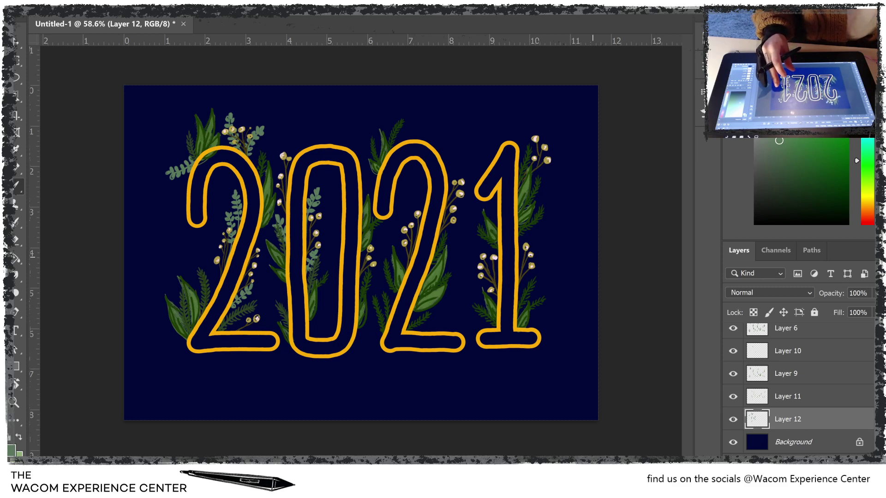
{"action": "scroll", "coordinate": [361, 252], "scroll_direction": "up", "scroll_amount": 2}
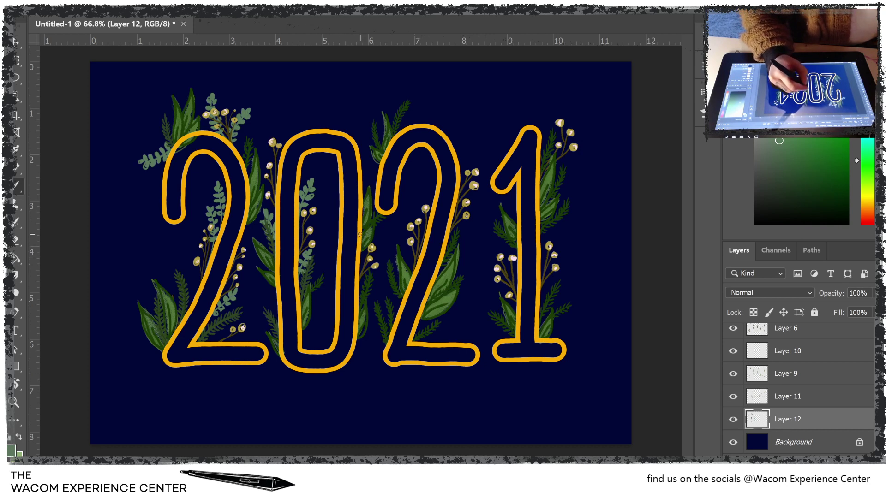
{"action": "left_click_drag", "start_coordinate": [362, 191], "coordinate": [372, 161]}
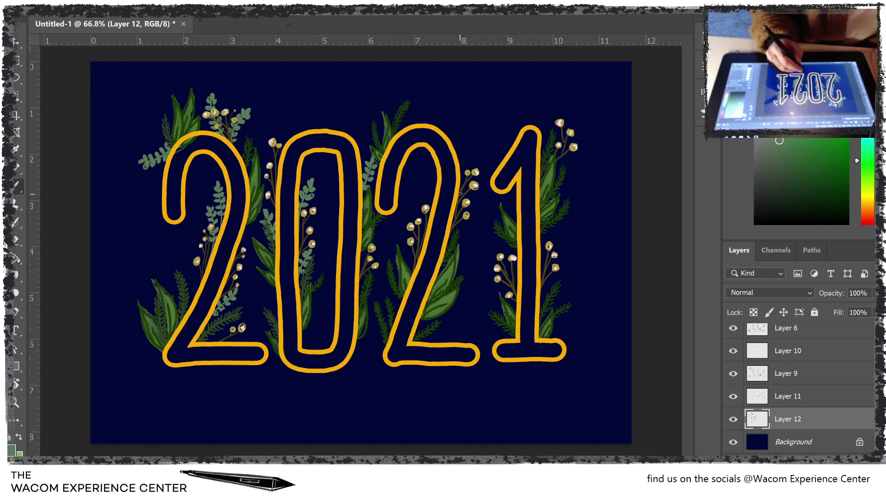
Step: Paint grey-green leafy stems on both sides of the 0 and rising between the 2 and 1
{"action": "mouse_move", "coordinate": [360, 298]}
{"action": "left_mouse_down"}
{"action": "mouse_move", "coordinate": [384, 237]}
{"action": "mouse_move", "coordinate": [385, 249]}
{"action": "mouse_move", "coordinate": [377, 247]}
{"action": "mouse_move", "coordinate": [387, 252]}
{"action": "mouse_move", "coordinate": [375, 254]}
{"action": "mouse_move", "coordinate": [382, 263]}
{"action": "left_mouse_up"}
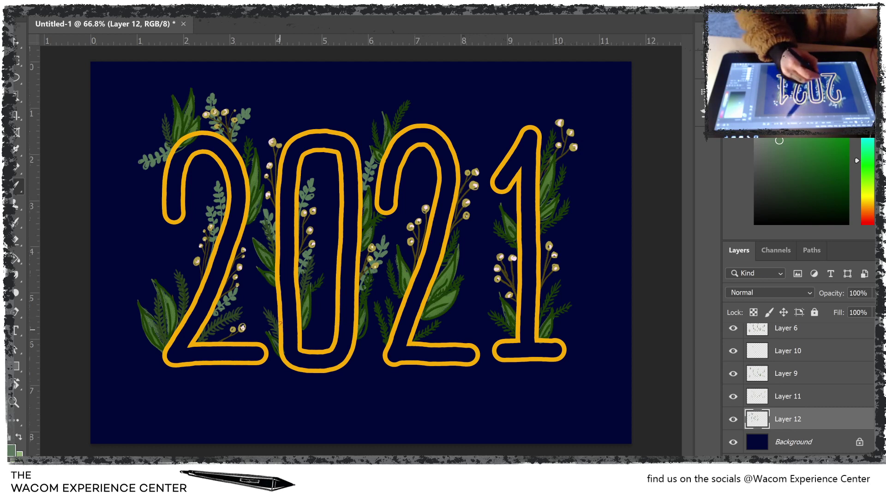
{"action": "left_click_drag", "start_coordinate": [281, 323], "coordinate": [266, 296]}
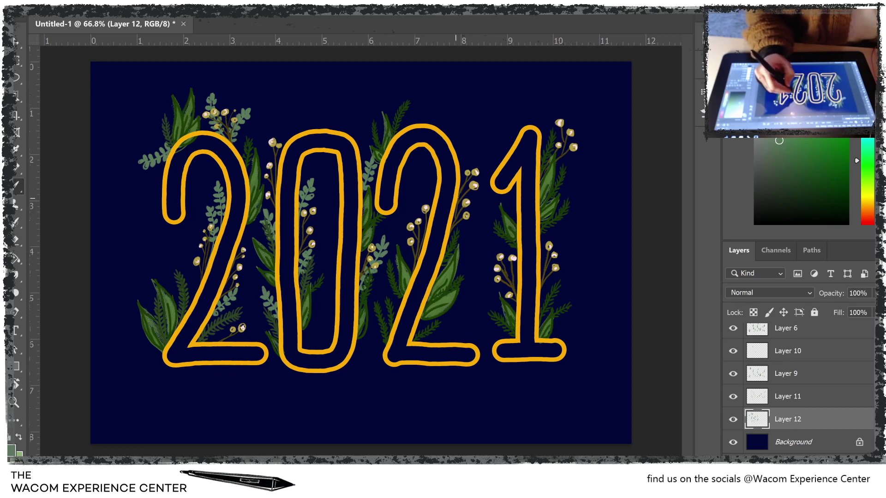
{"action": "left_click_drag", "start_coordinate": [459, 162], "coordinate": [471, 135]}
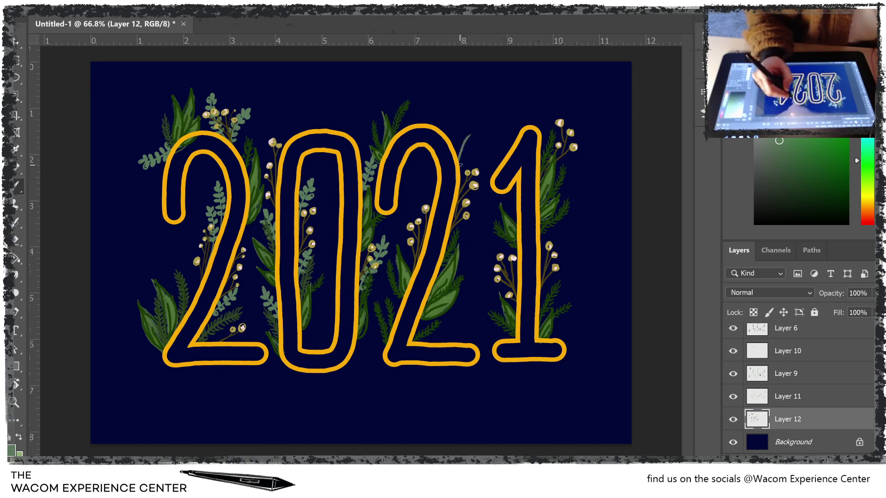
{"action": "mouse_move", "coordinate": [460, 167]}
{"action": "left_mouse_down"}
{"action": "mouse_move", "coordinate": [484, 115]}
{"action": "mouse_move", "coordinate": [477, 126]}
{"action": "left_mouse_up"}
{"action": "left_click_drag", "start_coordinate": [477, 127], "coordinate": [462, 160]}
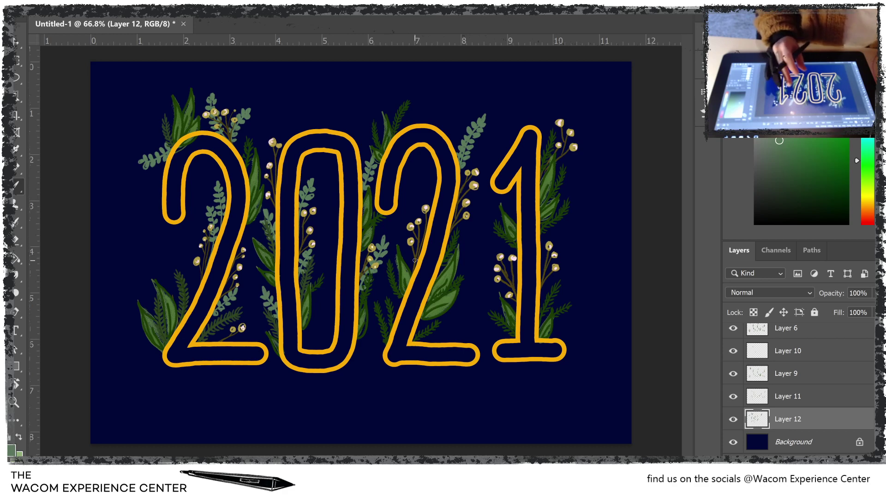
Step: Paint budded leafy stems near and above the 2 and a faint sprig in the 0–2 gap
{"action": "scroll", "coordinate": [369, 249], "scroll_direction": "up", "scroll_amount": 1}
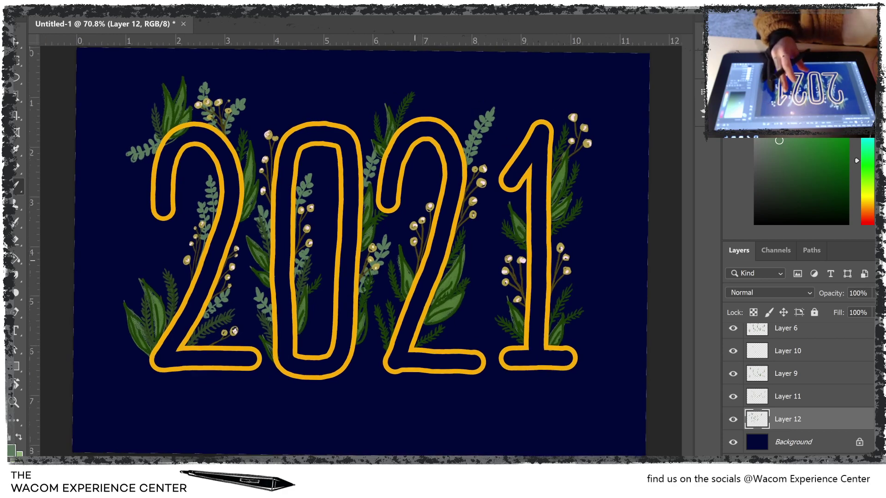
{"action": "scroll", "coordinate": [369, 249], "scroll_direction": "down", "scroll_amount": 1}
{"action": "scroll", "coordinate": [415, 260], "scroll_direction": "up", "scroll_amount": 1}
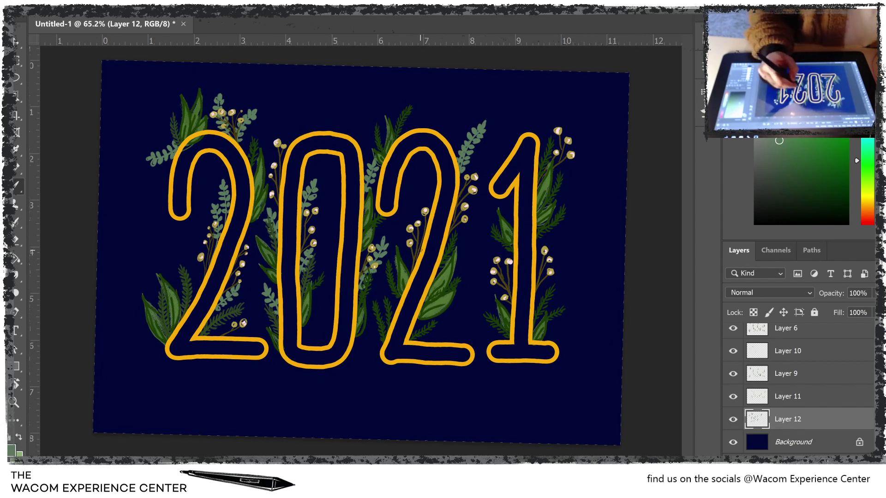
{"action": "mouse_move", "coordinate": [423, 257]}
{"action": "left_mouse_down"}
{"action": "mouse_move", "coordinate": [418, 185]}
{"action": "mouse_move", "coordinate": [428, 199]}
{"action": "mouse_move", "coordinate": [414, 202]}
{"action": "mouse_move", "coordinate": [428, 217]}
{"action": "mouse_move", "coordinate": [415, 242]}
{"action": "left_mouse_up"}
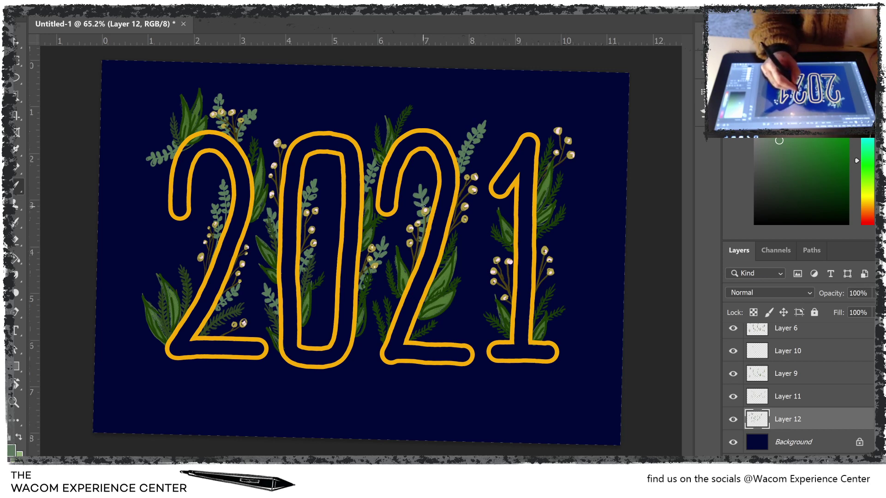
{"action": "left_click_drag", "start_coordinate": [457, 157], "coordinate": [451, 112]}
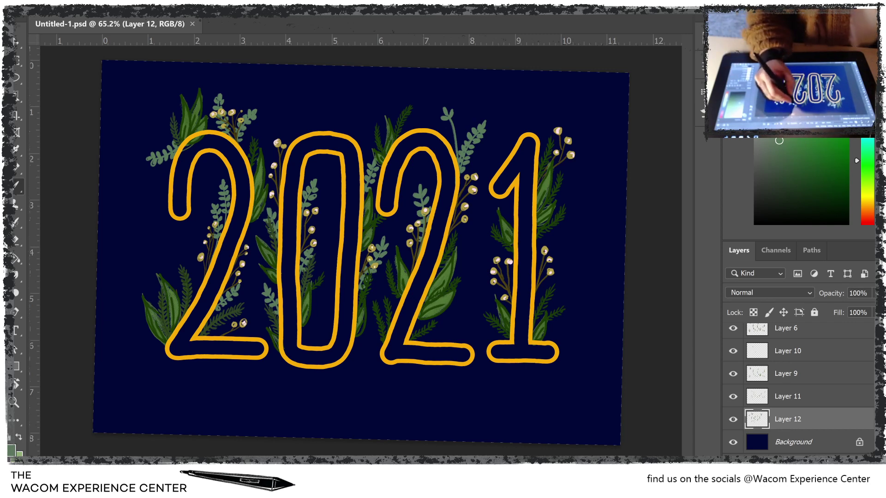
{"action": "left_click_drag", "start_coordinate": [453, 123], "coordinate": [447, 124]}
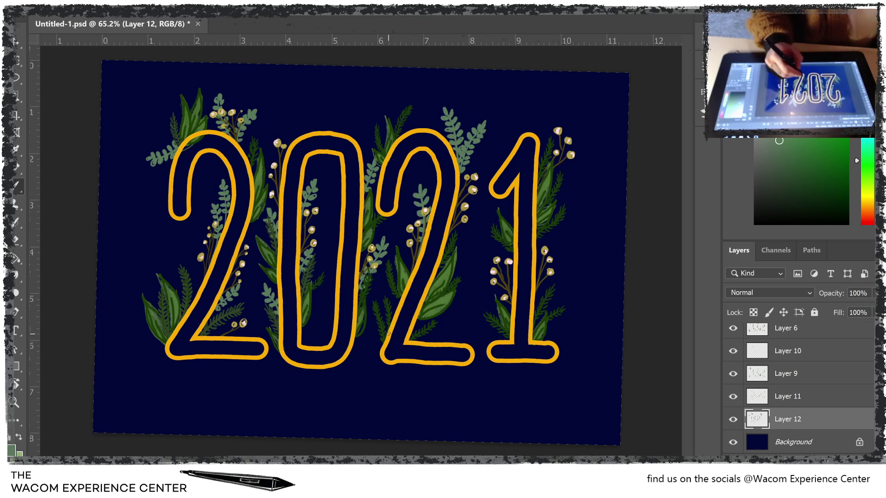
{"action": "mouse_move", "coordinate": [385, 327]}
{"action": "left_mouse_down"}
{"action": "mouse_move", "coordinate": [375, 284]}
{"action": "mouse_move", "coordinate": [382, 290]}
{"action": "mouse_move", "coordinate": [370, 296]}
{"action": "mouse_move", "coordinate": [383, 296]}
{"action": "left_mouse_up"}
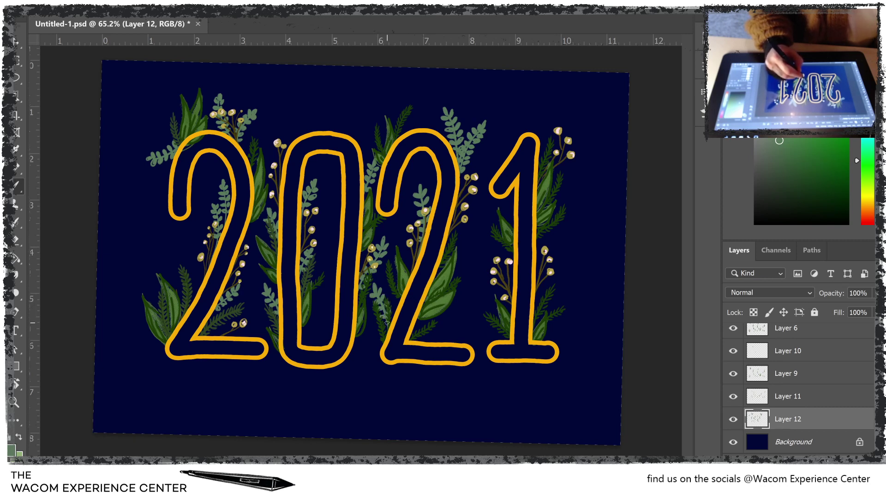
{"action": "mouse_move", "coordinate": [387, 324]}
{"action": "left_mouse_down"}
{"action": "mouse_move", "coordinate": [415, 297]}
{"action": "mouse_move", "coordinate": [422, 317]}
{"action": "mouse_move", "coordinate": [410, 342]}
{"action": "mouse_move", "coordinate": [465, 288]}
{"action": "mouse_move", "coordinate": [452, 307]}
{"action": "left_mouse_up"}
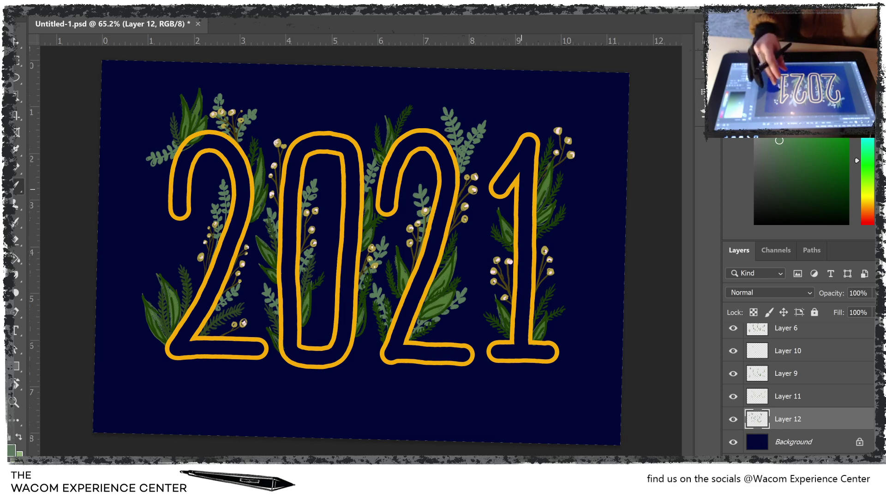
Step: Paint a thin stem with pale leaves beside the 1 and small leafy sprigs around its foot
{"action": "scroll", "coordinate": [362, 251], "scroll_direction": "down", "scroll_amount": 1}
{"action": "scroll", "coordinate": [362, 252], "scroll_direction": "up", "scroll_amount": 2}
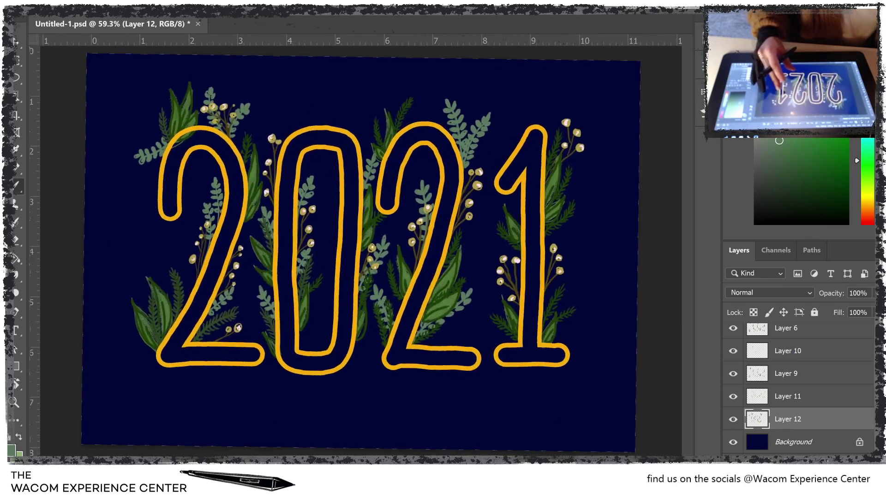
{"action": "scroll", "coordinate": [360, 254], "scroll_direction": "up", "scroll_amount": 1}
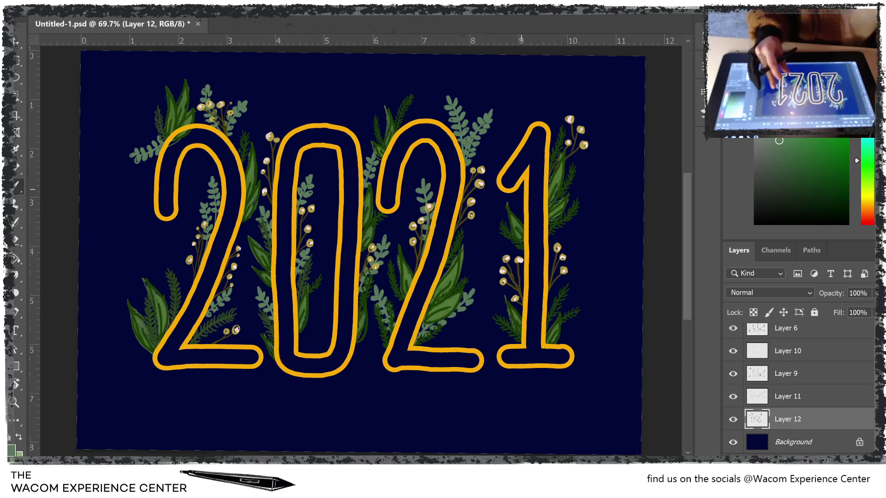
{"action": "scroll", "coordinate": [360, 254], "scroll_direction": "up", "scroll_amount": 2}
{"action": "scroll", "coordinate": [360, 253], "scroll_direction": "up", "scroll_amount": 2}
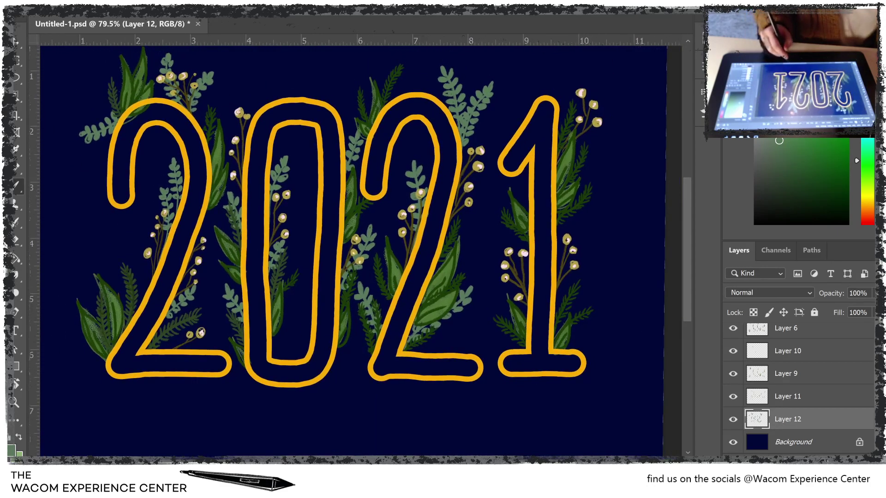
{"action": "scroll", "coordinate": [360, 254], "scroll_direction": "right", "scroll_amount": 5}
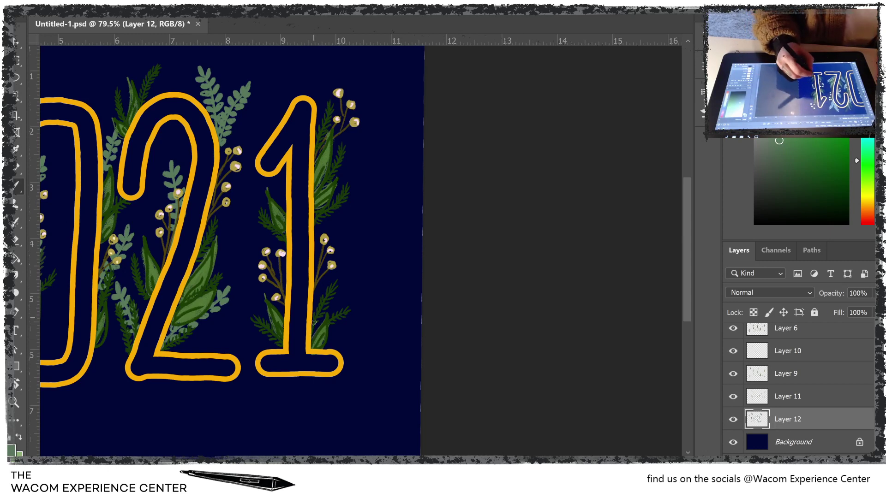
{"action": "mouse_move", "coordinate": [312, 342]}
{"action": "left_mouse_down"}
{"action": "mouse_move", "coordinate": [345, 264]}
{"action": "mouse_move", "coordinate": [336, 268]}
{"action": "mouse_move", "coordinate": [346, 276]}
{"action": "mouse_move", "coordinate": [334, 281]}
{"action": "left_mouse_up"}
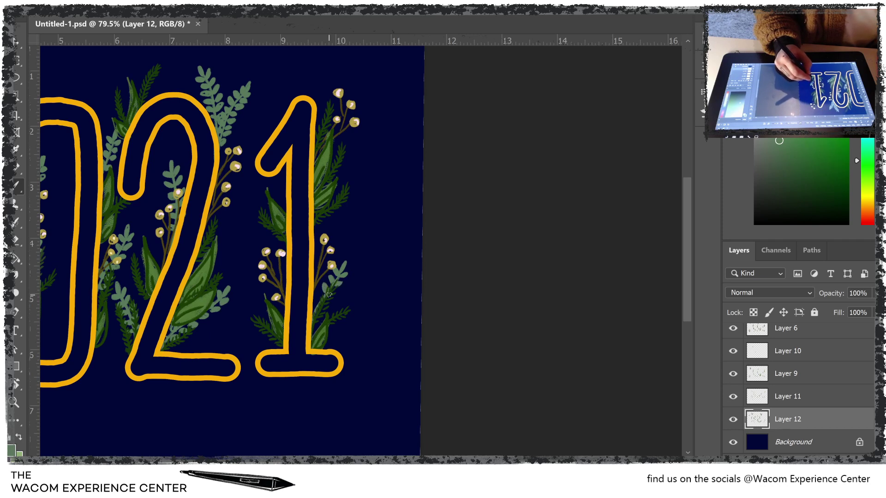
{"action": "mouse_move", "coordinate": [322, 304]}
{"action": "left_mouse_down"}
{"action": "mouse_move", "coordinate": [329, 301]}
{"action": "mouse_move", "coordinate": [314, 306]}
{"action": "mouse_move", "coordinate": [321, 316]}
{"action": "left_mouse_up"}
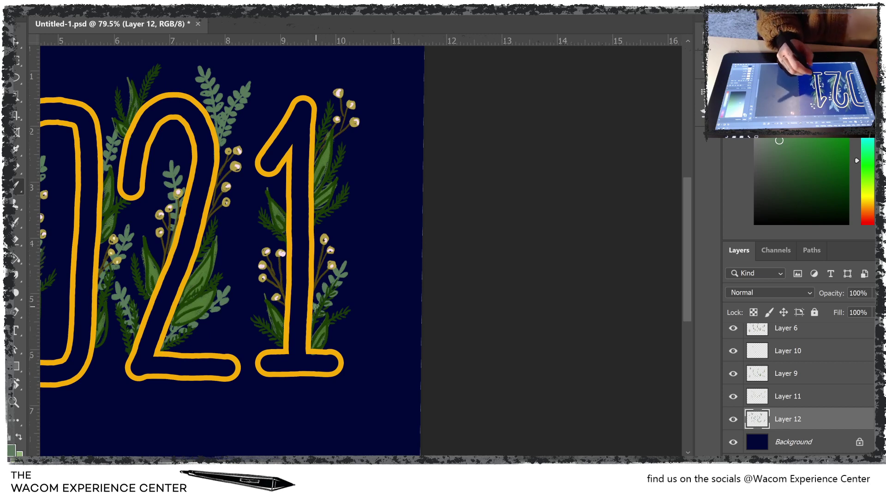
{"action": "mouse_move", "coordinate": [352, 306]}
{"action": "left_mouse_down"}
{"action": "mouse_move", "coordinate": [359, 299]}
{"action": "mouse_move", "coordinate": [346, 305]}
{"action": "mouse_move", "coordinate": [350, 315]}
{"action": "mouse_move", "coordinate": [339, 313]}
{"action": "mouse_move", "coordinate": [345, 320]}
{"action": "mouse_move", "coordinate": [324, 322]}
{"action": "mouse_move", "coordinate": [329, 330]}
{"action": "left_mouse_up"}
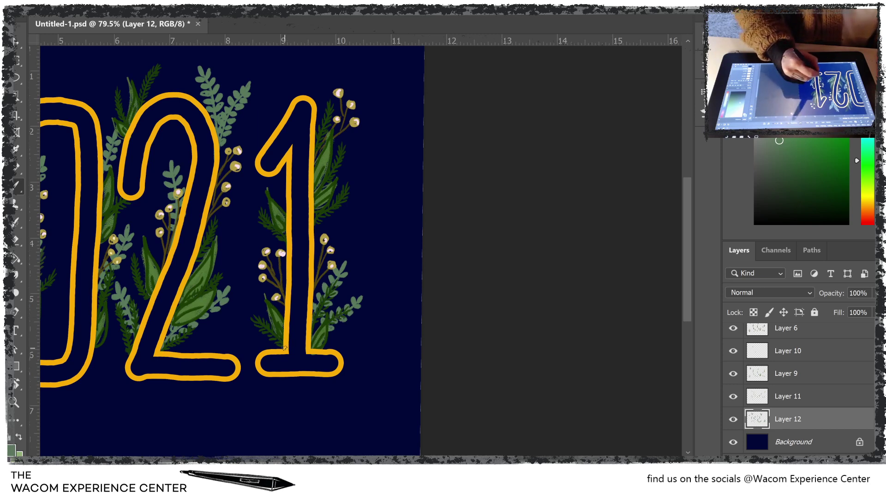
{"action": "mouse_move", "coordinate": [285, 348]}
{"action": "left_mouse_down"}
{"action": "mouse_move", "coordinate": [252, 316]}
{"action": "mouse_move", "coordinate": [250, 327]}
{"action": "mouse_move", "coordinate": [260, 330]}
{"action": "mouse_move", "coordinate": [253, 332]}
{"action": "left_mouse_up"}
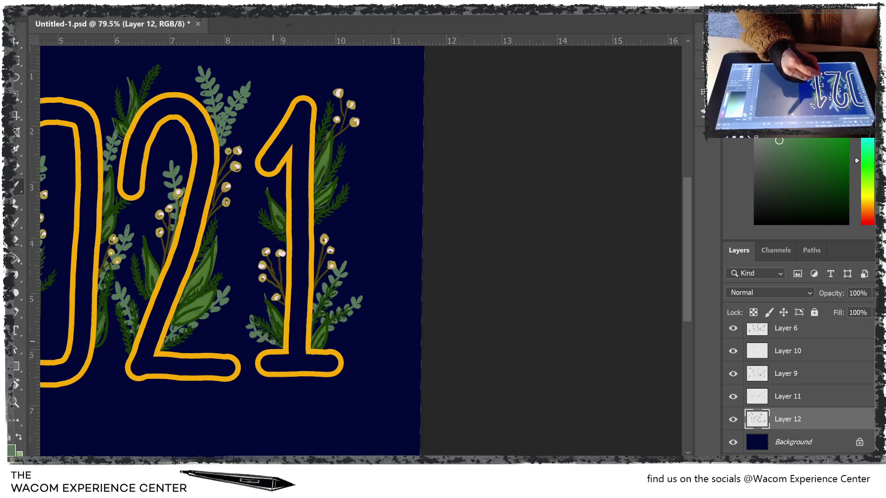
{"action": "left_click_drag", "start_coordinate": [273, 342], "coordinate": [265, 347]}
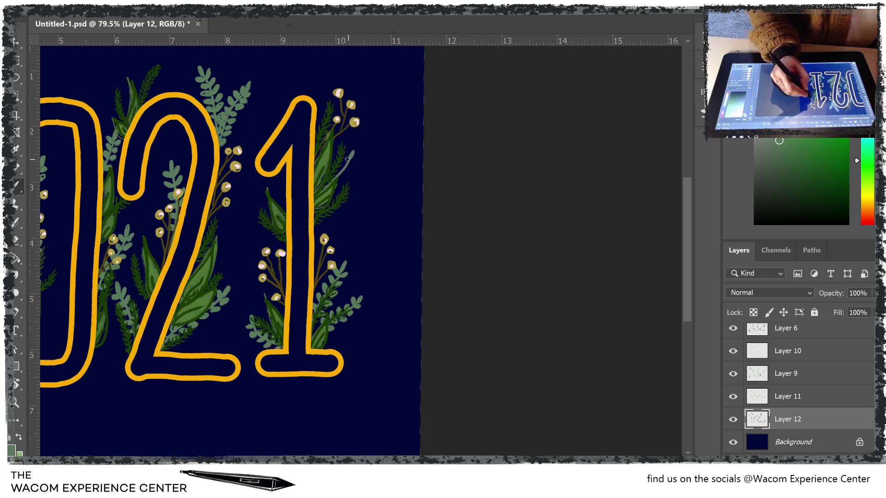
Step: Paint a tall thin stem rising from the 1's leaves with small leaves at its top
{"action": "left_click_drag", "start_coordinate": [346, 157], "coordinate": [340, 180]}
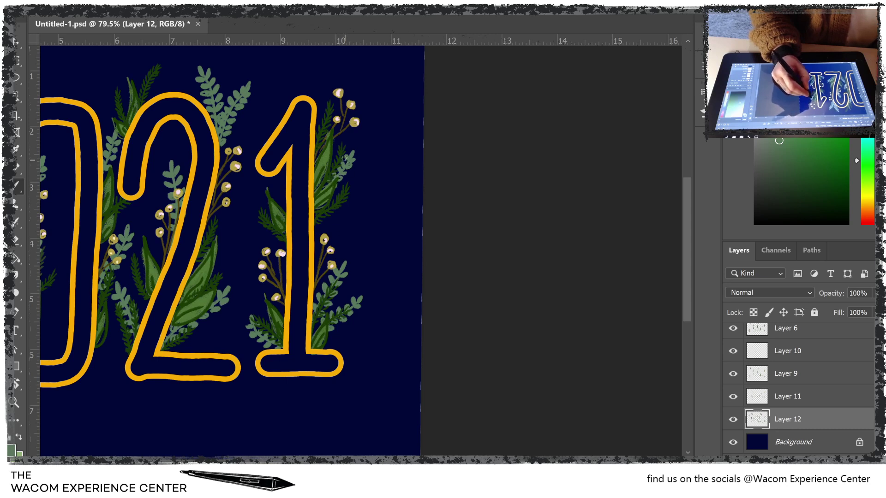
{"action": "left_click_drag", "start_coordinate": [314, 156], "coordinate": [317, 73]}
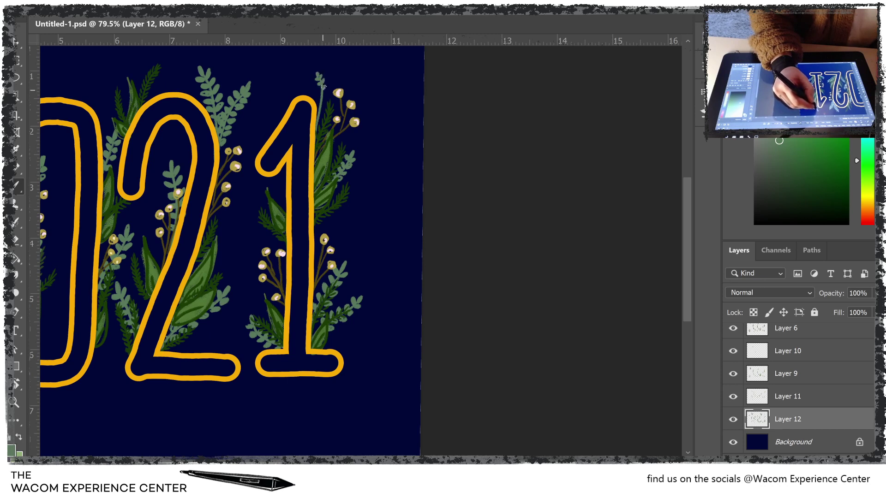
{"action": "left_click_drag", "start_coordinate": [325, 91], "coordinate": [322, 95]}
{"action": "left_click_drag", "start_coordinate": [318, 94], "coordinate": [322, 101]}
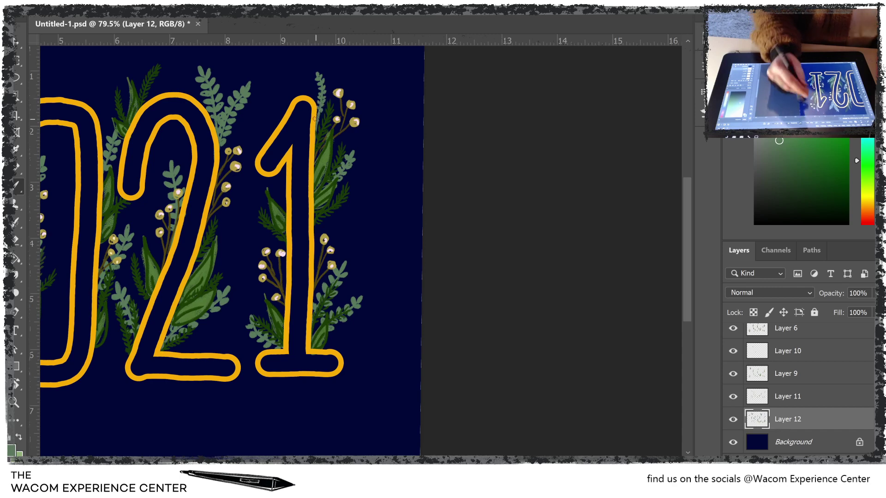
{"action": "scroll", "coordinate": [318, 121], "scroll_direction": "down", "scroll_amount": 3}
Step: Draw a stem out from the first 2's base and paint leaves around its tip
{"action": "scroll", "coordinate": [361, 252], "scroll_direction": "down", "scroll_amount": 1}
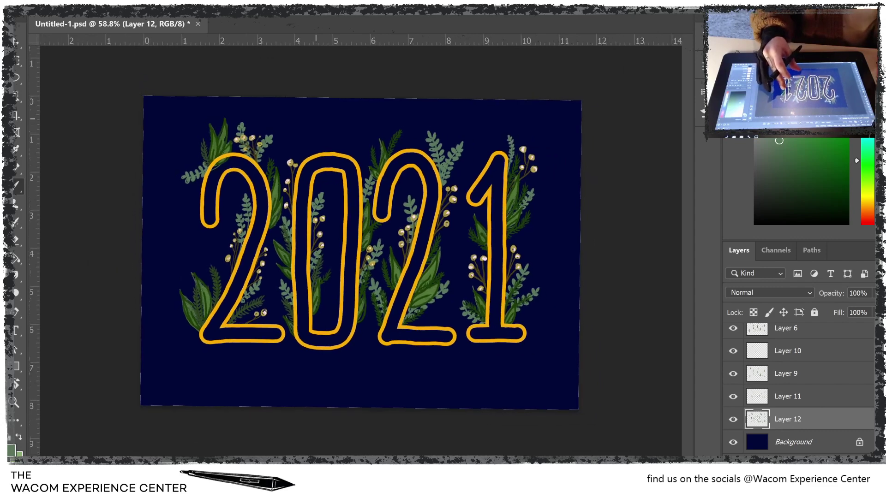
{"action": "scroll", "coordinate": [361, 251], "scroll_direction": "up", "scroll_amount": 4}
{"action": "scroll", "coordinate": [369, 231], "scroll_direction": "up", "scroll_amount": 3}
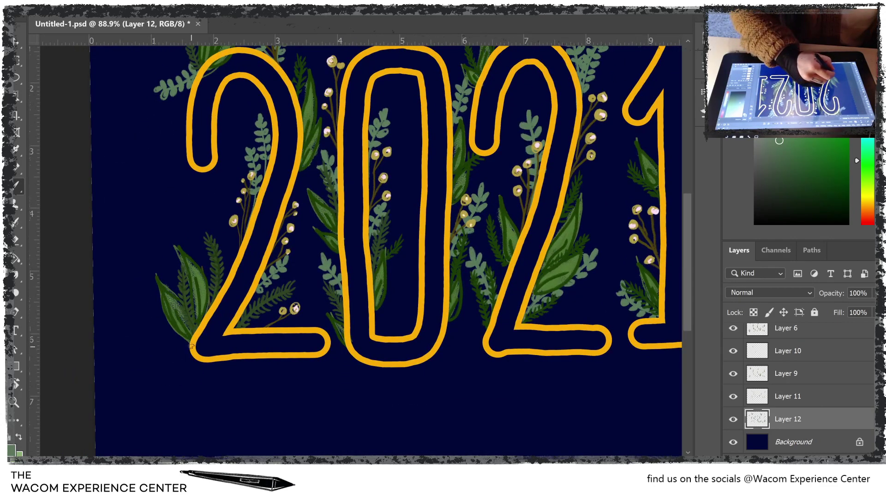
{"action": "left_click_drag", "start_coordinate": [192, 346], "coordinate": [144, 336]}
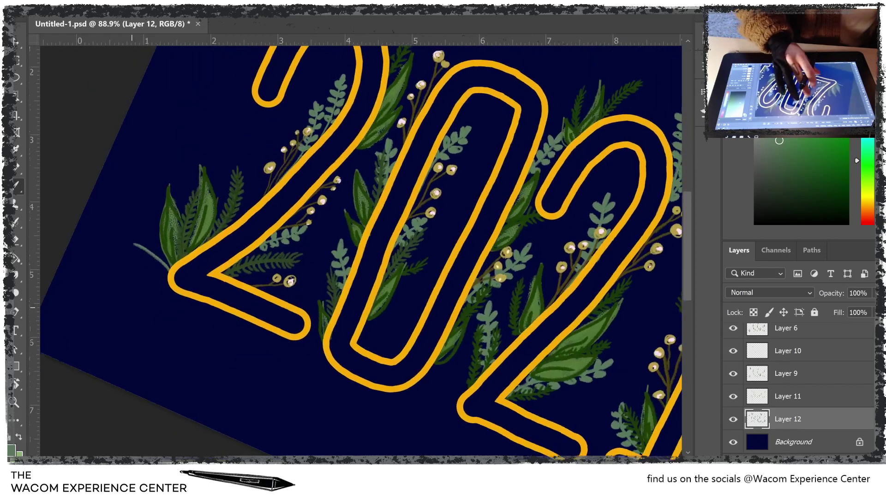
{"action": "scroll", "coordinate": [369, 230], "scroll_direction": "up", "scroll_amount": 1}
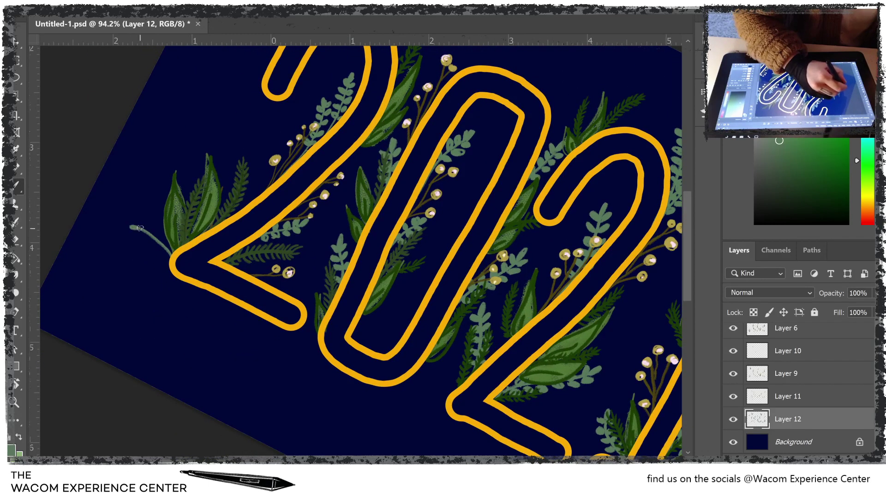
{"action": "mouse_move", "coordinate": [139, 228]}
{"action": "left_mouse_down"}
{"action": "mouse_move", "coordinate": [151, 242]}
{"action": "mouse_move", "coordinate": [161, 239]}
{"action": "mouse_move", "coordinate": [168, 255]}
{"action": "mouse_move", "coordinate": [158, 214]}
{"action": "left_mouse_up"}
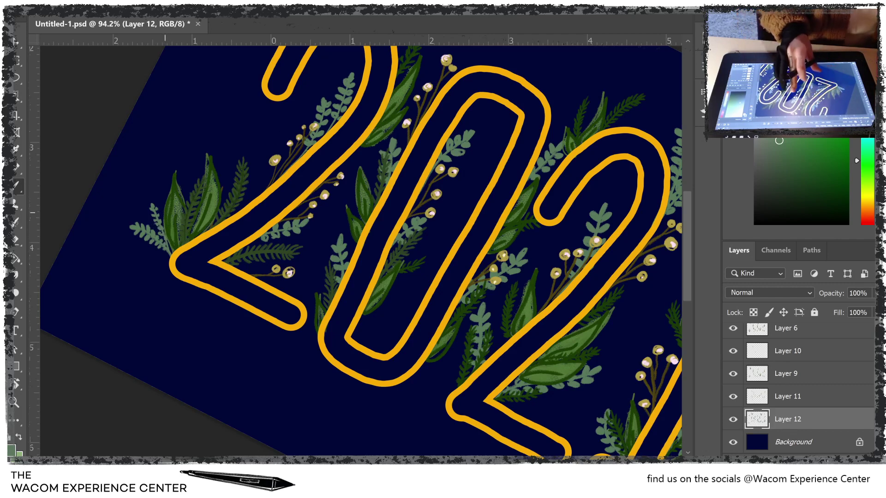
Step: Zoom out to fit the artwork and scroll the Layers panel toward Layer 8
{"action": "scroll", "coordinate": [361, 251], "scroll_direction": "down", "scroll_amount": 3}
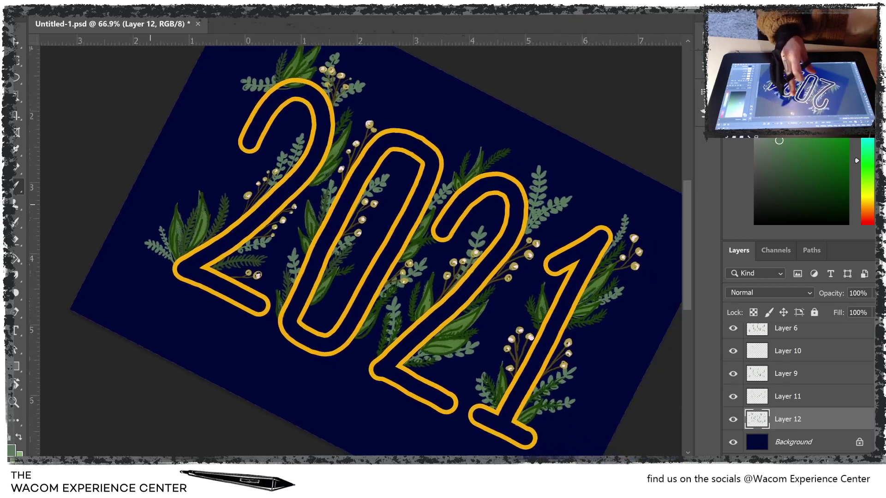
{"action": "scroll", "coordinate": [360, 249], "scroll_direction": "down", "scroll_amount": 3}
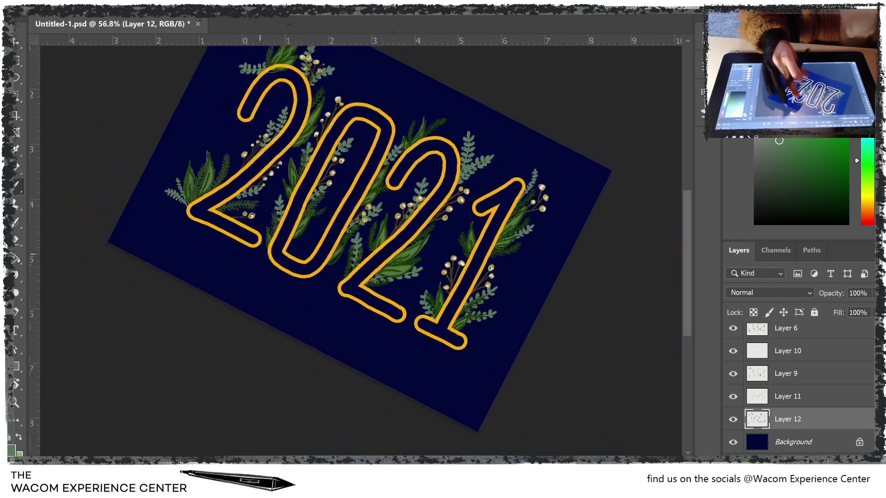
{"action": "scroll", "coordinate": [361, 251], "scroll_direction": "up", "scroll_amount": 1}
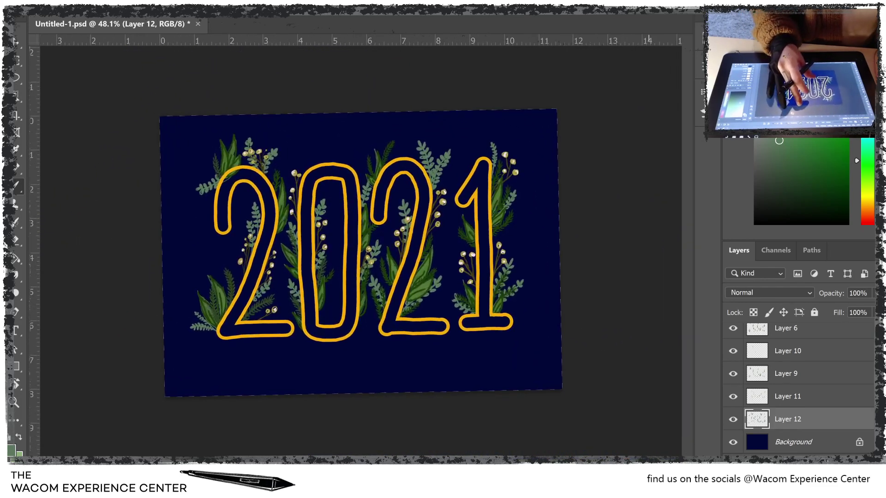
{"action": "scroll", "coordinate": [360, 252], "scroll_direction": "up", "scroll_amount": 3}
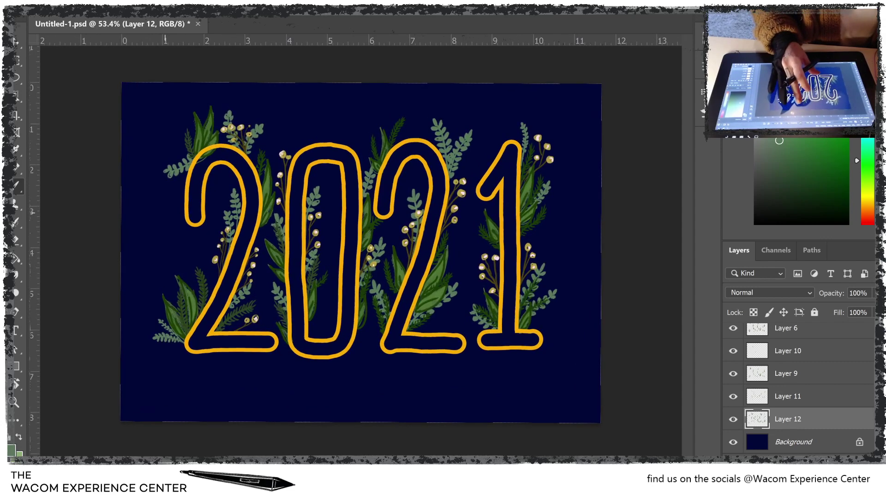
{"action": "scroll", "coordinate": [360, 252], "scroll_direction": "up", "scroll_amount": 1}
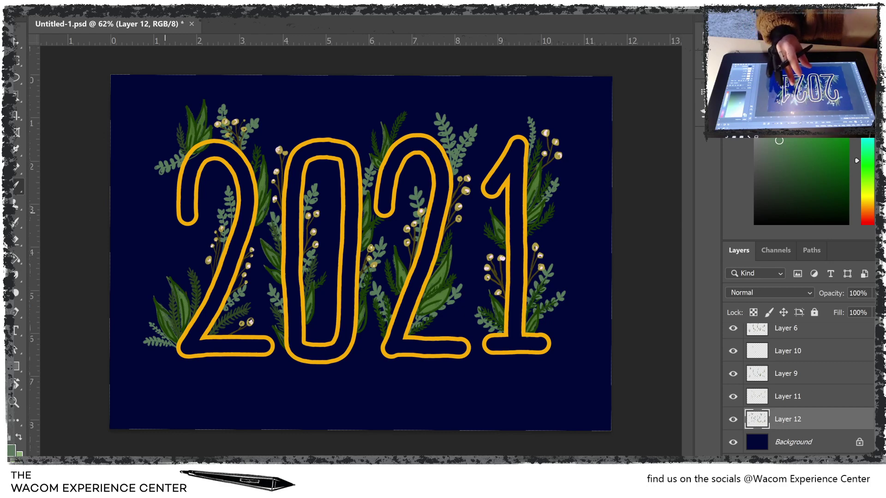
{"action": "scroll", "coordinate": [362, 253], "scroll_direction": "up", "scroll_amount": 1}
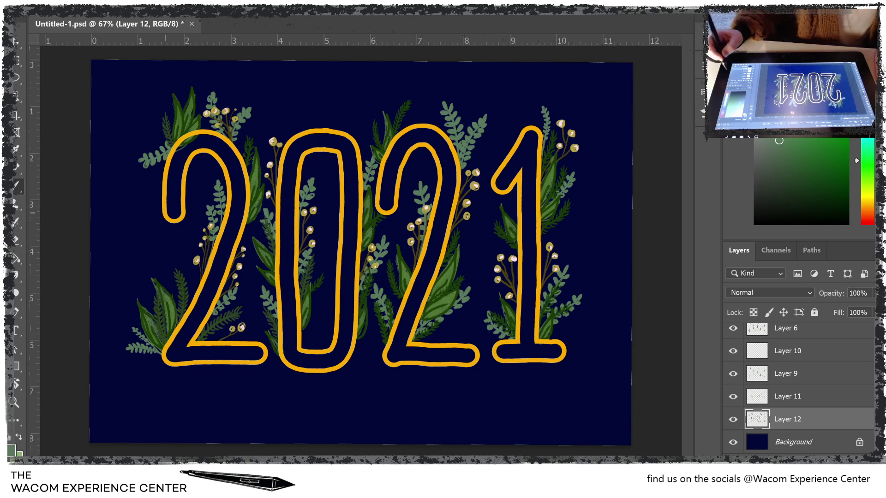
{"action": "scroll", "coordinate": [801, 388], "scroll_direction": "up", "scroll_amount": 2}
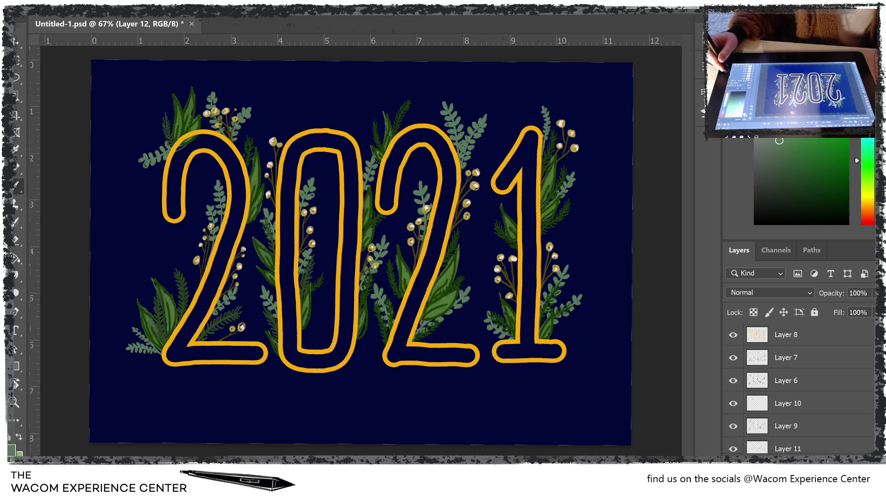
Step: Sample the gold outline, choose a slightly darker gold, and add new Layer 13 above Layer 7
{"action": "left_click", "coordinate": [807, 342]}
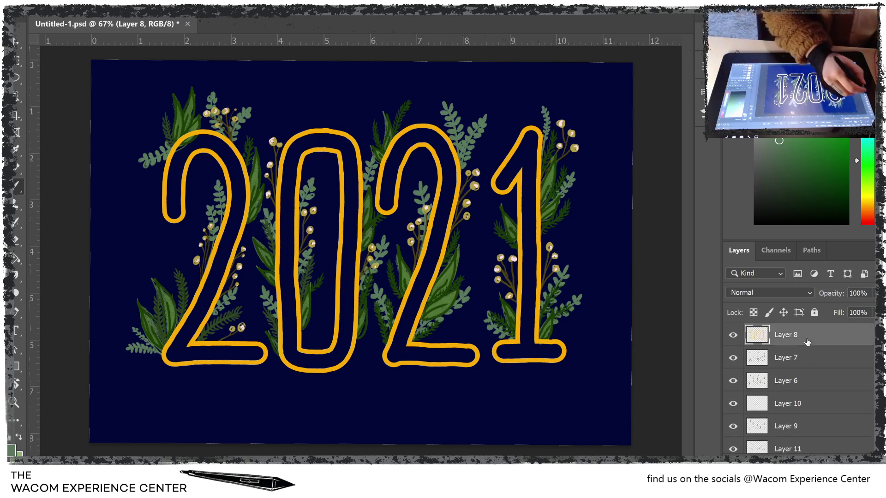
{"action": "left_click", "coordinate": [17, 149]}
{"action": "left_click", "coordinate": [168, 157]}
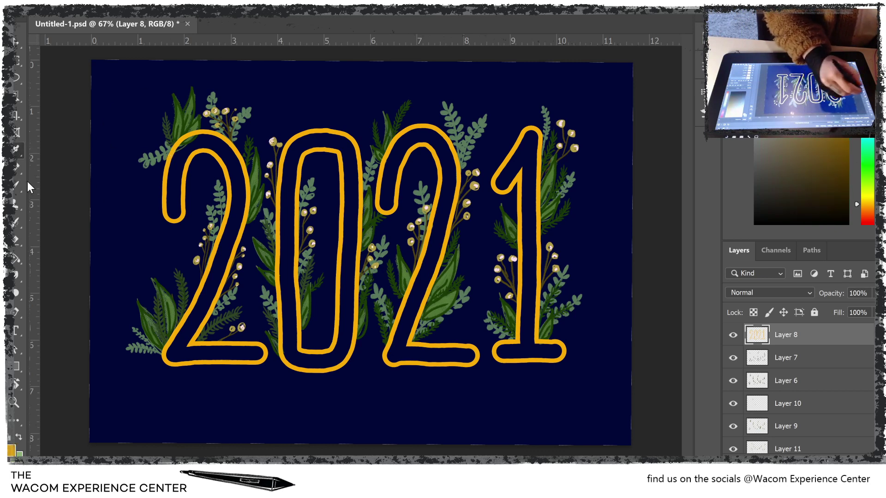
{"action": "left_click", "coordinate": [16, 186]}
{"action": "left_click", "coordinate": [840, 109]}
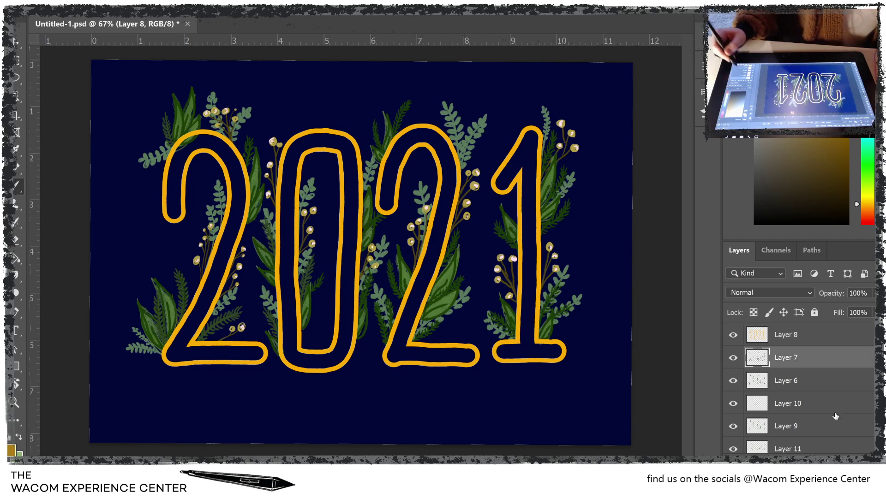
{"action": "left_click", "coordinate": [805, 364]}
{"action": "key", "text": "ctrl+shift+alt+n"}
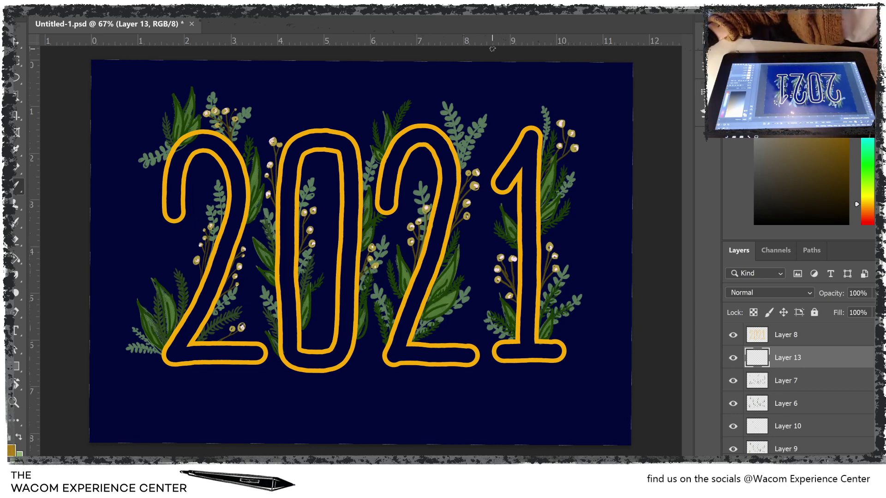
Step: Add a new Layer 14 above Layer 8 and pick a dark olive paint colour
{"action": "left_click", "coordinate": [821, 343]}
{"action": "key", "text": "ctrl+shift+alt+n"}
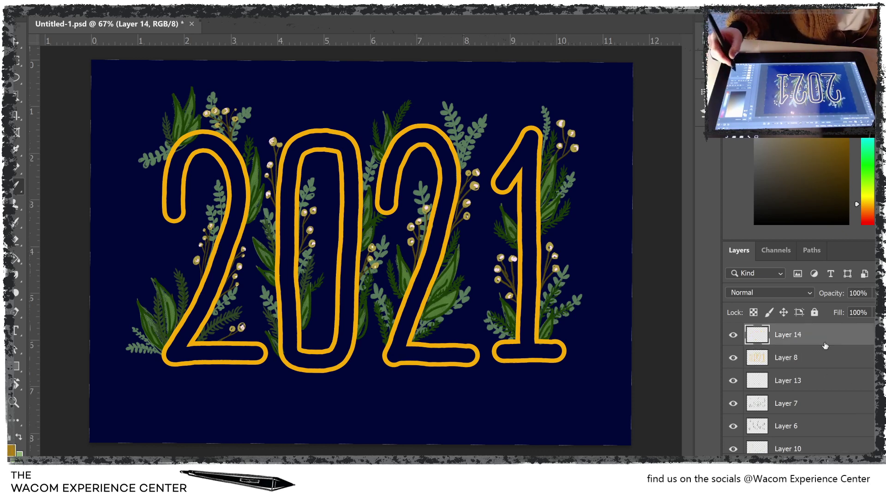
{"action": "left_click_drag", "start_coordinate": [842, 183], "coordinate": [832, 204]}
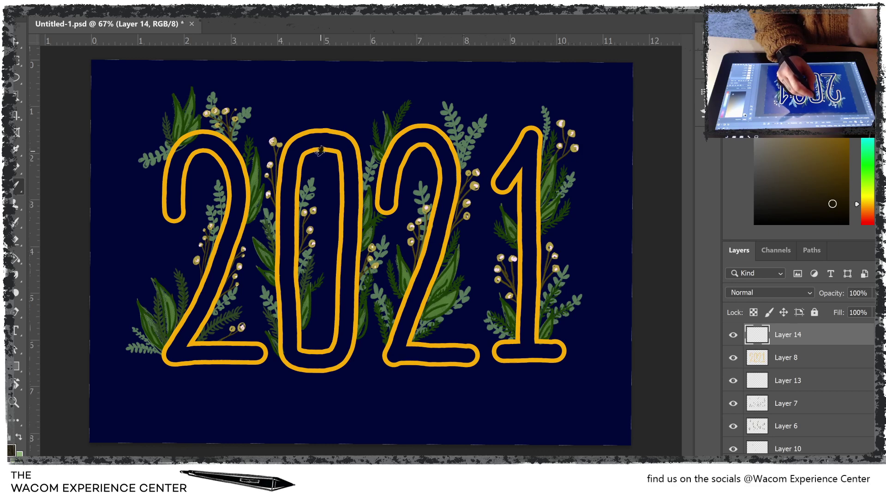
Step: Paint the mustache's curled left and right wings across the 0's top, erasing and redrawing the right tail
{"action": "left_click_drag", "start_coordinate": [320, 151], "coordinate": [259, 176]}
{"action": "left_click", "coordinate": [830, 191]}
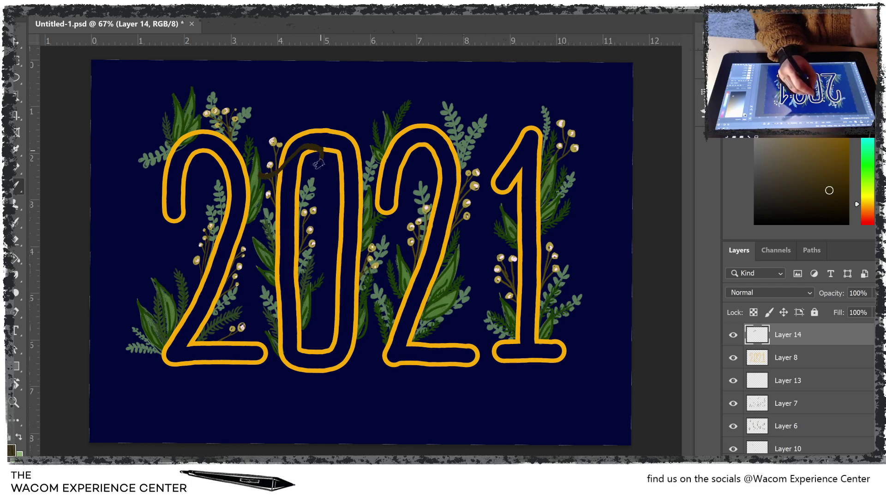
{"action": "mouse_move", "coordinate": [318, 164]}
{"action": "left_mouse_down"}
{"action": "mouse_move", "coordinate": [307, 175]}
{"action": "mouse_move", "coordinate": [266, 179]}
{"action": "left_mouse_up"}
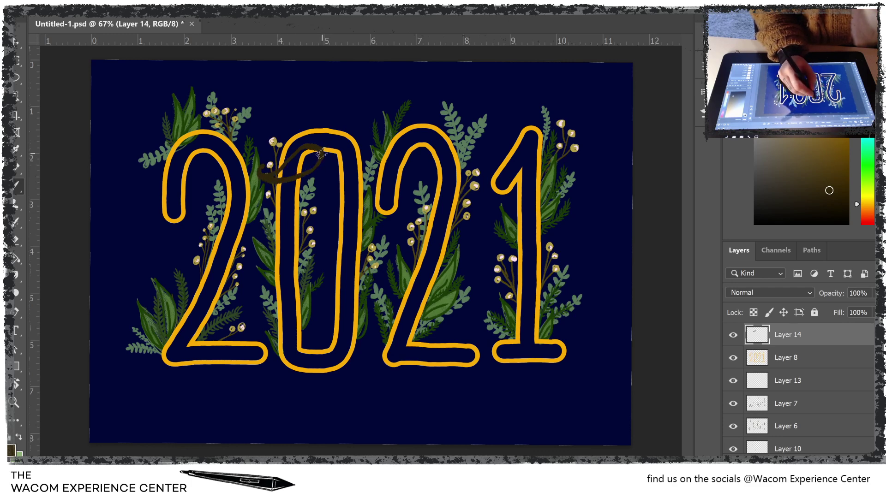
{"action": "mouse_move", "coordinate": [322, 152]}
{"action": "left_mouse_down"}
{"action": "mouse_move", "coordinate": [362, 168]}
{"action": "mouse_move", "coordinate": [388, 169]}
{"action": "left_mouse_up"}
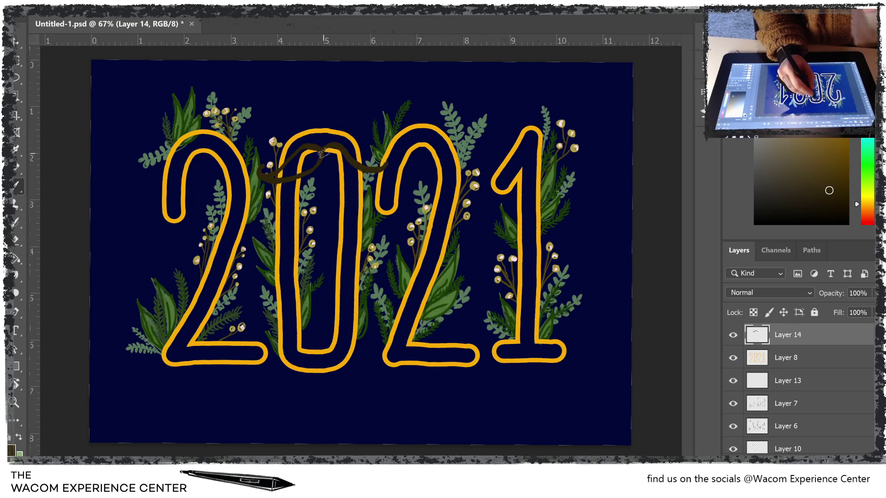
{"action": "mouse_move", "coordinate": [324, 157]}
{"action": "left_mouse_down"}
{"action": "mouse_move", "coordinate": [362, 174]}
{"action": "mouse_move", "coordinate": [379, 158]}
{"action": "left_mouse_up"}
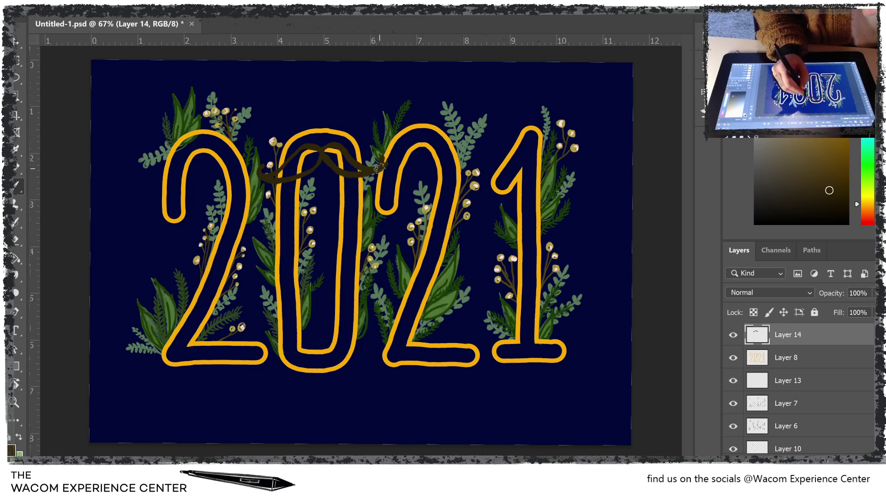
{"action": "key", "text": "e"}
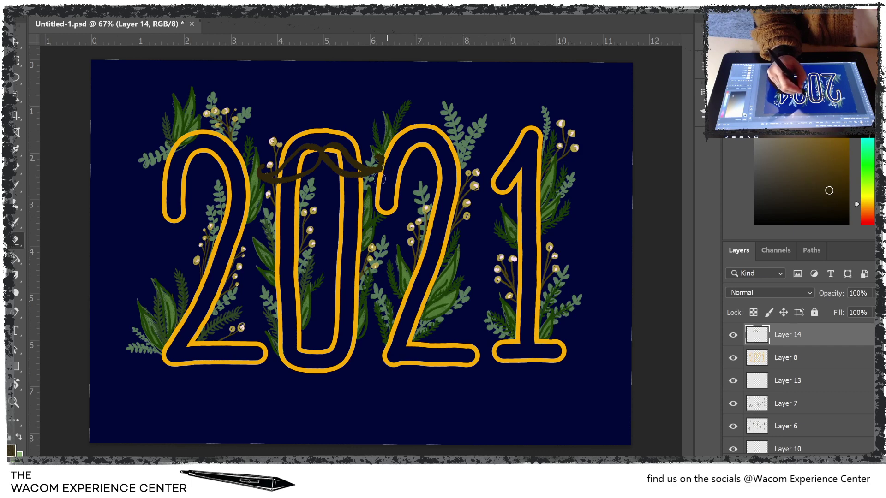
{"action": "mouse_move", "coordinate": [379, 167]}
{"action": "left_mouse_down"}
{"action": "mouse_move", "coordinate": [373, 159]}
{"action": "mouse_move", "coordinate": [364, 172]}
{"action": "left_mouse_up"}
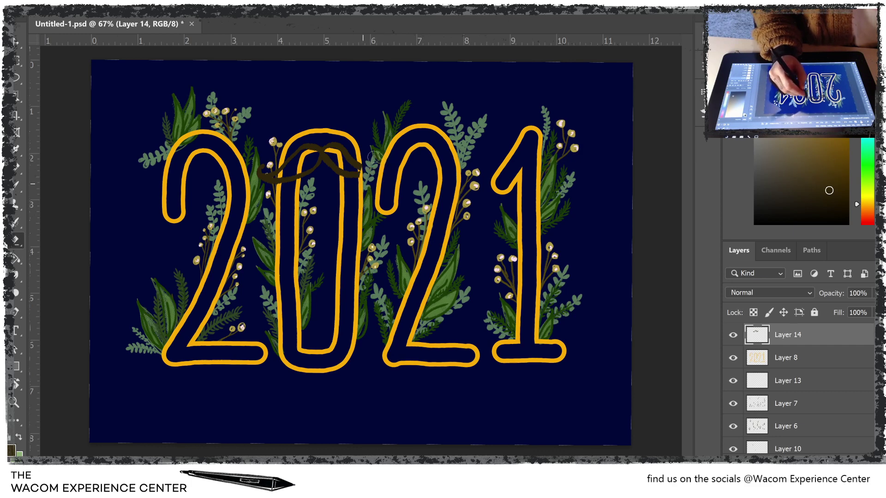
{"action": "left_click", "coordinate": [18, 185]}
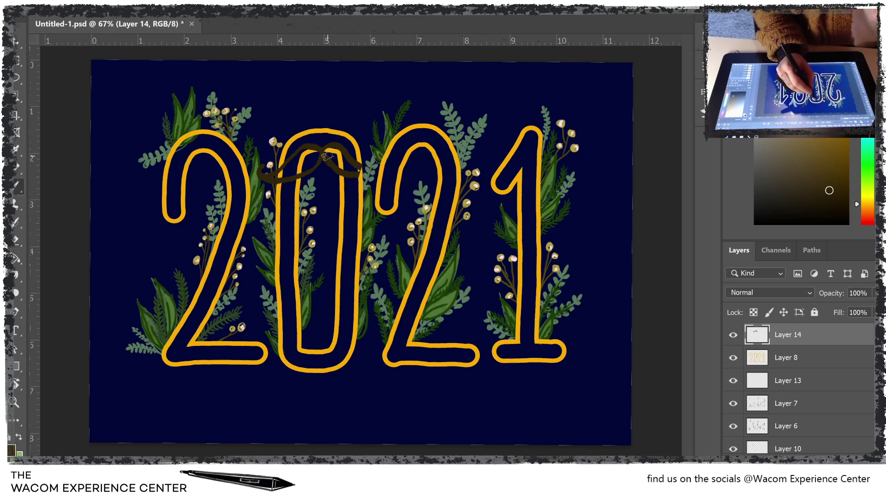
{"action": "mouse_move", "coordinate": [351, 159]}
{"action": "left_mouse_down"}
{"action": "mouse_move", "coordinate": [387, 170]}
{"action": "mouse_move", "coordinate": [380, 159]}
{"action": "mouse_move", "coordinate": [347, 173]}
{"action": "mouse_move", "coordinate": [374, 173]}
{"action": "left_mouse_up"}
{"action": "mouse_move", "coordinate": [318, 151]}
{"action": "left_mouse_down"}
{"action": "mouse_move", "coordinate": [290, 168]}
{"action": "mouse_move", "coordinate": [297, 157]}
{"action": "mouse_move", "coordinate": [289, 168]}
{"action": "mouse_move", "coordinate": [312, 159]}
{"action": "mouse_move", "coordinate": [292, 171]}
{"action": "mouse_move", "coordinate": [315, 152]}
{"action": "mouse_move", "coordinate": [287, 174]}
{"action": "mouse_move", "coordinate": [326, 150]}
{"action": "mouse_move", "coordinate": [353, 174]}
{"action": "left_mouse_up"}
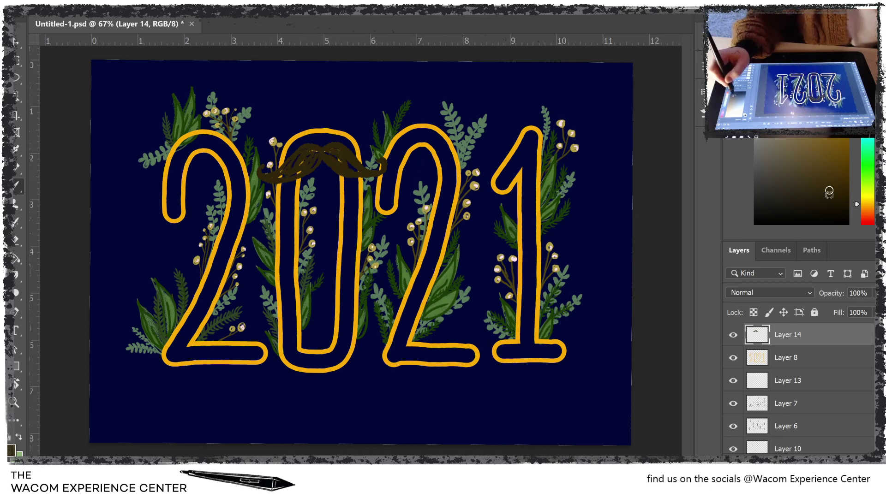
Step: Fill out and shape both mustache wings in progressively darker browns
{"action": "left_click", "coordinate": [839, 173]}
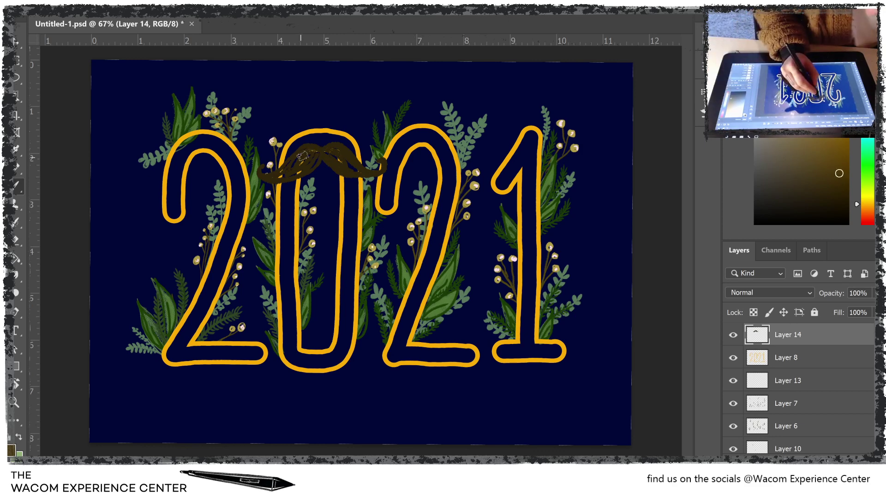
{"action": "mouse_move", "coordinate": [301, 151]}
{"action": "left_mouse_down"}
{"action": "mouse_move", "coordinate": [269, 178]}
{"action": "mouse_move", "coordinate": [316, 153]}
{"action": "mouse_move", "coordinate": [291, 168]}
{"action": "mouse_move", "coordinate": [315, 154]}
{"action": "mouse_move", "coordinate": [304, 170]}
{"action": "mouse_move", "coordinate": [318, 149]}
{"action": "mouse_move", "coordinate": [263, 174]}
{"action": "mouse_move", "coordinate": [321, 162]}
{"action": "mouse_move", "coordinate": [315, 151]}
{"action": "mouse_move", "coordinate": [296, 174]}
{"action": "mouse_move", "coordinate": [322, 150]}
{"action": "mouse_move", "coordinate": [333, 156]}
{"action": "mouse_move", "coordinate": [332, 145]}
{"action": "mouse_move", "coordinate": [359, 164]}
{"action": "mouse_move", "coordinate": [329, 160]}
{"action": "mouse_move", "coordinate": [362, 173]}
{"action": "mouse_move", "coordinate": [344, 171]}
{"action": "mouse_move", "coordinate": [381, 161]}
{"action": "left_mouse_up"}
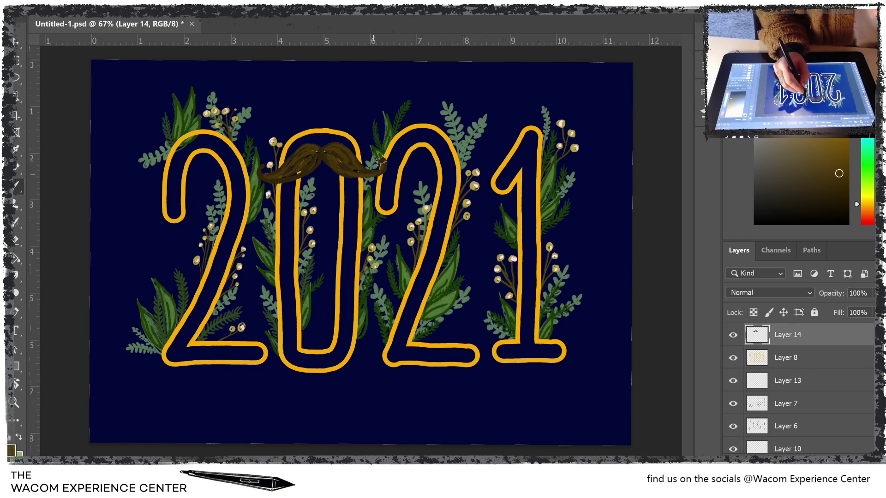
{"action": "mouse_move", "coordinate": [286, 170]}
{"action": "left_mouse_down"}
{"action": "mouse_move", "coordinate": [262, 166]}
{"action": "mouse_move", "coordinate": [291, 169]}
{"action": "mouse_move", "coordinate": [318, 156]}
{"action": "mouse_move", "coordinate": [311, 169]}
{"action": "mouse_move", "coordinate": [300, 161]}
{"action": "mouse_move", "coordinate": [319, 156]}
{"action": "left_mouse_up"}
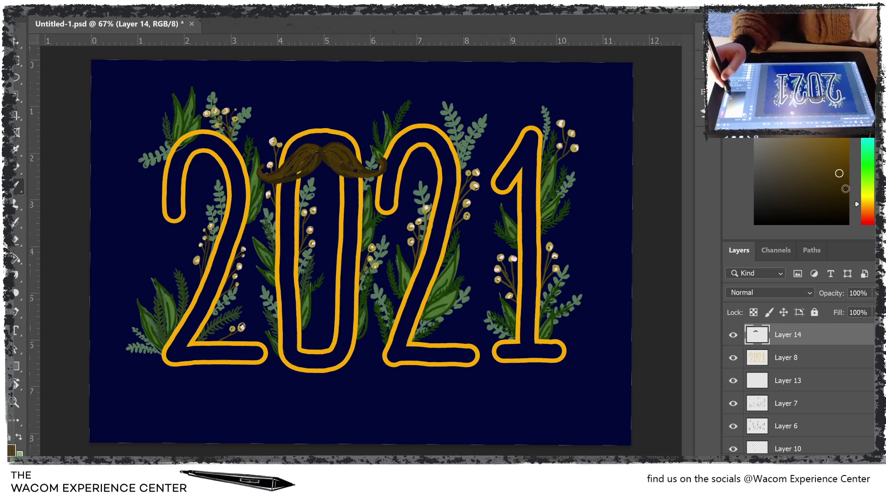
{"action": "left_click", "coordinate": [846, 190]}
{"action": "mouse_move", "coordinate": [322, 151]}
{"action": "left_mouse_down"}
{"action": "mouse_move", "coordinate": [277, 179]}
{"action": "mouse_move", "coordinate": [274, 169]}
{"action": "mouse_move", "coordinate": [314, 155]}
{"action": "mouse_move", "coordinate": [297, 166]}
{"action": "mouse_move", "coordinate": [316, 150]}
{"action": "mouse_move", "coordinate": [295, 171]}
{"action": "mouse_move", "coordinate": [268, 178]}
{"action": "left_mouse_up"}
{"action": "mouse_move", "coordinate": [327, 154]}
{"action": "left_mouse_down"}
{"action": "mouse_move", "coordinate": [327, 147]}
{"action": "mouse_move", "coordinate": [344, 169]}
{"action": "mouse_move", "coordinate": [308, 150]}
{"action": "mouse_move", "coordinate": [292, 157]}
{"action": "left_mouse_up"}
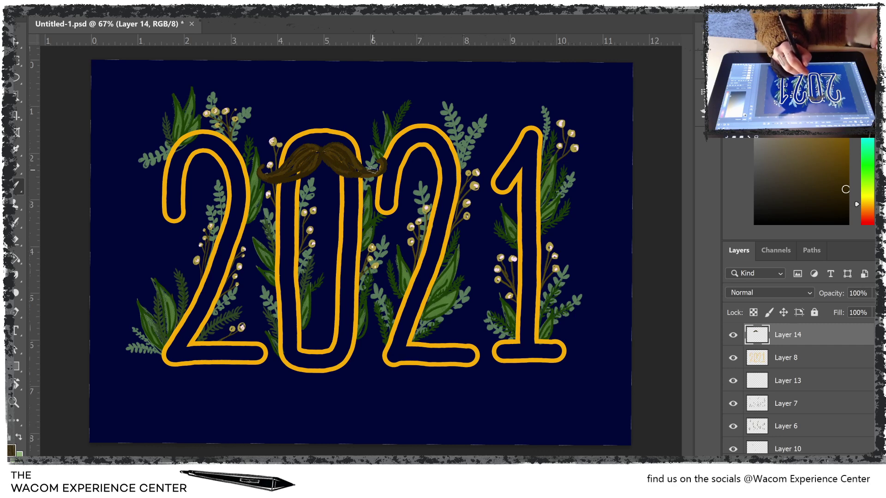
Step: Brush lighter olive-gold highlight strokes over the mustache's left and right halves
{"action": "left_click", "coordinate": [827, 142]}
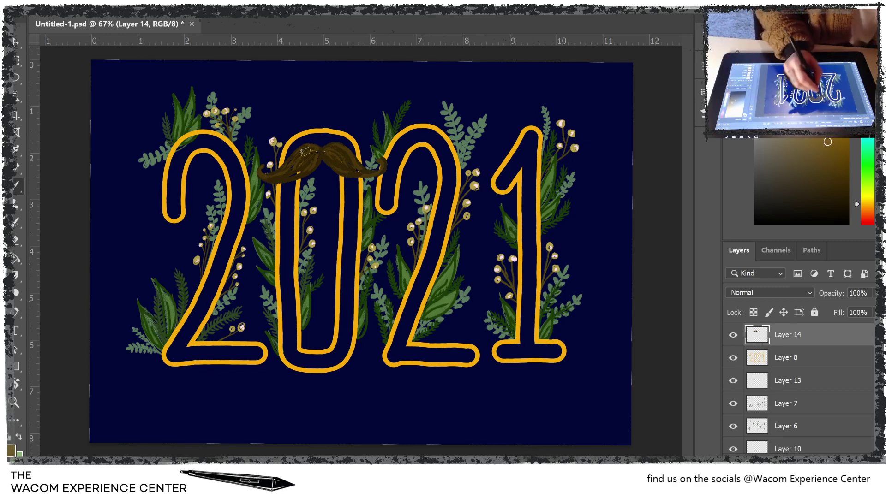
{"action": "mouse_move", "coordinate": [319, 148]}
{"action": "left_mouse_down"}
{"action": "mouse_move", "coordinate": [303, 147]}
{"action": "mouse_move", "coordinate": [287, 169]}
{"action": "mouse_move", "coordinate": [309, 162]}
{"action": "left_mouse_up"}
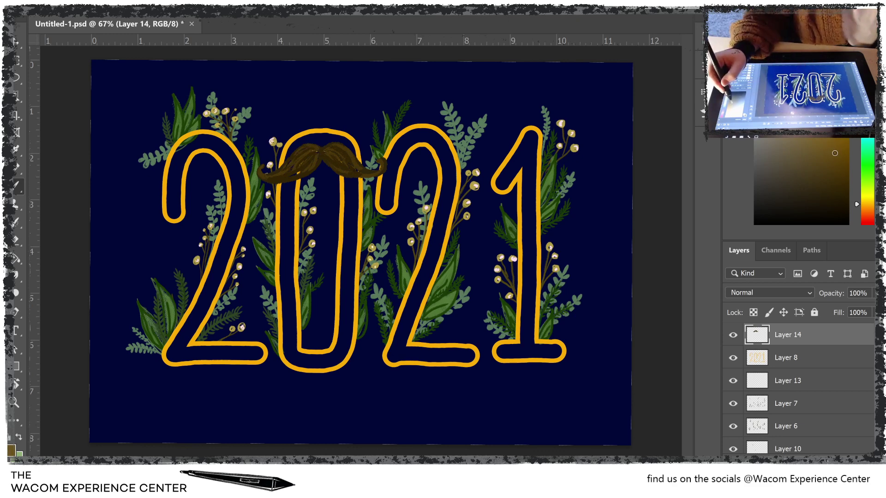
{"action": "left_click", "coordinate": [833, 153]}
{"action": "left_click", "coordinate": [824, 160]}
{"action": "mouse_move", "coordinate": [320, 147]}
{"action": "left_mouse_down"}
{"action": "mouse_move", "coordinate": [294, 162]}
{"action": "mouse_move", "coordinate": [303, 148]}
{"action": "mouse_move", "coordinate": [284, 172]}
{"action": "mouse_move", "coordinate": [314, 153]}
{"action": "mouse_move", "coordinate": [306, 150]}
{"action": "mouse_move", "coordinate": [306, 163]}
{"action": "mouse_move", "coordinate": [327, 146]}
{"action": "mouse_move", "coordinate": [368, 171]}
{"action": "left_mouse_up"}
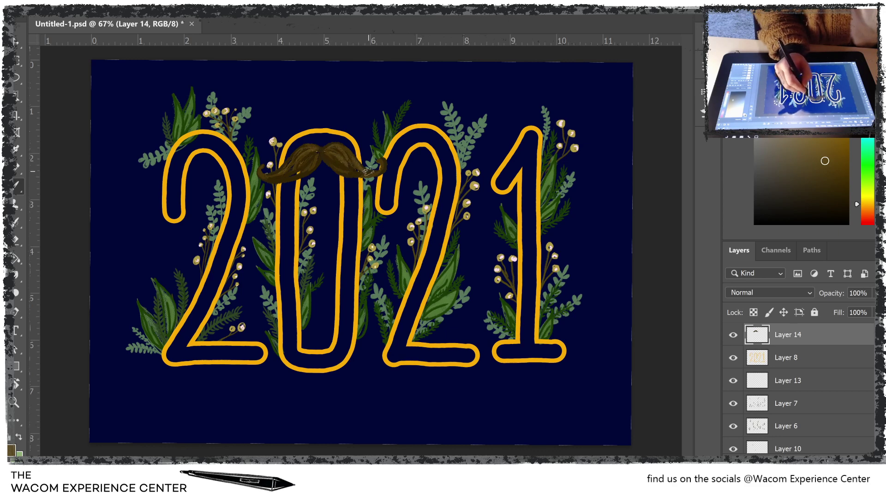
{"action": "mouse_move", "coordinate": [322, 152]}
{"action": "left_mouse_down"}
{"action": "mouse_move", "coordinate": [288, 175]}
{"action": "mouse_move", "coordinate": [313, 152]}
{"action": "mouse_move", "coordinate": [298, 173]}
{"action": "mouse_move", "coordinate": [302, 160]}
{"action": "mouse_move", "coordinate": [274, 175]}
{"action": "left_mouse_up"}
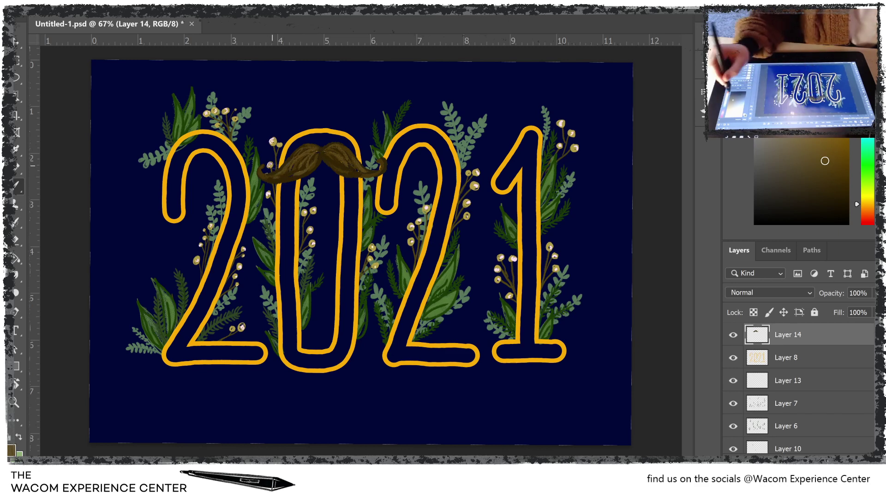
Step: Add dark brown hair and shadow strokes across the mustache, then make Layer 8 active
{"action": "left_click", "coordinate": [839, 198]}
{"action": "left_click", "coordinate": [835, 195]}
{"action": "mouse_move", "coordinate": [321, 151]}
{"action": "left_mouse_down"}
{"action": "mouse_move", "coordinate": [295, 160]}
{"action": "mouse_move", "coordinate": [307, 147]}
{"action": "mouse_move", "coordinate": [319, 154]}
{"action": "mouse_move", "coordinate": [305, 149]}
{"action": "mouse_move", "coordinate": [277, 176]}
{"action": "mouse_move", "coordinate": [263, 167]}
{"action": "mouse_move", "coordinate": [258, 174]}
{"action": "mouse_move", "coordinate": [281, 174]}
{"action": "mouse_move", "coordinate": [264, 172]}
{"action": "mouse_move", "coordinate": [313, 153]}
{"action": "mouse_move", "coordinate": [301, 171]}
{"action": "left_mouse_up"}
{"action": "mouse_move", "coordinate": [331, 147]}
{"action": "left_mouse_down"}
{"action": "mouse_move", "coordinate": [368, 173]}
{"action": "mouse_move", "coordinate": [381, 162]}
{"action": "mouse_move", "coordinate": [315, 154]}
{"action": "mouse_move", "coordinate": [289, 166]}
{"action": "mouse_move", "coordinate": [334, 169]}
{"action": "mouse_move", "coordinate": [322, 156]}
{"action": "mouse_move", "coordinate": [334, 176]}
{"action": "mouse_move", "coordinate": [356, 181]}
{"action": "mouse_move", "coordinate": [359, 170]}
{"action": "mouse_move", "coordinate": [338, 162]}
{"action": "mouse_move", "coordinate": [366, 174]}
{"action": "mouse_move", "coordinate": [322, 159]}
{"action": "mouse_move", "coordinate": [302, 177]}
{"action": "mouse_move", "coordinate": [278, 183]}
{"action": "left_mouse_up"}
{"action": "left_click", "coordinate": [836, 210]}
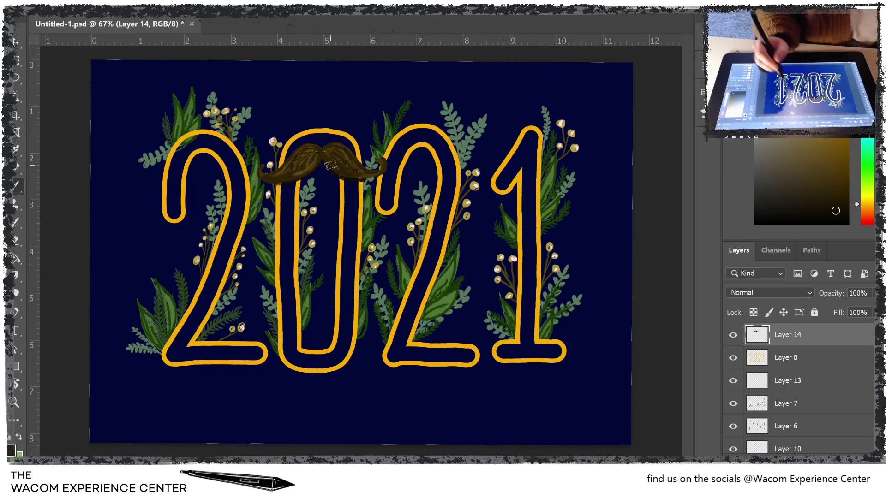
{"action": "mouse_move", "coordinate": [320, 150]}
{"action": "left_mouse_down"}
{"action": "mouse_move", "coordinate": [346, 163]}
{"action": "mouse_move", "coordinate": [327, 150]}
{"action": "mouse_move", "coordinate": [327, 160]}
{"action": "mouse_move", "coordinate": [343, 170]}
{"action": "mouse_move", "coordinate": [369, 173]}
{"action": "mouse_move", "coordinate": [379, 162]}
{"action": "mouse_move", "coordinate": [311, 147]}
{"action": "mouse_move", "coordinate": [293, 174]}
{"action": "mouse_move", "coordinate": [295, 161]}
{"action": "mouse_move", "coordinate": [270, 176]}
{"action": "left_mouse_up"}
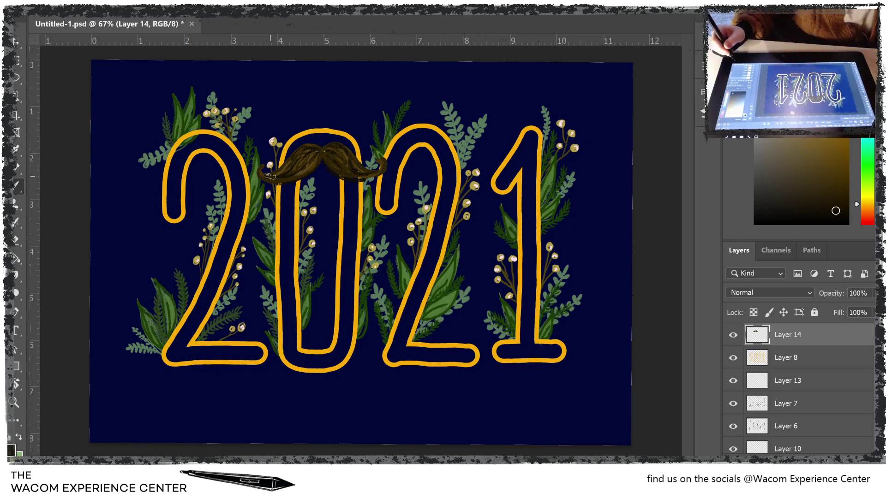
{"action": "left_click", "coordinate": [831, 366]}
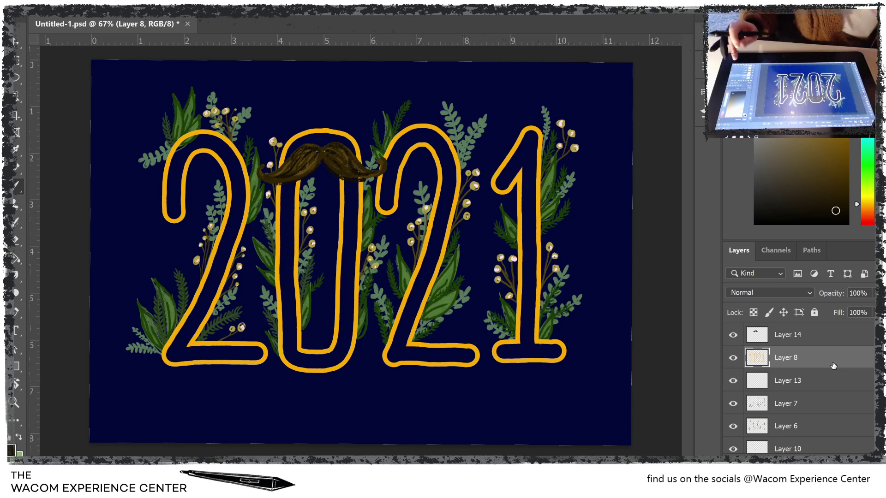
Step: Select Layer 13 and pick a darker orange-brown paint colour based on the yellow outline
{"action": "left_click", "coordinate": [818, 384]}
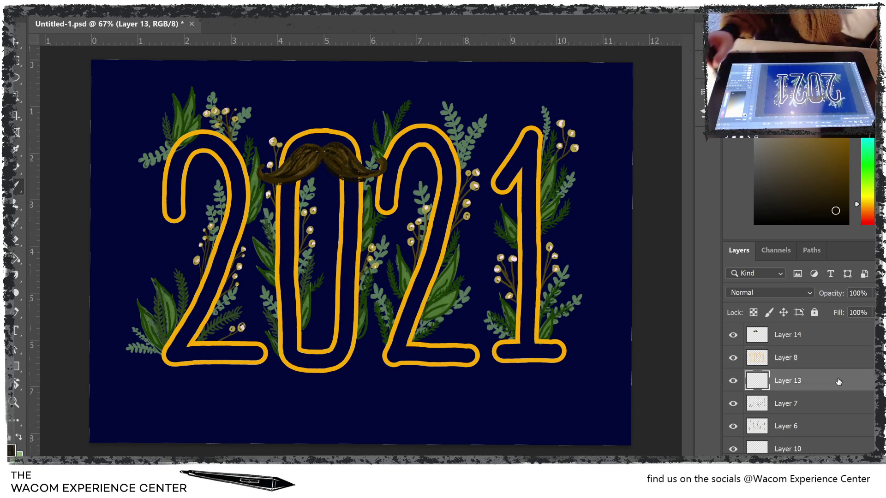
{"action": "left_click_drag", "start_coordinate": [870, 204], "coordinate": [870, 210]}
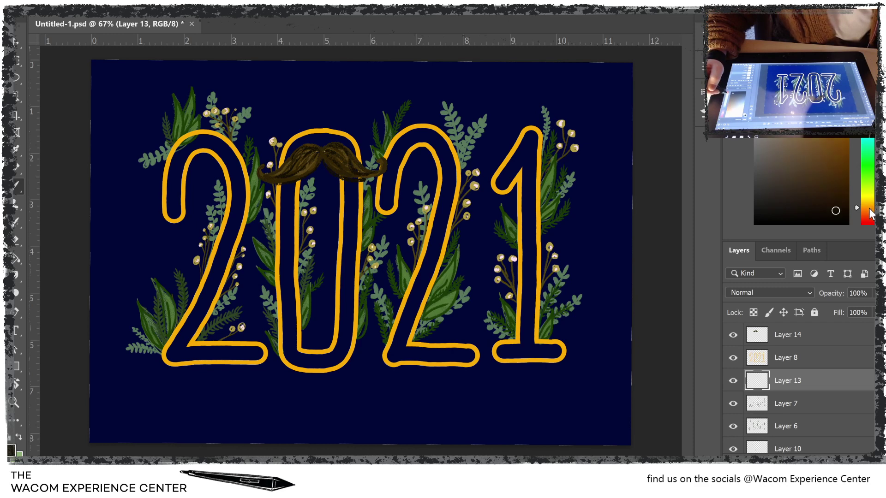
{"action": "left_click", "coordinate": [832, 105]}
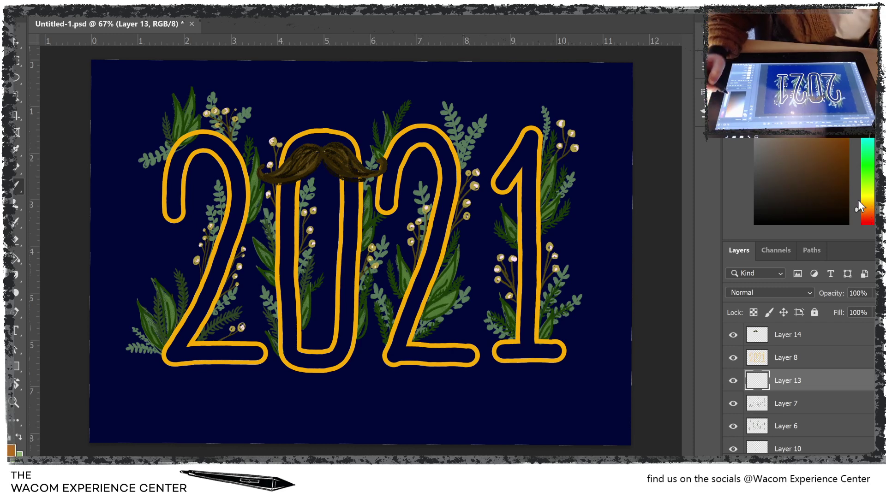
{"action": "left_click", "coordinate": [17, 149]}
{"action": "left_click", "coordinate": [171, 143]}
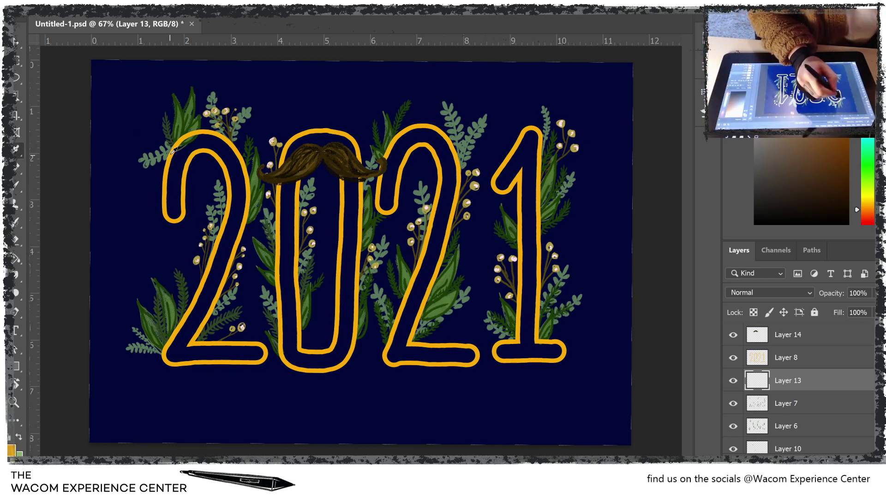
{"action": "left_click", "coordinate": [834, 121]}
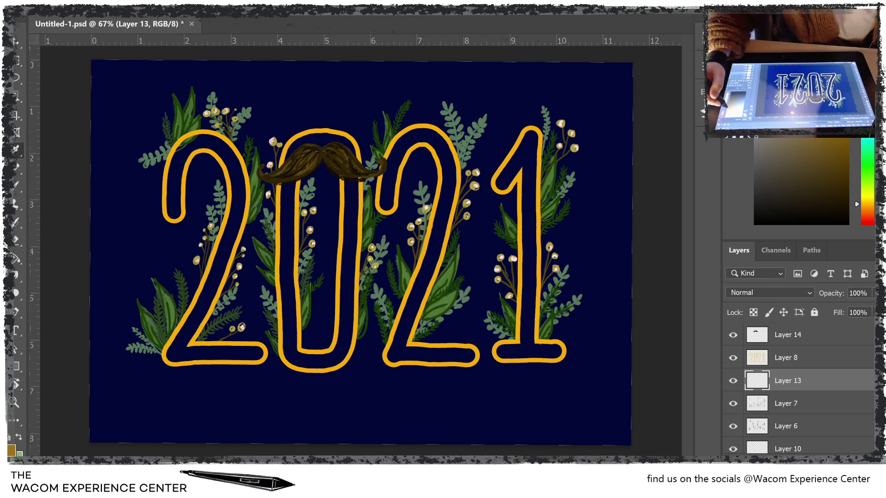
{"action": "left_click_drag", "start_coordinate": [866, 206], "coordinate": [865, 201]}
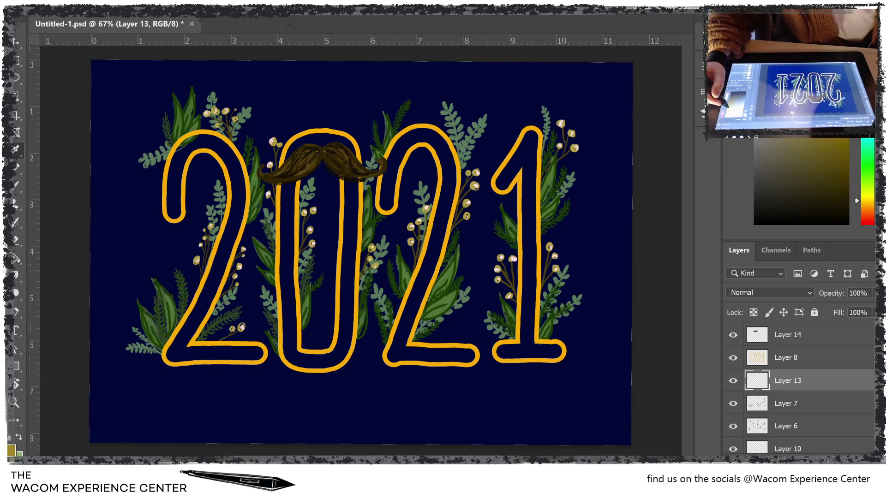
{"action": "left_click", "coordinate": [864, 205]}
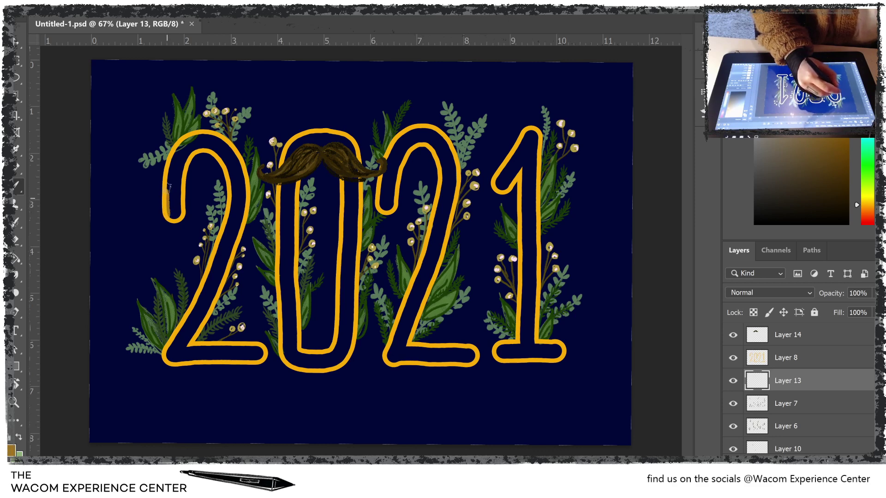
Step: Paint shading along the first 2's inner left edge, hook and bottom, redoing one stroke
{"action": "mouse_move", "coordinate": [167, 193]}
{"action": "left_mouse_down"}
{"action": "mouse_move", "coordinate": [184, 142]}
{"action": "mouse_move", "coordinate": [197, 135]}
{"action": "mouse_move", "coordinate": [225, 143]}
{"action": "left_mouse_up"}
{"action": "mouse_move", "coordinate": [242, 178]}
{"action": "left_mouse_down"}
{"action": "mouse_move", "coordinate": [244, 208]}
{"action": "mouse_move", "coordinate": [221, 275]}
{"action": "mouse_move", "coordinate": [185, 345]}
{"action": "left_mouse_up"}
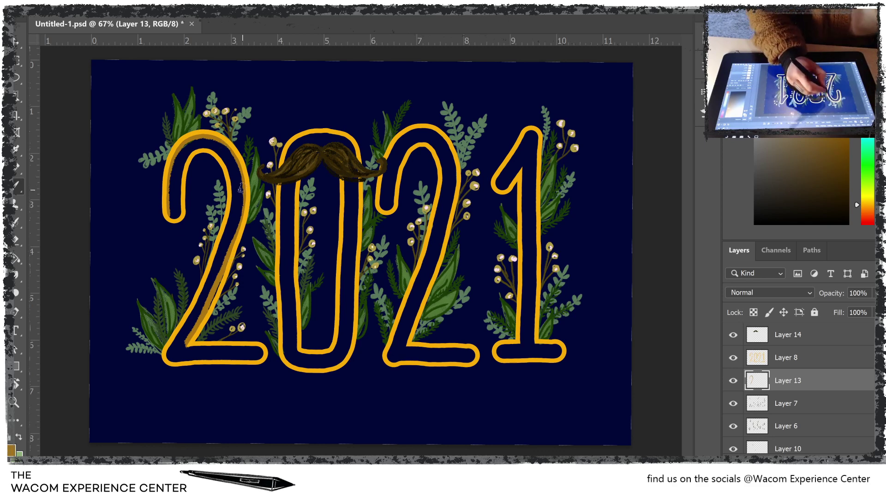
{"action": "key", "text": "ctrl+z"}
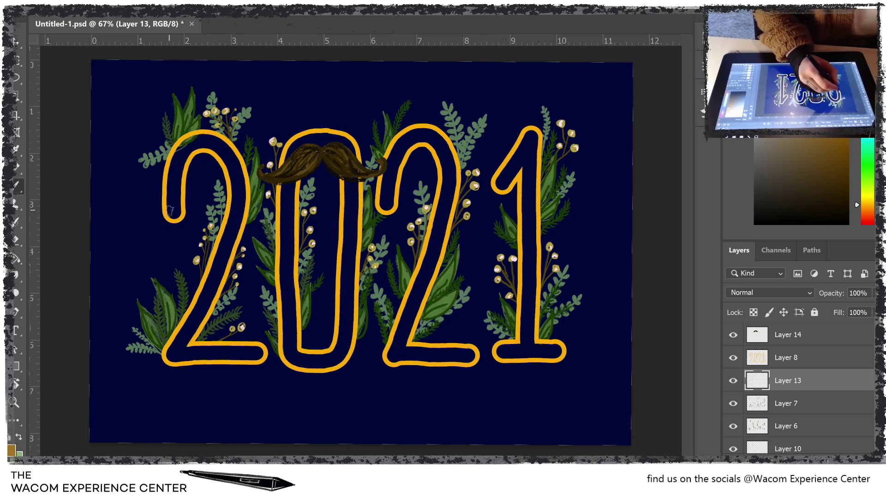
{"action": "mouse_move", "coordinate": [169, 213]}
{"action": "left_mouse_down"}
{"action": "mouse_move", "coordinate": [170, 171]}
{"action": "mouse_move", "coordinate": [189, 138]}
{"action": "mouse_move", "coordinate": [228, 150]}
{"action": "mouse_move", "coordinate": [245, 190]}
{"action": "mouse_move", "coordinate": [243, 223]}
{"action": "mouse_move", "coordinate": [186, 348]}
{"action": "mouse_move", "coordinate": [257, 349]}
{"action": "left_mouse_up"}
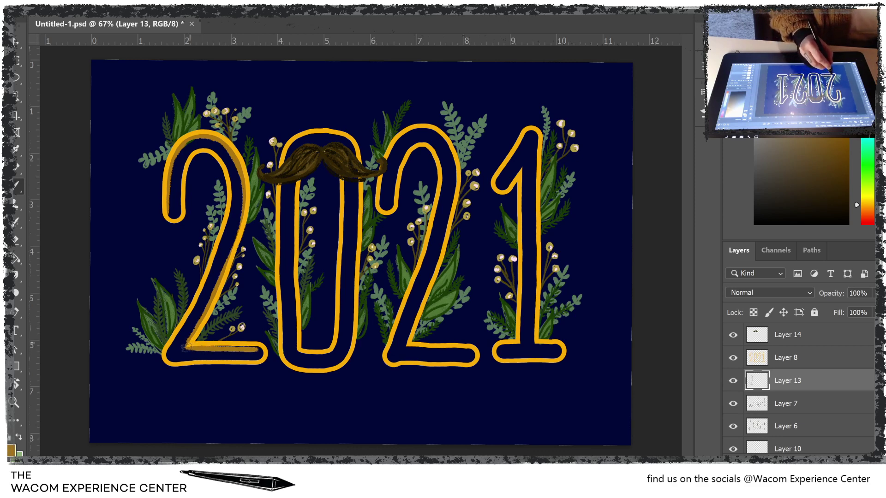
{"action": "mouse_move", "coordinate": [187, 349]}
{"action": "left_mouse_down"}
{"action": "mouse_move", "coordinate": [250, 350]}
{"action": "mouse_move", "coordinate": [262, 358]}
{"action": "left_mouse_up"}
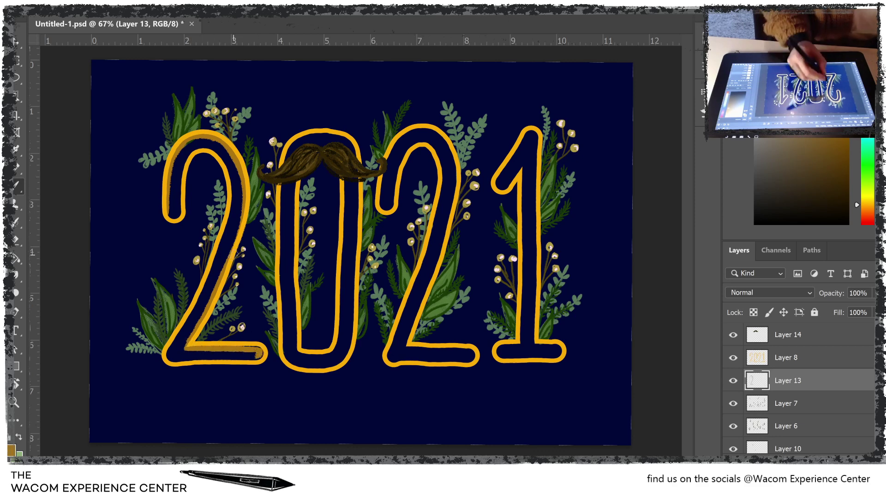
{"action": "mouse_move", "coordinate": [169, 210]}
{"action": "left_mouse_down"}
{"action": "mouse_move", "coordinate": [180, 216]}
{"action": "mouse_move", "coordinate": [183, 165]}
{"action": "mouse_move", "coordinate": [199, 145]}
{"action": "mouse_move", "coordinate": [220, 154]}
{"action": "mouse_move", "coordinate": [235, 203]}
{"action": "mouse_move", "coordinate": [169, 354]}
{"action": "mouse_move", "coordinate": [259, 355]}
{"action": "left_mouse_up"}
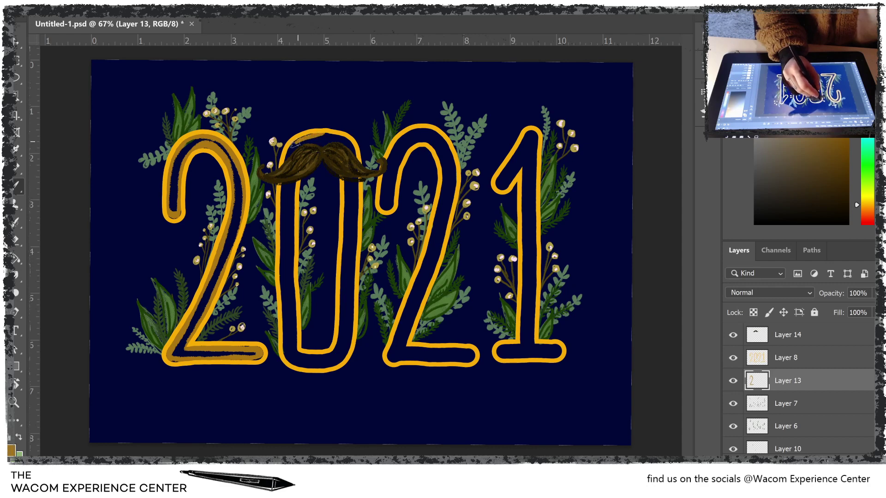
Step: Remove the first 2's shading and add darker edge strokes along each digit's left and top
{"action": "key", "text": "ctrl+z"}
{"action": "key", "text": "ctrl+z"}
{"action": "key", "text": "ctrl+z"}
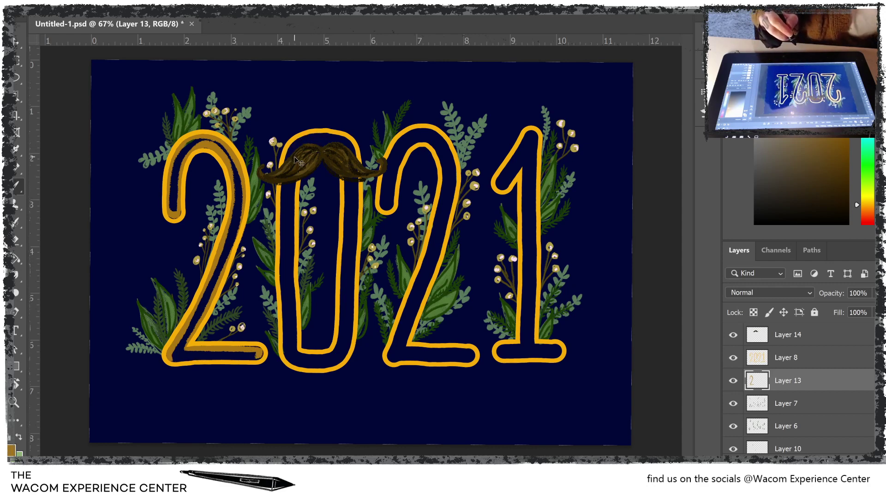
{"action": "key", "text": "ctrl+z"}
{"action": "key", "text": "ctrl+z"}
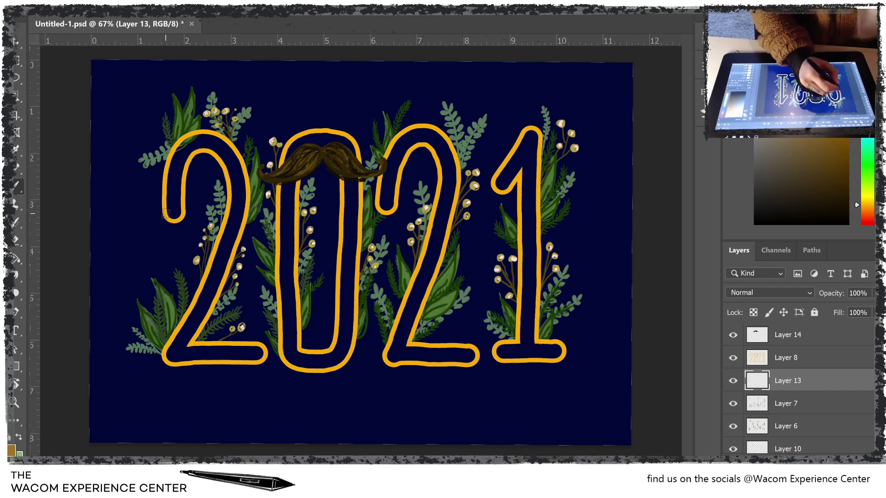
{"action": "mouse_move", "coordinate": [168, 198]}
{"action": "left_mouse_down"}
{"action": "mouse_move", "coordinate": [171, 161]}
{"action": "mouse_move", "coordinate": [193, 134]}
{"action": "mouse_move", "coordinate": [230, 151]}
{"action": "left_mouse_up"}
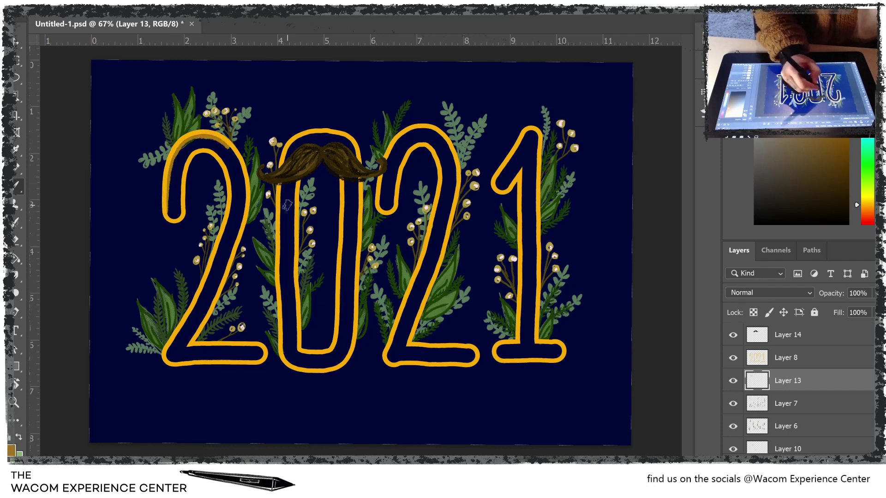
{"action": "mouse_move", "coordinate": [283, 221]}
{"action": "left_mouse_down"}
{"action": "mouse_move", "coordinate": [285, 170]}
{"action": "mouse_move", "coordinate": [303, 140]}
{"action": "mouse_move", "coordinate": [316, 130]}
{"action": "mouse_move", "coordinate": [352, 148]}
{"action": "left_mouse_up"}
{"action": "key", "text": "ctrl+z"}
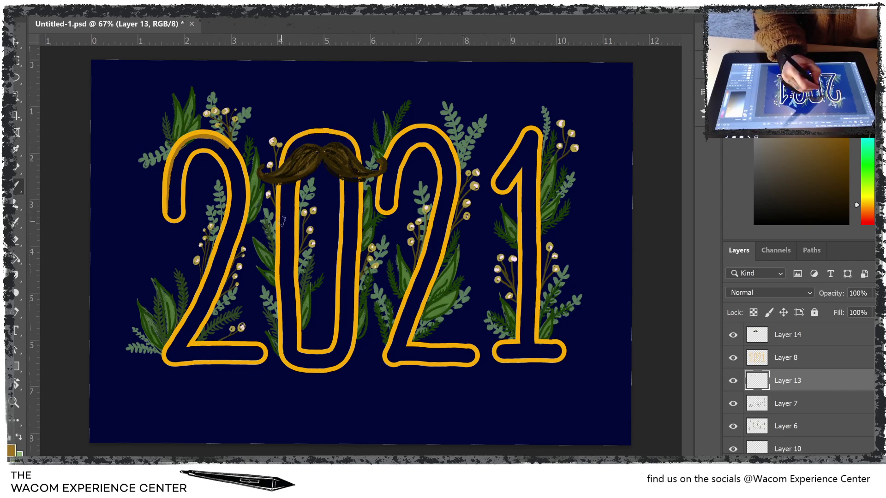
{"action": "mouse_move", "coordinate": [282, 221]}
{"action": "left_mouse_down"}
{"action": "mouse_move", "coordinate": [283, 165]}
{"action": "mouse_move", "coordinate": [295, 143]}
{"action": "mouse_move", "coordinate": [330, 137]}
{"action": "mouse_move", "coordinate": [356, 159]}
{"action": "left_mouse_up"}
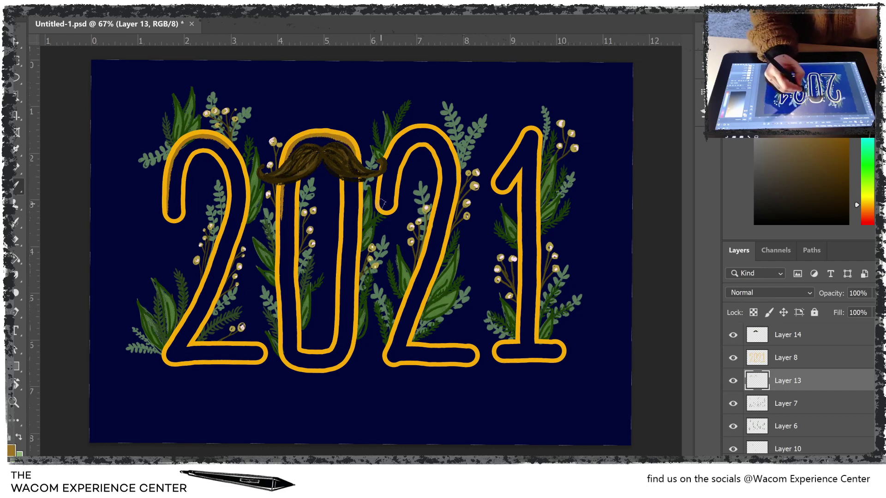
{"action": "mouse_move", "coordinate": [383, 203]}
{"action": "left_mouse_down"}
{"action": "mouse_move", "coordinate": [384, 162]}
{"action": "mouse_move", "coordinate": [398, 138]}
{"action": "mouse_move", "coordinate": [421, 128]}
{"action": "mouse_move", "coordinate": [441, 134]}
{"action": "mouse_move", "coordinate": [454, 162]}
{"action": "left_mouse_up"}
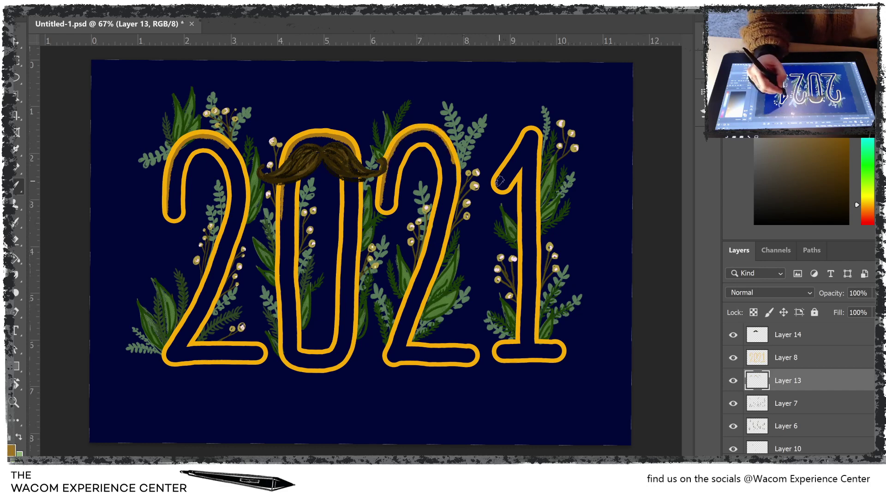
{"action": "left_click_drag", "start_coordinate": [499, 181], "coordinate": [528, 135]}
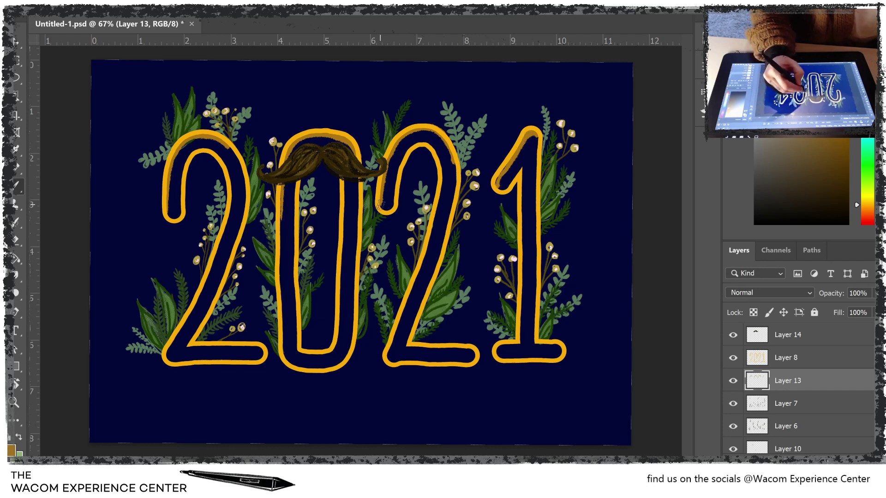
{"action": "left_click_drag", "start_coordinate": [384, 206], "coordinate": [388, 177]}
{"action": "mouse_move", "coordinate": [409, 135]}
{"action": "left_mouse_down"}
{"action": "mouse_move", "coordinate": [439, 137]}
{"action": "mouse_move", "coordinate": [452, 160]}
{"action": "left_mouse_up"}
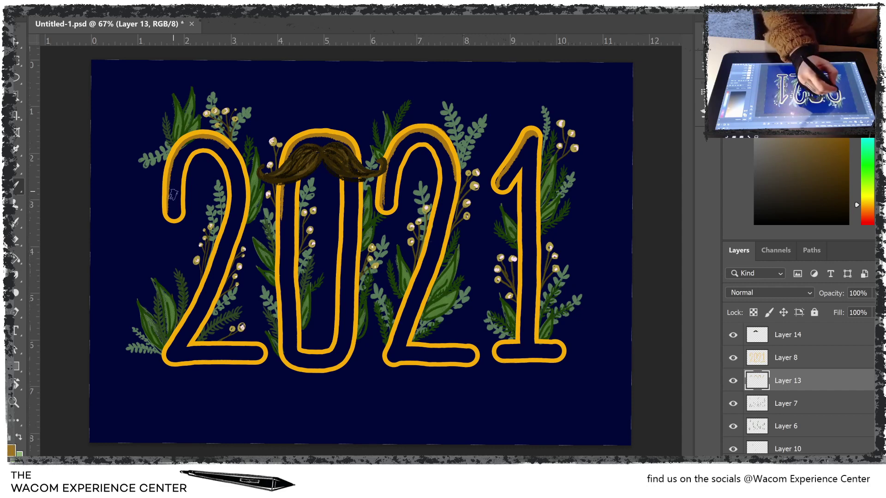
{"action": "mouse_move", "coordinate": [165, 217]}
{"action": "left_mouse_down"}
{"action": "mouse_move", "coordinate": [172, 163]}
{"action": "mouse_move", "coordinate": [187, 143]}
{"action": "mouse_move", "coordinate": [212, 141]}
{"action": "mouse_move", "coordinate": [235, 158]}
{"action": "left_mouse_up"}
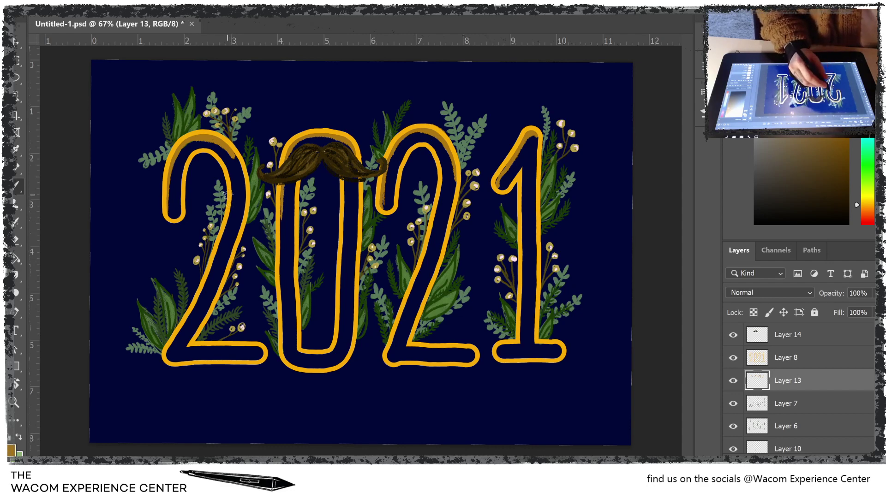
Step: Paint brown inner shading along the first 2's diagonal, the 0's edges, the second 2 and the 1
{"action": "left_click_drag", "start_coordinate": [230, 203], "coordinate": [167, 358]}
{"action": "left_click_drag", "start_coordinate": [278, 211], "coordinate": [282, 310]}
{"action": "left_click_drag", "start_coordinate": [346, 222], "coordinate": [342, 317]}
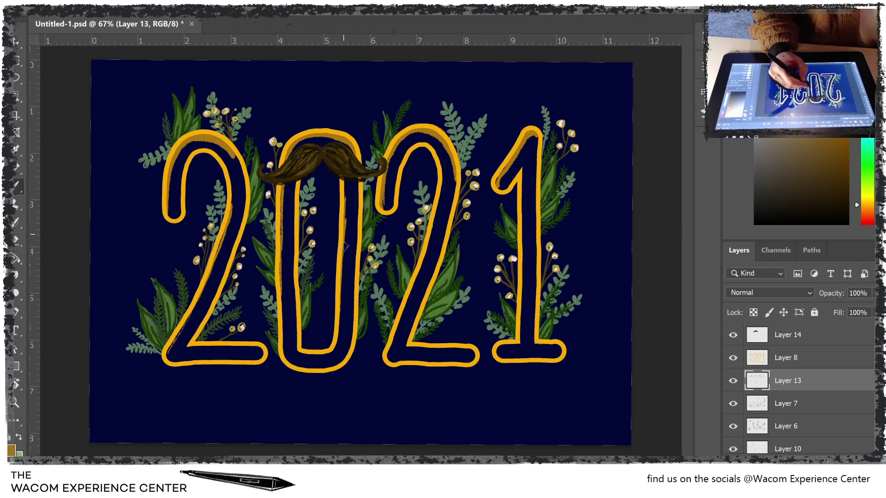
{"action": "left_click_drag", "start_coordinate": [345, 246], "coordinate": [342, 323]}
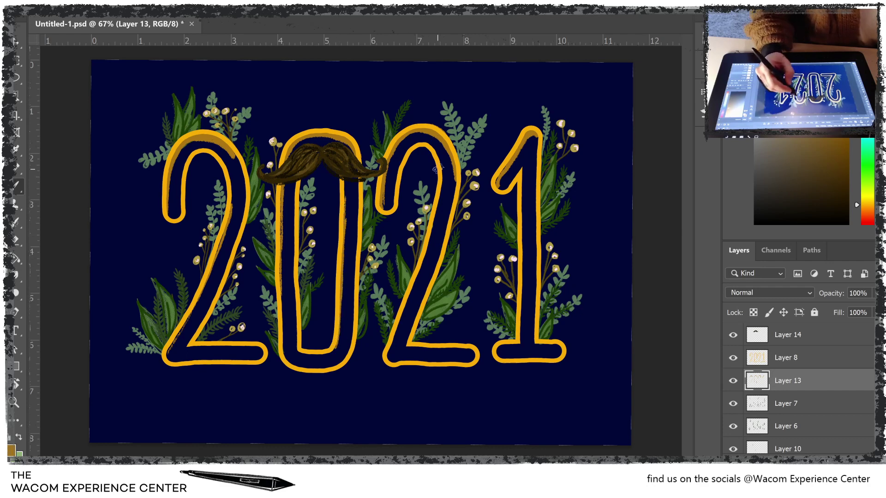
{"action": "mouse_move", "coordinate": [442, 186]}
{"action": "left_mouse_down"}
{"action": "mouse_move", "coordinate": [430, 249]}
{"action": "mouse_move", "coordinate": [390, 355]}
{"action": "left_mouse_up"}
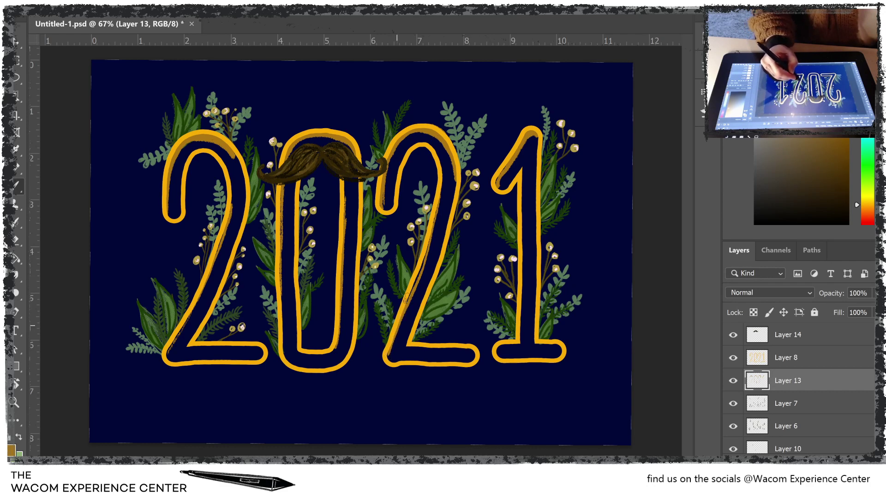
{"action": "mouse_move", "coordinate": [407, 299]}
{"action": "left_mouse_down"}
{"action": "mouse_move", "coordinate": [443, 191]}
{"action": "mouse_move", "coordinate": [430, 252]}
{"action": "left_mouse_up"}
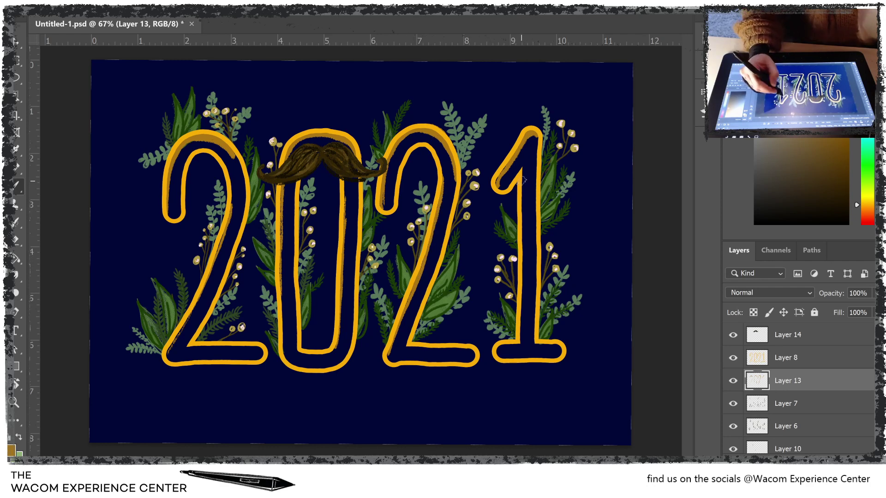
{"action": "left_click_drag", "start_coordinate": [521, 179], "coordinate": [521, 247]}
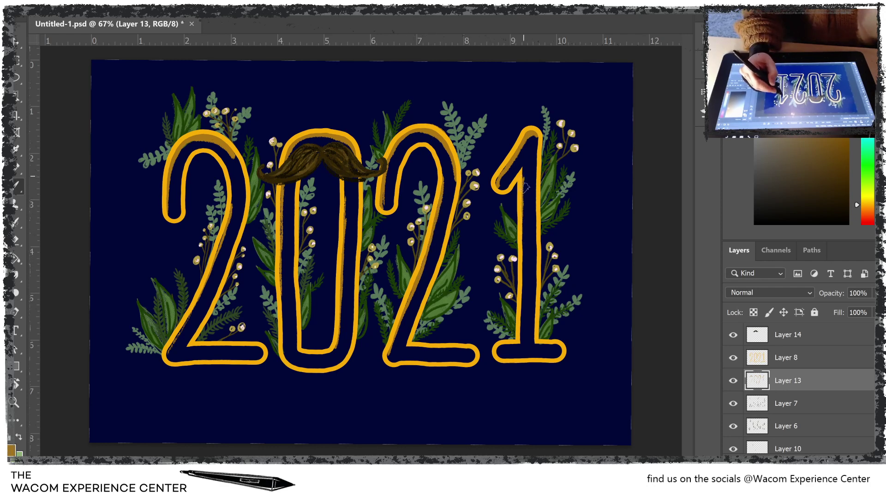
{"action": "left_click_drag", "start_coordinate": [525, 187], "coordinate": [524, 286]}
{"action": "left_click_drag", "start_coordinate": [526, 240], "coordinate": [523, 336]}
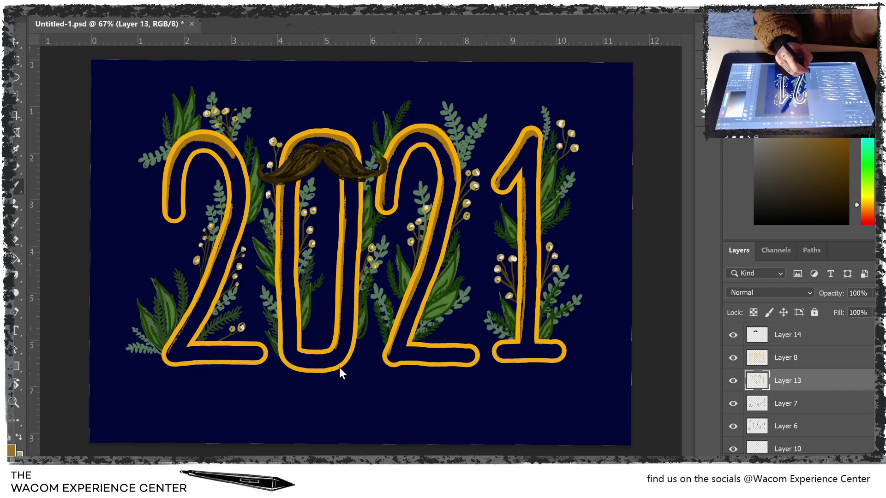
{"action": "key", "text": "r"}
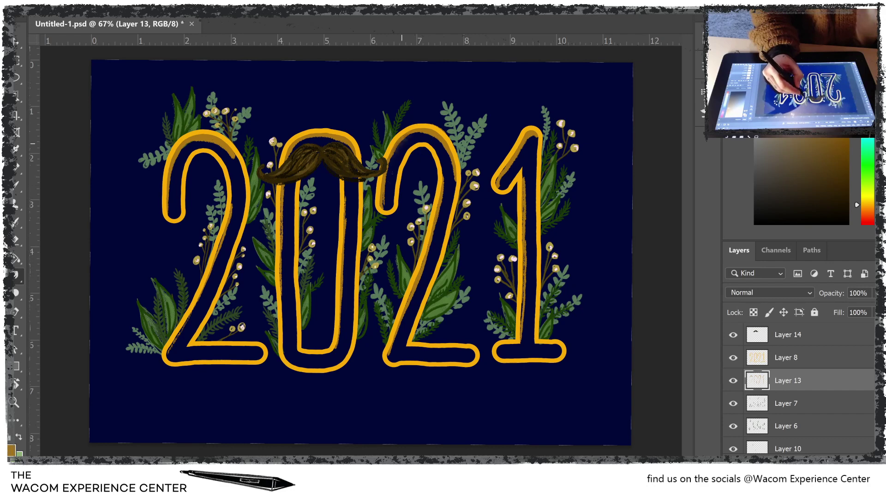
Step: Soften the inner shading of the second 2, the 0 and the first 2 with smudge strokes
{"action": "mouse_move", "coordinate": [391, 157]}
{"action": "left_mouse_down"}
{"action": "mouse_move", "coordinate": [420, 141]}
{"action": "mouse_move", "coordinate": [438, 151]}
{"action": "mouse_move", "coordinate": [438, 143]}
{"action": "mouse_move", "coordinate": [450, 162]}
{"action": "mouse_move", "coordinate": [451, 199]}
{"action": "left_mouse_up"}
{"action": "left_click_drag", "start_coordinate": [436, 239], "coordinate": [394, 340]}
{"action": "left_click_drag", "start_coordinate": [347, 215], "coordinate": [342, 326]}
{"action": "mouse_move", "coordinate": [283, 186]}
{"action": "left_mouse_down"}
{"action": "mouse_move", "coordinate": [284, 205]}
{"action": "mouse_move", "coordinate": [284, 186]}
{"action": "mouse_move", "coordinate": [320, 139]}
{"action": "mouse_move", "coordinate": [356, 156]}
{"action": "left_mouse_up"}
{"action": "mouse_move", "coordinate": [171, 209]}
{"action": "left_mouse_down"}
{"action": "mouse_move", "coordinate": [172, 165]}
{"action": "mouse_move", "coordinate": [188, 145]}
{"action": "mouse_move", "coordinate": [215, 140]}
{"action": "mouse_move", "coordinate": [230, 149]}
{"action": "mouse_move", "coordinate": [206, 138]}
{"action": "mouse_move", "coordinate": [234, 160]}
{"action": "mouse_move", "coordinate": [180, 149]}
{"action": "left_mouse_up"}
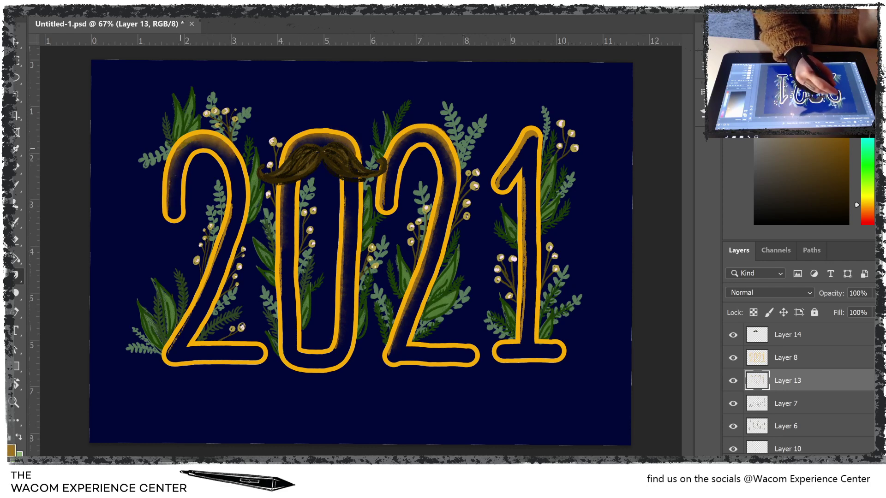
{"action": "left_click_drag", "start_coordinate": [233, 207], "coordinate": [198, 301]}
{"action": "left_click_drag", "start_coordinate": [179, 338], "coordinate": [169, 354]}
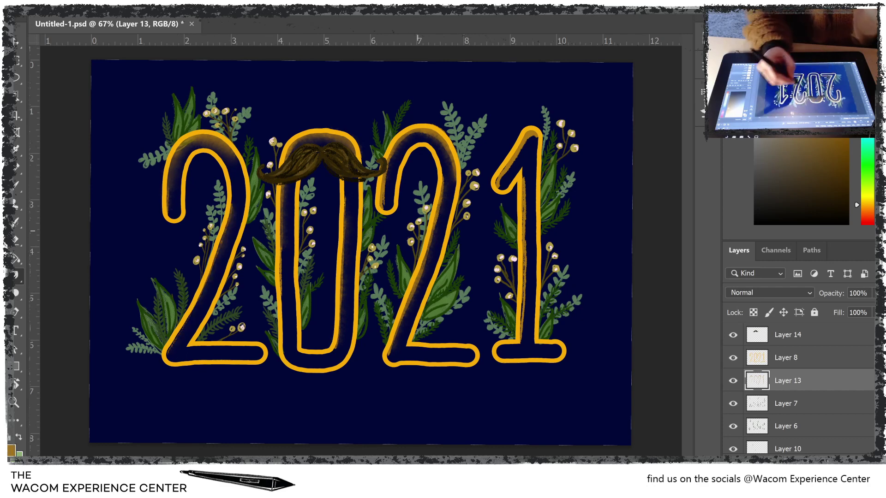
{"action": "left_click_drag", "start_coordinate": [344, 247], "coordinate": [343, 289]}
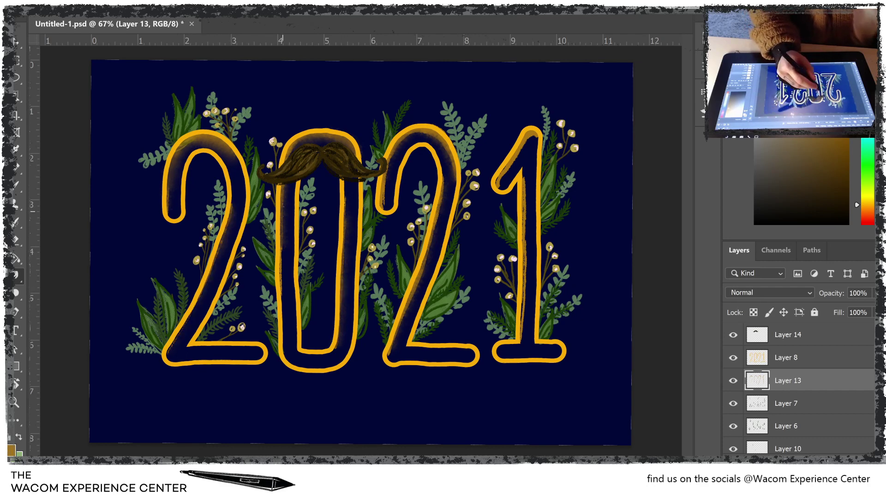
{"action": "left_click_drag", "start_coordinate": [283, 241], "coordinate": [283, 296]}
Step: Smudge the remaining shading on the 1 and second 2, then set Layer 13 to 70% opacity
{"action": "mouse_move", "coordinate": [529, 136]}
{"action": "left_mouse_down"}
{"action": "mouse_move", "coordinate": [498, 187]}
{"action": "mouse_move", "coordinate": [526, 235]}
{"action": "mouse_move", "coordinate": [524, 340]}
{"action": "left_mouse_up"}
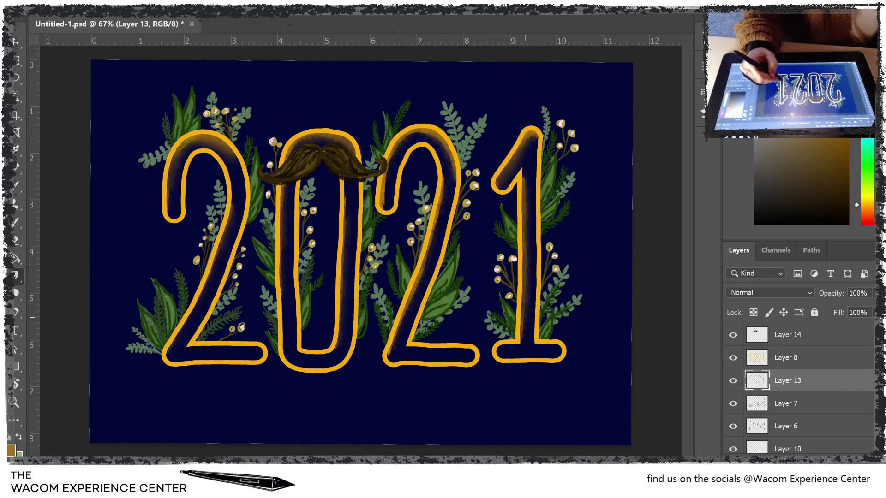
{"action": "left_click_drag", "start_coordinate": [427, 255], "coordinate": [401, 325]}
{"action": "left_click_drag", "start_coordinate": [420, 275], "coordinate": [390, 355]}
{"action": "left_click_drag", "start_coordinate": [441, 213], "coordinate": [433, 231]}
{"action": "left_click_drag", "start_coordinate": [442, 194], "coordinate": [433, 233]}
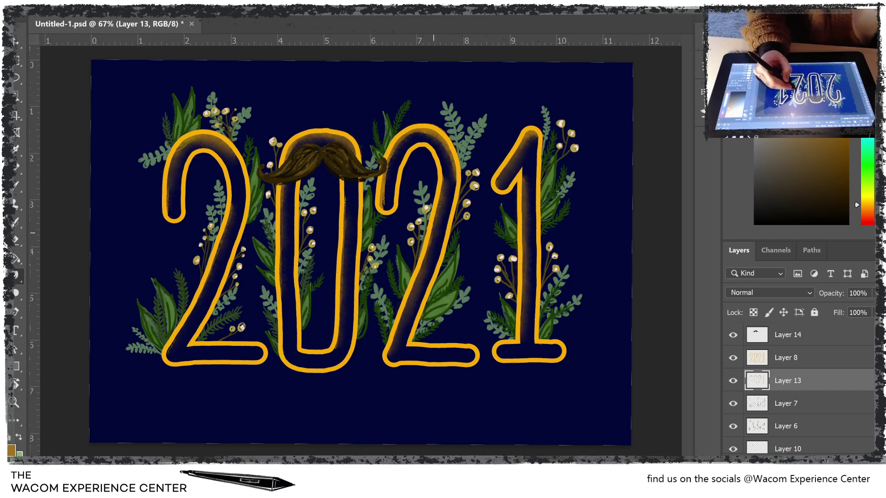
{"action": "mouse_move", "coordinate": [443, 145]}
{"action": "left_mouse_down"}
{"action": "mouse_move", "coordinate": [417, 130]}
{"action": "mouse_move", "coordinate": [381, 210]}
{"action": "left_mouse_up"}
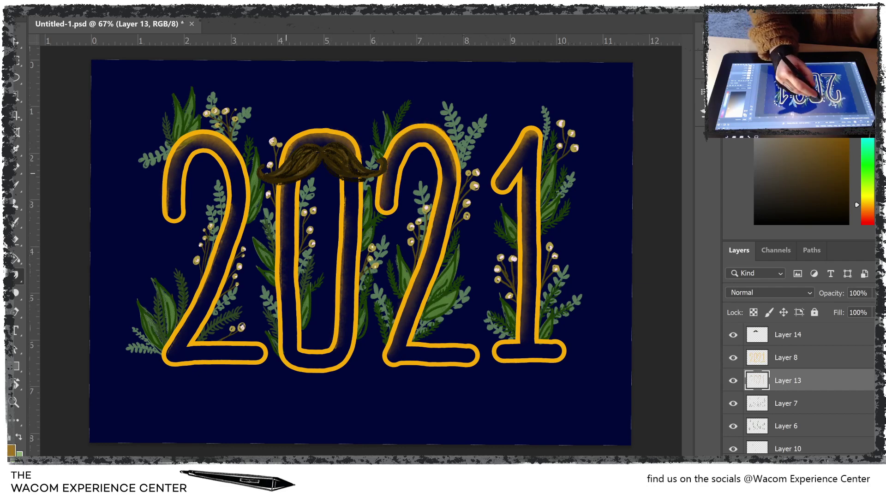
{"action": "left_click_drag", "start_coordinate": [172, 195], "coordinate": [166, 213]}
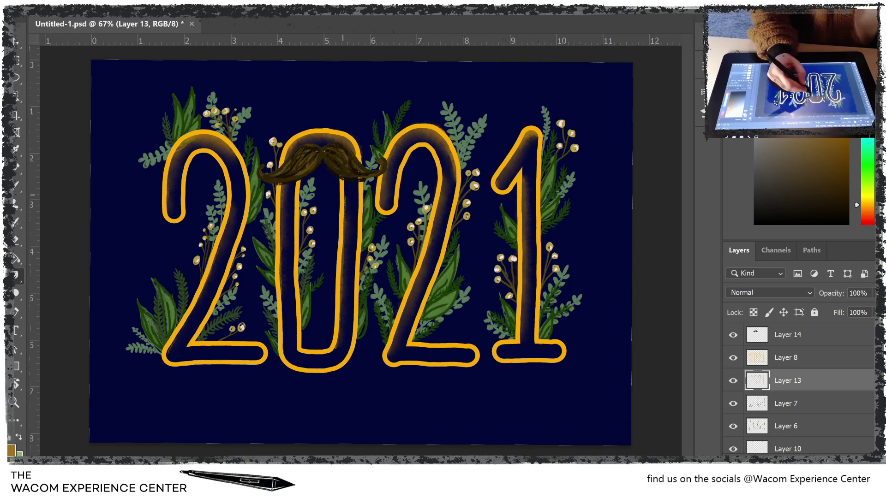
{"action": "left_click_drag", "start_coordinate": [343, 195], "coordinate": [342, 283]}
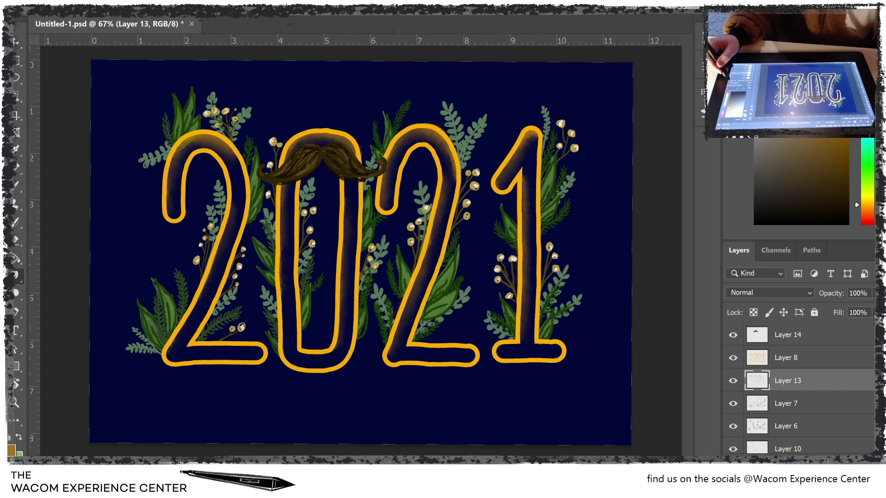
{"action": "left_click_drag", "start_coordinate": [875, 310], "coordinate": [855, 309]}
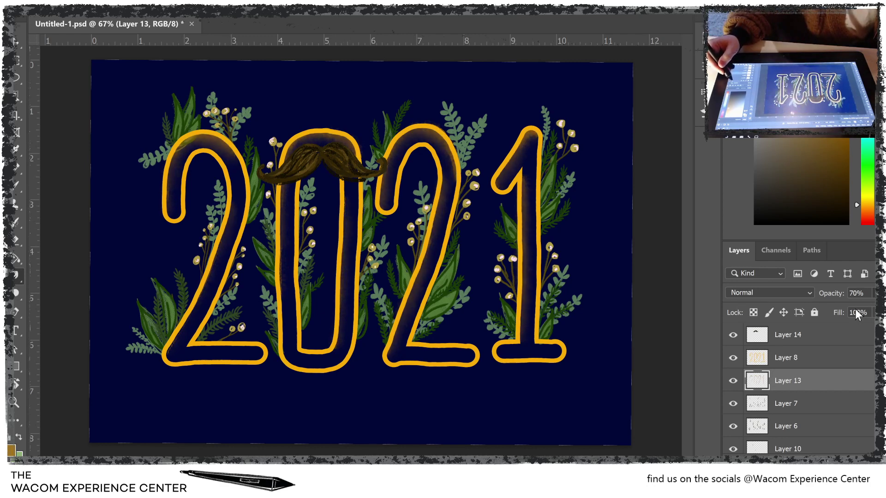
{"action": "left_click", "coordinate": [821, 339]}
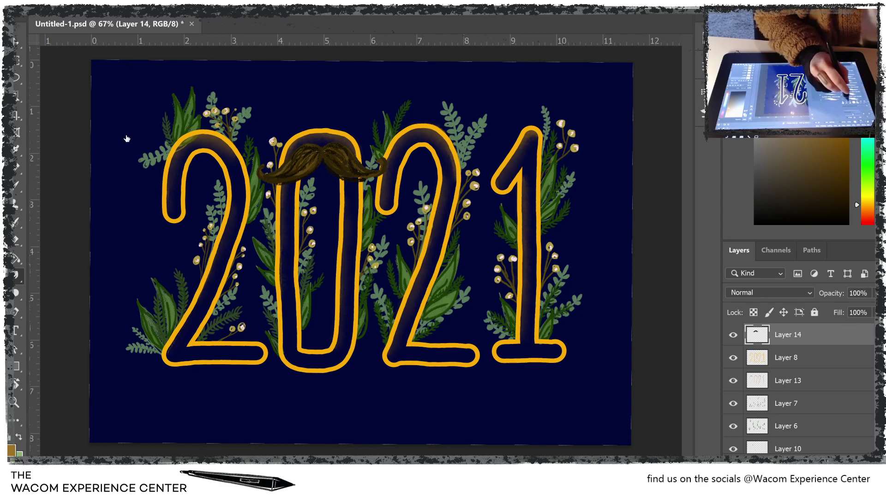
Step: Switch to the Brush with black as the paint colour and zoom in on the canvas
{"action": "key", "text": "b"}
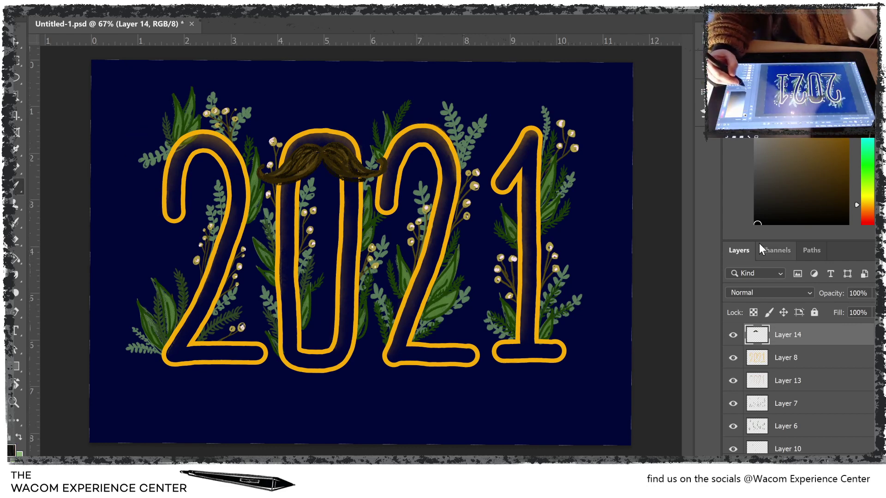
{"action": "left_click_drag", "start_coordinate": [758, 223], "coordinate": [759, 240]}
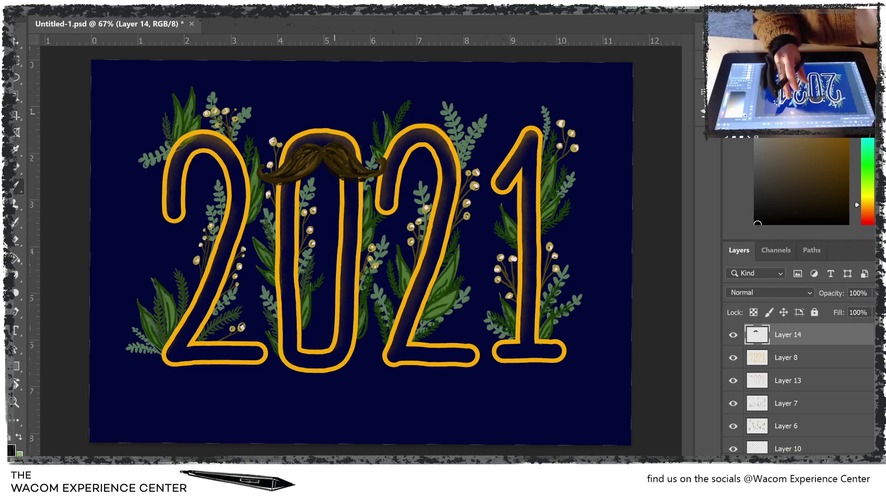
{"action": "scroll", "coordinate": [386, 165], "scroll_direction": "up", "scroll_amount": 2}
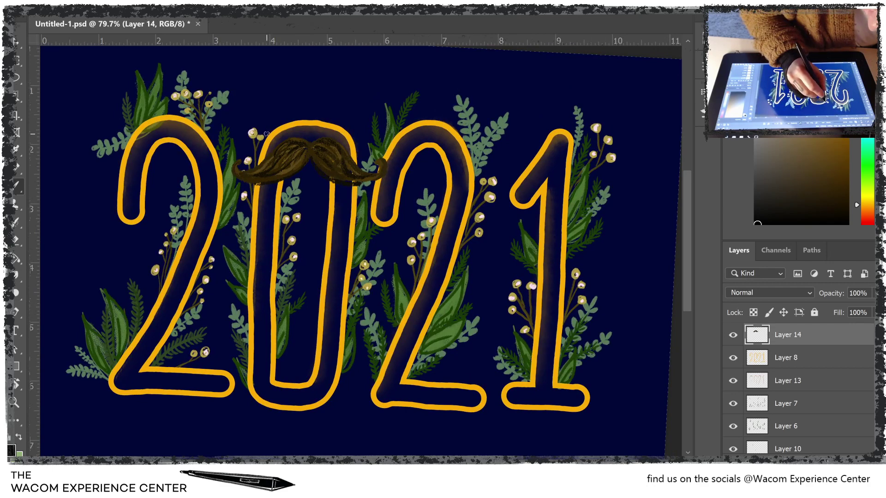
Step: Paint a black top hat's left side, right side and top line above the moustache on the 0
{"action": "left_click_drag", "start_coordinate": [270, 133], "coordinate": [301, 114]}
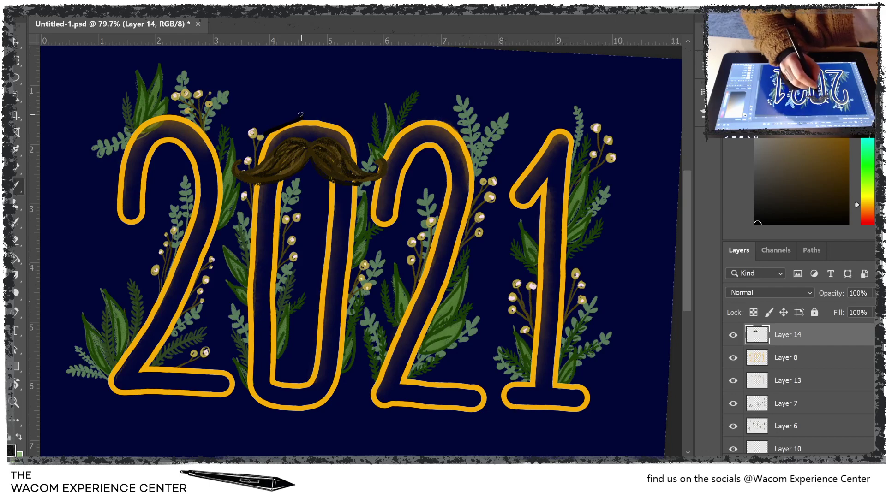
{"action": "key", "text": "ctrl+z"}
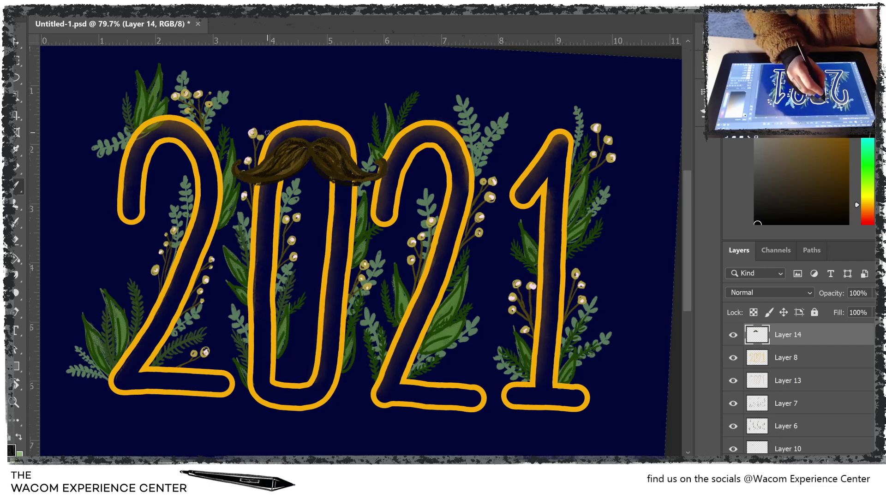
{"action": "mouse_move", "coordinate": [267, 134]}
{"action": "left_mouse_down"}
{"action": "mouse_move", "coordinate": [310, 119]}
{"action": "mouse_move", "coordinate": [276, 128]}
{"action": "left_mouse_up"}
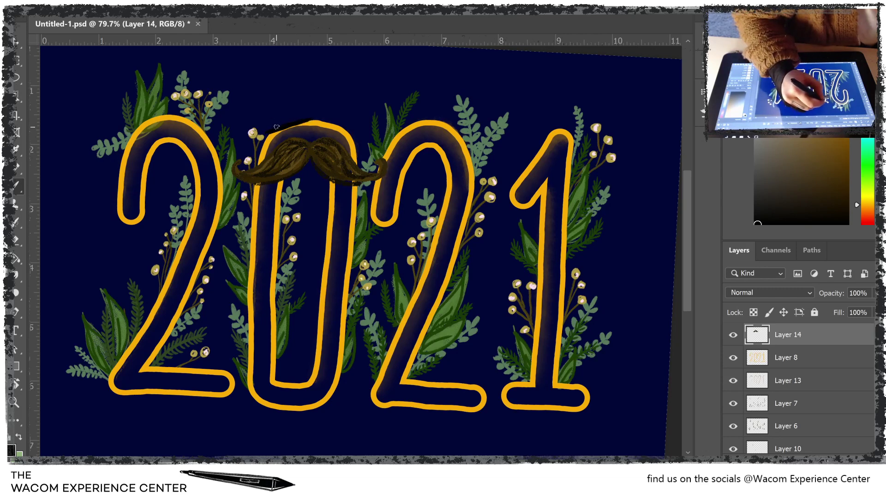
{"action": "mouse_move", "coordinate": [257, 89]}
{"action": "left_mouse_down"}
{"action": "mouse_move", "coordinate": [278, 124]}
{"action": "mouse_move", "coordinate": [299, 99]}
{"action": "mouse_move", "coordinate": [300, 117]}
{"action": "mouse_move", "coordinate": [295, 86]}
{"action": "left_mouse_up"}
{"action": "key", "text": "ctrl+z"}
{"action": "key", "text": "ctrl+z"}
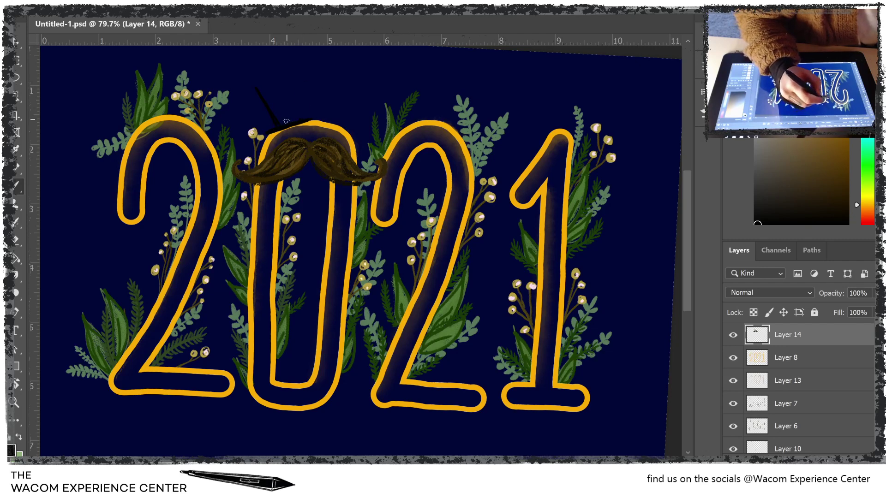
{"action": "key", "text": "ctrl+z"}
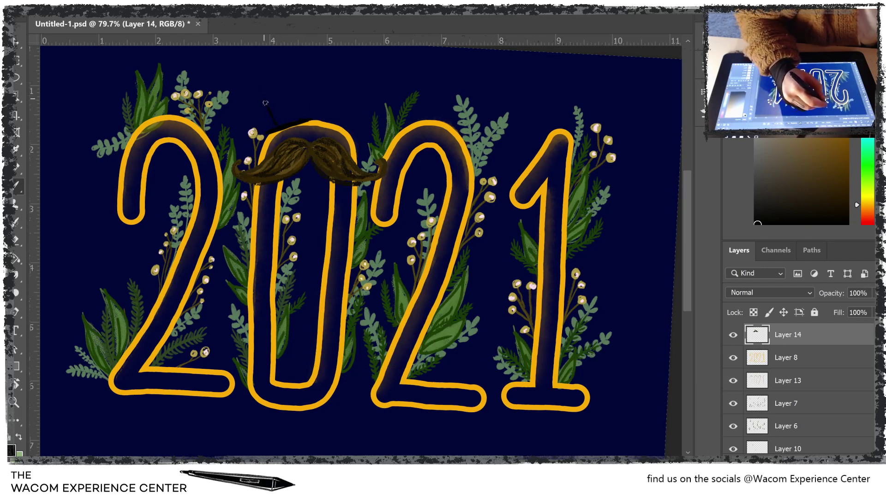
{"action": "left_click_drag", "start_coordinate": [265, 103], "coordinate": [264, 98]}
{"action": "left_click_drag", "start_coordinate": [302, 120], "coordinate": [293, 89]}
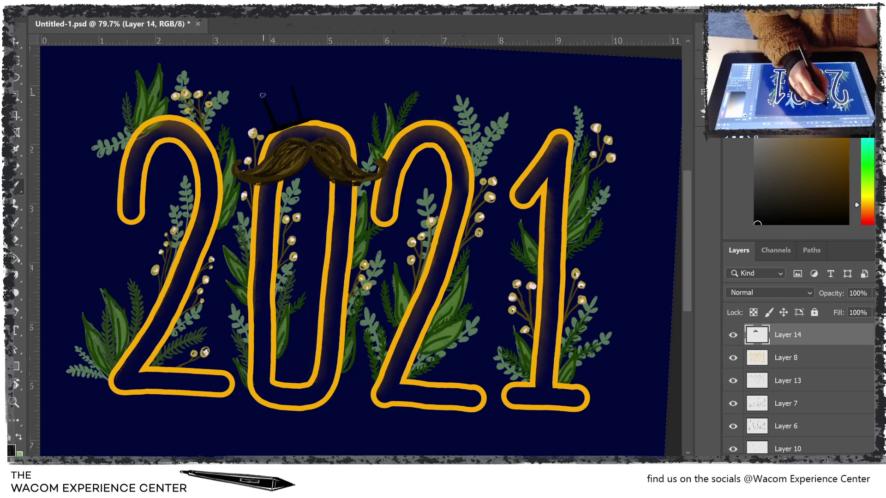
{"action": "left_click_drag", "start_coordinate": [265, 96], "coordinate": [291, 87]}
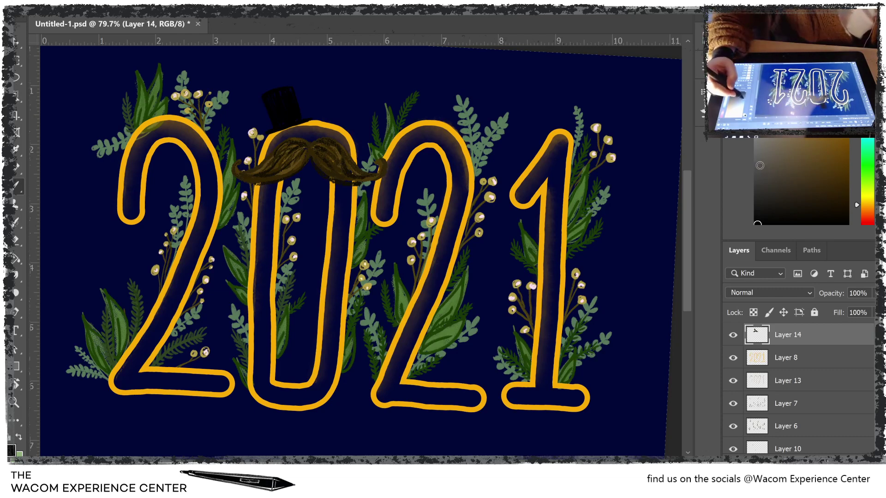
Step: Brush dark grey highlights onto the top hat's right and left sides
{"action": "left_click", "coordinate": [757, 186]}
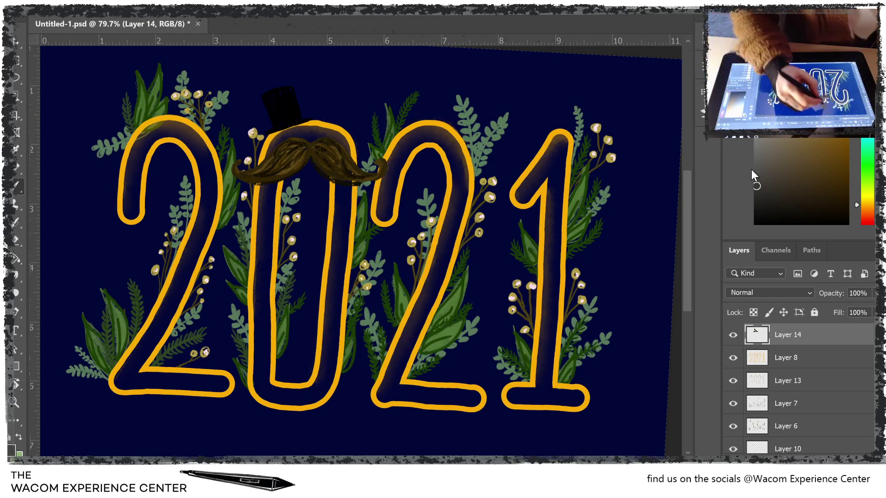
{"action": "left_click_drag", "start_coordinate": [290, 90], "coordinate": [298, 122]}
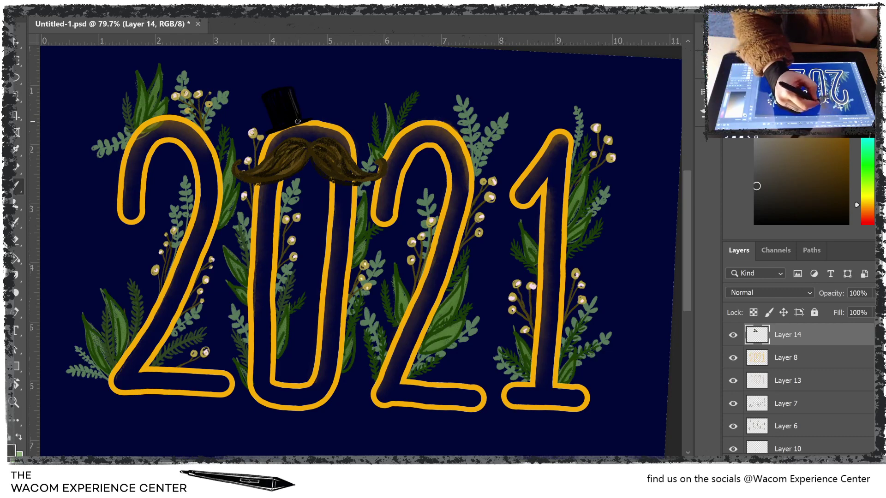
{"action": "mouse_move", "coordinate": [264, 97]}
{"action": "left_mouse_down"}
{"action": "mouse_move", "coordinate": [293, 105]}
{"action": "mouse_move", "coordinate": [286, 93]}
{"action": "mouse_move", "coordinate": [295, 119]}
{"action": "mouse_move", "coordinate": [284, 100]}
{"action": "left_mouse_up"}
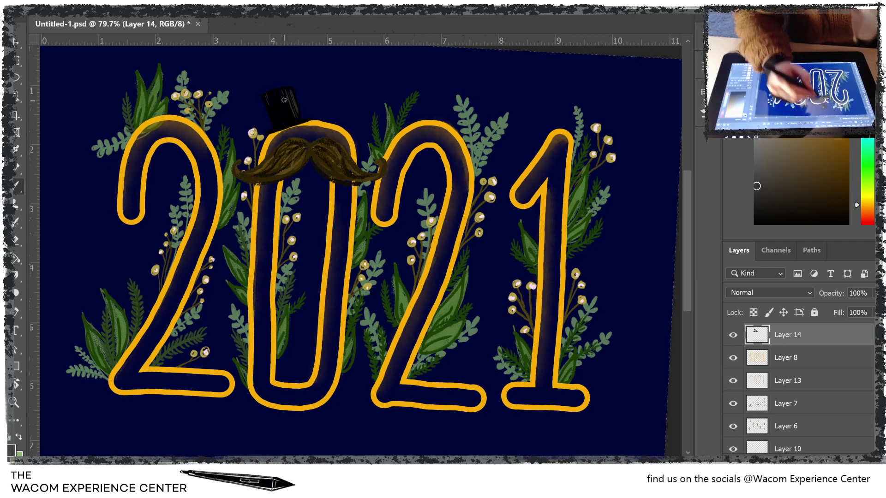
Step: Paint a pale cream band around the hat's base, then zoom back out
{"action": "left_click", "coordinate": [757, 78]}
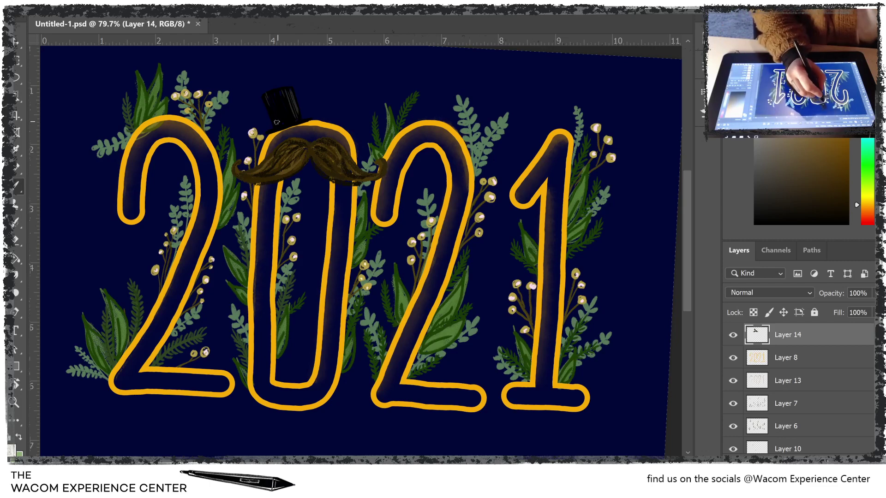
{"action": "mouse_move", "coordinate": [273, 125]}
{"action": "left_mouse_down"}
{"action": "mouse_move", "coordinate": [298, 118]}
{"action": "mouse_move", "coordinate": [286, 121]}
{"action": "left_mouse_up"}
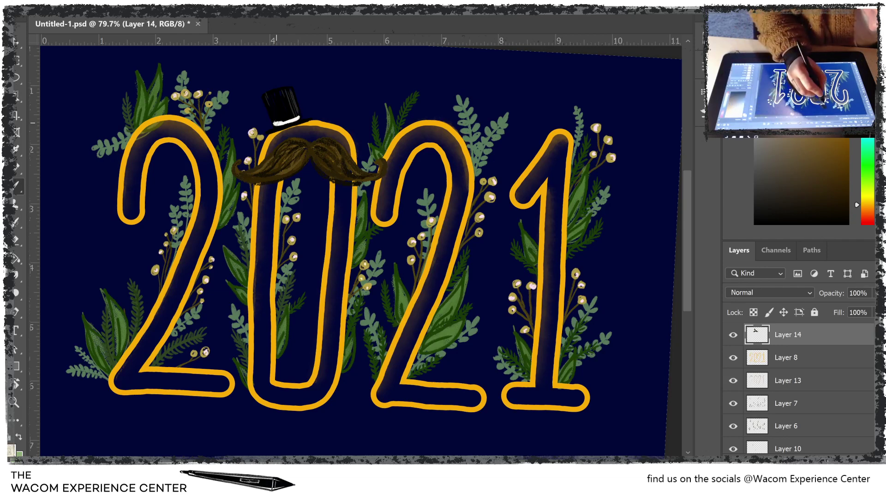
{"action": "left_click_drag", "start_coordinate": [275, 124], "coordinate": [289, 122]}
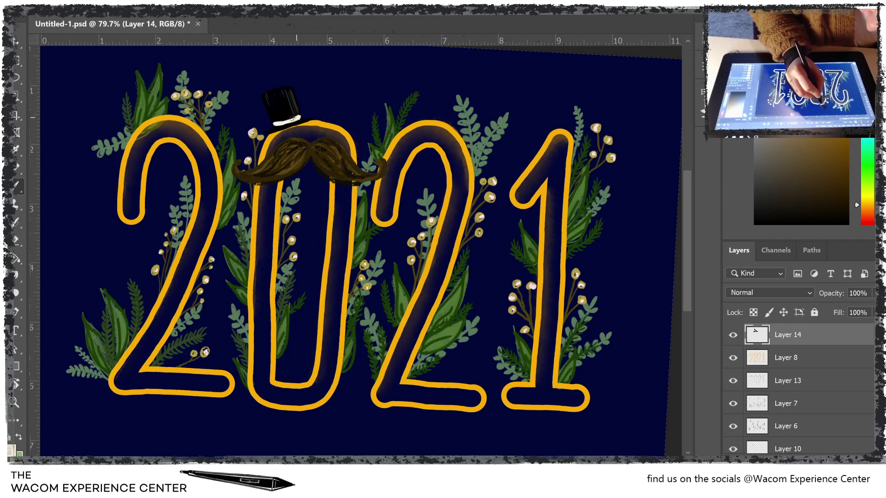
{"action": "mouse_move", "coordinate": [296, 121]}
{"action": "left_mouse_down"}
{"action": "mouse_move", "coordinate": [275, 122]}
{"action": "mouse_move", "coordinate": [293, 121]}
{"action": "left_mouse_up"}
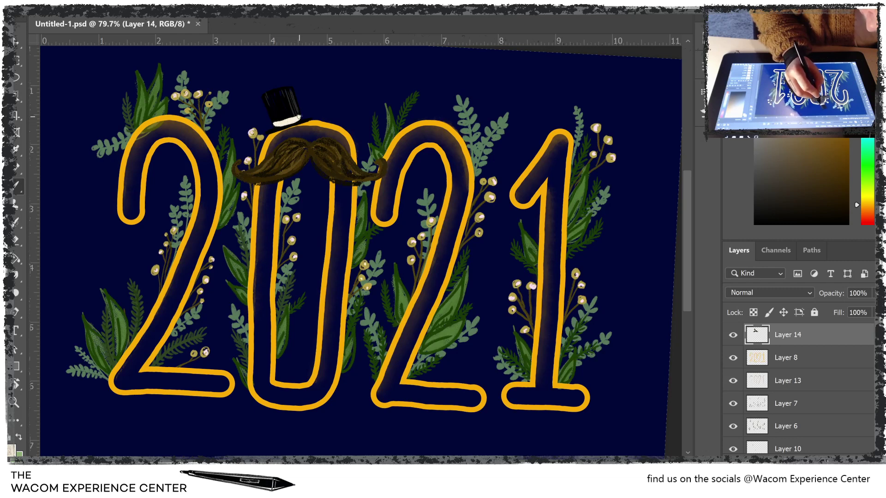
{"action": "left_click_drag", "start_coordinate": [781, 220], "coordinate": [754, 224]}
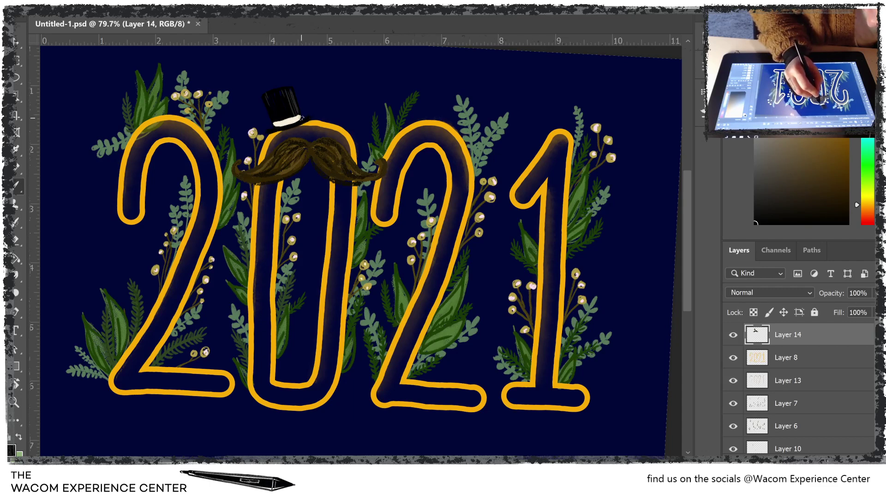
{"action": "left_click", "coordinate": [300, 121], "text": "alt"}
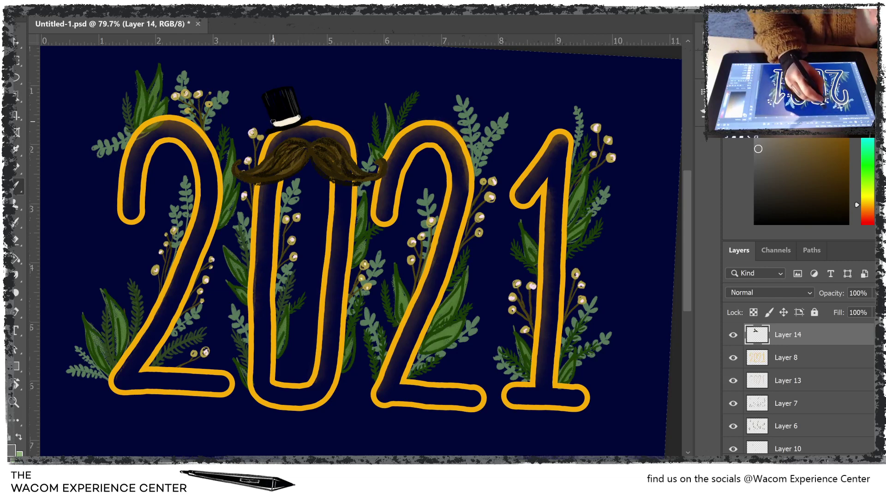
{"action": "scroll", "coordinate": [414, 184], "scroll_direction": "down", "scroll_amount": 2}
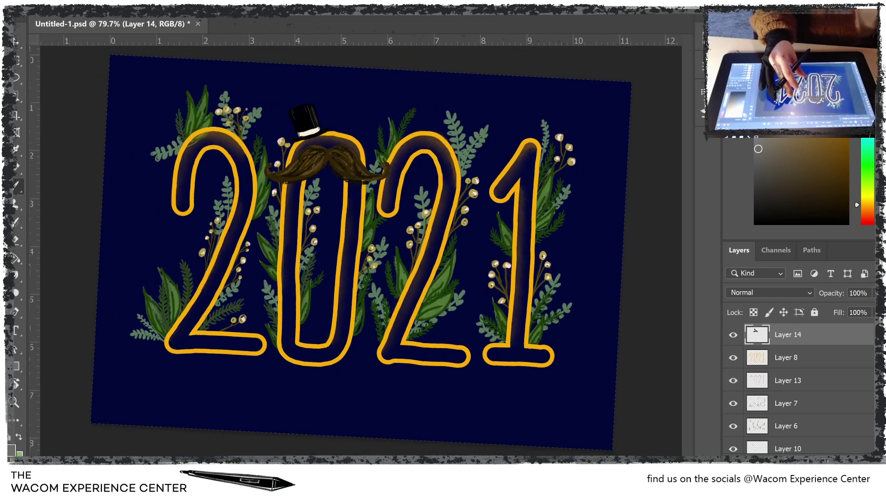
{"action": "scroll", "coordinate": [360, 230], "scroll_direction": "right", "scroll_amount": 3}
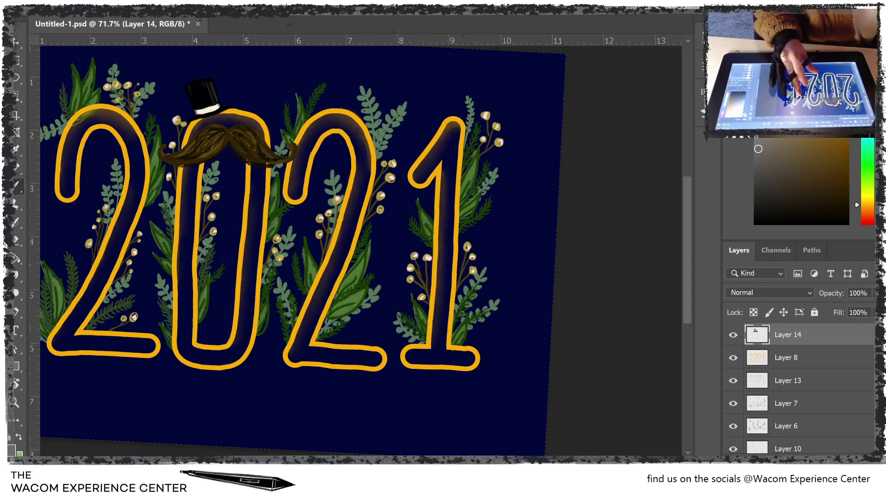
{"action": "scroll", "coordinate": [360, 251], "scroll_direction": "down", "scroll_amount": 2}
{"action": "scroll", "coordinate": [360, 251], "scroll_direction": "up", "scroll_amount": 2}
Step: Straighten the rotated canvas view and select Layer 6, then Layer 9, with the Eraser ready
{"action": "scroll", "coordinate": [360, 252], "scroll_direction": "down", "scroll_amount": 2}
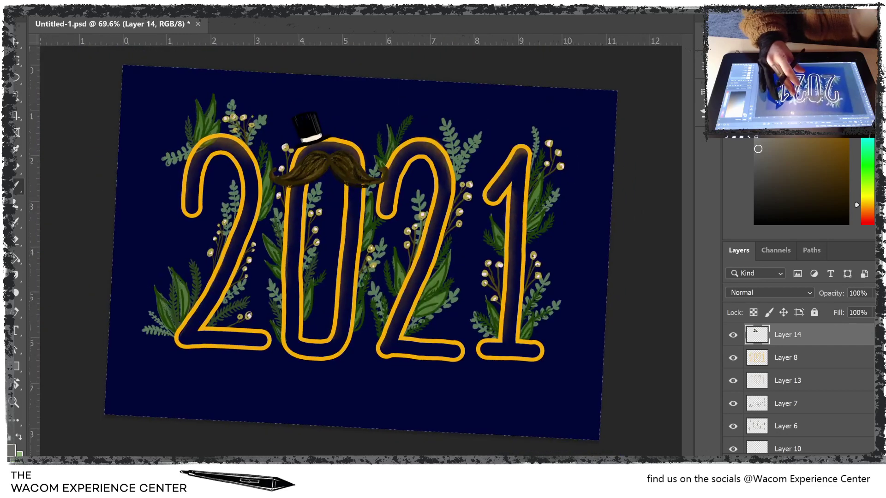
{"action": "scroll", "coordinate": [350, 249], "scroll_direction": "down", "scroll_amount": 1}
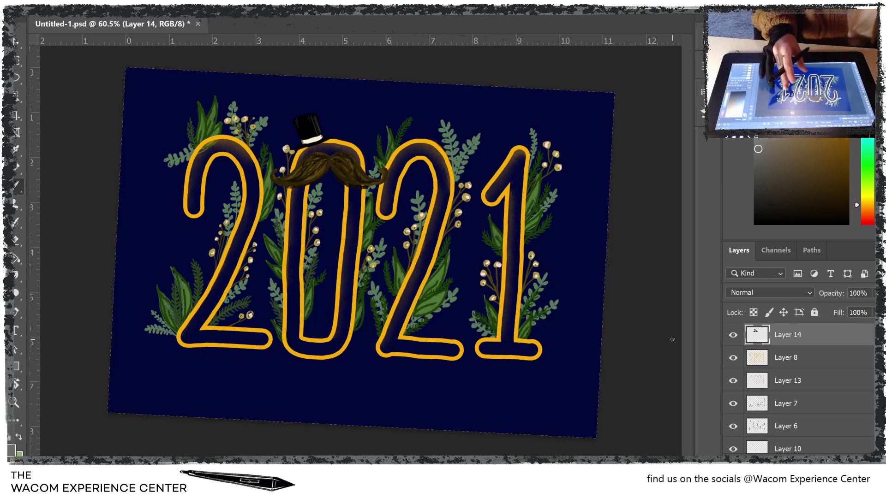
{"action": "key", "text": "r"}
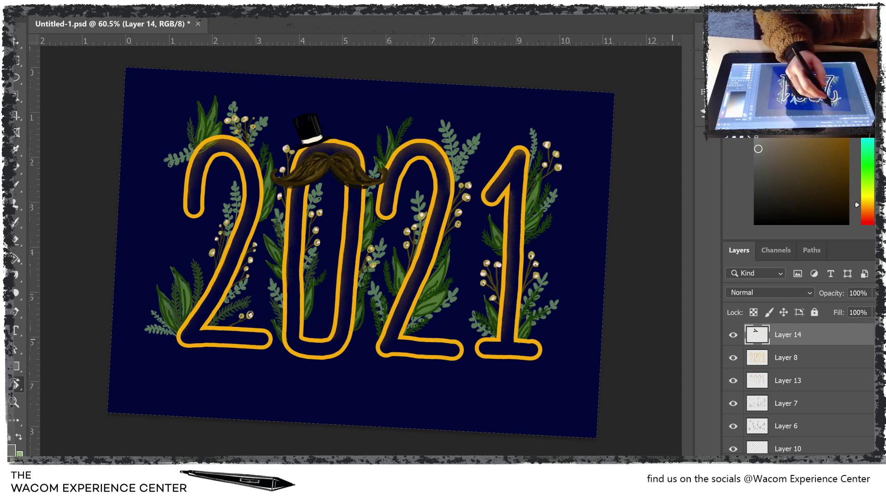
{"action": "key", "text": "Escape"}
{"action": "key", "text": "b"}
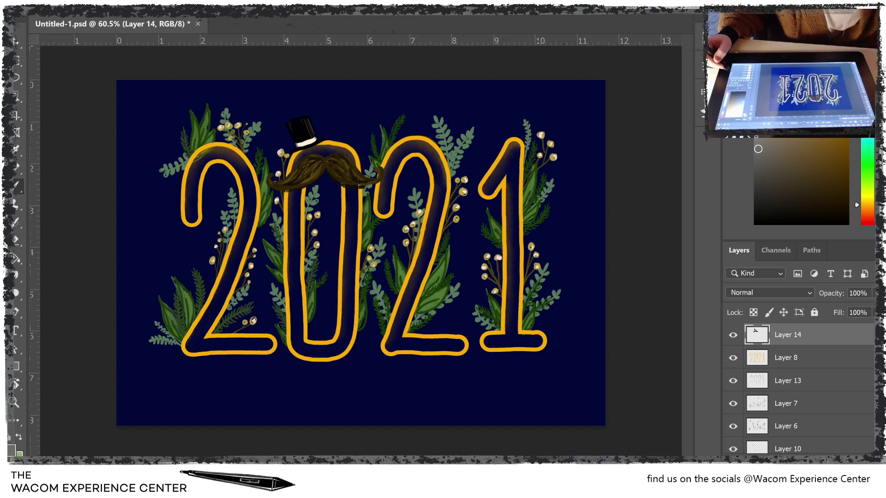
{"action": "scroll", "coordinate": [846, 412], "scroll_direction": "down", "scroll_amount": 3}
{"action": "left_click", "coordinate": [815, 371]}
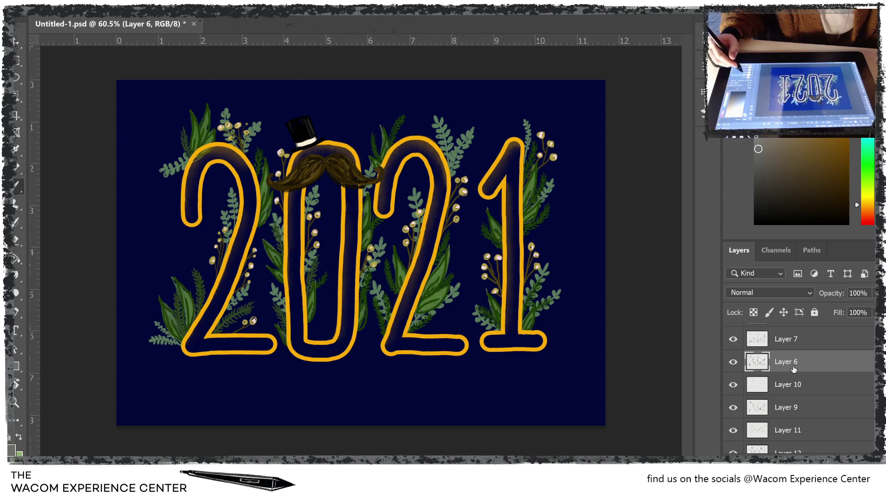
{"action": "left_click", "coordinate": [16, 240]}
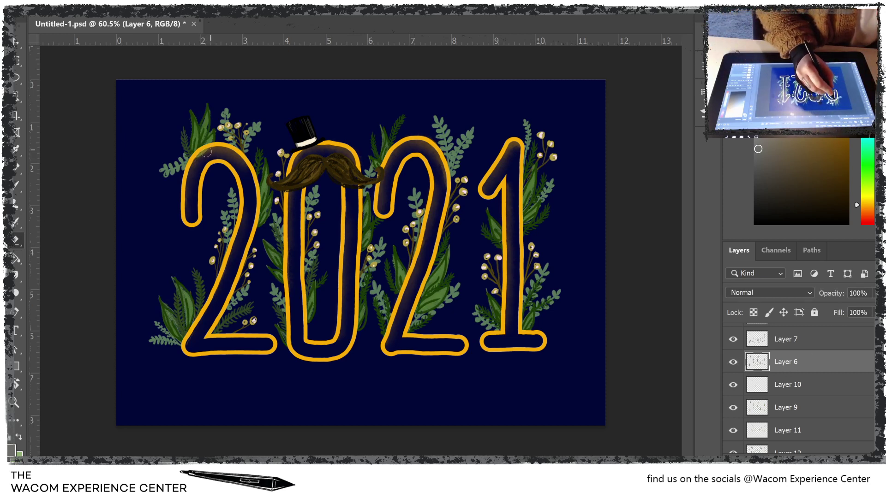
{"action": "left_click", "coordinate": [788, 409]}
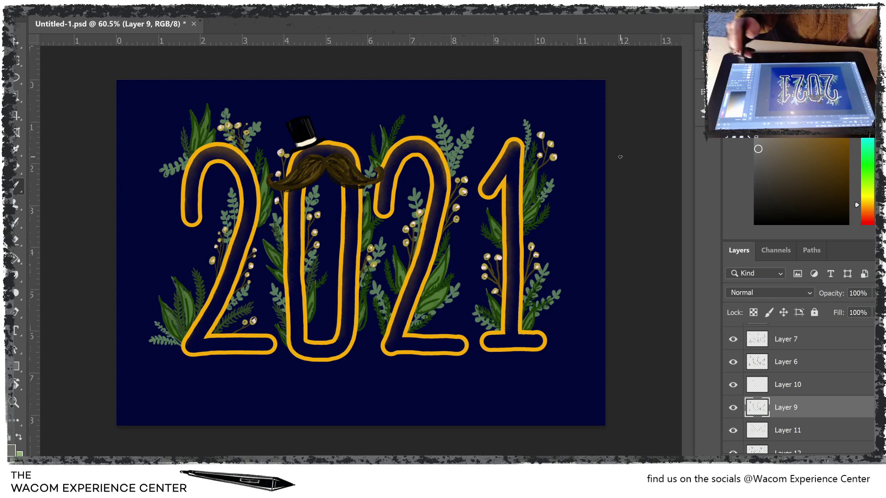
{"action": "scroll", "coordinate": [799, 393], "scroll_direction": "up", "scroll_amount": 3}
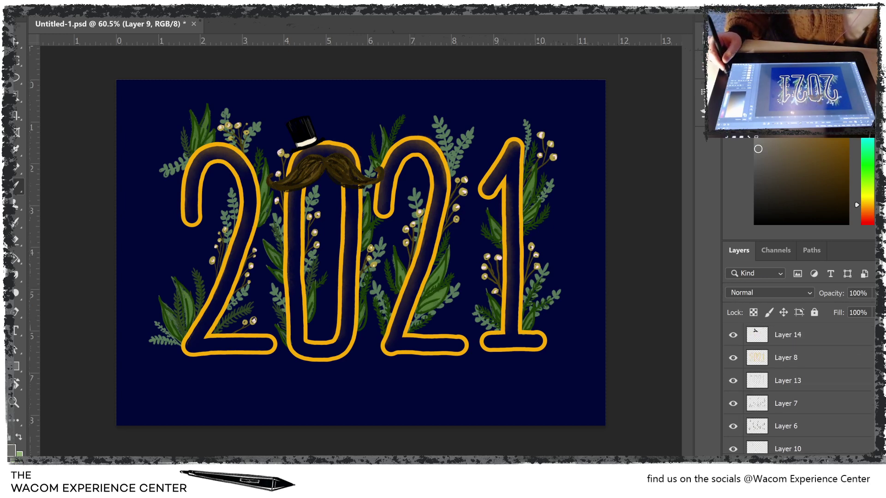
Step: Lasso the moustache on Layer 14, move it to the bottom of the 0 and deselect
{"action": "left_click", "coordinate": [819, 341]}
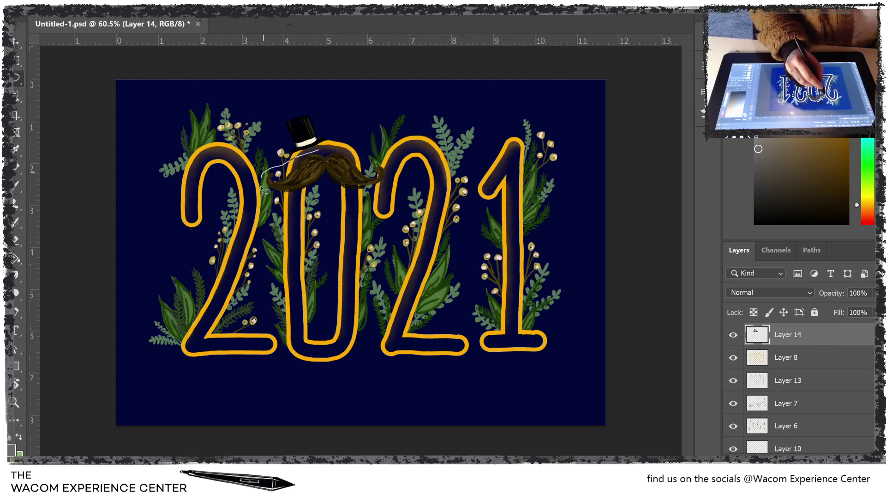
{"action": "mouse_move", "coordinate": [261, 188]}
{"action": "left_mouse_down"}
{"action": "mouse_move", "coordinate": [286, 207]}
{"action": "mouse_move", "coordinate": [367, 205]}
{"action": "left_mouse_up"}
{"action": "mouse_move", "coordinate": [330, 154]}
{"action": "left_mouse_down"}
{"action": "mouse_move", "coordinate": [339, 212]}
{"action": "mouse_move", "coordinate": [334, 348]}
{"action": "left_mouse_up"}
{"action": "key", "text": "v"}
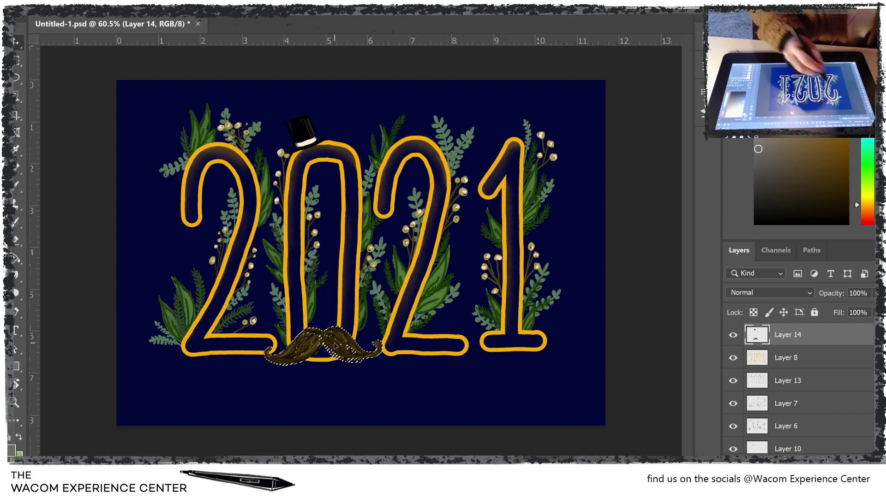
{"action": "left_click", "coordinate": [17, 60]}
{"action": "left_click", "coordinate": [74, 83]}
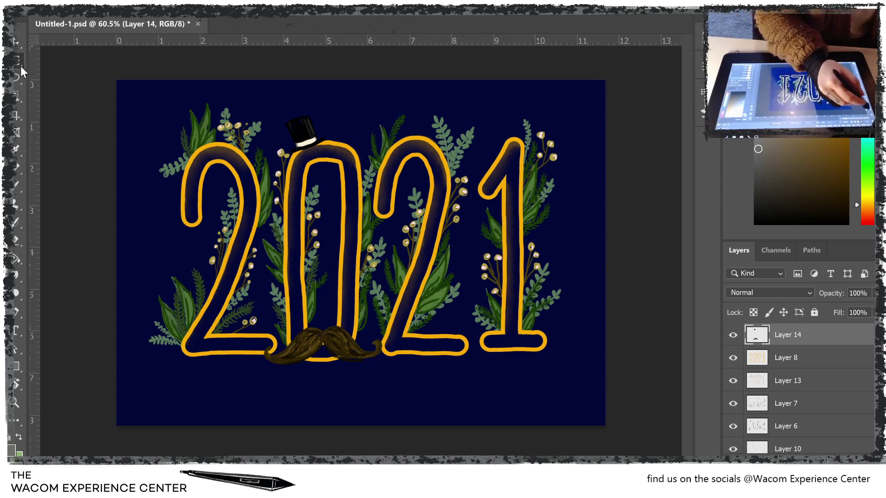
Step: Lasso the top hat, scale it up with Free Transform and nudge it onto the 0
{"action": "mouse_move", "coordinate": [281, 118]}
{"action": "left_mouse_down"}
{"action": "mouse_move", "coordinate": [348, 147]}
{"action": "mouse_move", "coordinate": [297, 102]}
{"action": "mouse_move", "coordinate": [274, 114]}
{"action": "left_mouse_up"}
{"action": "left_click", "coordinate": [15, 40]}
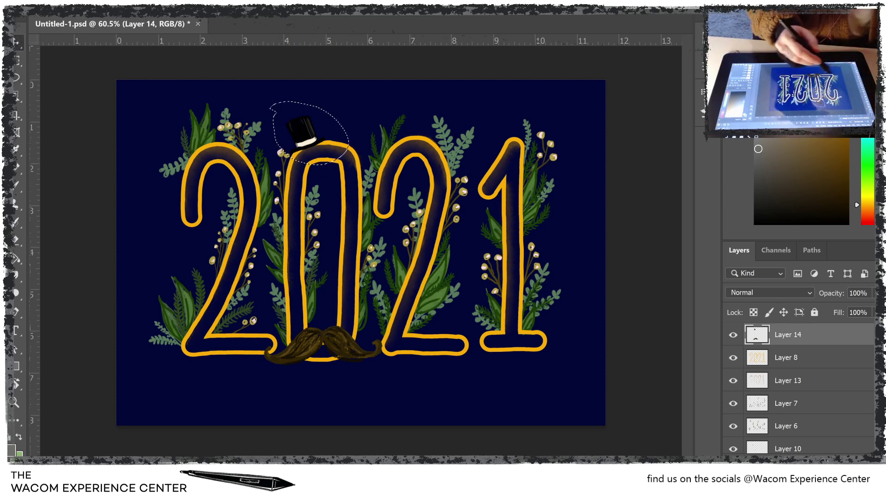
{"action": "key", "text": "ctrl+t"}
{"action": "left_click_drag", "start_coordinate": [269, 164], "coordinate": [255, 175]}
{"action": "left_click_drag", "start_coordinate": [302, 142], "coordinate": [328, 128]}
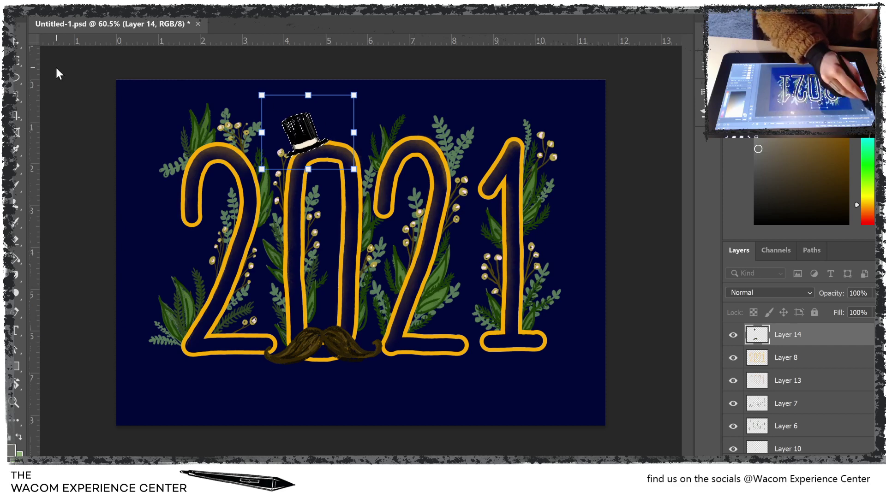
{"action": "left_click", "coordinate": [16, 43]}
{"action": "left_click", "coordinate": [20, 61]}
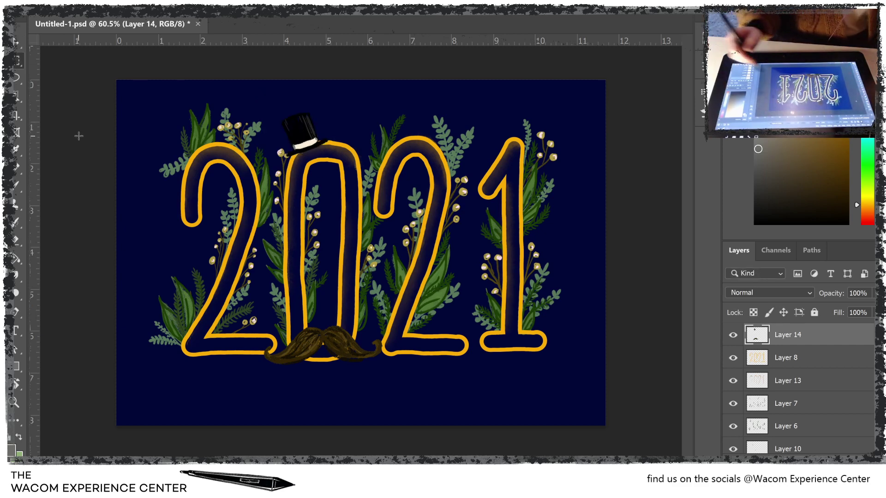
Step: Reselect the hat, enlarge it further, shift it slightly left onto the 0 and deselect
{"action": "key", "text": "l"}
{"action": "mouse_move", "coordinate": [284, 101]}
{"action": "left_mouse_down"}
{"action": "mouse_move", "coordinate": [341, 125]}
{"action": "mouse_move", "coordinate": [295, 100]}
{"action": "mouse_move", "coordinate": [273, 101]}
{"action": "mouse_move", "coordinate": [265, 159]}
{"action": "mouse_move", "coordinate": [323, 105]}
{"action": "mouse_move", "coordinate": [279, 97]}
{"action": "left_mouse_up"}
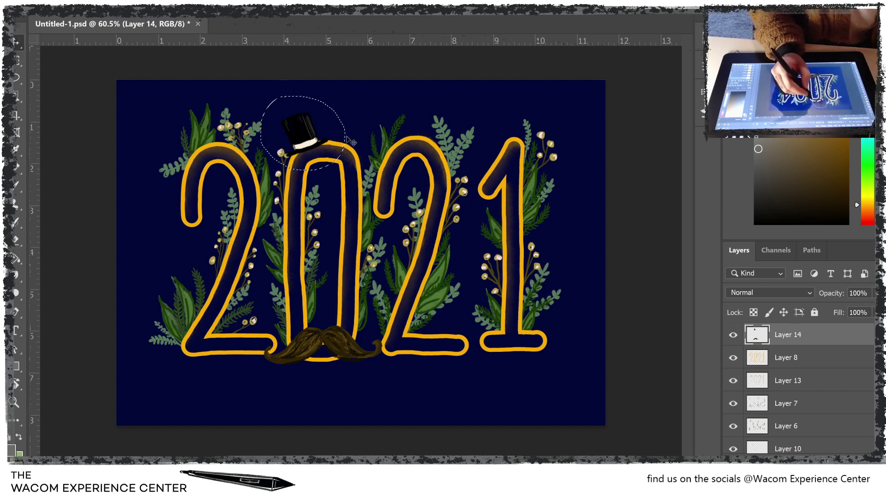
{"action": "key", "text": "ctrl+t"}
{"action": "left_click_drag", "start_coordinate": [344, 96], "coordinate": [353, 88]}
{"action": "left_click", "coordinate": [17, 42]}
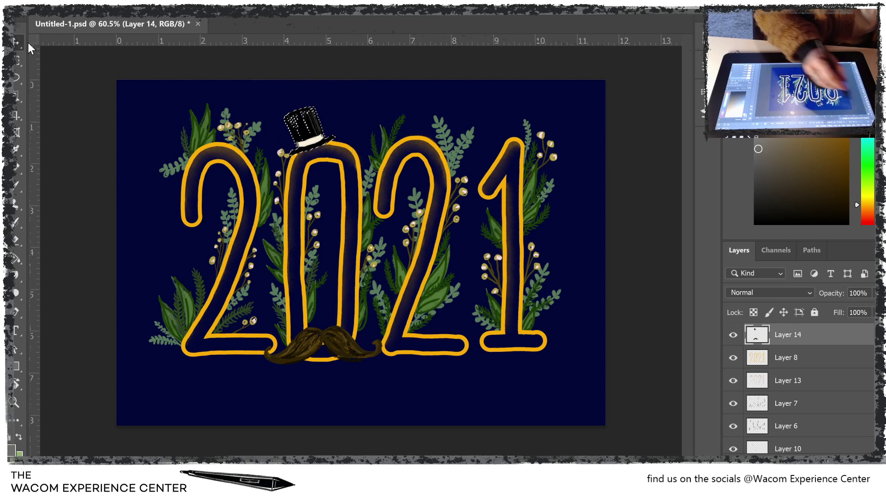
{"action": "left_click_drag", "start_coordinate": [312, 142], "coordinate": [308, 146]}
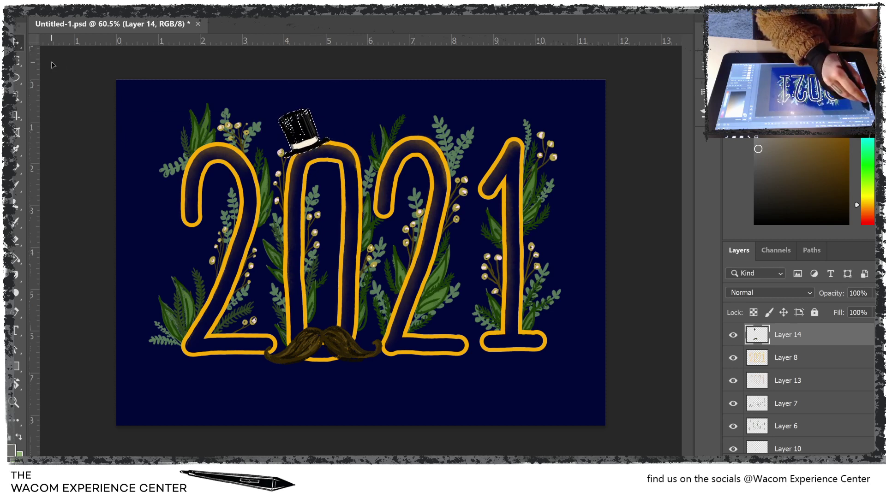
{"action": "key", "text": "m"}
{"action": "left_click", "coordinate": [59, 72]}
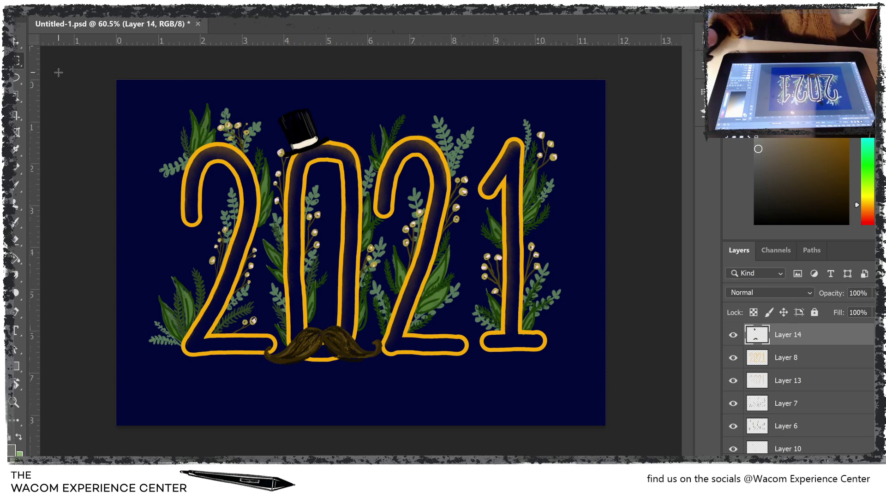
{"action": "scroll", "coordinate": [799, 388], "scroll_direction": "down", "scroll_amount": 1}
{"action": "scroll", "coordinate": [799, 387], "scroll_direction": "up", "scroll_amount": 1}
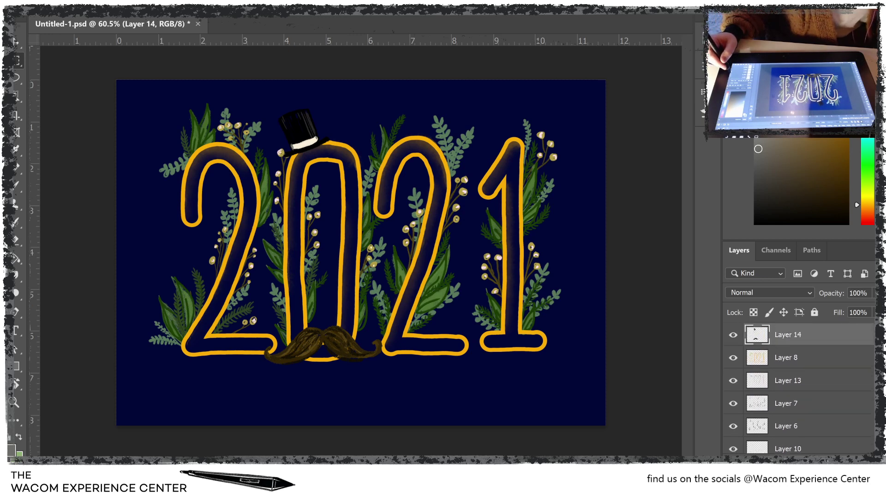
{"action": "scroll", "coordinate": [799, 387], "scroll_direction": "down", "scroll_amount": 2}
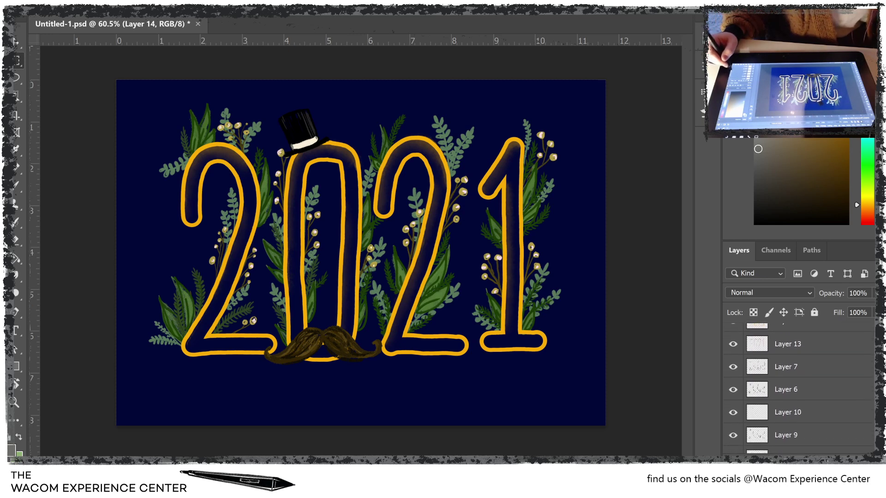
Step: Target Layer 7, choose a dark shadow colour in the Color panel and switch to the Brush
{"action": "left_click", "coordinate": [826, 371]}
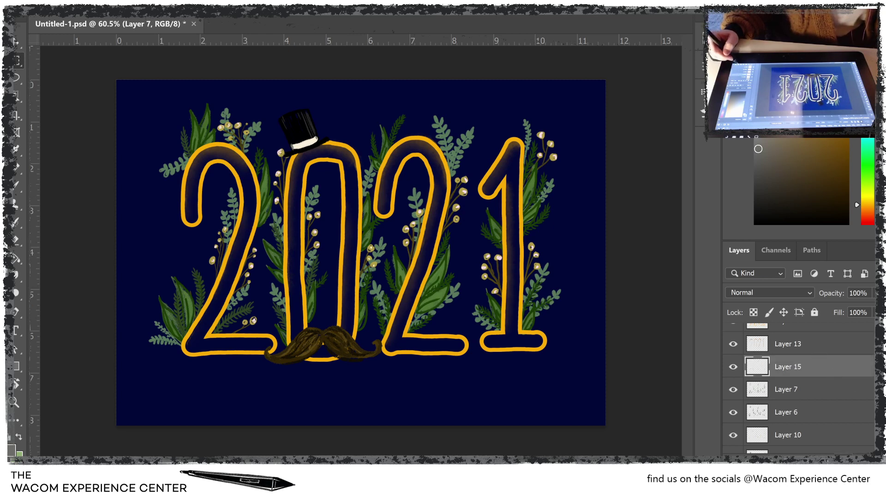
{"action": "left_click", "coordinate": [759, 162]}
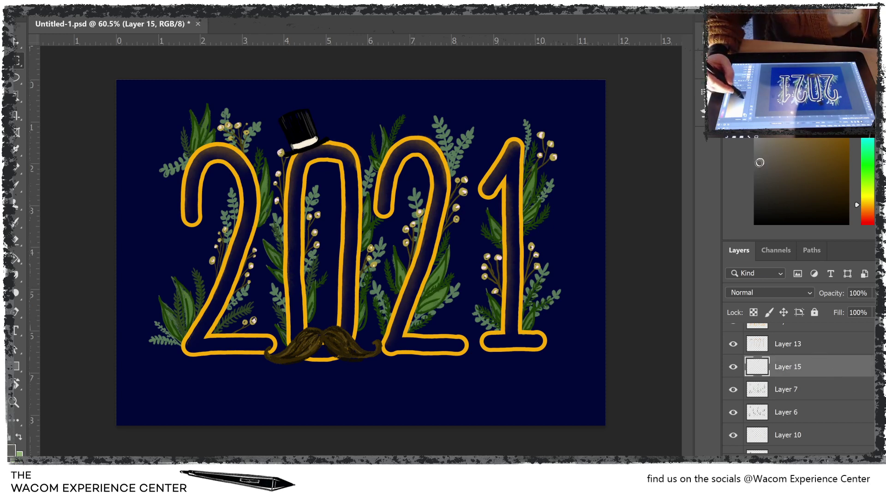
{"action": "left_click", "coordinate": [758, 163]}
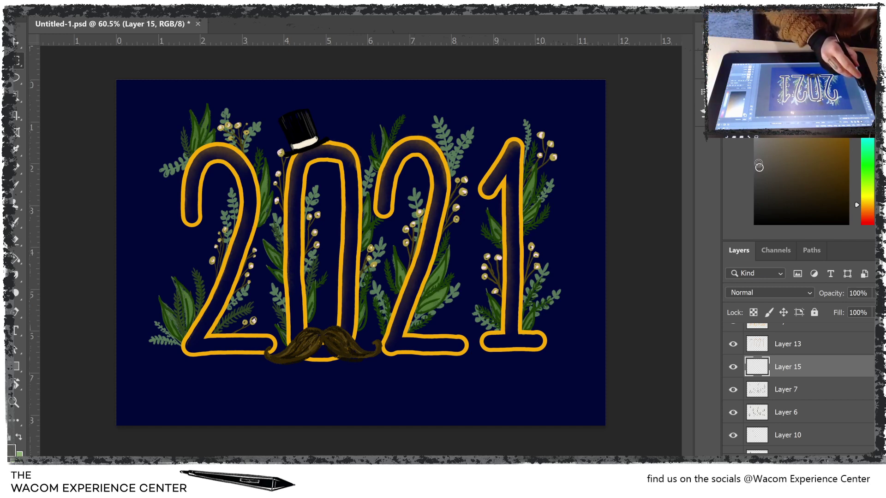
{"action": "left_click", "coordinate": [20, 188]}
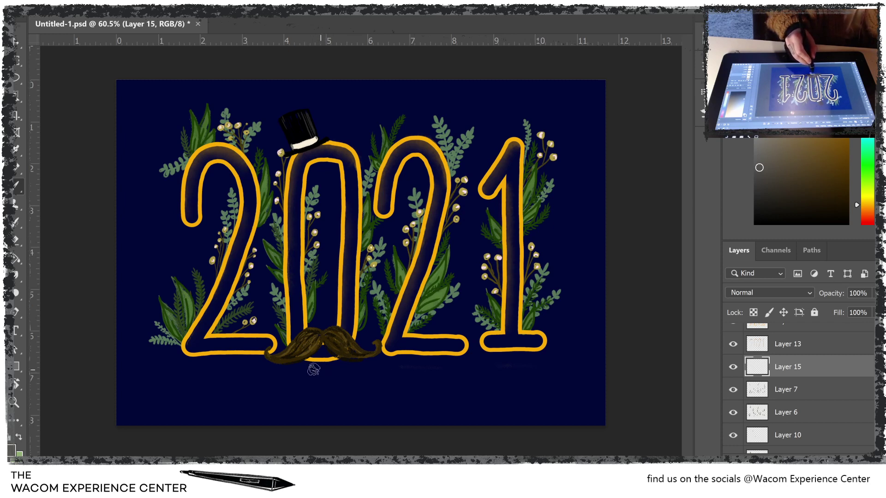
Step: Paint a faint soft shadow beneath the first 2, extending it leftwards
{"action": "mouse_move", "coordinate": [204, 368]}
{"action": "left_mouse_down"}
{"action": "mouse_move", "coordinate": [253, 367]}
{"action": "mouse_move", "coordinate": [193, 369]}
{"action": "mouse_move", "coordinate": [257, 366]}
{"action": "mouse_move", "coordinate": [207, 367]}
{"action": "mouse_move", "coordinate": [244, 370]}
{"action": "left_mouse_up"}
{"action": "scroll", "coordinate": [360, 315], "scroll_direction": "up", "scroll_amount": 2}
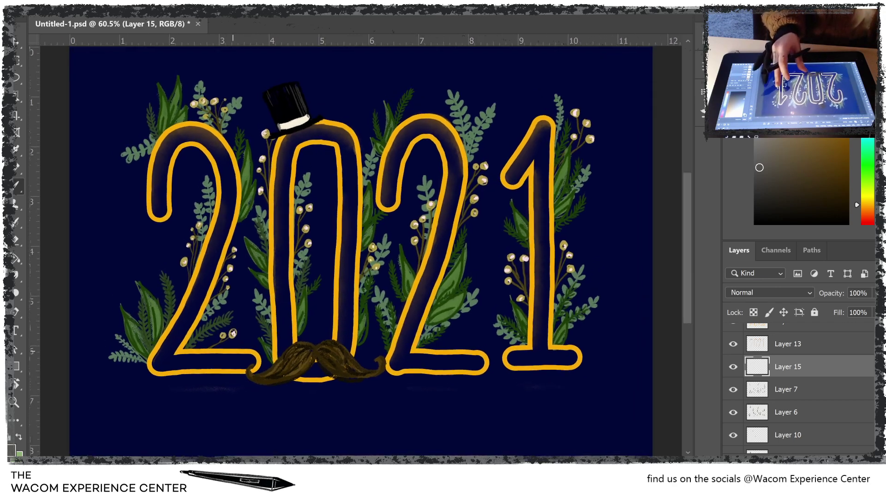
{"action": "mouse_move", "coordinate": [184, 381]}
{"action": "left_mouse_down"}
{"action": "mouse_move", "coordinate": [222, 380]}
{"action": "mouse_move", "coordinate": [153, 381]}
{"action": "mouse_move", "coordinate": [234, 379]}
{"action": "mouse_move", "coordinate": [162, 380]}
{"action": "mouse_move", "coordinate": [208, 379]}
{"action": "left_mouse_up"}
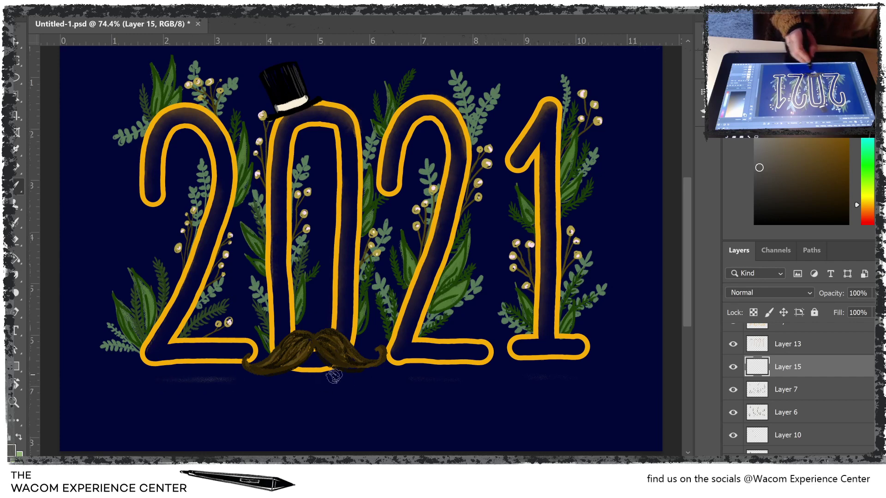
Step: Switch to a darker grey and paint shadows beneath the 1, the second 2 and the 0
{"action": "left_click", "coordinate": [757, 180]}
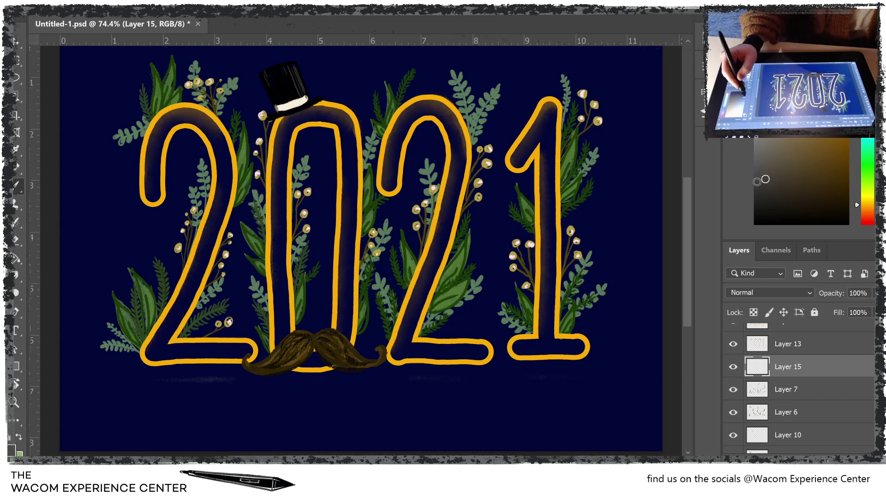
{"action": "left_click", "coordinate": [756, 191]}
{"action": "mouse_move", "coordinate": [539, 381]}
{"action": "left_mouse_down"}
{"action": "mouse_move", "coordinate": [580, 376]}
{"action": "mouse_move", "coordinate": [523, 376]}
{"action": "left_mouse_up"}
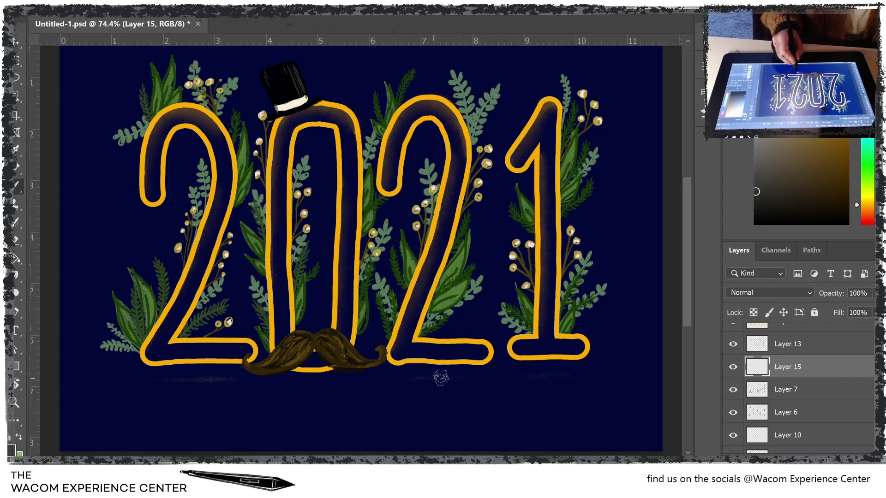
{"action": "mouse_move", "coordinate": [441, 377]}
{"action": "left_mouse_down"}
{"action": "mouse_move", "coordinate": [415, 377]}
{"action": "mouse_move", "coordinate": [466, 378]}
{"action": "mouse_move", "coordinate": [418, 378]}
{"action": "mouse_move", "coordinate": [458, 379]}
{"action": "left_mouse_up"}
{"action": "mouse_move", "coordinate": [315, 381]}
{"action": "left_mouse_down"}
{"action": "mouse_move", "coordinate": [304, 382]}
{"action": "mouse_move", "coordinate": [331, 378]}
{"action": "mouse_move", "coordinate": [299, 379]}
{"action": "mouse_move", "coordinate": [314, 380]}
{"action": "left_mouse_up"}
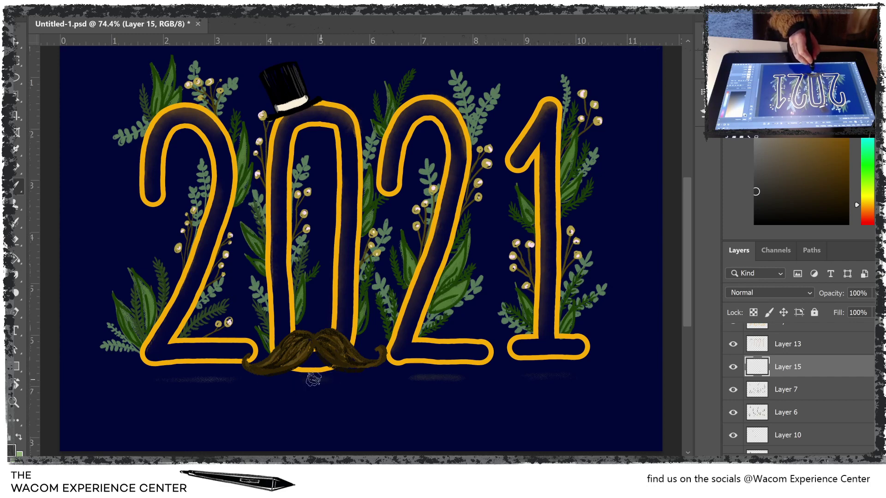
Step: Strengthen the shadows under every digit, then soften them with the Smudge tool
{"action": "mouse_move", "coordinate": [210, 382]}
{"action": "left_mouse_down"}
{"action": "mouse_move", "coordinate": [166, 381]}
{"action": "mouse_move", "coordinate": [223, 380]}
{"action": "mouse_move", "coordinate": [156, 382]}
{"action": "mouse_move", "coordinate": [232, 379]}
{"action": "mouse_move", "coordinate": [149, 381]}
{"action": "mouse_move", "coordinate": [226, 380]}
{"action": "left_mouse_up"}
{"action": "mouse_move", "coordinate": [311, 384]}
{"action": "left_mouse_down"}
{"action": "mouse_move", "coordinate": [296, 382]}
{"action": "mouse_move", "coordinate": [329, 380]}
{"action": "left_mouse_up"}
{"action": "mouse_move", "coordinate": [429, 379]}
{"action": "left_mouse_down"}
{"action": "mouse_move", "coordinate": [410, 381]}
{"action": "mouse_move", "coordinate": [454, 377]}
{"action": "left_mouse_up"}
{"action": "mouse_move", "coordinate": [529, 378]}
{"action": "left_mouse_down"}
{"action": "mouse_move", "coordinate": [571, 378]}
{"action": "mouse_move", "coordinate": [531, 376]}
{"action": "mouse_move", "coordinate": [561, 375]}
{"action": "mouse_move", "coordinate": [542, 374]}
{"action": "left_mouse_up"}
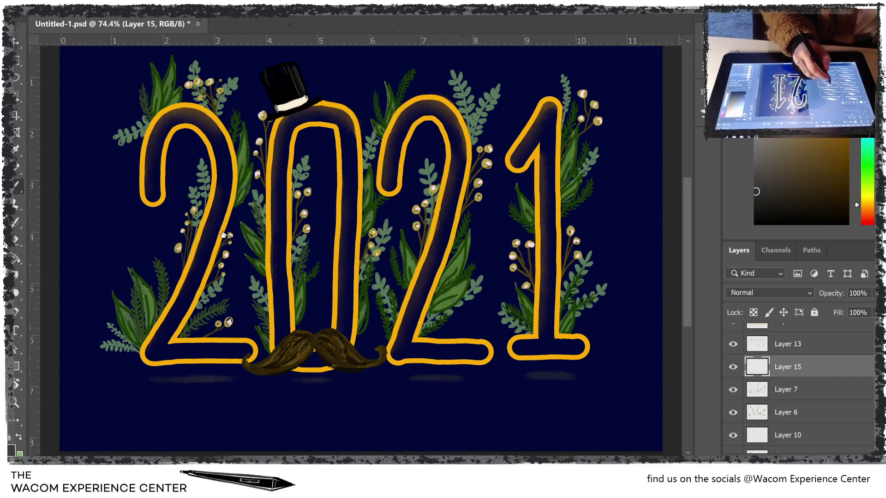
{"action": "key", "text": "r"}
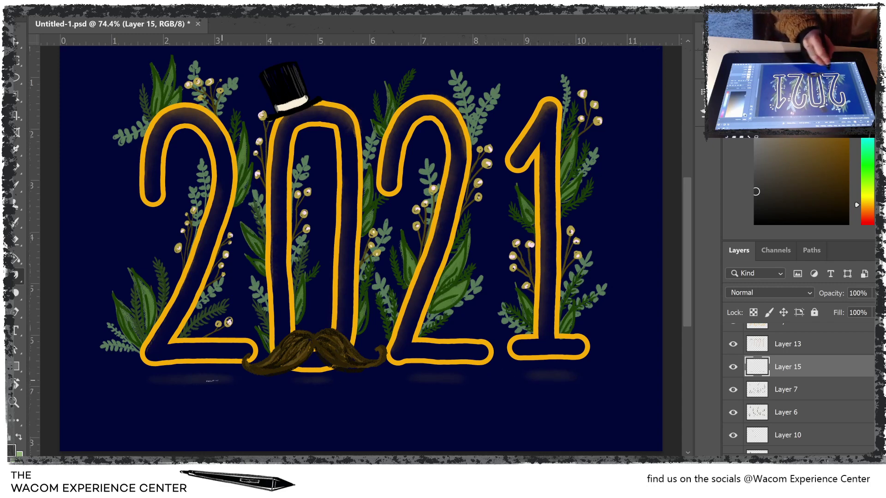
{"action": "scroll", "coordinate": [361, 251], "scroll_direction": "down", "scroll_amount": 2}
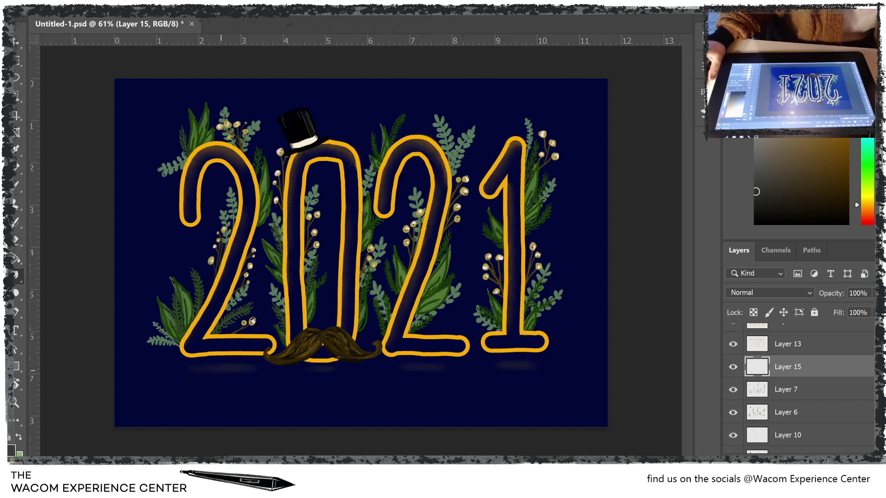
Step: Save the document with Ctrl+S, then zoom out with the Move tool active
{"action": "key", "text": "ctrl+s"}
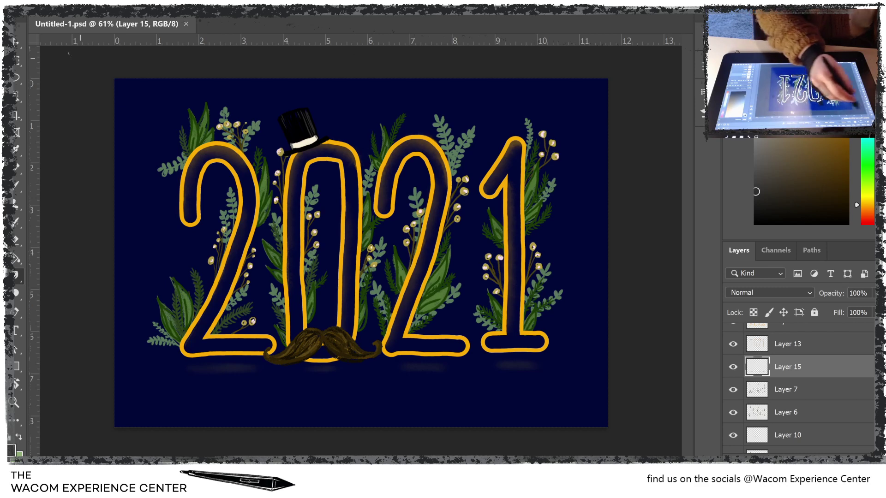
{"action": "key", "text": "v"}
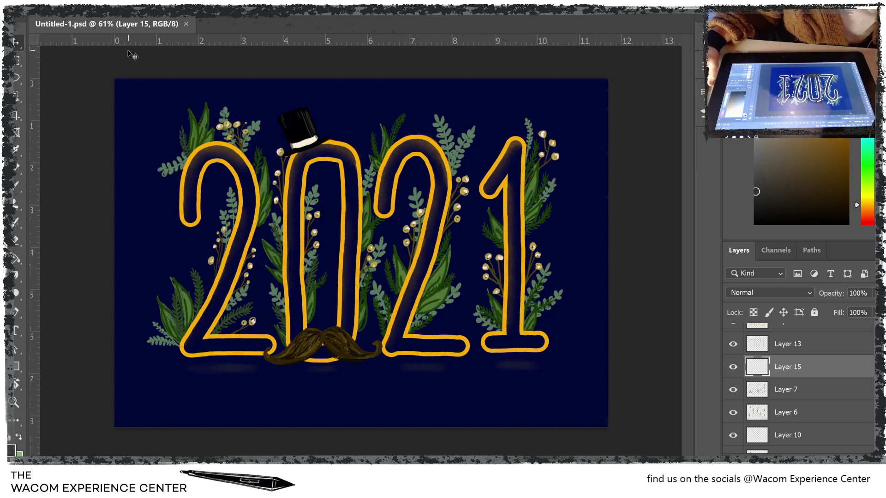
{"action": "scroll", "coordinate": [361, 253], "scroll_direction": "down", "scroll_amount": 2}
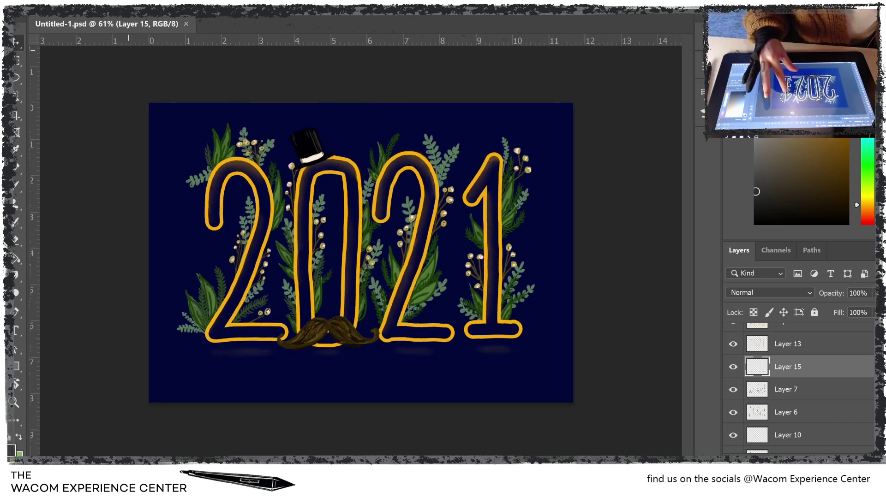
{"action": "scroll", "coordinate": [361, 253], "scroll_direction": "down", "scroll_amount": 2}
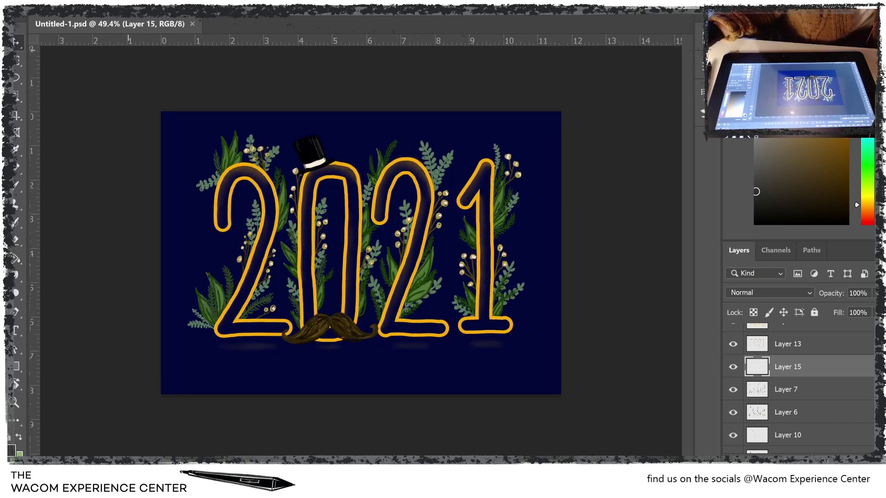